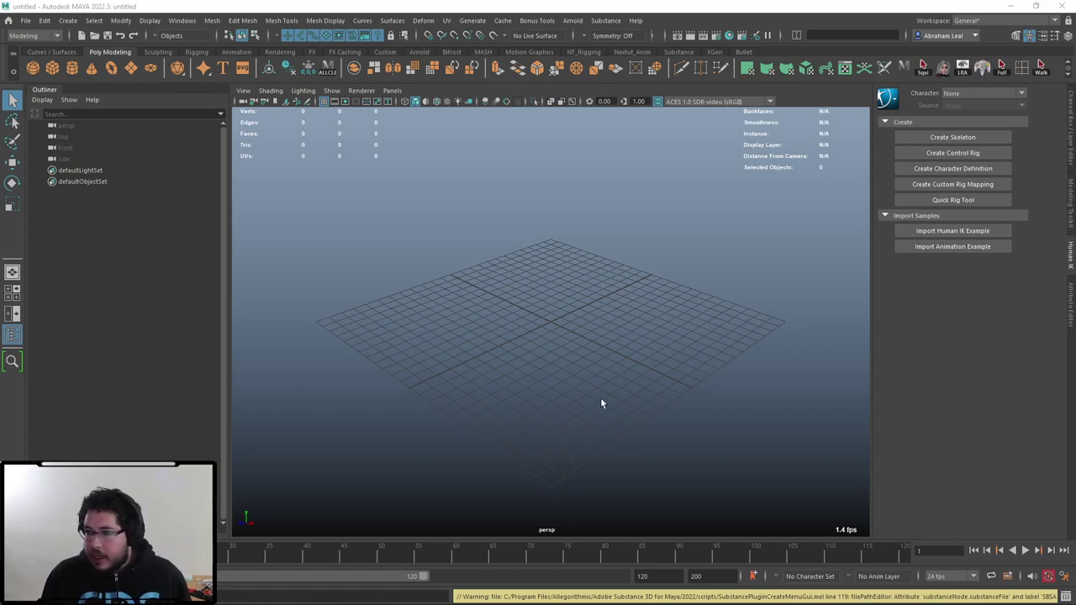
Open the recent scene TreasureChest.ma.
{"action": "left_click", "coordinate": [25, 19]}
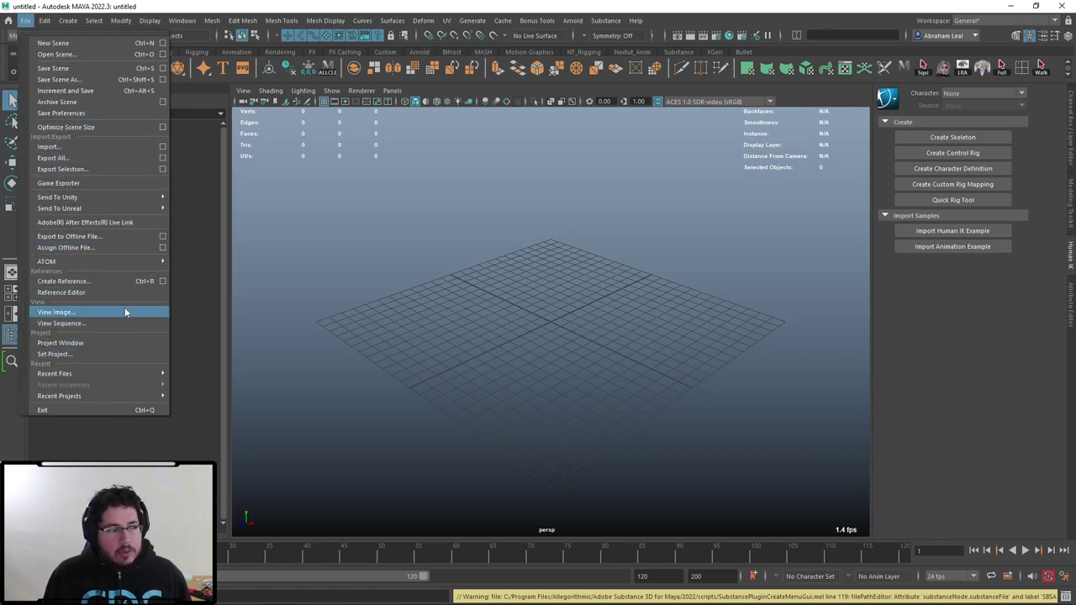
{"action": "mouse_move", "coordinate": [97, 375]}
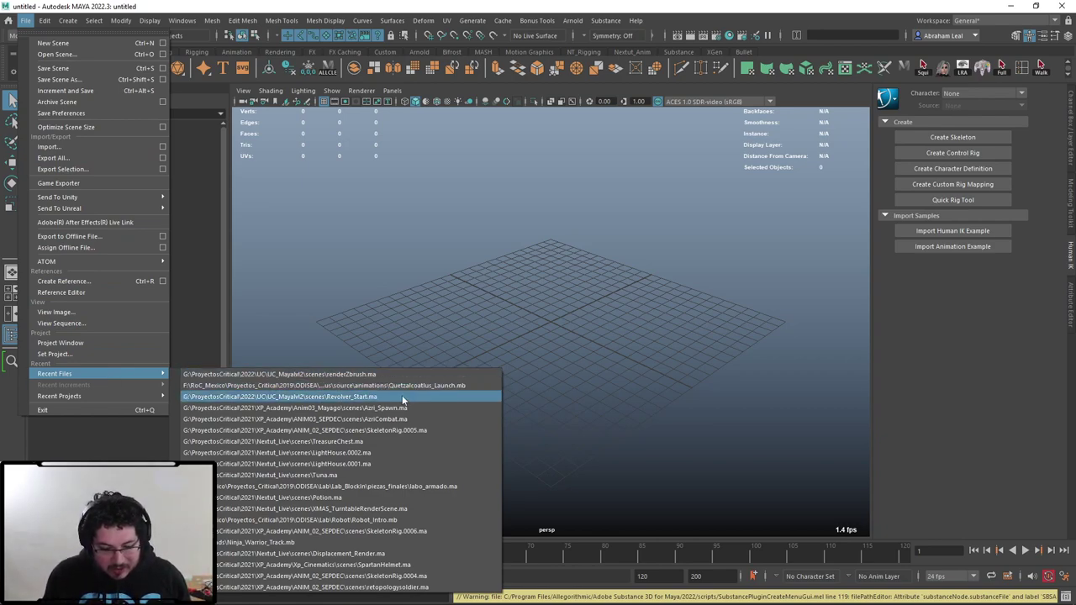
{"action": "left_click", "coordinate": [383, 437]}
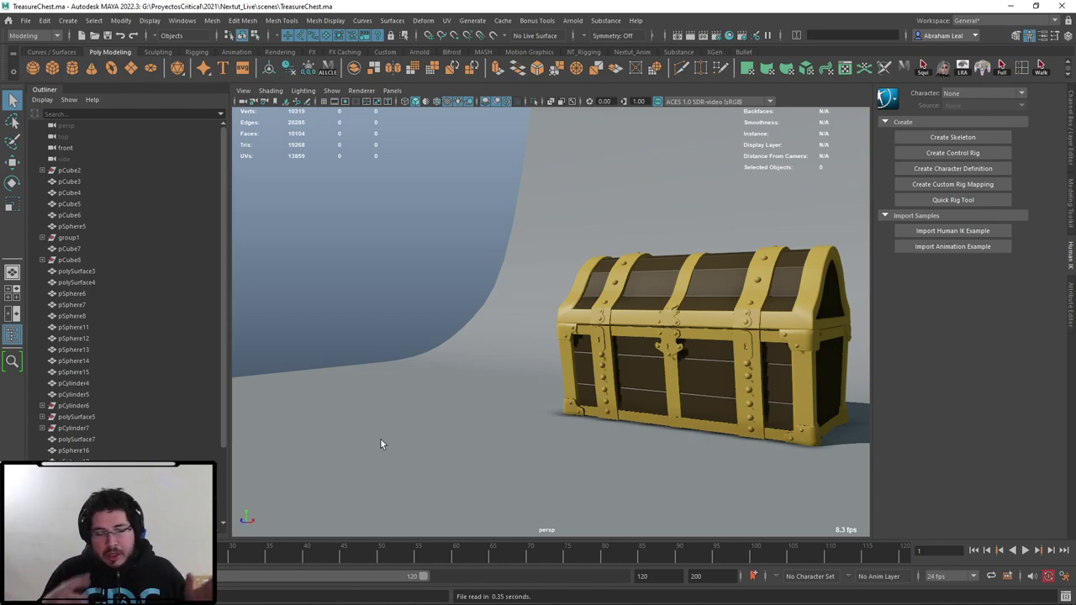
Delete the curved backdrop surface behind the treasure chest.
{"action": "left_click_drag", "start_coordinate": [492, 353], "coordinate": [554, 308], "text": "alt"}
{"action": "scroll", "coordinate": [573, 370], "scroll_direction": "down", "scroll_amount": 5}
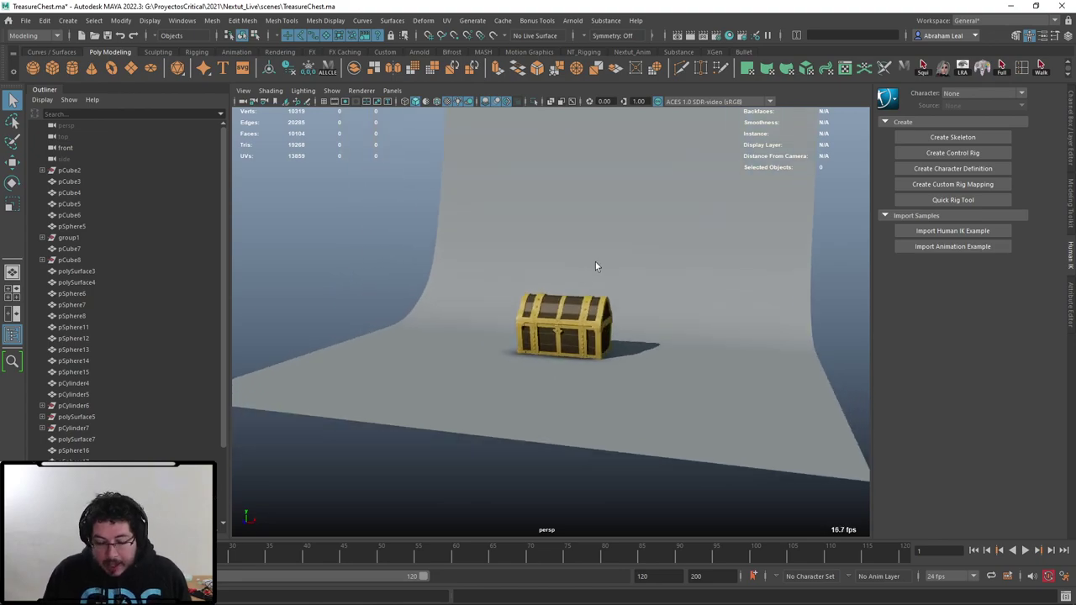
{"action": "left_click", "coordinate": [595, 266]}
{"action": "scroll", "coordinate": [599, 274], "scroll_direction": "up", "scroll_amount": 2}
{"action": "key", "text": "Delete"}
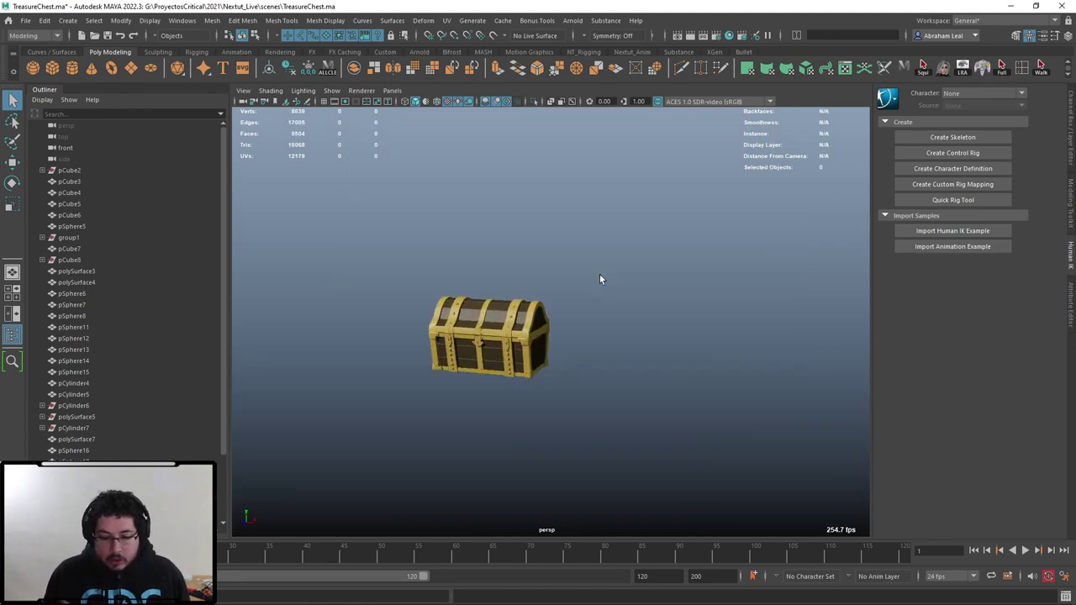
Select all the pieces of the treasure chest and combine them into a single mesh.
{"action": "scroll", "coordinate": [577, 340], "scroll_direction": "up", "scroll_amount": 8}
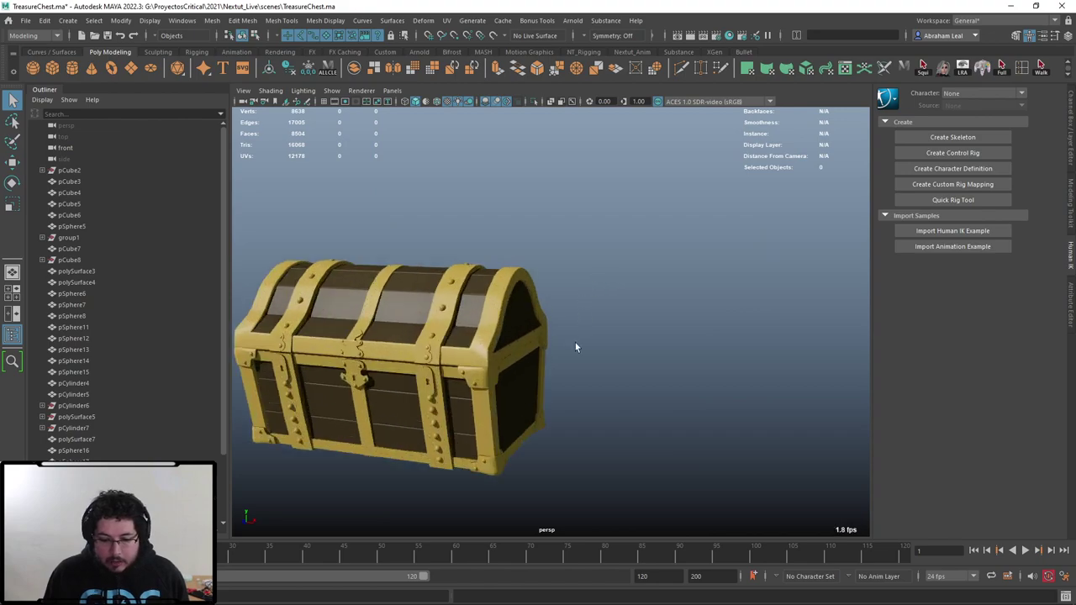
{"action": "left_click_drag", "start_coordinate": [517, 351], "coordinate": [664, 318], "text": "alt"}
{"action": "scroll", "coordinate": [663, 317], "scroll_direction": "down", "scroll_amount": 3}
{"action": "scroll", "coordinate": [564, 325], "scroll_direction": "up", "scroll_amount": 3}
{"action": "left_click", "coordinate": [564, 325]}
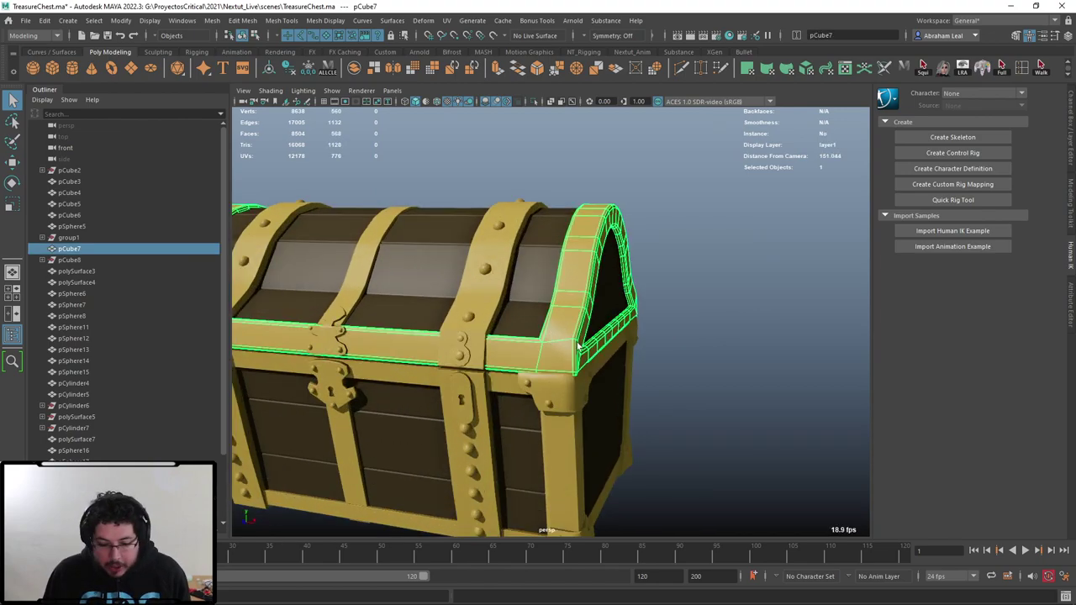
{"action": "mouse_move", "coordinate": [563, 326]}
{"action": "left_mouse_down", "text": "alt"}
{"action": "mouse_move", "coordinate": [540, 323]}
{"action": "mouse_move", "coordinate": [584, 327]}
{"action": "left_mouse_up", "text": "alt"}
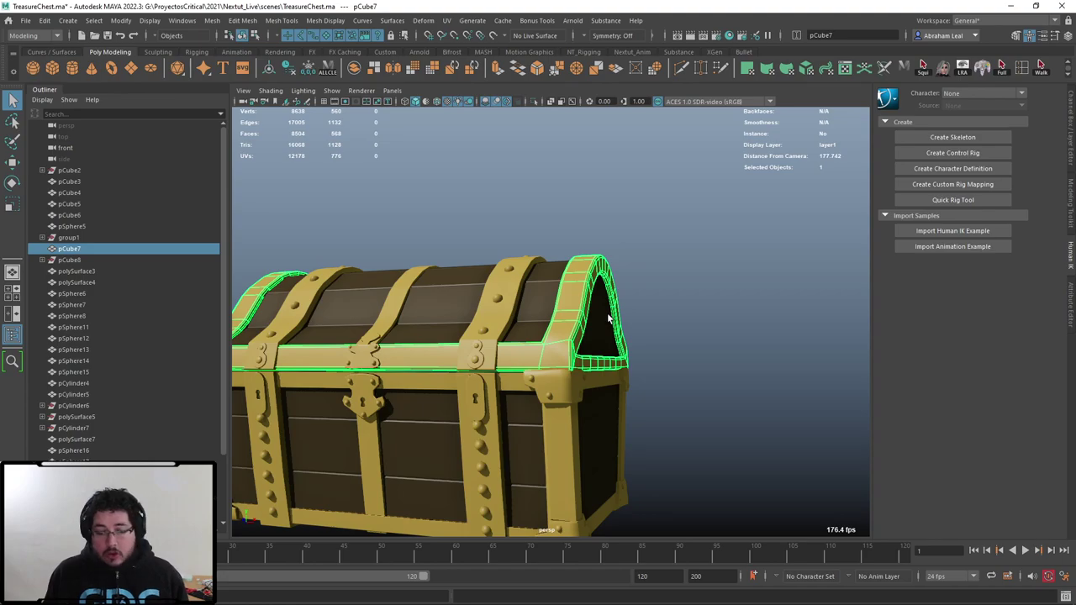
{"action": "left_click", "coordinate": [652, 189]}
{"action": "scroll", "coordinate": [624, 258], "scroll_direction": "down", "scroll_amount": 3}
{"action": "left_click_drag", "start_coordinate": [625, 259], "coordinate": [646, 272], "text": "alt"}
{"action": "left_click_drag", "start_coordinate": [679, 207], "coordinate": [266, 498]}
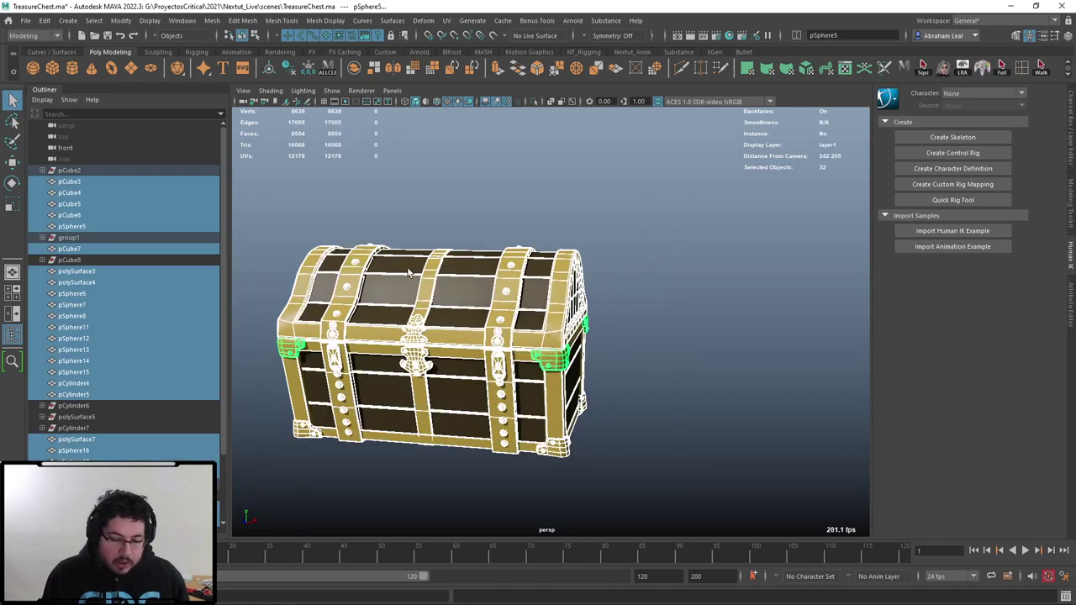
{"action": "left_click", "coordinate": [358, 69]}
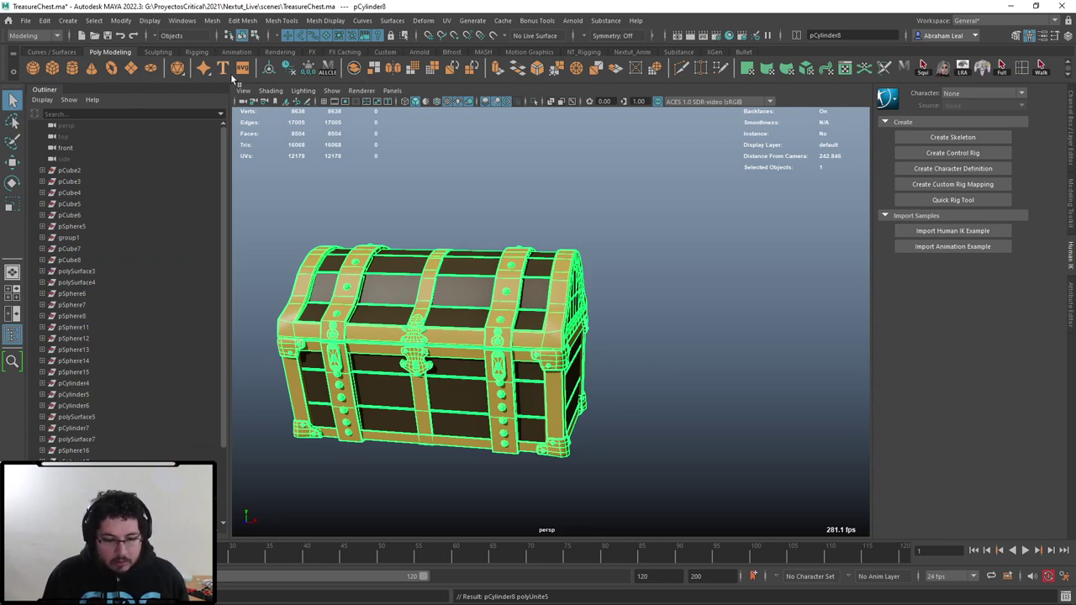
Clean up the combined chest mesh by centering its pivot, deleting its history and freezing its transformations.
{"action": "left_click", "coordinate": [268, 69]}
{"action": "left_click", "coordinate": [288, 69]}
{"action": "left_click", "coordinate": [309, 69]}
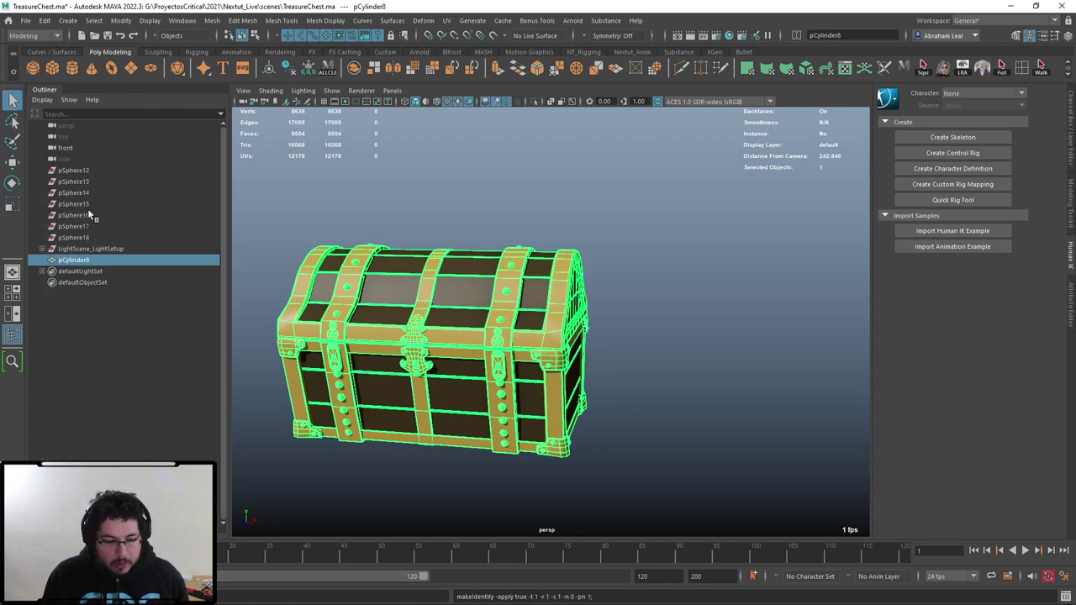
Delete the leftover nodes pSphere12 through pSphere18 and hide the LightScene_LightSetup group.
{"action": "left_click_drag", "start_coordinate": [100, 171], "coordinate": [104, 236]}
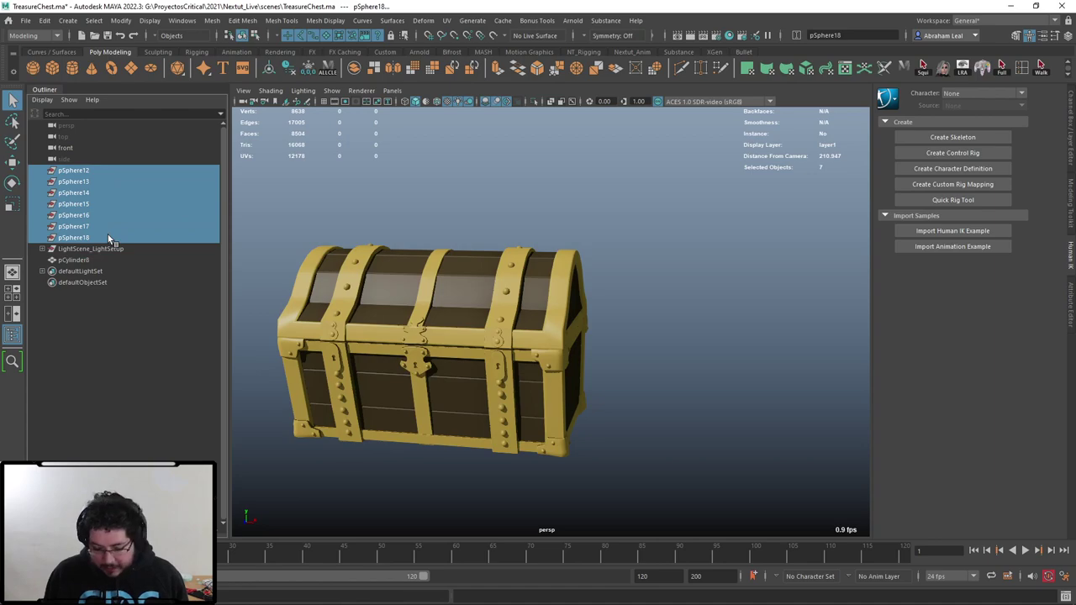
{"action": "key", "text": "Delete"}
{"action": "left_click", "coordinate": [98, 171]}
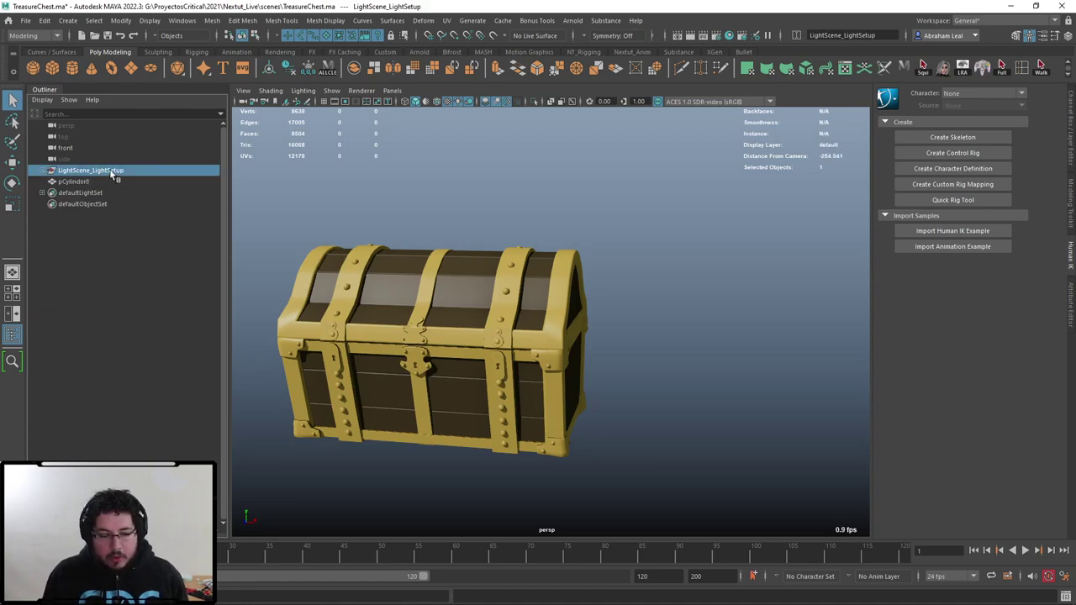
{"action": "key", "text": "h"}
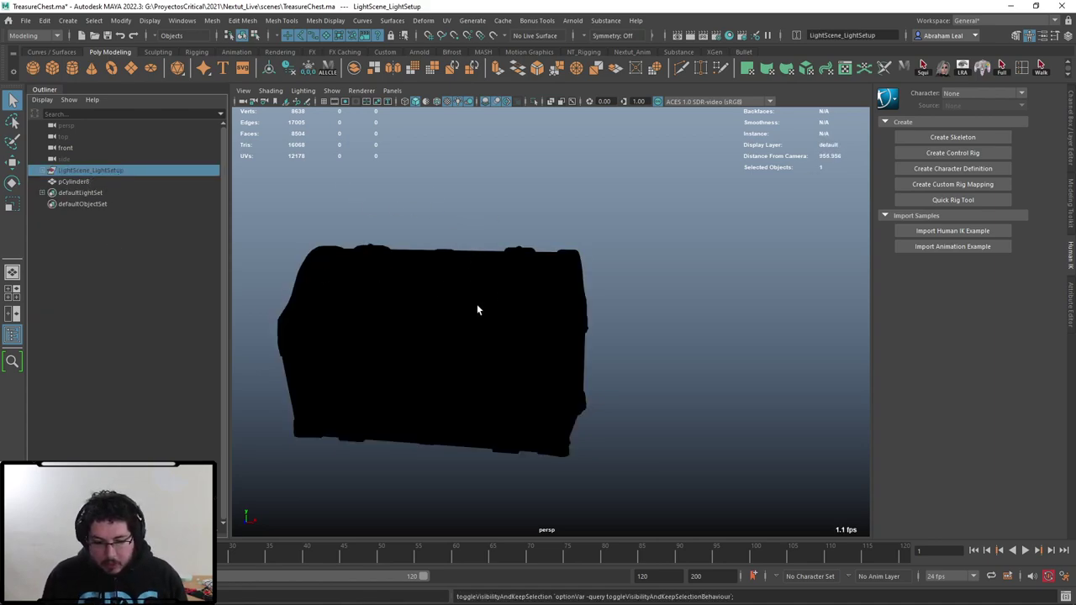
Rename the combined chest mesh TreasureChest.
{"action": "left_click_drag", "start_coordinate": [478, 309], "coordinate": [547, 294], "text": "alt"}
{"action": "left_click", "coordinate": [73, 181]}
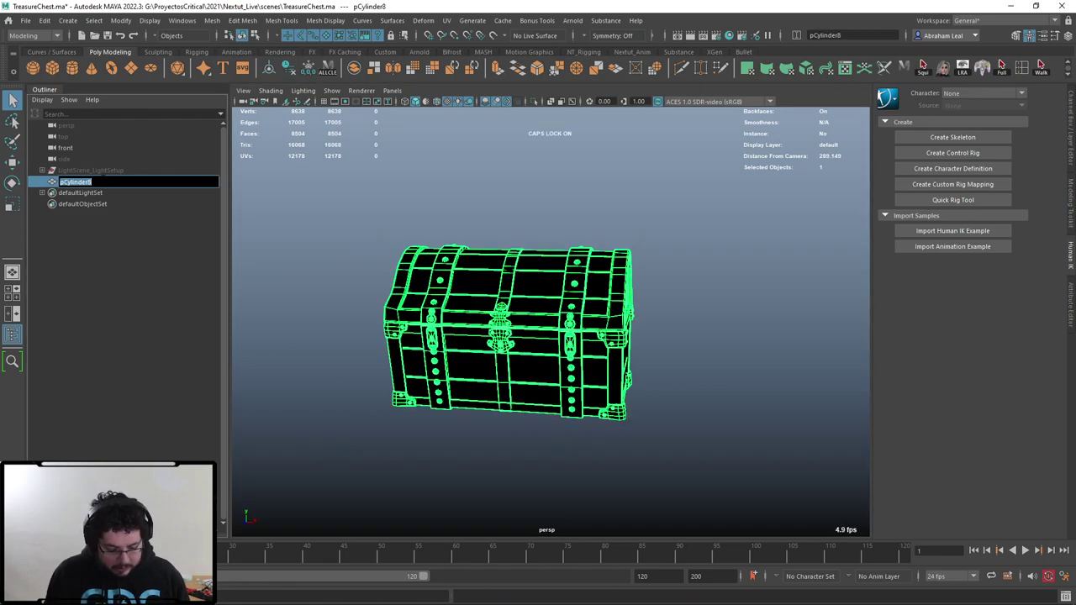
{"action": "double_click", "coordinate": [73, 182]}
{"action": "type", "text": "TreasureChest"}
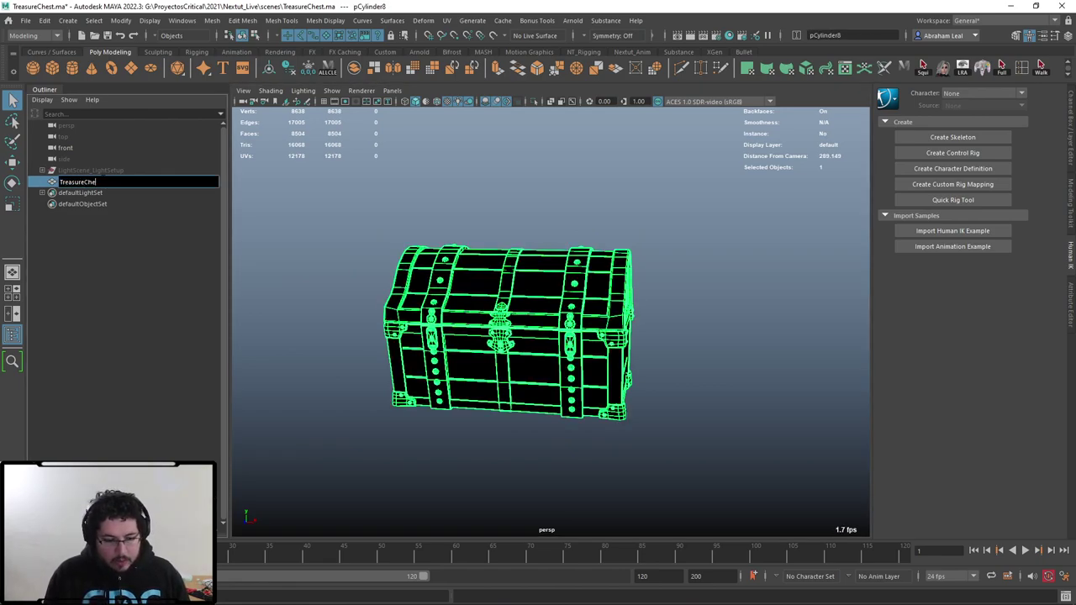
{"action": "key", "text": "Return"}
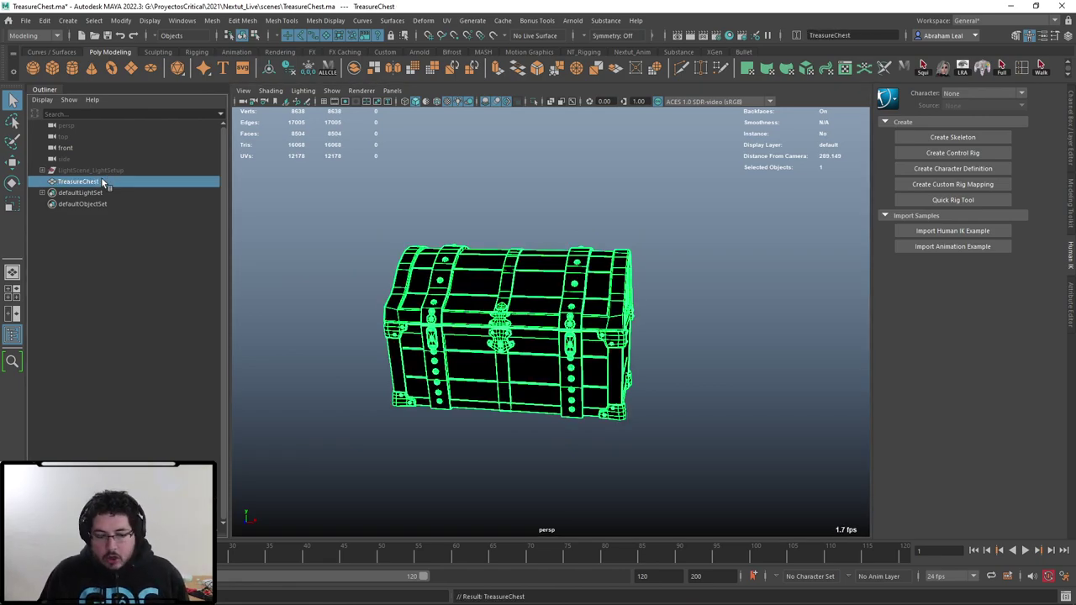
Switch the viewport to smooth shaded display with default lighting so the chest's surface colors can be seen.
{"action": "left_click", "coordinate": [406, 188]}
{"action": "key", "text": "5"}
{"action": "mouse_move", "coordinate": [406, 187]}
{"action": "right_mouse_down", "text": "alt"}
{"action": "mouse_move", "coordinate": [510, 214]}
{"action": "mouse_move", "coordinate": [384, 218]}
{"action": "mouse_move", "coordinate": [392, 234]}
{"action": "mouse_move", "coordinate": [529, 258]}
{"action": "right_mouse_up", "text": "alt"}
{"action": "left_click_drag", "start_coordinate": [528, 258], "coordinate": [477, 255], "text": "alt"}
{"action": "middle_click_drag", "start_coordinate": [473, 282], "coordinate": [555, 243], "text": "alt"}
{"action": "left_click_drag", "start_coordinate": [555, 243], "coordinate": [479, 301], "text": "alt"}
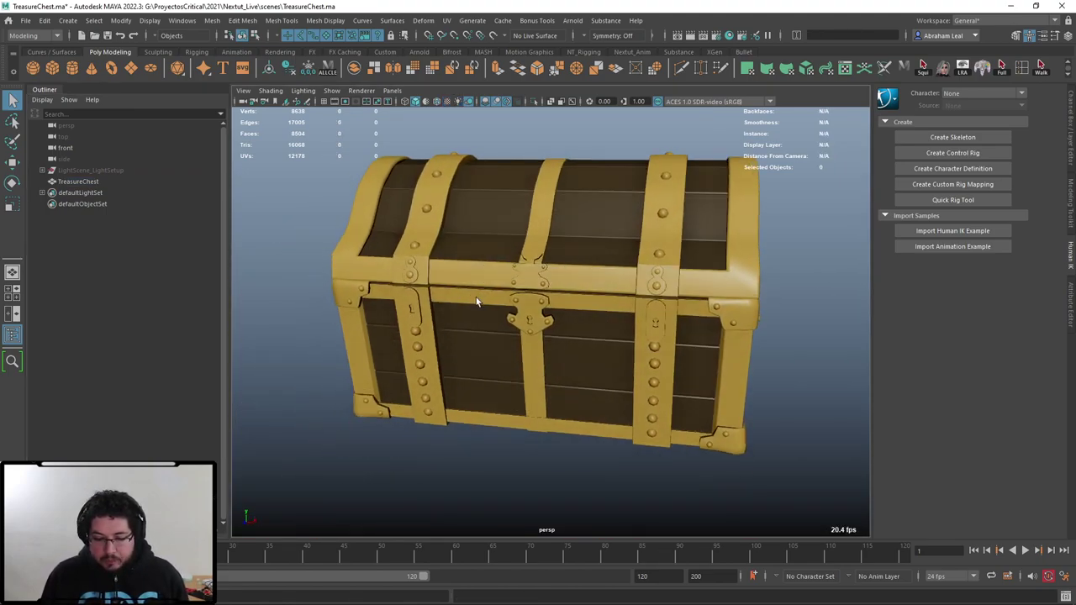
{"action": "mouse_move", "coordinate": [478, 301]}
{"action": "right_mouse_down", "text": "alt"}
{"action": "mouse_move", "coordinate": [467, 275]}
{"action": "mouse_move", "coordinate": [594, 317]}
{"action": "mouse_move", "coordinate": [536, 272]}
{"action": "mouse_move", "coordinate": [496, 291]}
{"action": "right_mouse_up", "text": "alt"}
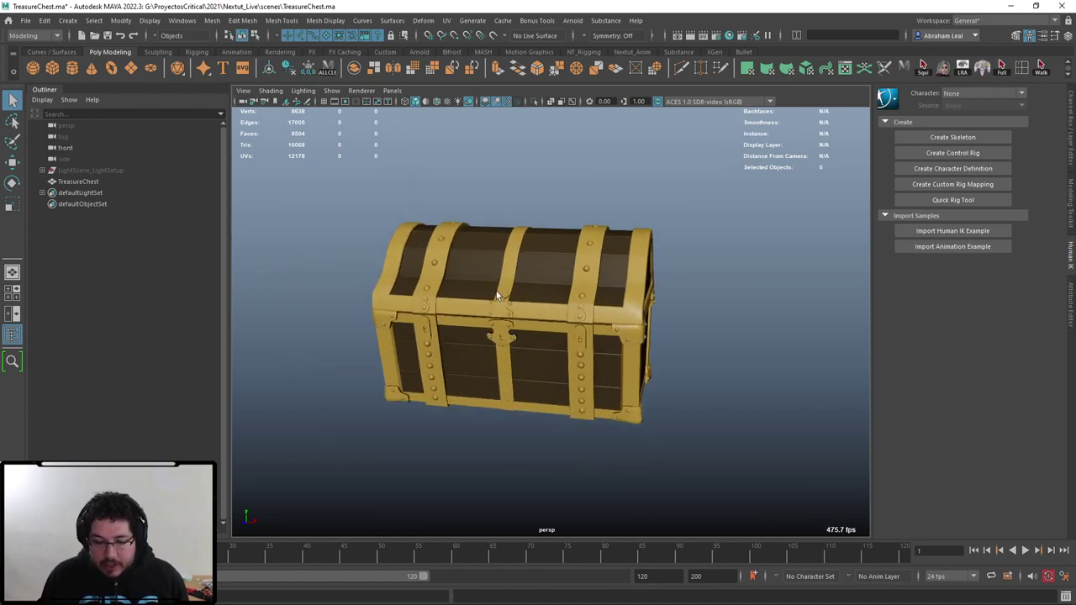
Apply an automatic UV projection to the whole TreasureChest mesh.
{"action": "left_click_drag", "start_coordinate": [716, 187], "coordinate": [505, 246]}
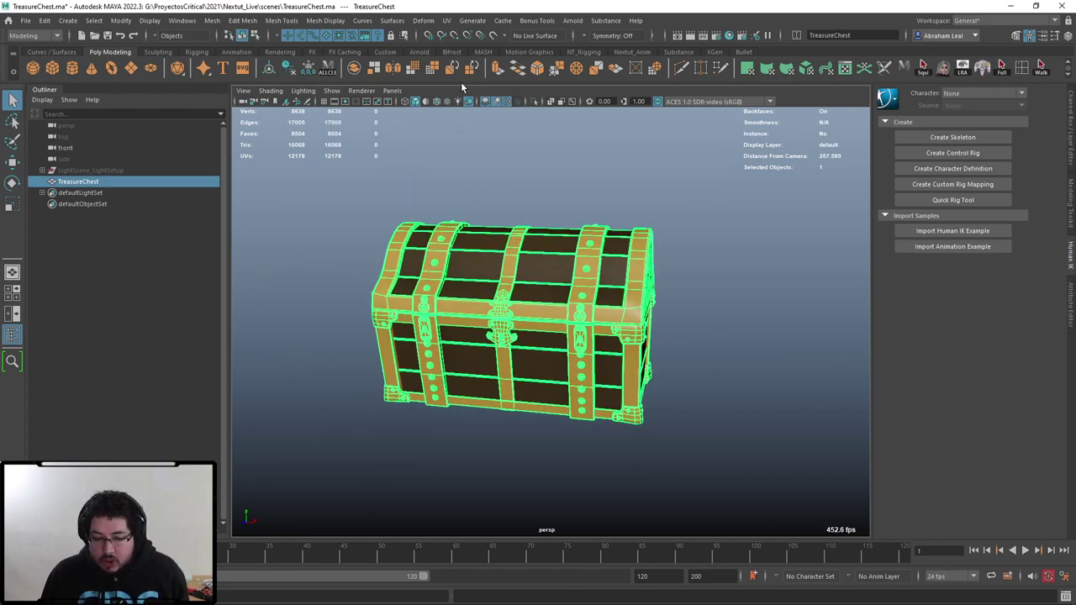
{"action": "left_click", "coordinate": [446, 20]}
{"action": "left_click", "coordinate": [477, 87]}
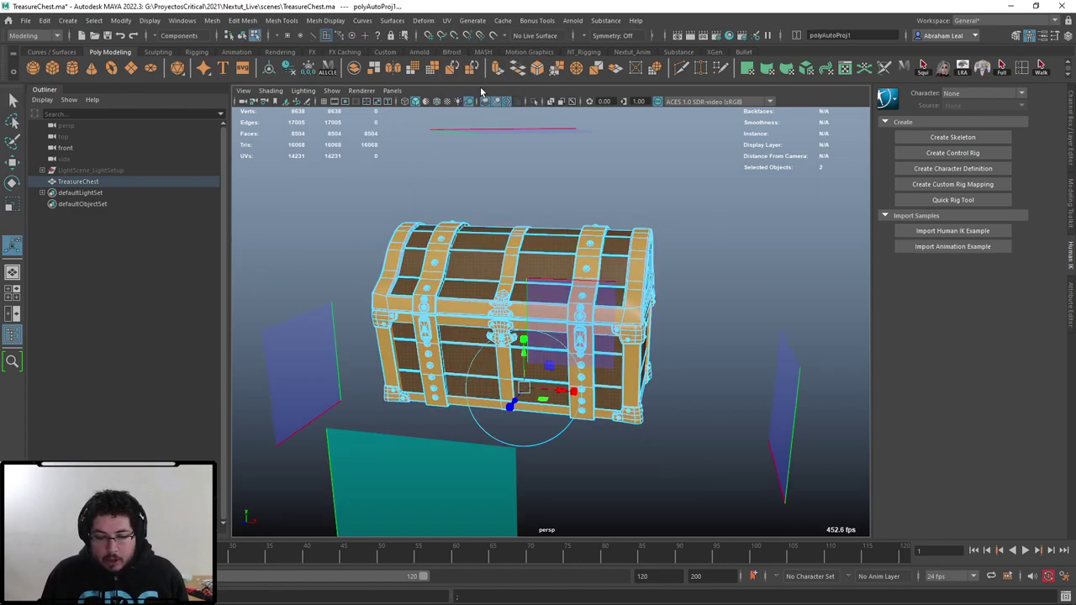
Open the UV Editor for the chest and turn off the checker map behind its UV layout.
{"action": "left_click", "coordinate": [446, 20]}
{"action": "left_click", "coordinate": [468, 43]}
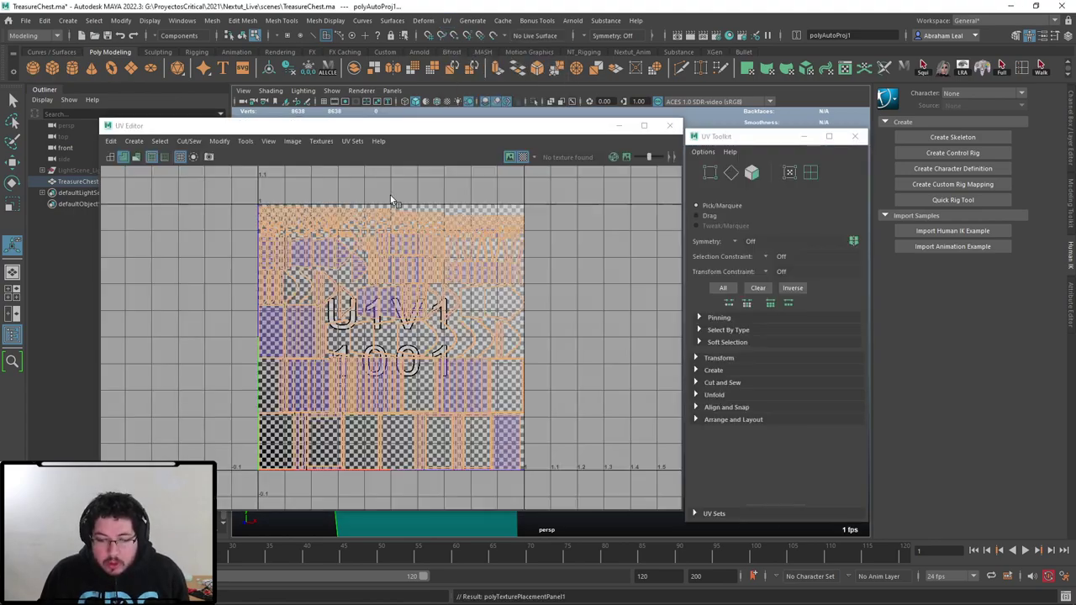
{"action": "left_click", "coordinate": [522, 157]}
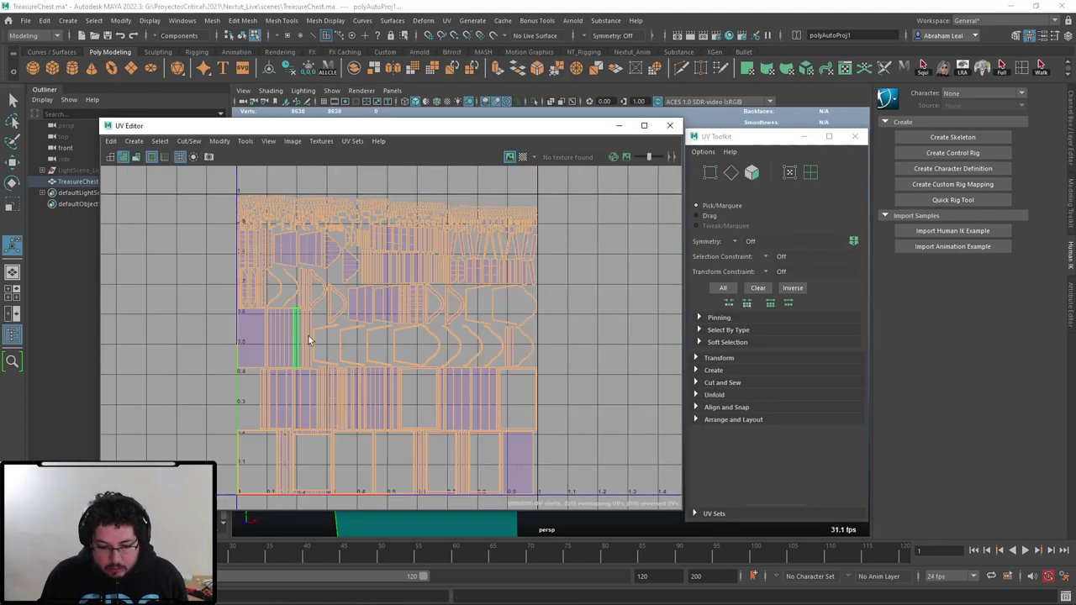
Examine the chest's automatically projected UV shells up close, including the small pieces along the upper edge of the layout.
{"action": "scroll", "coordinate": [410, 311], "scroll_direction": "up", "scroll_amount": 5}
{"action": "scroll", "coordinate": [416, 296], "scroll_direction": "down", "scroll_amount": 5}
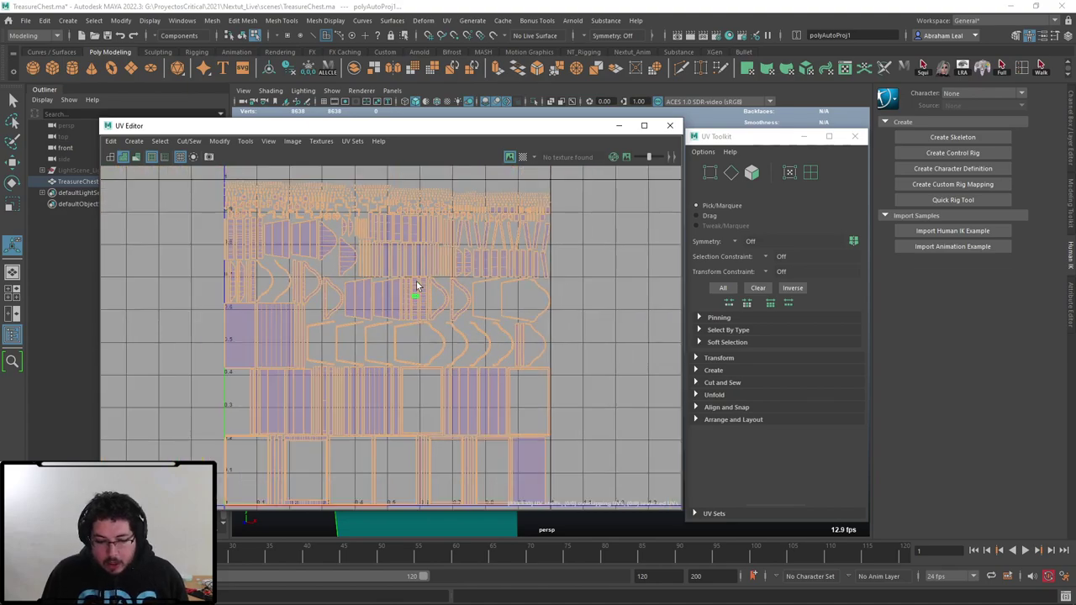
{"action": "scroll", "coordinate": [437, 361], "scroll_direction": "up", "scroll_amount": 6}
{"action": "scroll", "coordinate": [517, 290], "scroll_direction": "down", "scroll_amount": 4}
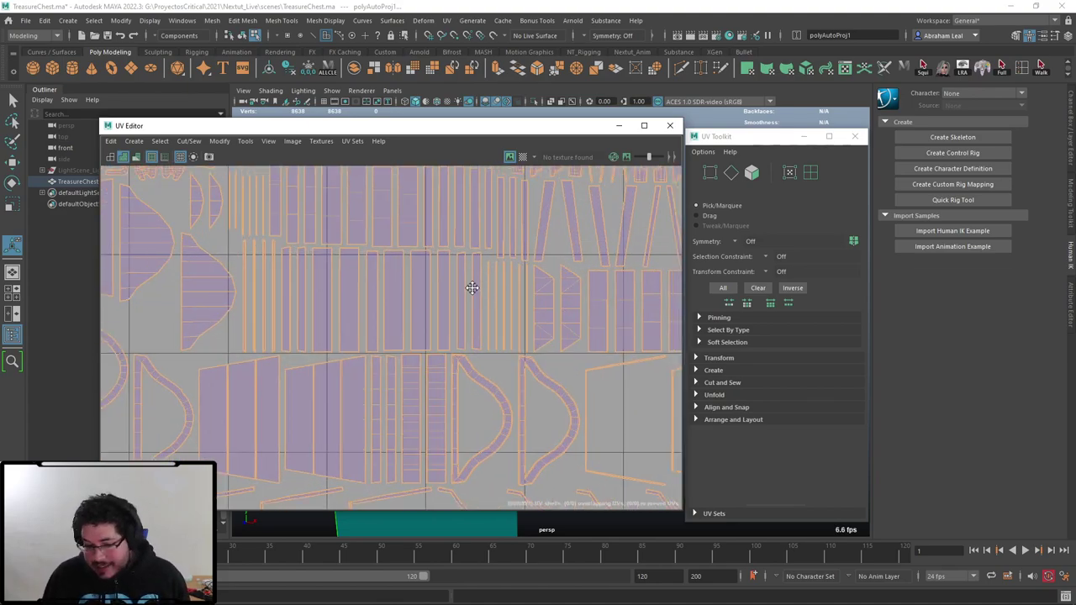
{"action": "scroll", "coordinate": [444, 404], "scroll_direction": "up", "scroll_amount": 8}
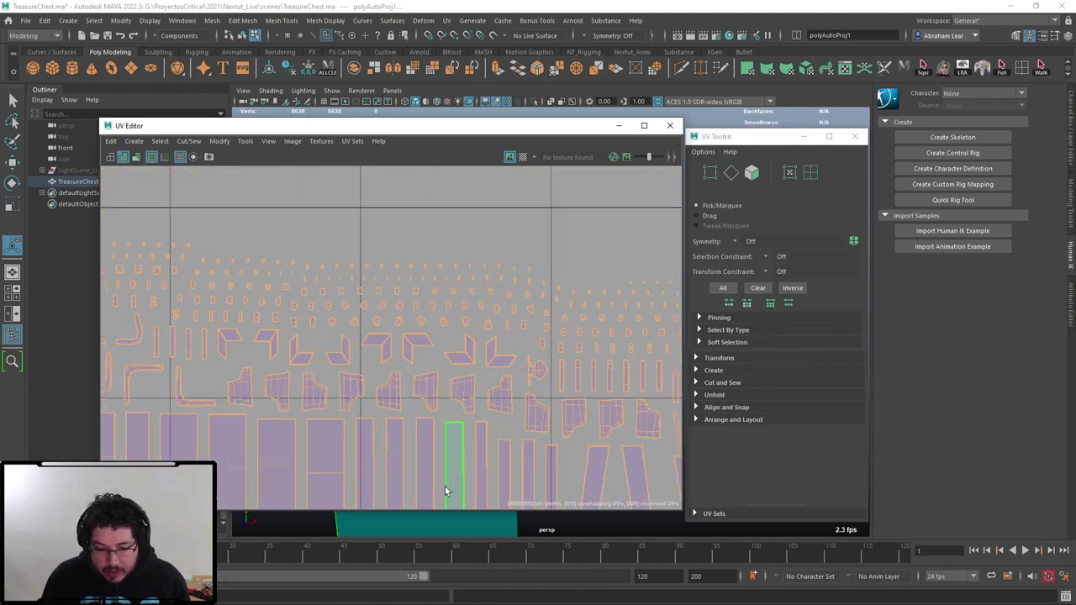
{"action": "scroll", "coordinate": [284, 324], "scroll_direction": "down", "scroll_amount": 2}
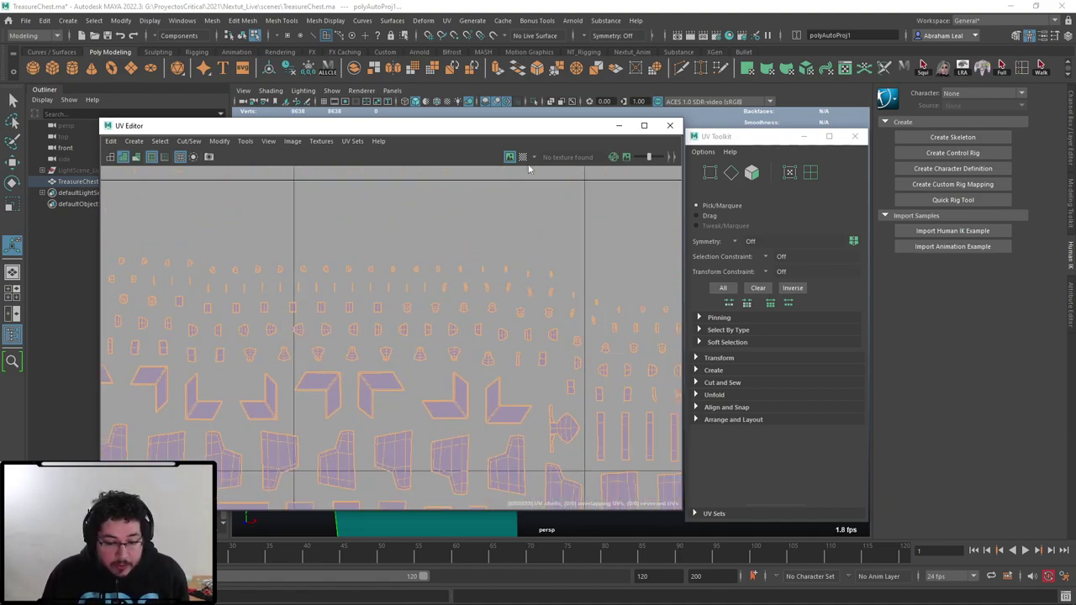
{"action": "scroll", "coordinate": [326, 339], "scroll_direction": "up", "scroll_amount": 5}
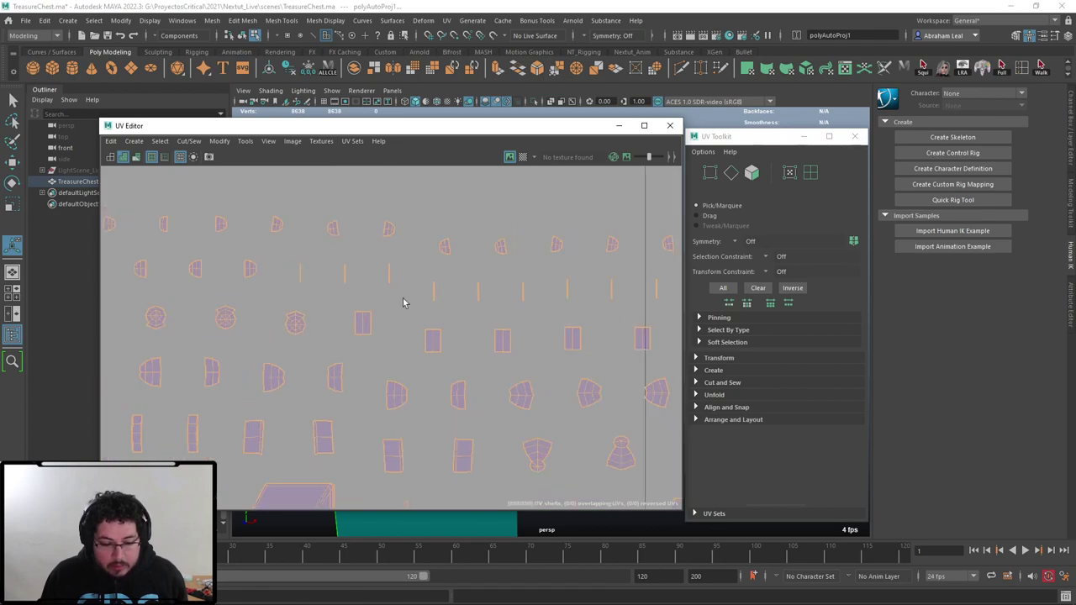
{"action": "right_click_drag", "start_coordinate": [404, 302], "coordinate": [303, 315], "text": "alt"}
{"action": "middle_click_drag", "start_coordinate": [293, 317], "coordinate": [505, 335], "text": "alt"}
{"action": "scroll", "coordinate": [506, 335], "scroll_direction": "down", "scroll_amount": 2}
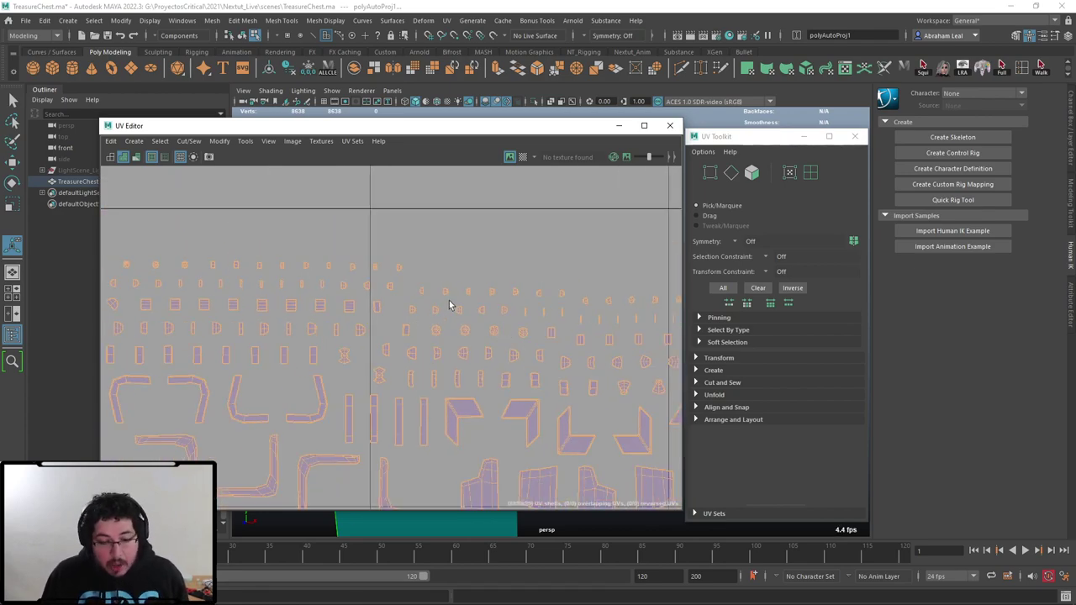
Close the UV Editor and UV Toolkit, return to object mode and select the TreasureChest mesh.
{"action": "left_click", "coordinate": [670, 125]}
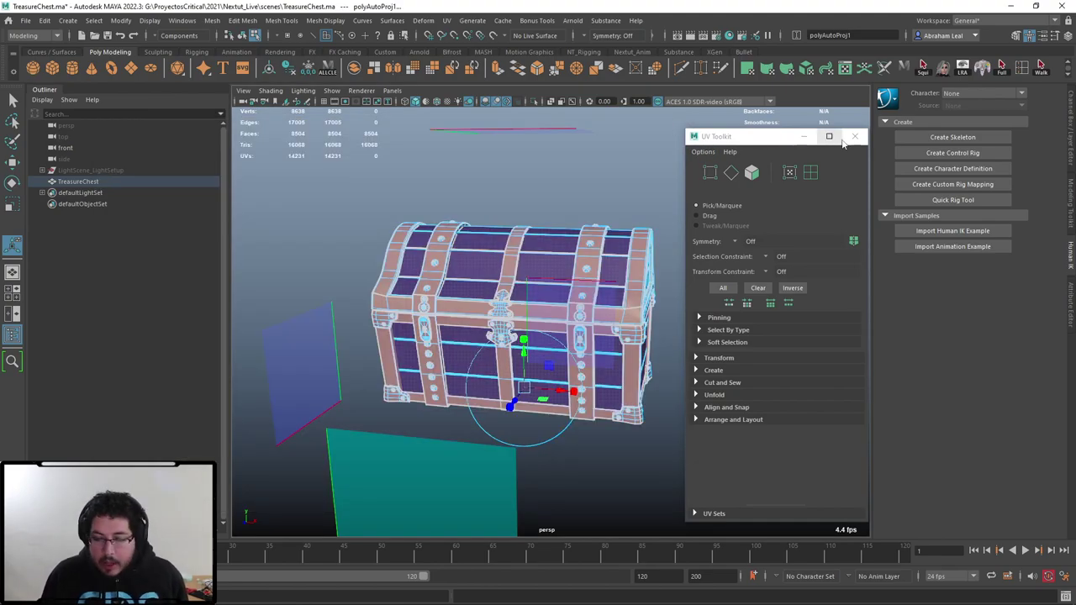
{"action": "left_click", "coordinate": [855, 137]}
{"action": "right_click_drag", "start_coordinate": [569, 264], "coordinate": [644, 193]}
{"action": "key", "text": "q"}
{"action": "left_click", "coordinate": [590, 249]}
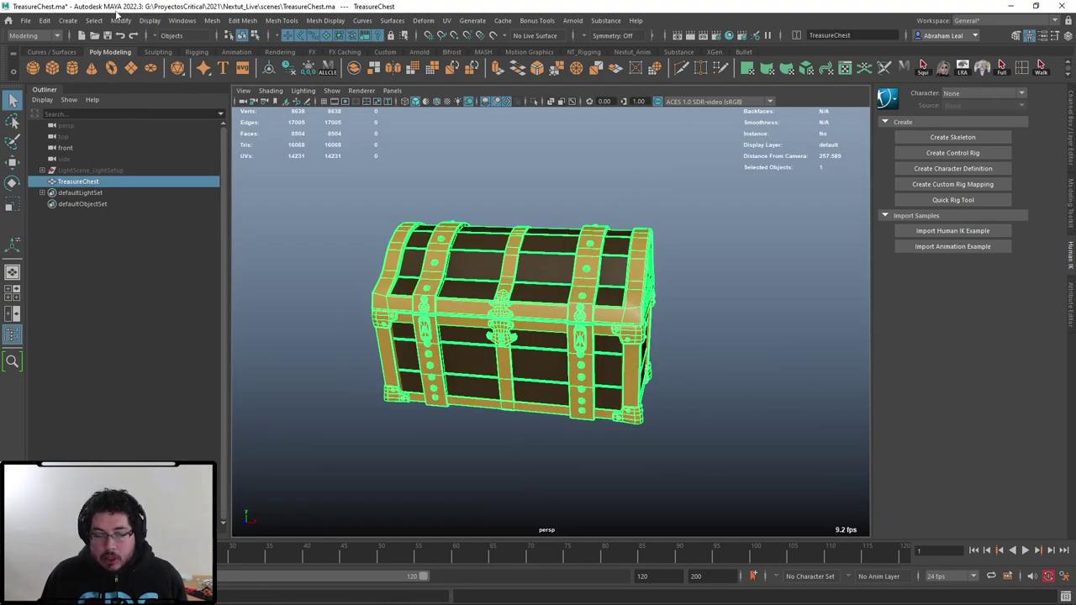
Begin exporting the selected chest and set the current project to G:\ProyectosCritical\2021\Nextut_Live.
{"action": "left_click", "coordinate": [26, 20]}
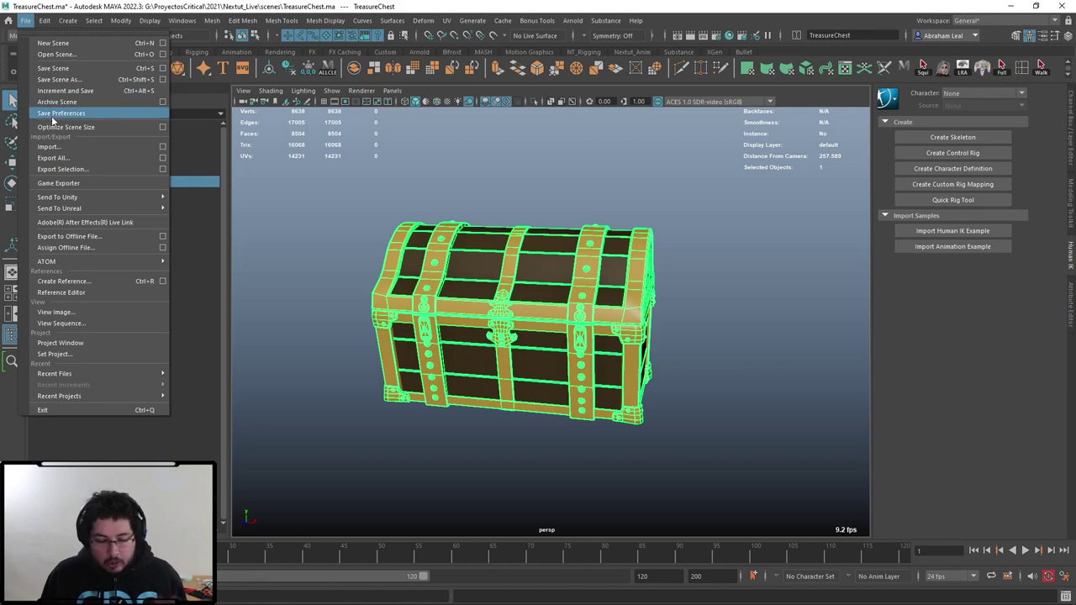
{"action": "left_click", "coordinate": [84, 169]}
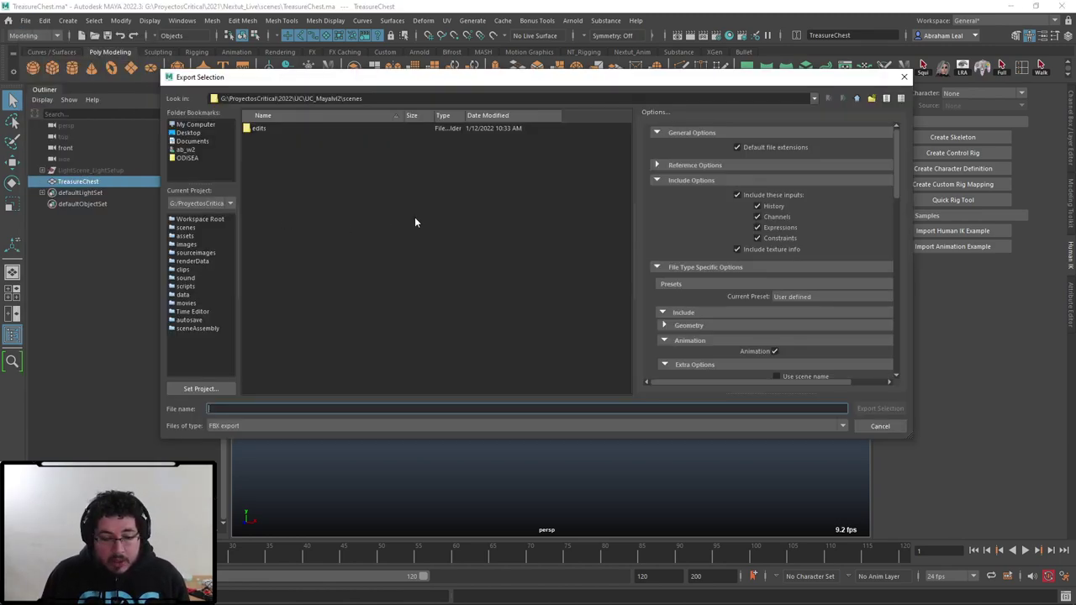
{"action": "left_click", "coordinate": [216, 204]}
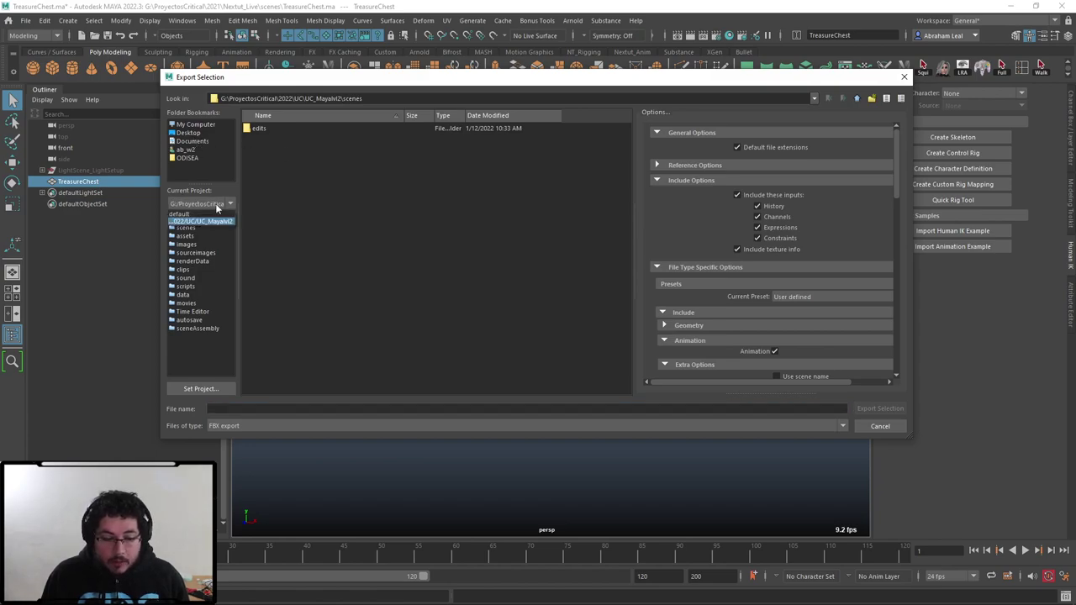
{"action": "left_click", "coordinate": [259, 212]}
{"action": "left_click", "coordinate": [202, 388]}
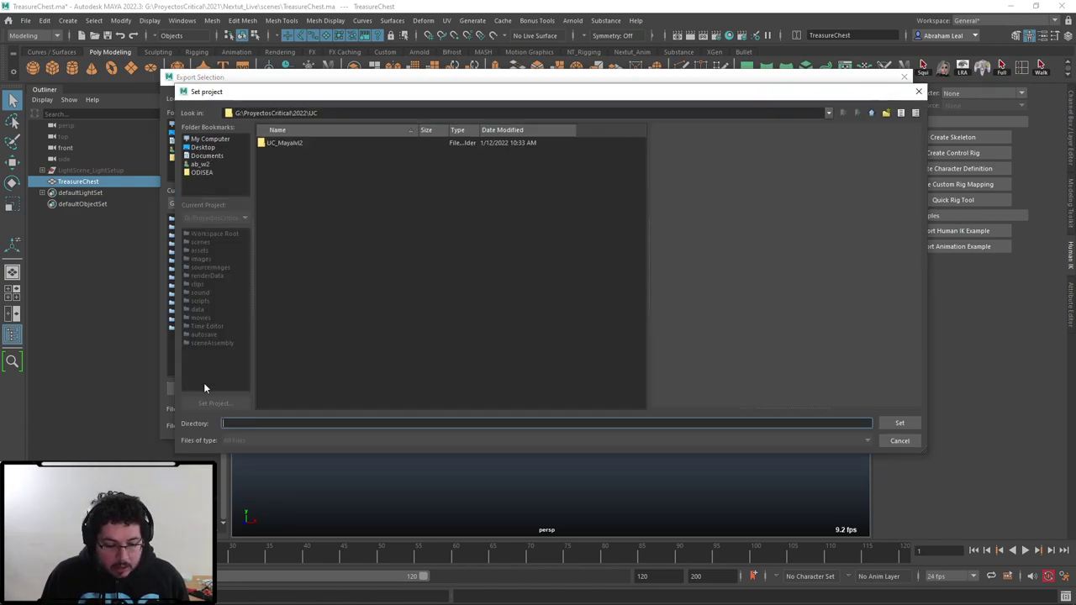
{"action": "left_click", "coordinate": [871, 116]}
{"action": "left_click", "coordinate": [871, 116]}
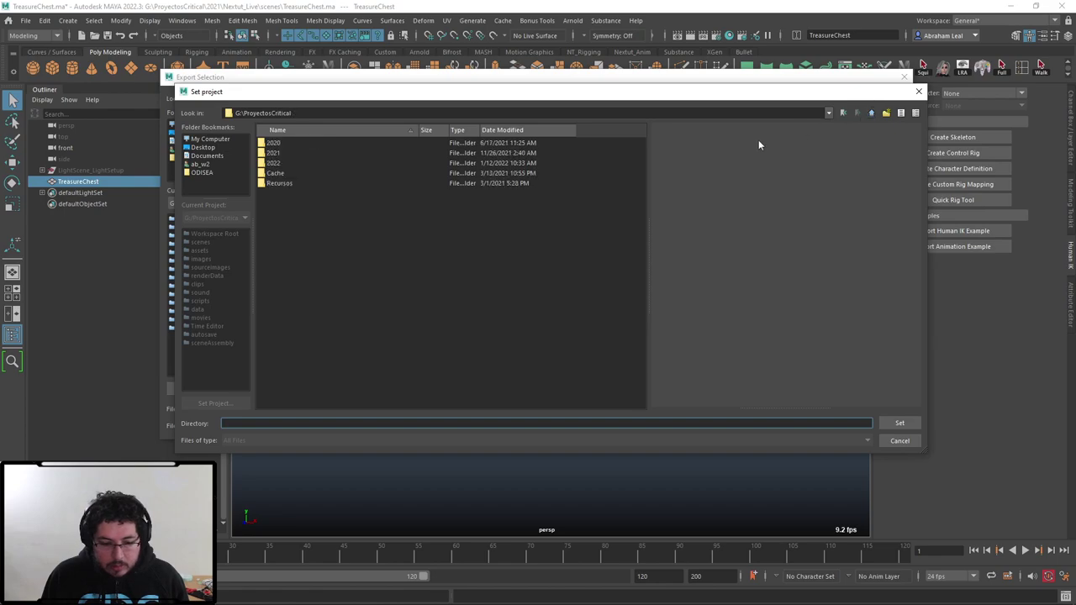
{"action": "double_click", "coordinate": [278, 154]}
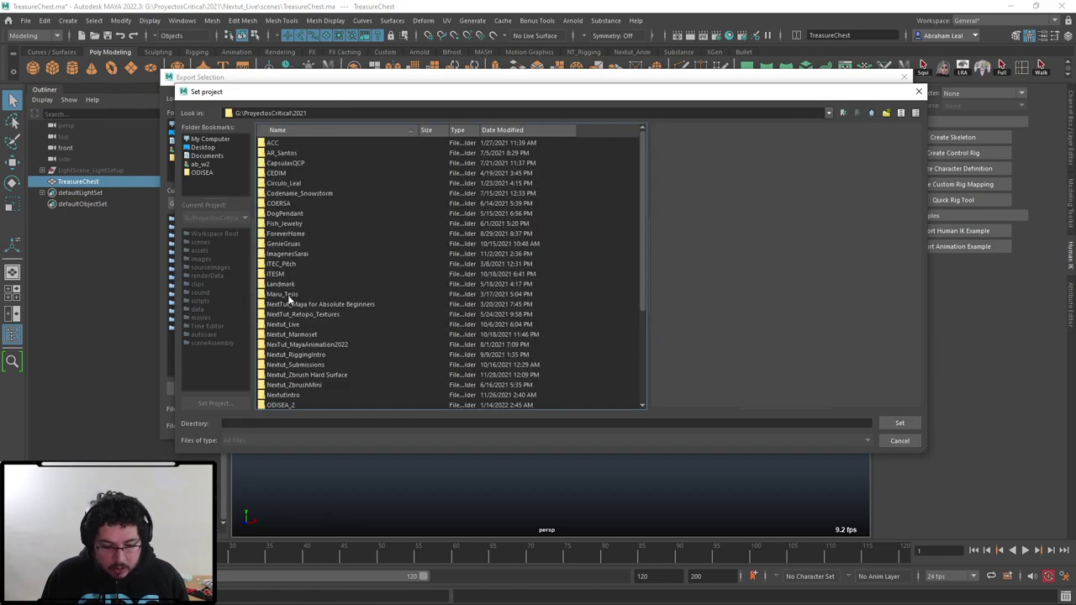
{"action": "double_click", "coordinate": [283, 323]}
{"action": "left_click", "coordinate": [899, 423]}
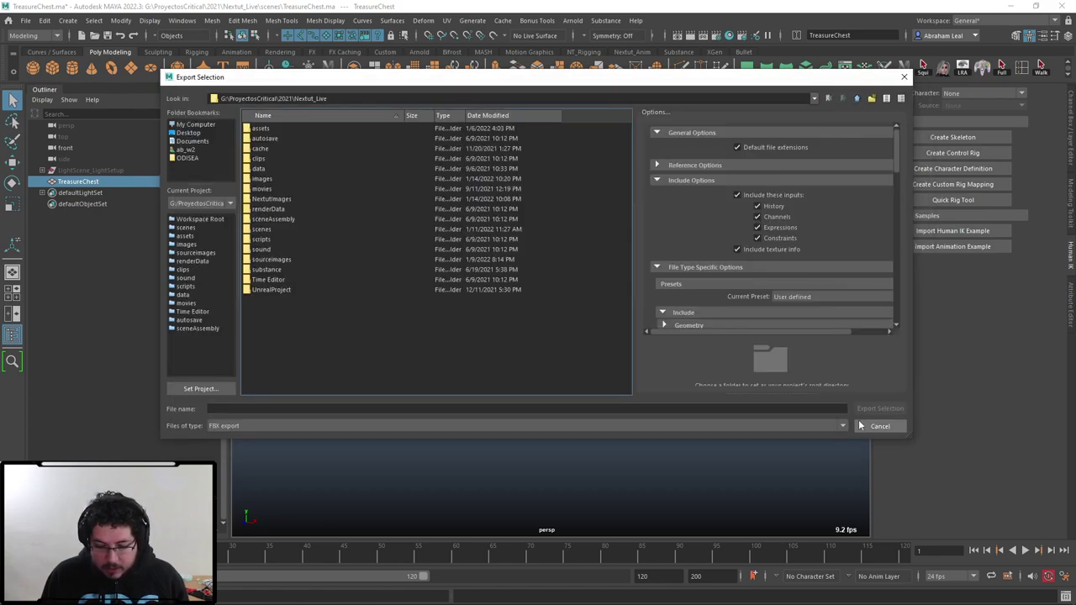
Create a folder named Treasure inside the project's assets folder and open it as the export location.
{"action": "left_click", "coordinate": [263, 139]}
{"action": "double_click", "coordinate": [261, 128]}
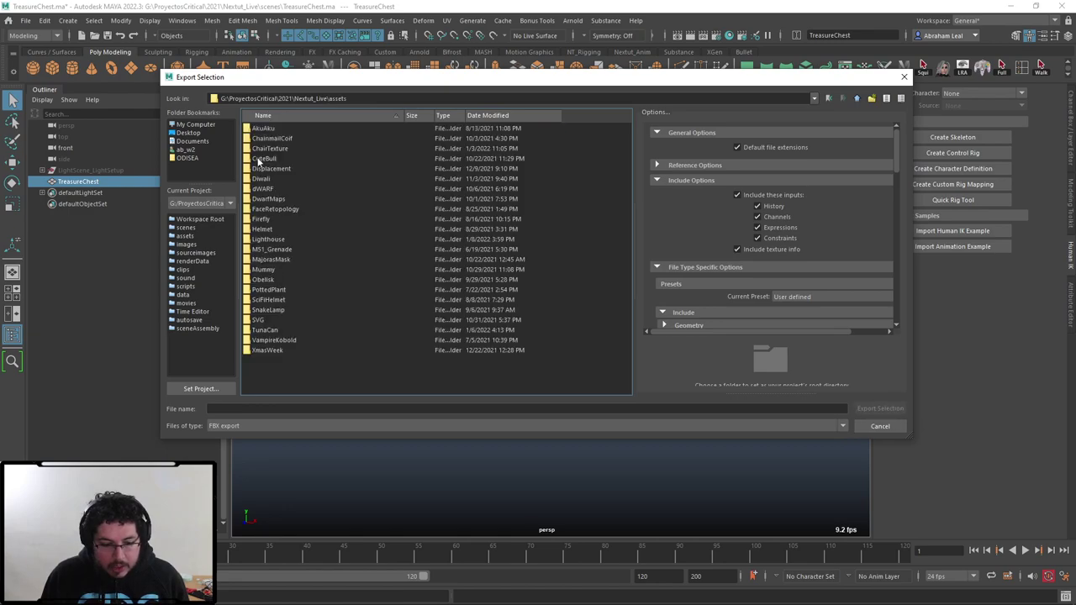
{"action": "right_click", "coordinate": [353, 378]}
{"action": "left_click", "coordinate": [399, 396]}
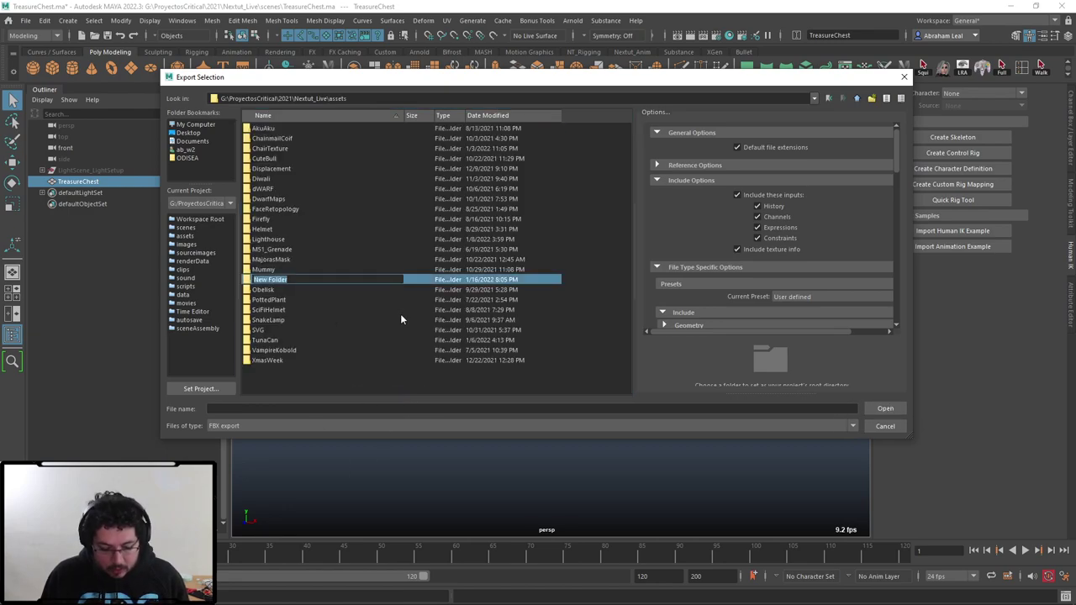
{"action": "type", "text": "Treasure"}
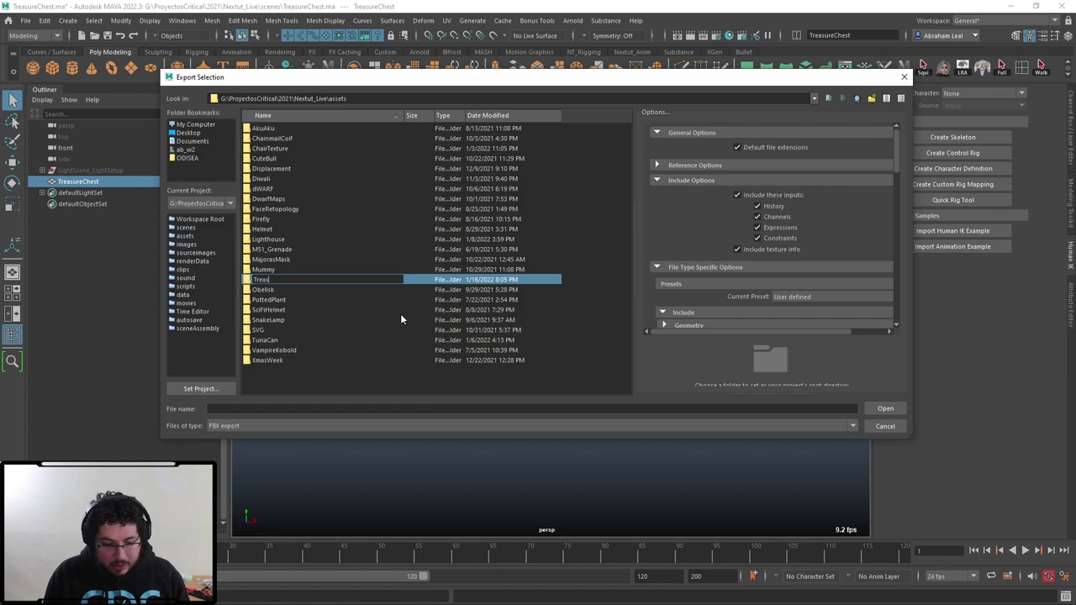
{"action": "key", "text": "Return"}
{"action": "key", "text": "Return"}
Export the selected chest as an FBX file named TreasureLow.
{"action": "left_click", "coordinate": [303, 408]}
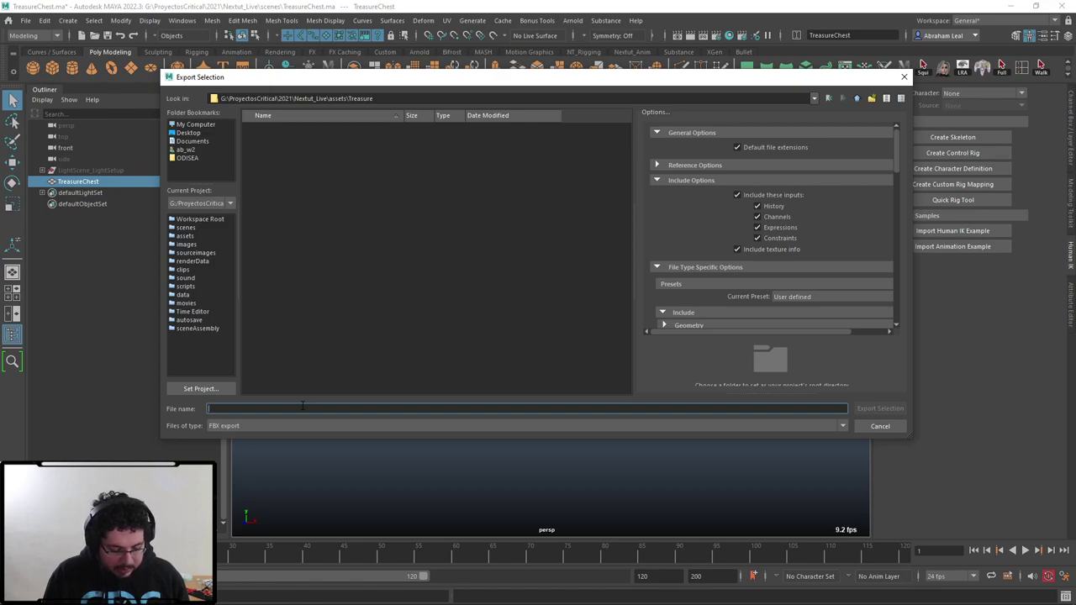
{"action": "type", "text": "TreasureLow"}
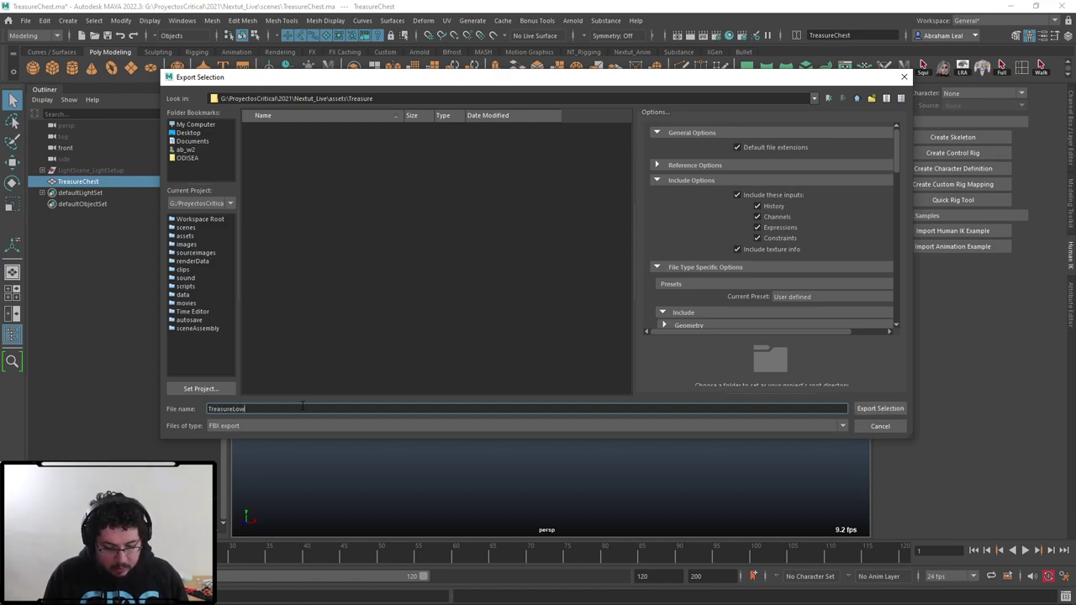
{"action": "key", "text": "Return"}
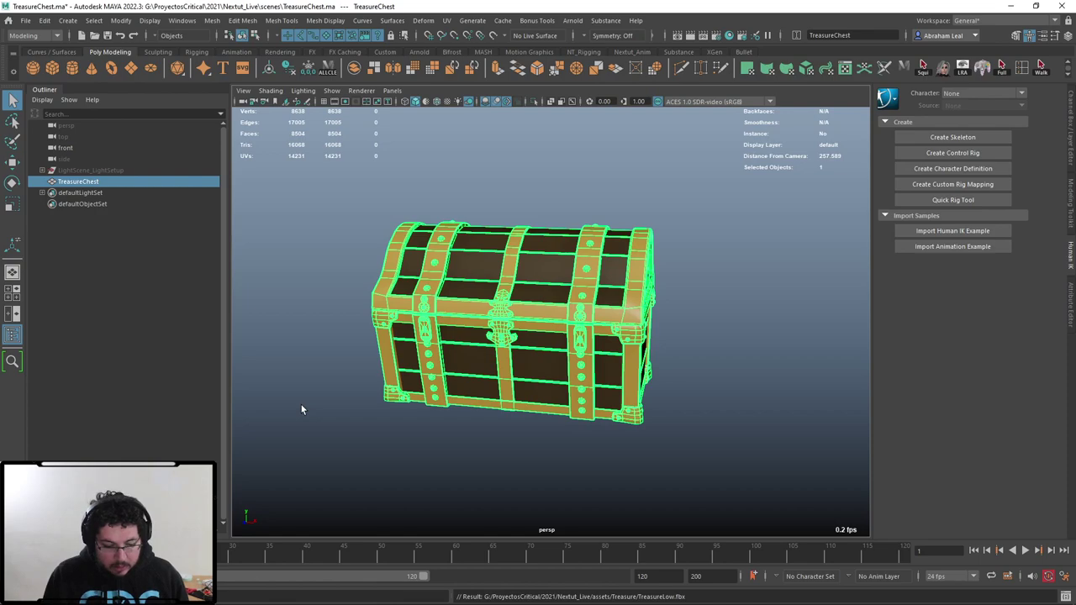
Launch Adobe Substance 3D Painter and dismiss its welcome window.
{"action": "key", "text": "super"}
{"action": "type", "text": "sub"}
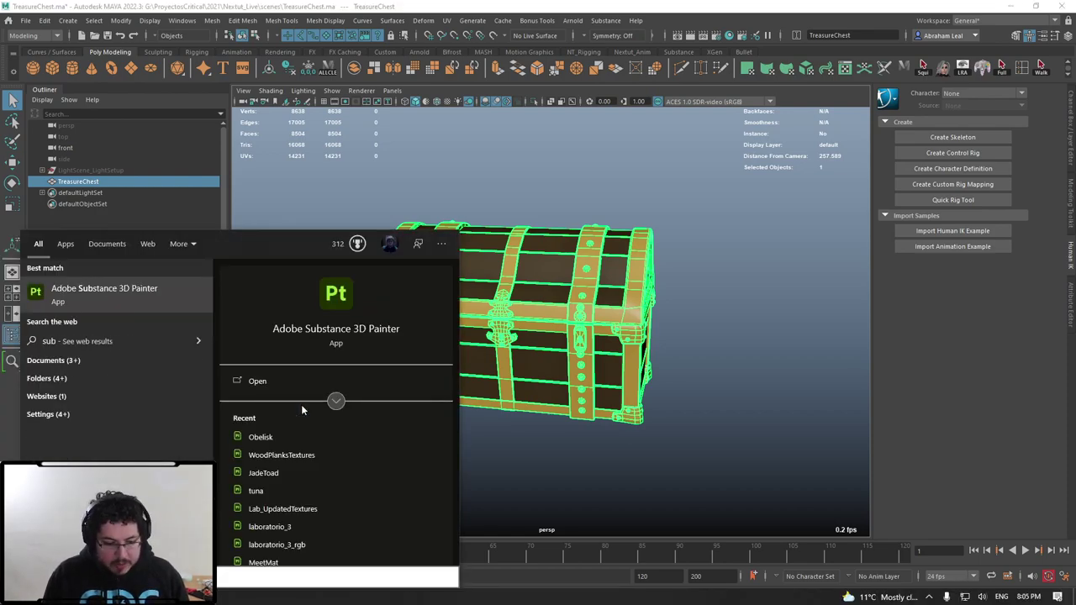
{"action": "key", "text": "Return"}
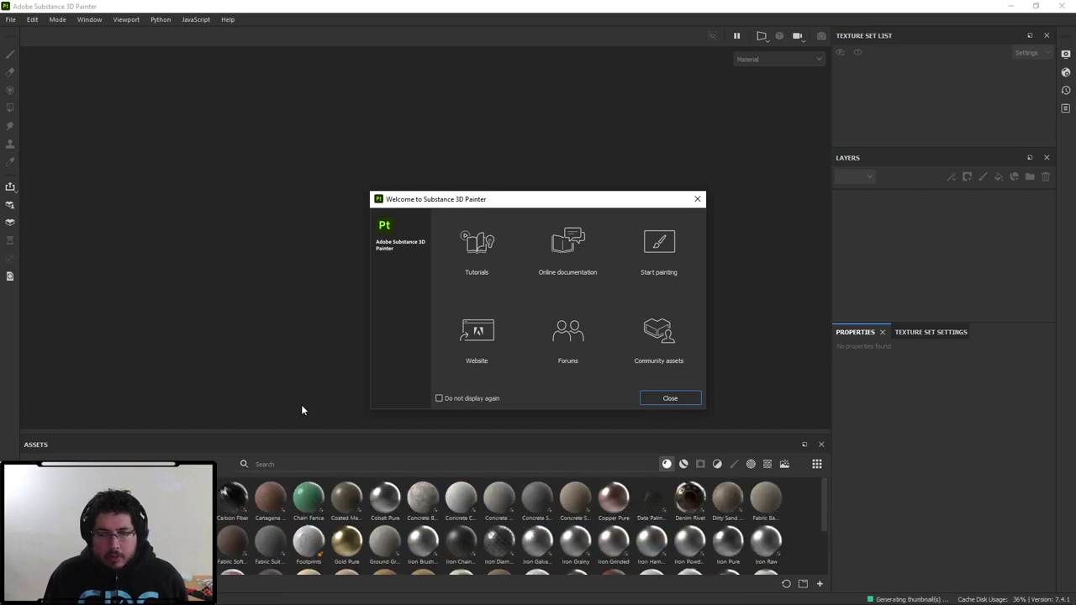
{"action": "left_click", "coordinate": [696, 199]}
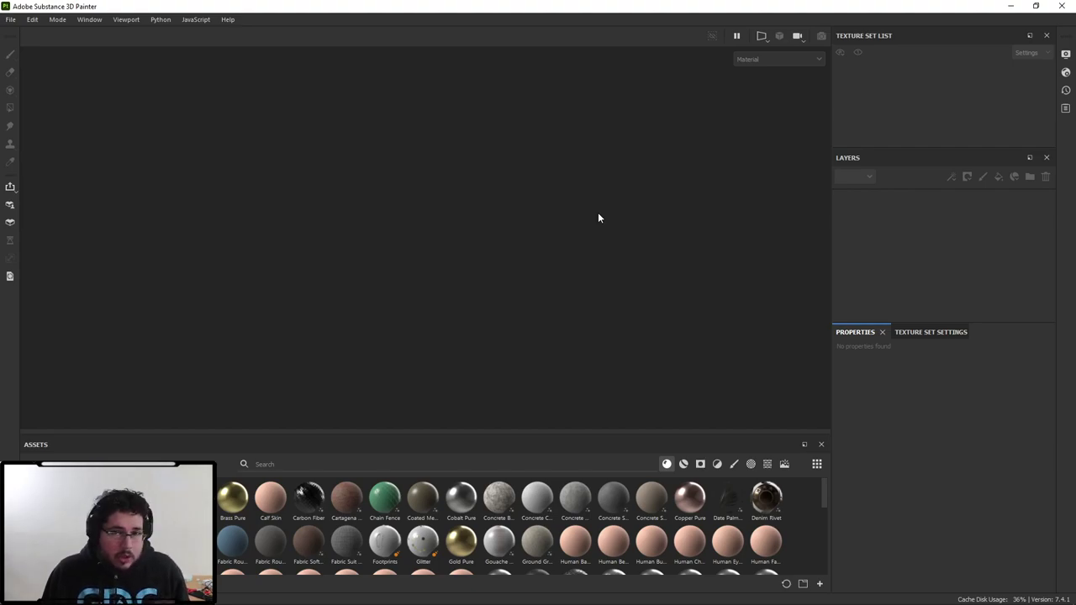
Start a new project with a document resolution of 2048 and auto-unwrap turned on.
{"action": "left_click", "coordinate": [10, 18]}
{"action": "left_click", "coordinate": [44, 40]}
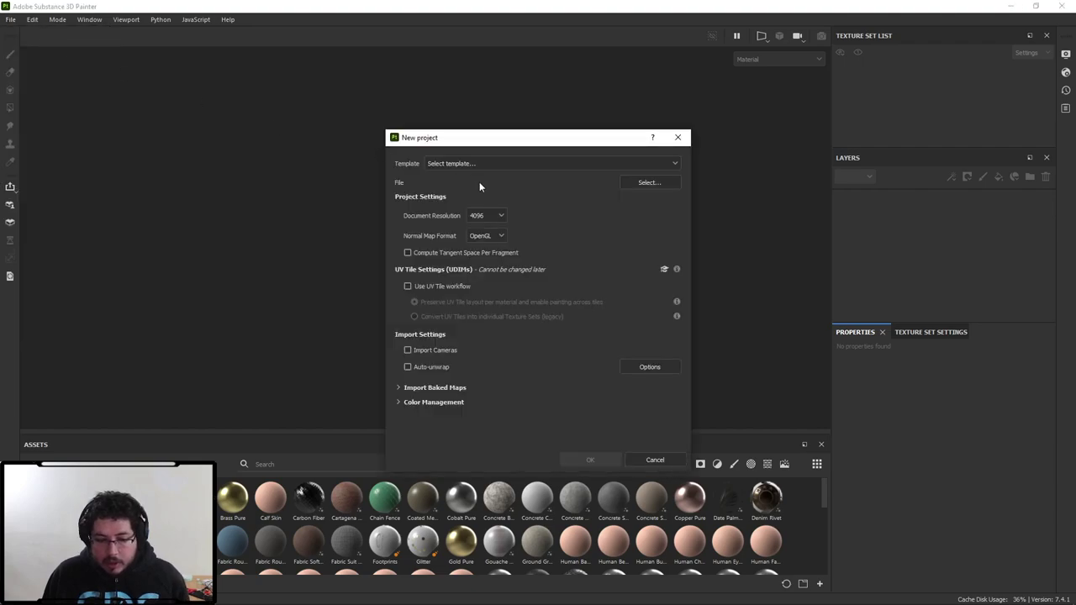
{"action": "left_click", "coordinate": [484, 215]}
{"action": "left_click", "coordinate": [475, 275]}
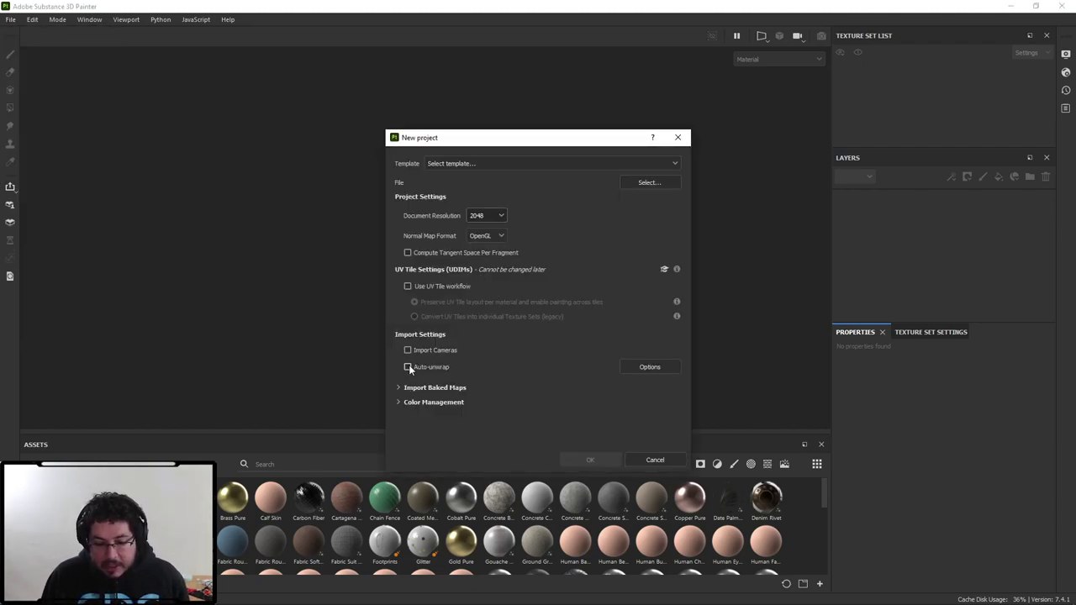
Choose TreasureLow from ProyectosCritical\2021\Nextut_Live\assets\Treasure as the new project's mesh file.
{"action": "left_click", "coordinate": [668, 183]}
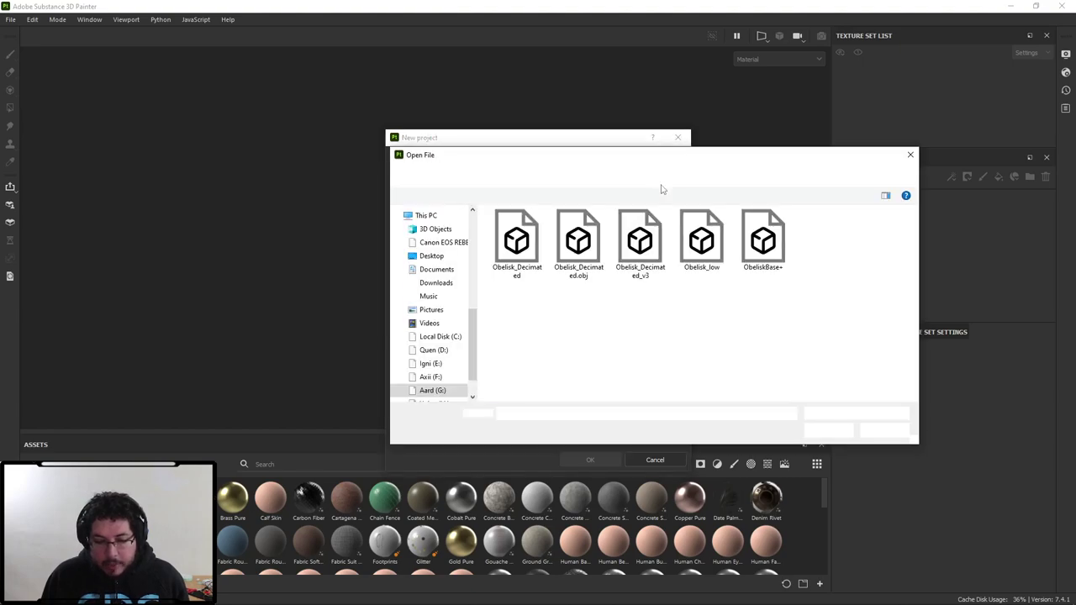
{"action": "left_click", "coordinate": [663, 175]}
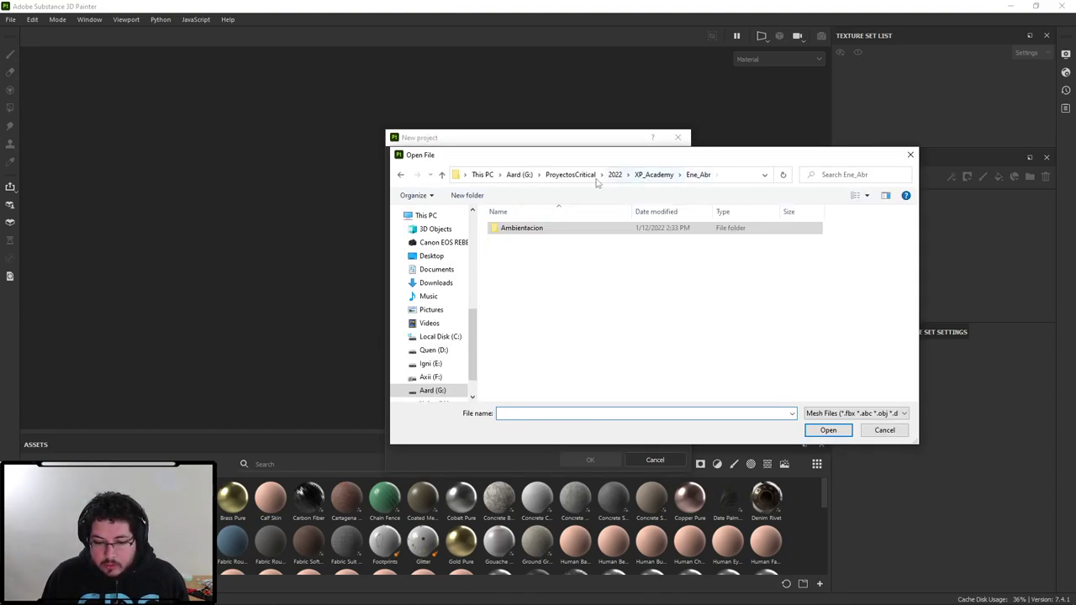
{"action": "left_click", "coordinate": [568, 175]}
{"action": "double_click", "coordinate": [510, 240]}
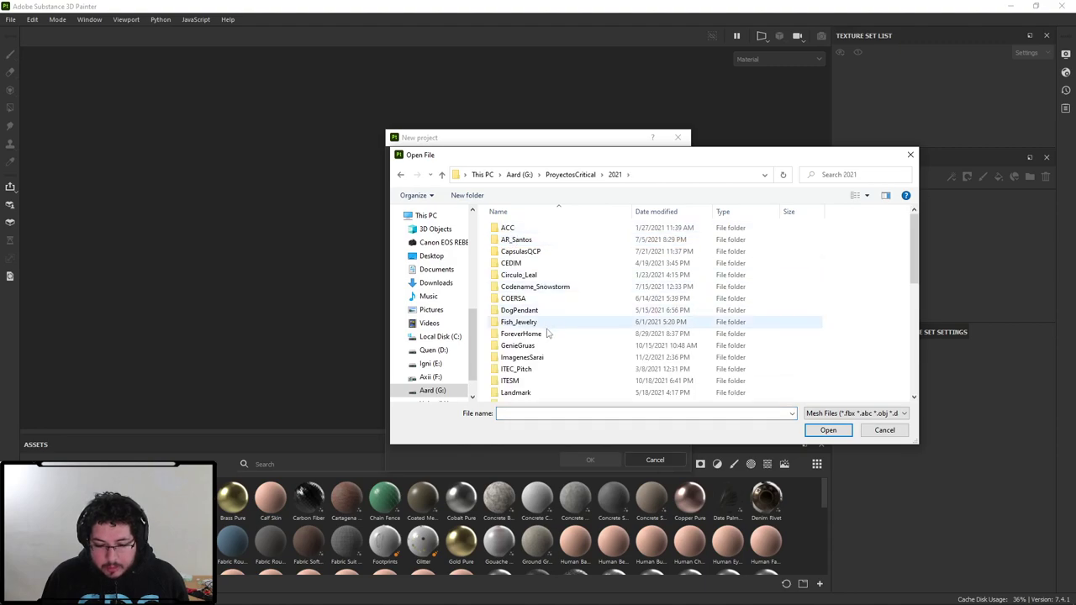
{"action": "scroll", "coordinate": [528, 382], "scroll_direction": "down", "scroll_amount": 2}
{"action": "double_click", "coordinate": [521, 357]}
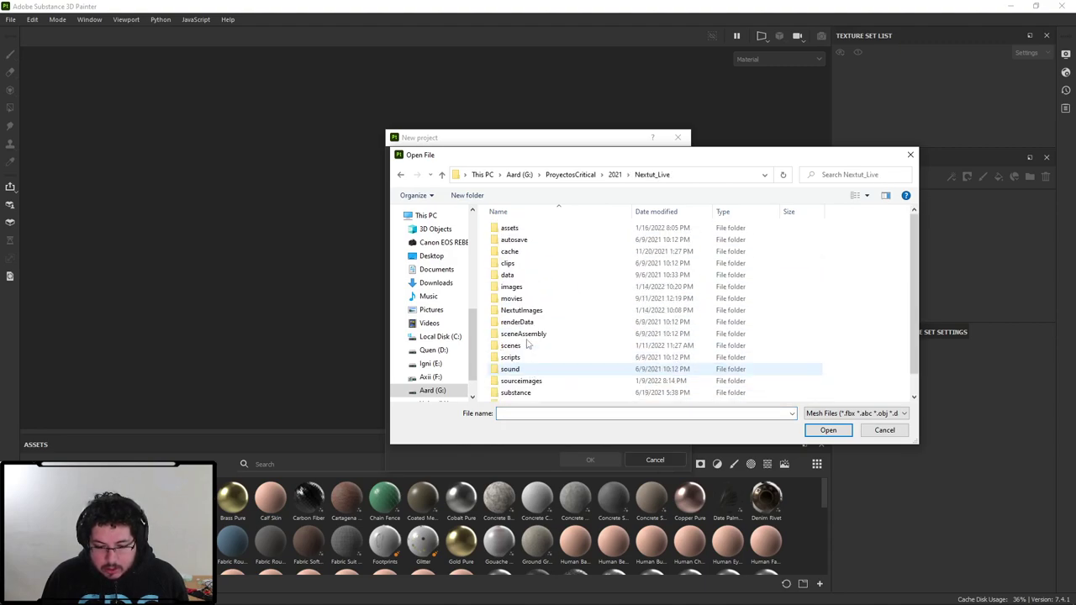
{"action": "double_click", "coordinate": [513, 227]}
{"action": "scroll", "coordinate": [538, 336], "scroll_direction": "down", "scroll_amount": 4}
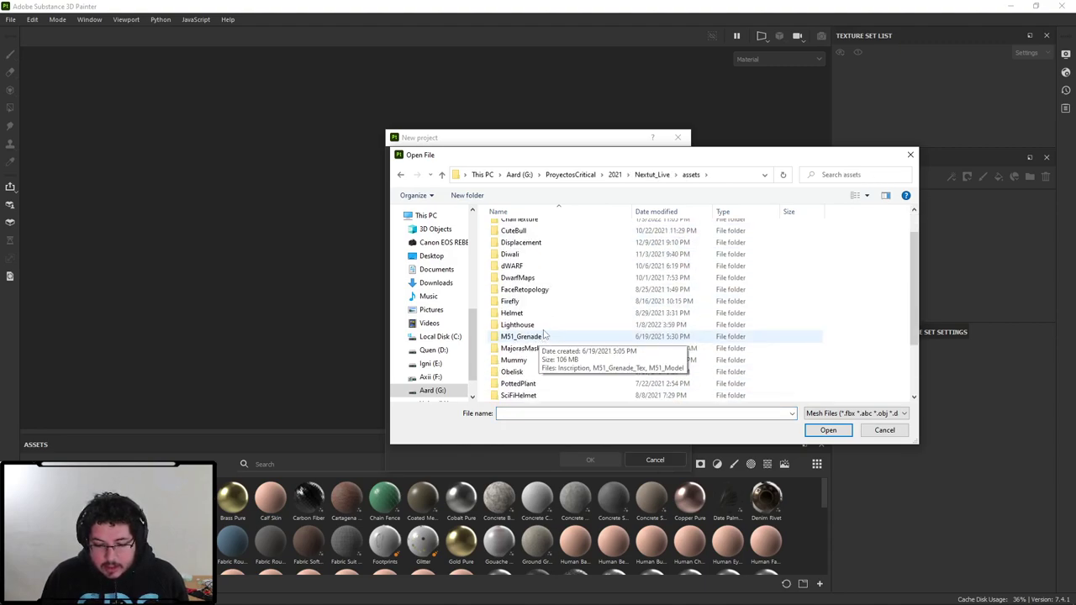
{"action": "scroll", "coordinate": [543, 361], "scroll_direction": "down", "scroll_amount": 1}
{"action": "double_click", "coordinate": [513, 356]}
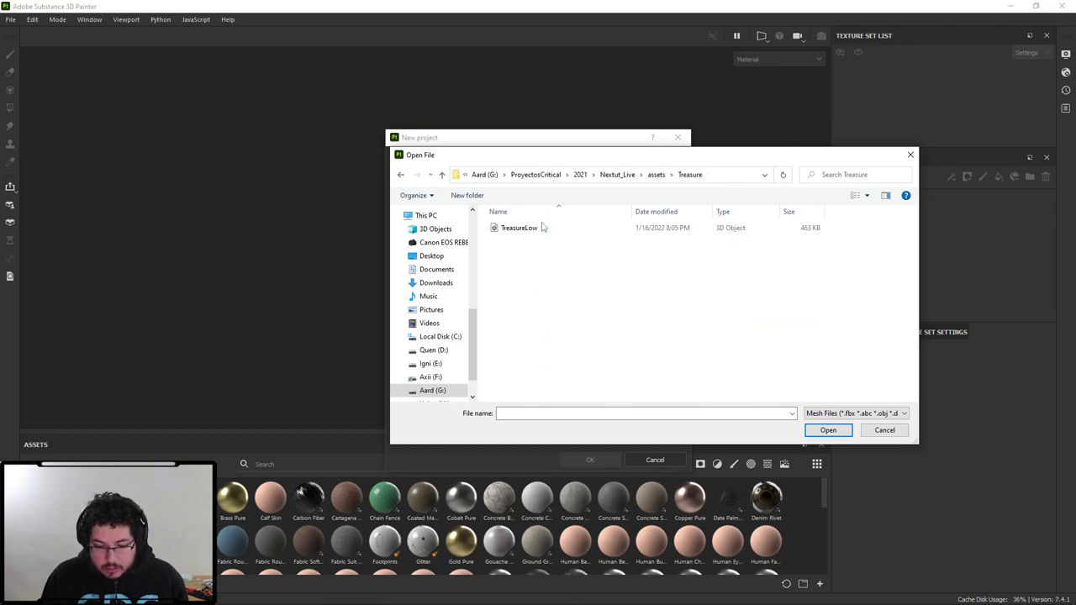
{"action": "left_click", "coordinate": [521, 228]}
{"action": "left_click", "coordinate": [828, 429]}
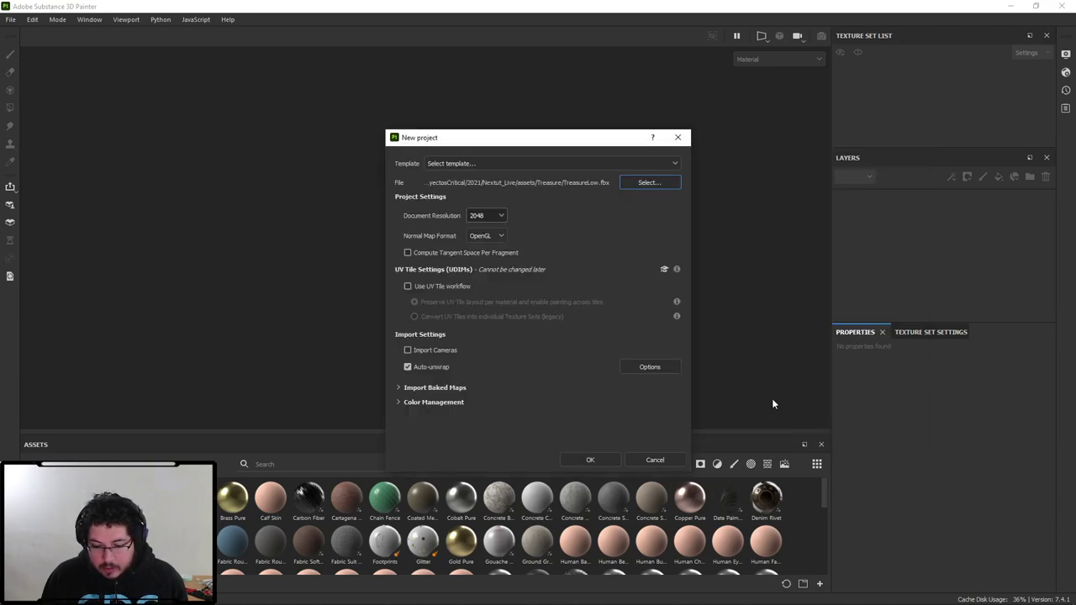
Turn on Avoid elongated UV islands in the auto-unwrap options and create the project from the chest mesh.
{"action": "left_click", "coordinate": [646, 363]}
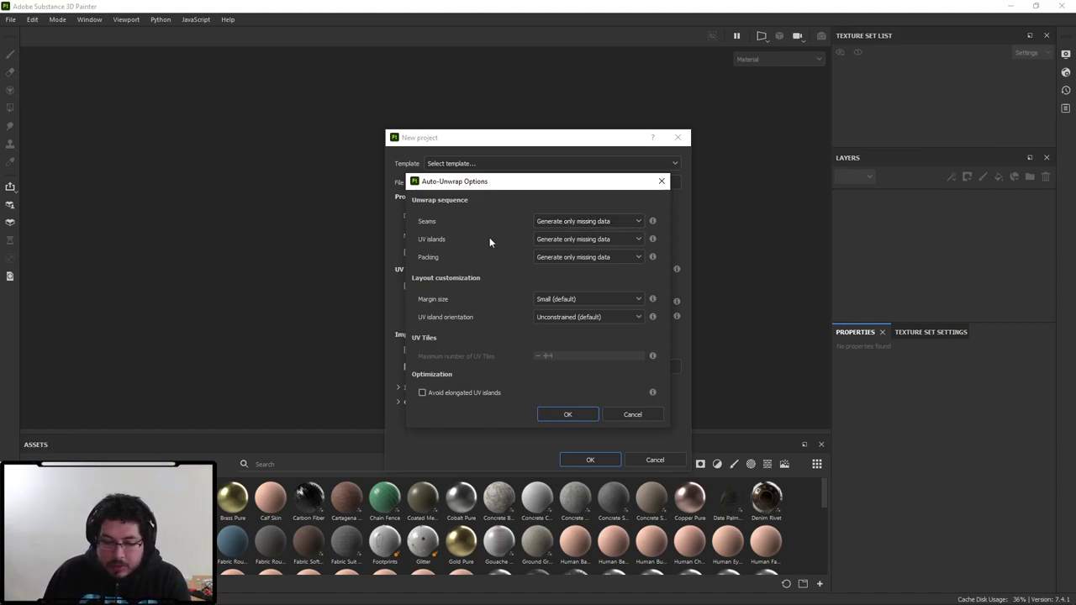
{"action": "left_click", "coordinate": [599, 240]}
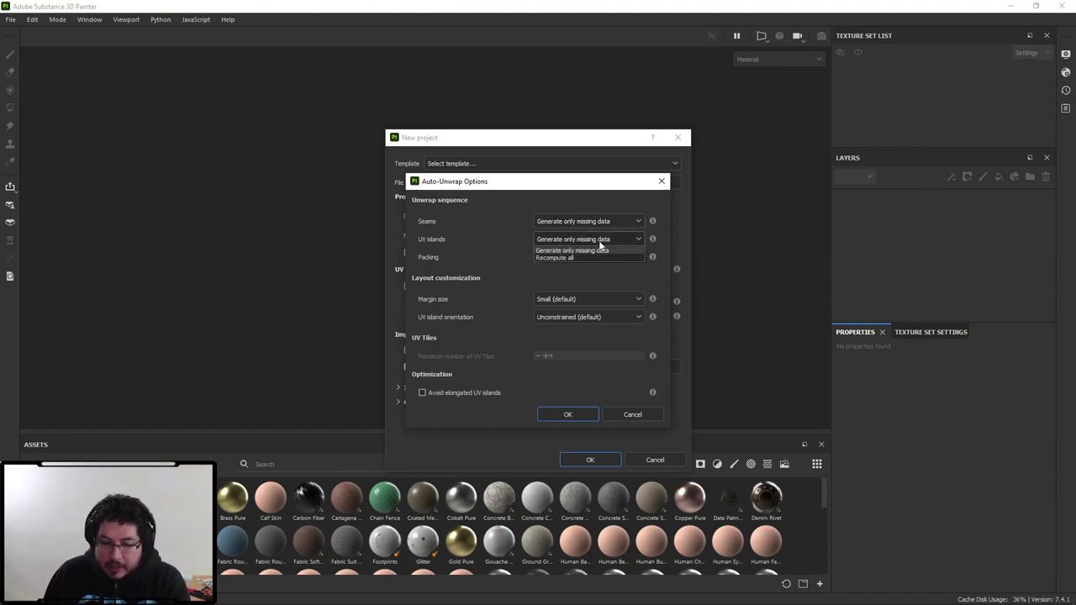
{"action": "left_click", "coordinate": [601, 242]}
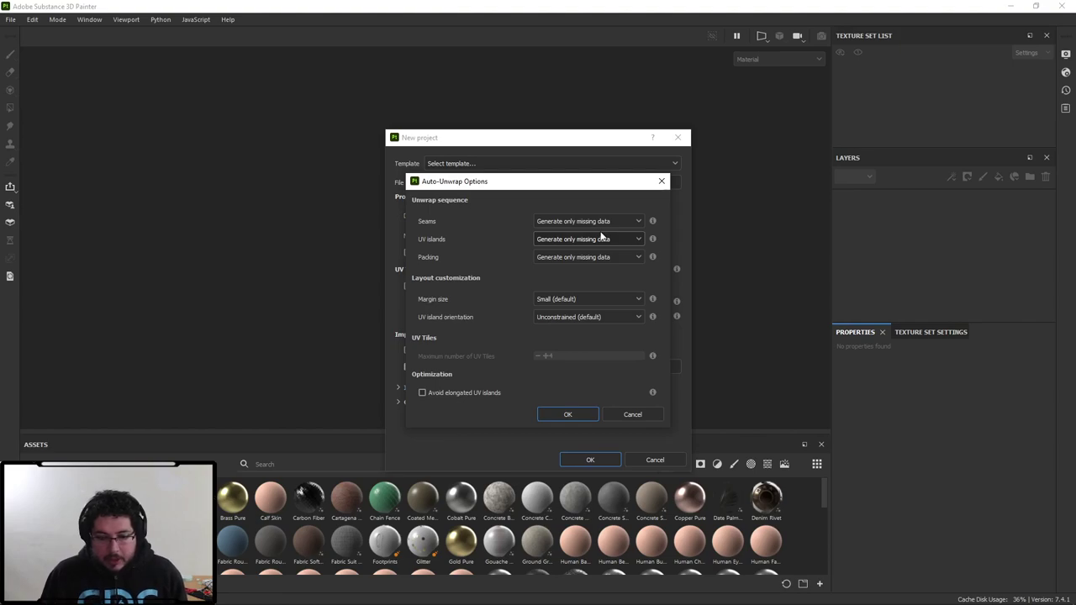
{"action": "left_click", "coordinate": [549, 299]}
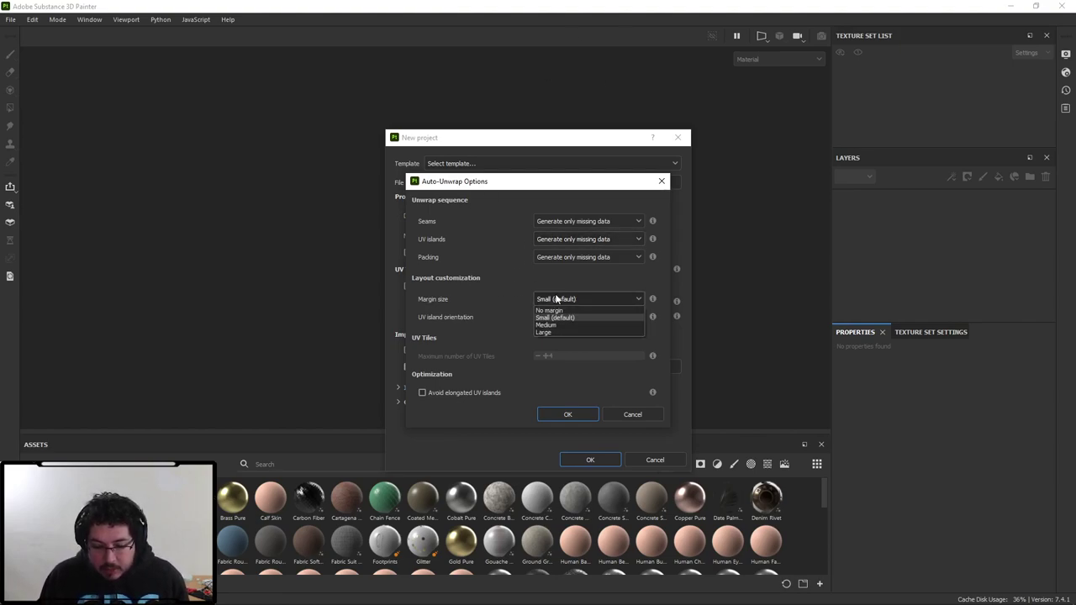
{"action": "left_click", "coordinate": [577, 313]}
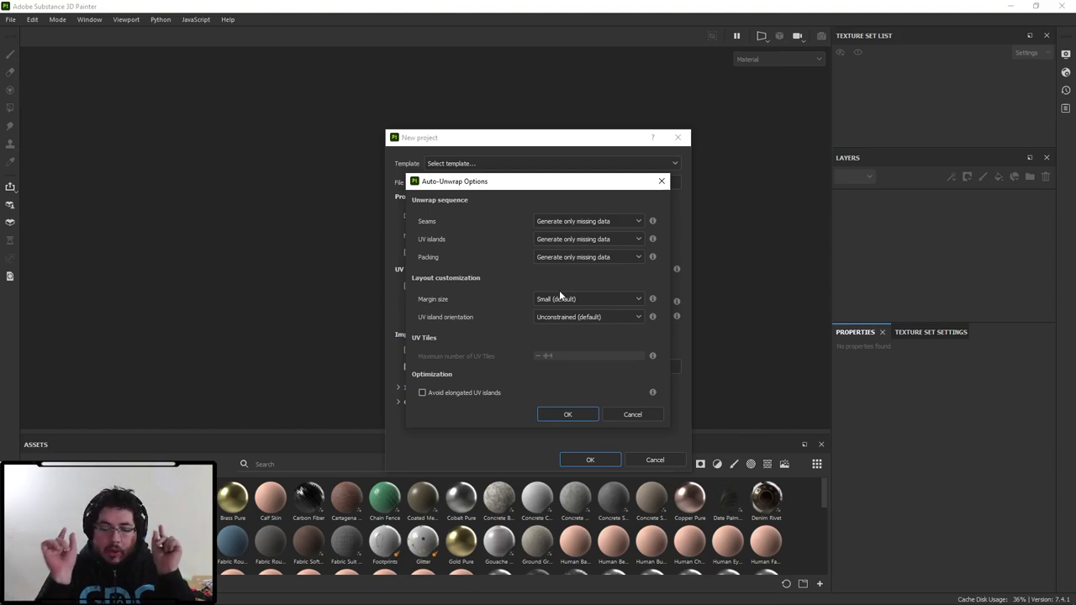
{"action": "left_click", "coordinate": [566, 318]}
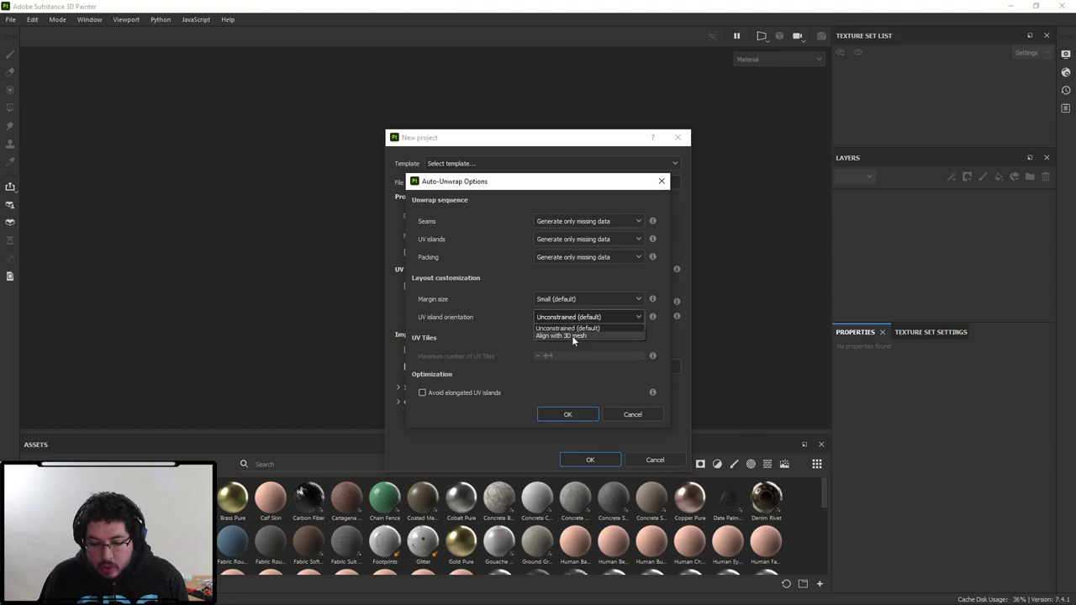
{"action": "left_click", "coordinate": [570, 316]}
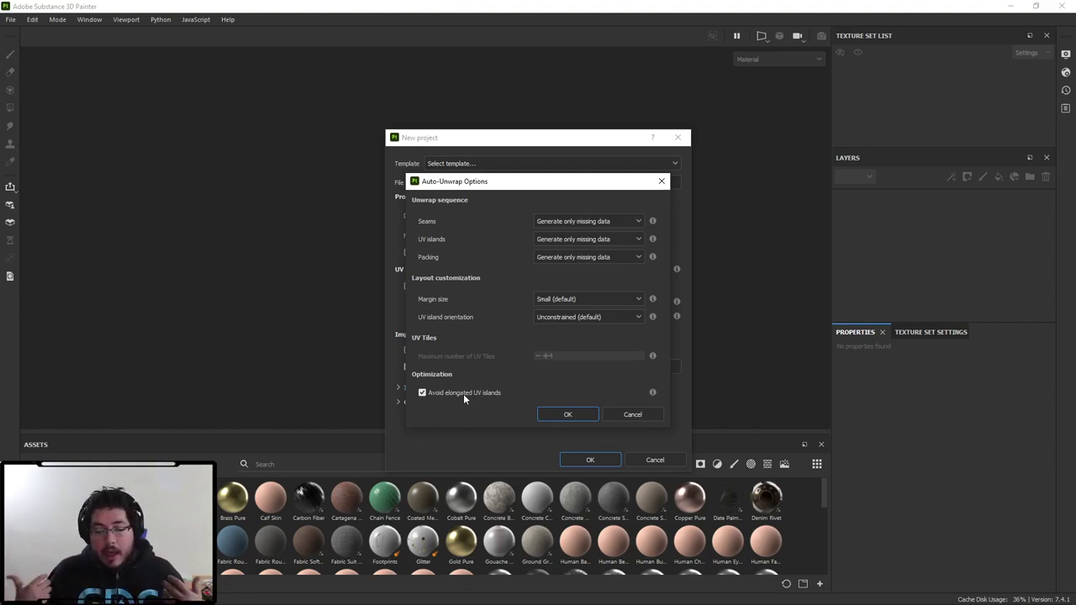
{"action": "left_click", "coordinate": [580, 414]}
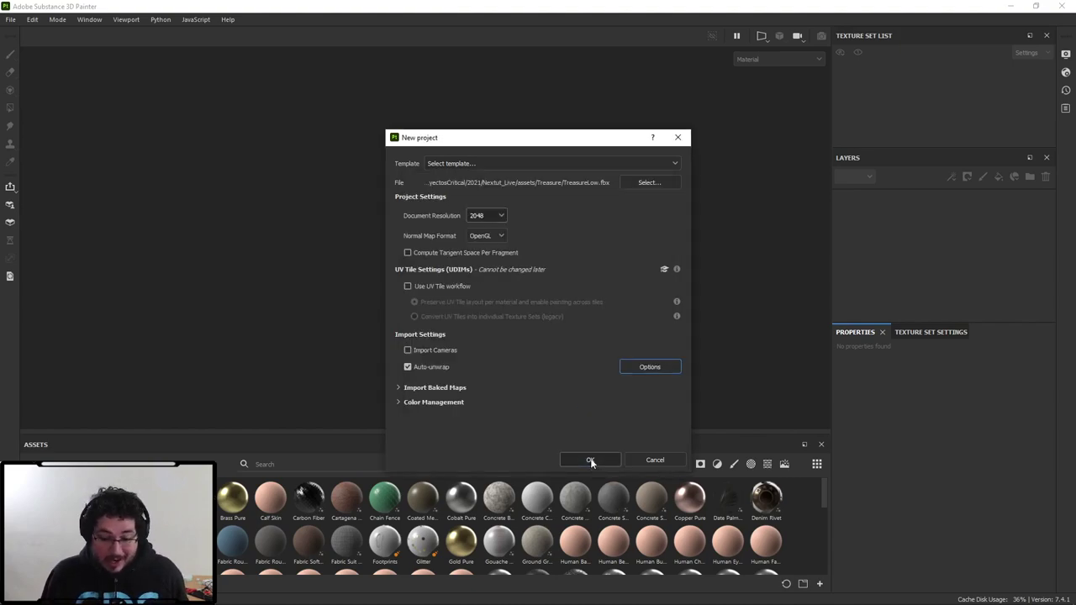
{"action": "left_click", "coordinate": [590, 460]}
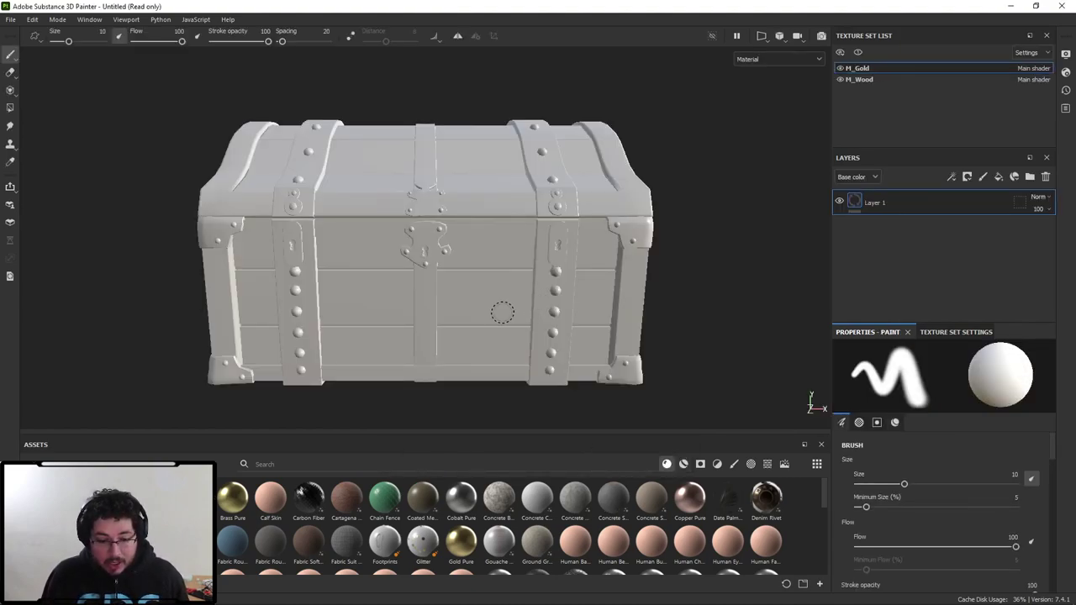
{"action": "left_click_drag", "start_coordinate": [692, 261], "coordinate": [664, 269], "text": "alt"}
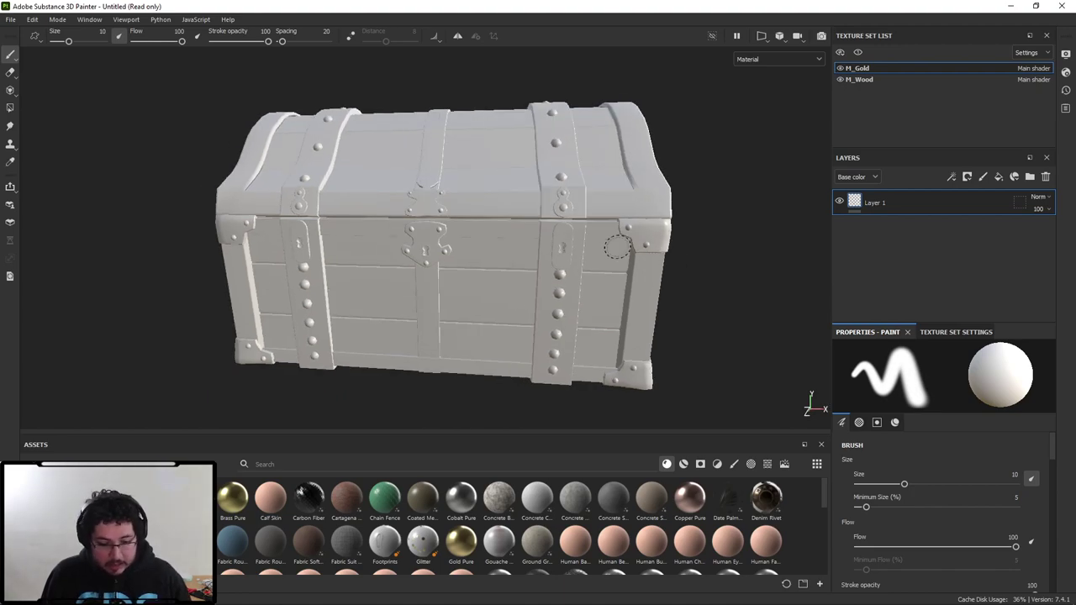
Inspect the UV layouts of the M_Gold and M_Wood texture sets in the 2D view.
{"action": "key", "text": "F3"}
{"action": "right_click_drag", "start_coordinate": [574, 290], "coordinate": [500, 269], "text": "alt"}
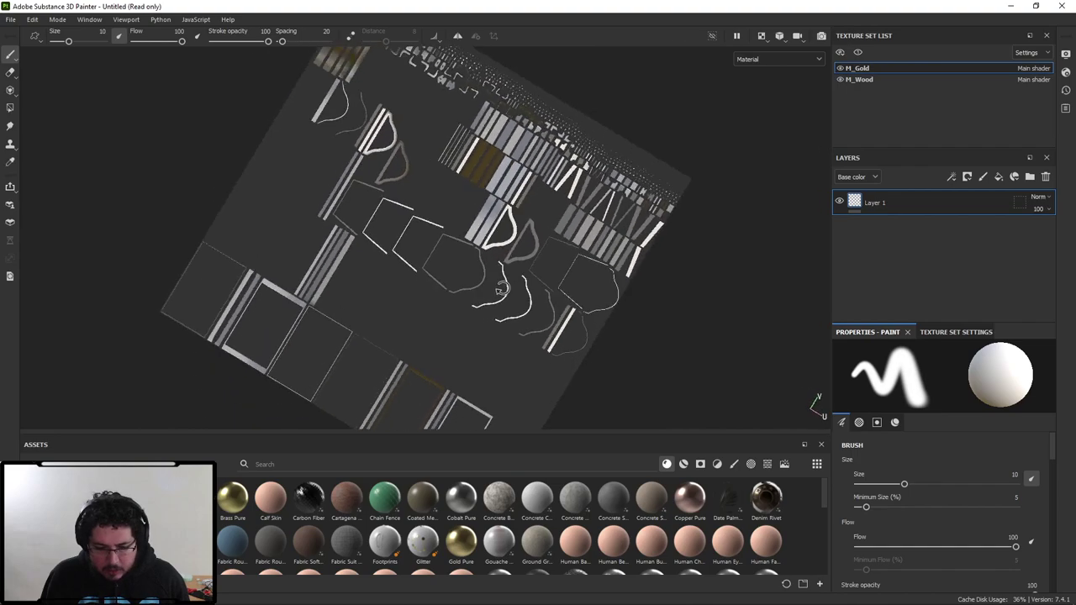
{"action": "left_click", "coordinate": [886, 78]}
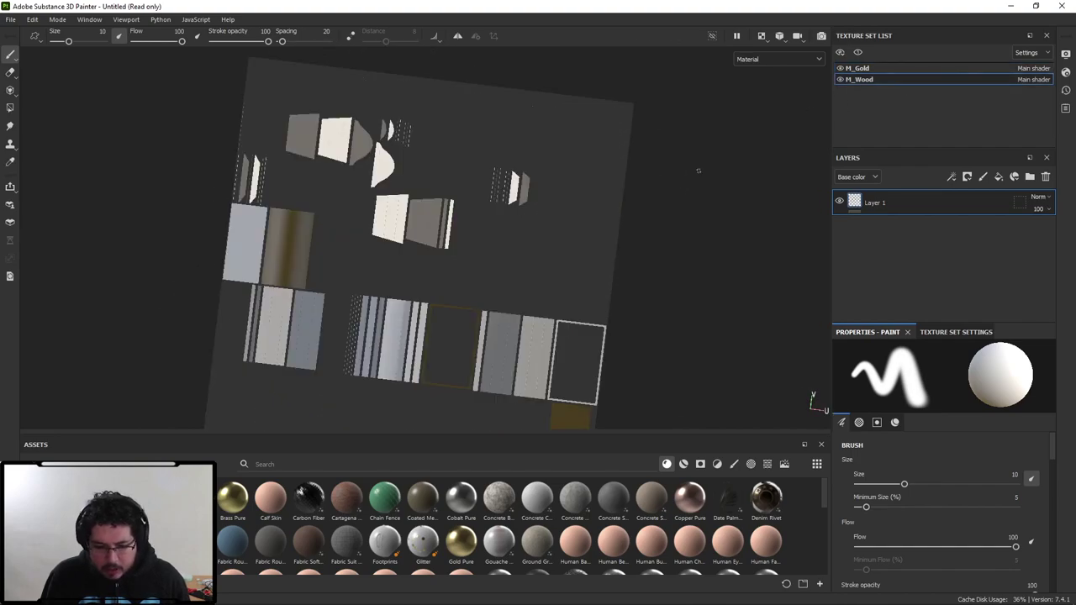
Switch to Maya and examine the treasure chest's UV shells in the UV Editor.
{"action": "key", "text": "alt+Tab"}
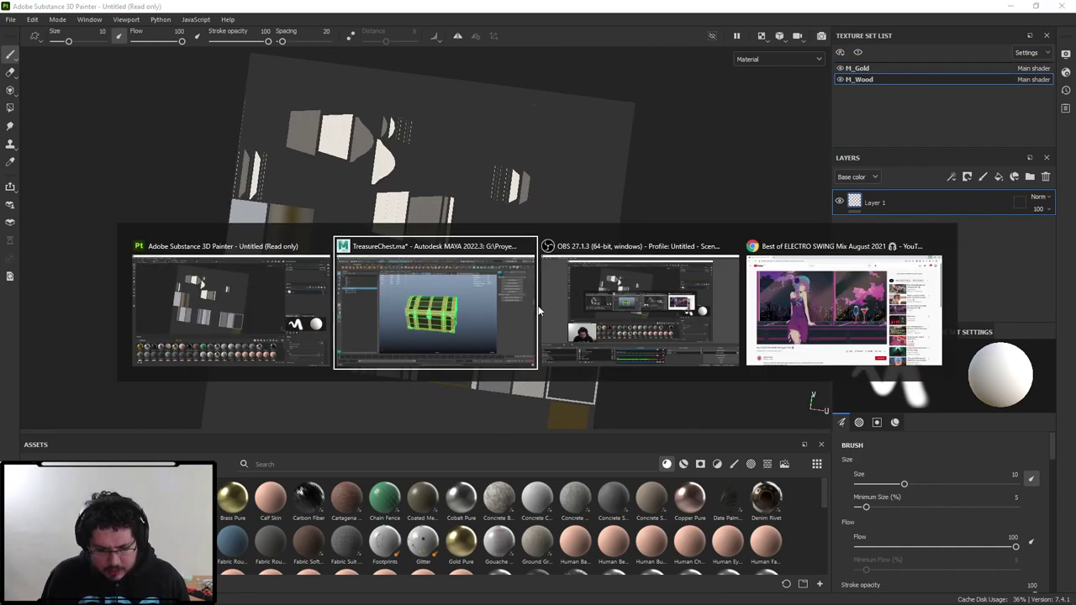
{"action": "left_click", "coordinate": [445, 332]}
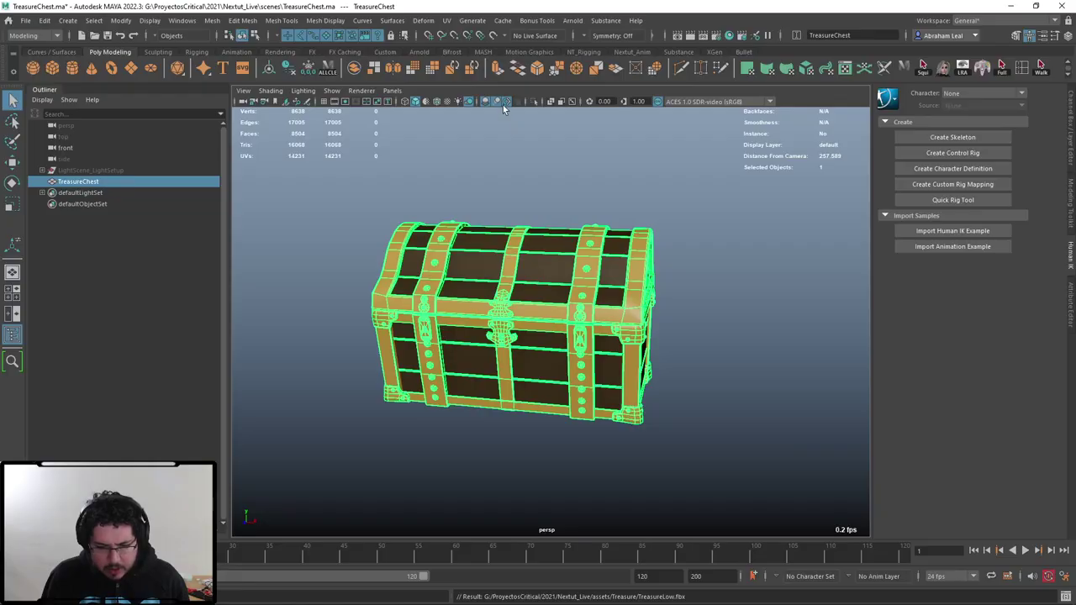
{"action": "left_click", "coordinate": [447, 20]}
{"action": "left_click", "coordinate": [480, 44]}
{"action": "scroll", "coordinate": [512, 346], "scroll_direction": "down", "scroll_amount": 10}
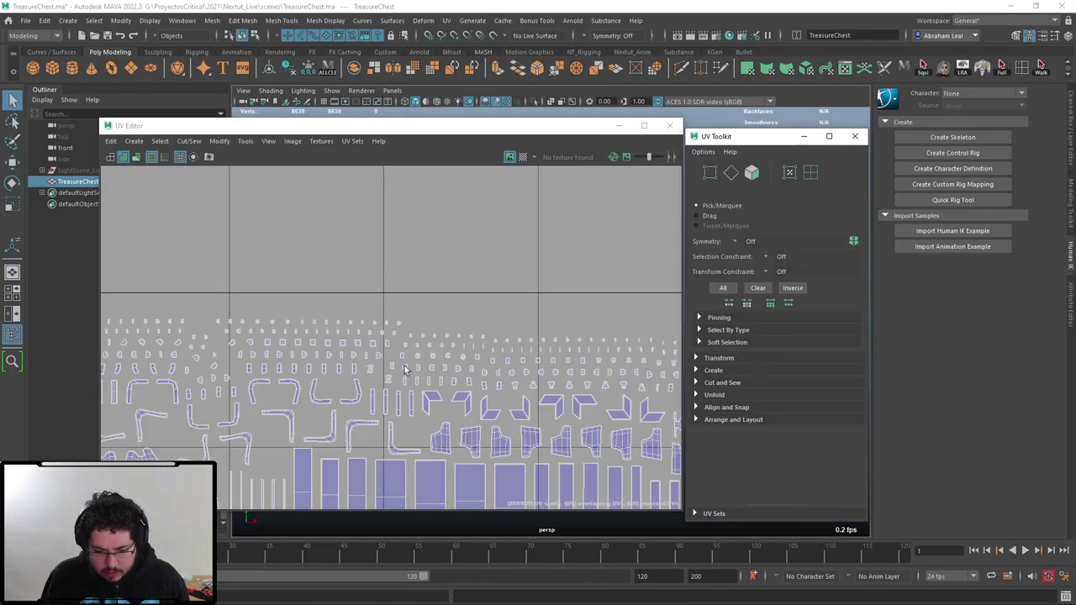
{"action": "scroll", "coordinate": [511, 346], "scroll_direction": "up", "scroll_amount": 2}
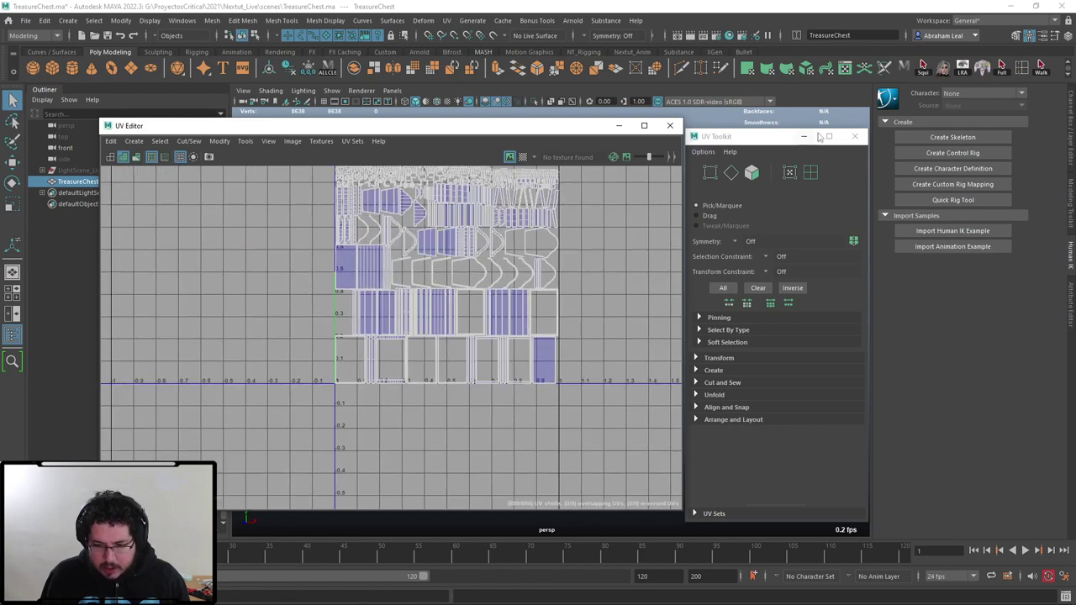
{"action": "left_click", "coordinate": [670, 125]}
Assign one new Lambert material to the whole treasure chest.
{"action": "left_click", "coordinate": [701, 177]}
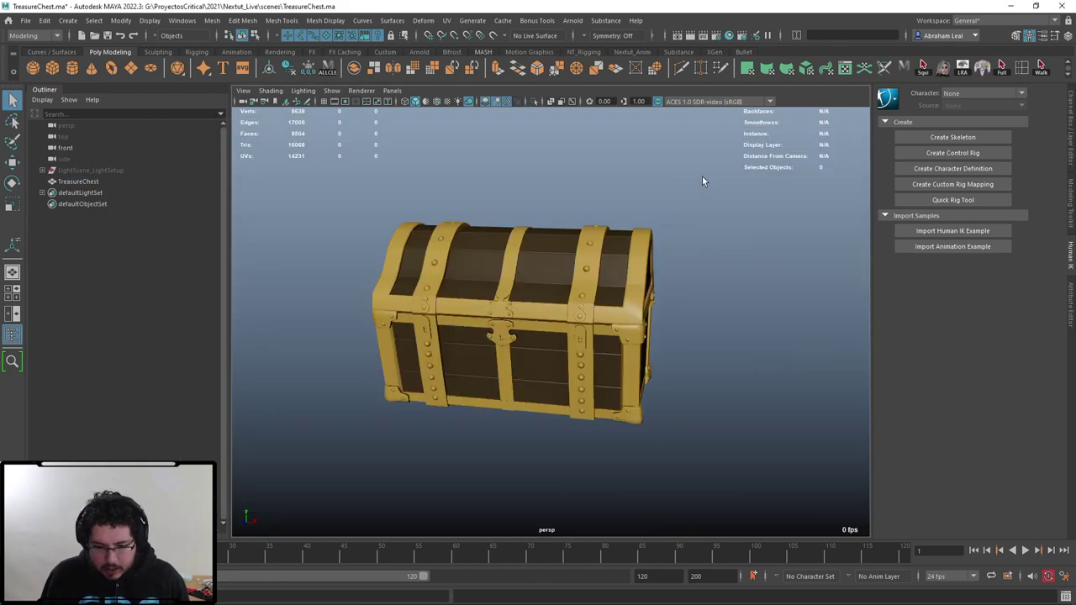
{"action": "left_click_drag", "start_coordinate": [702, 177], "coordinate": [411, 418]}
{"action": "right_click_drag", "start_coordinate": [509, 268], "coordinate": [504, 504]}
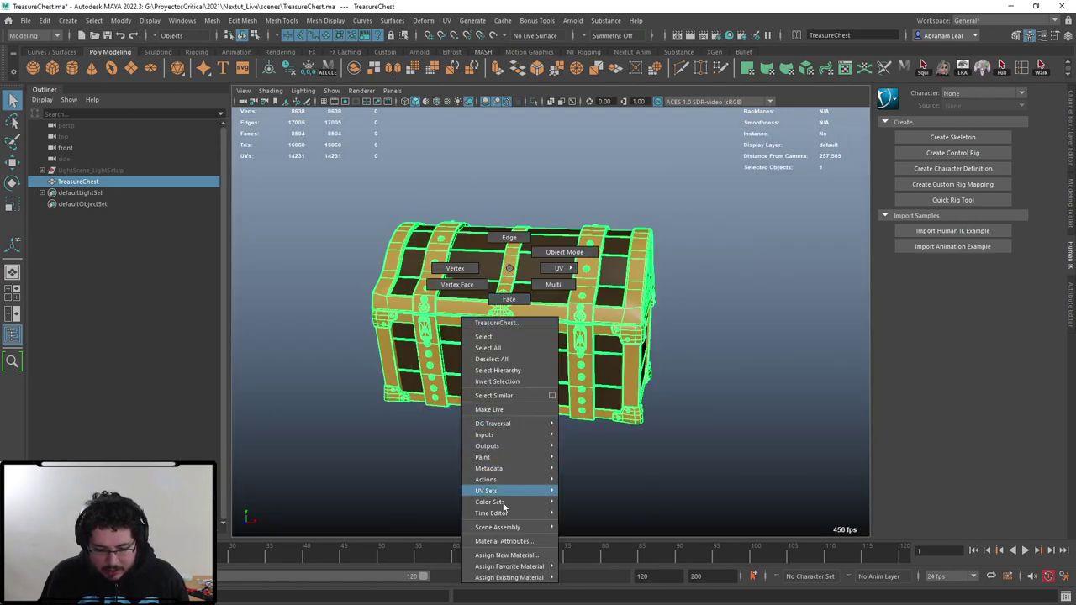
{"action": "left_click", "coordinate": [504, 554]}
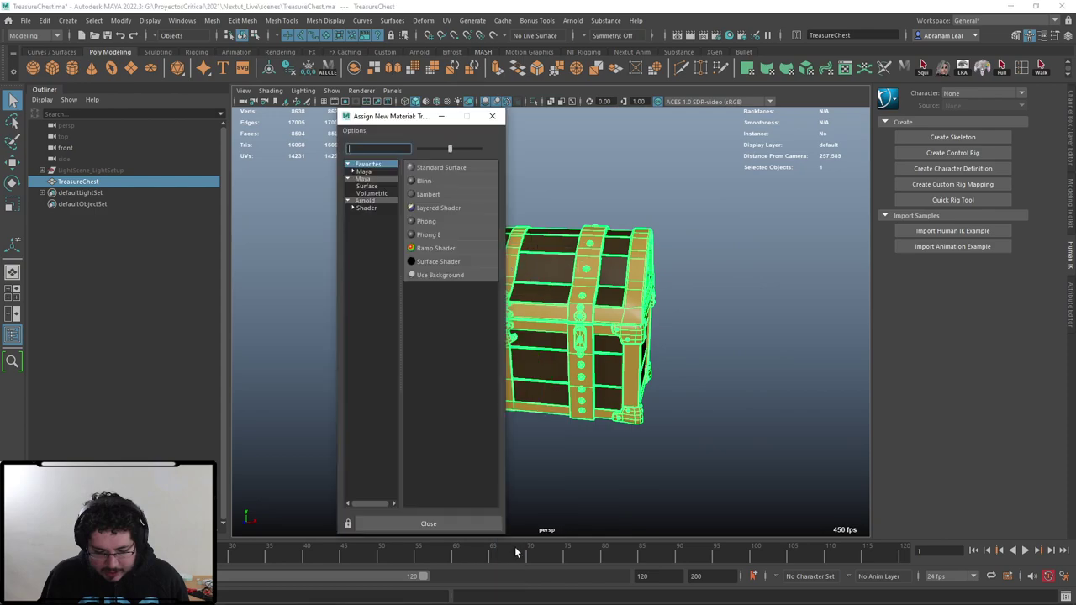
{"action": "left_click", "coordinate": [439, 195]}
{"action": "left_click", "coordinate": [479, 178]}
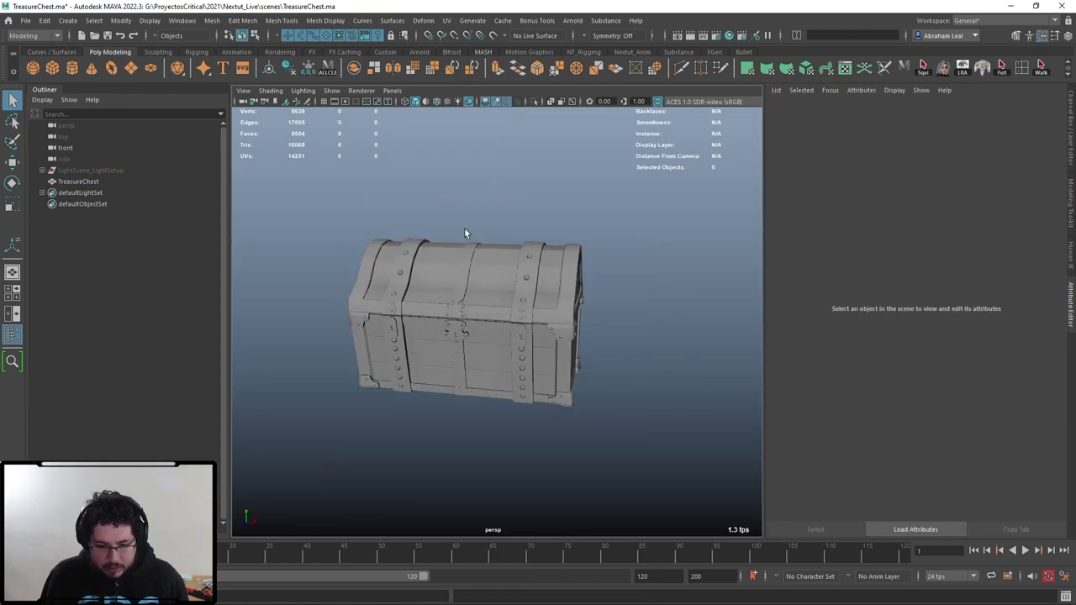
Delete the UVs of the treasure chest mesh.
{"action": "left_click", "coordinate": [380, 242]}
{"action": "left_click", "coordinate": [446, 21]}
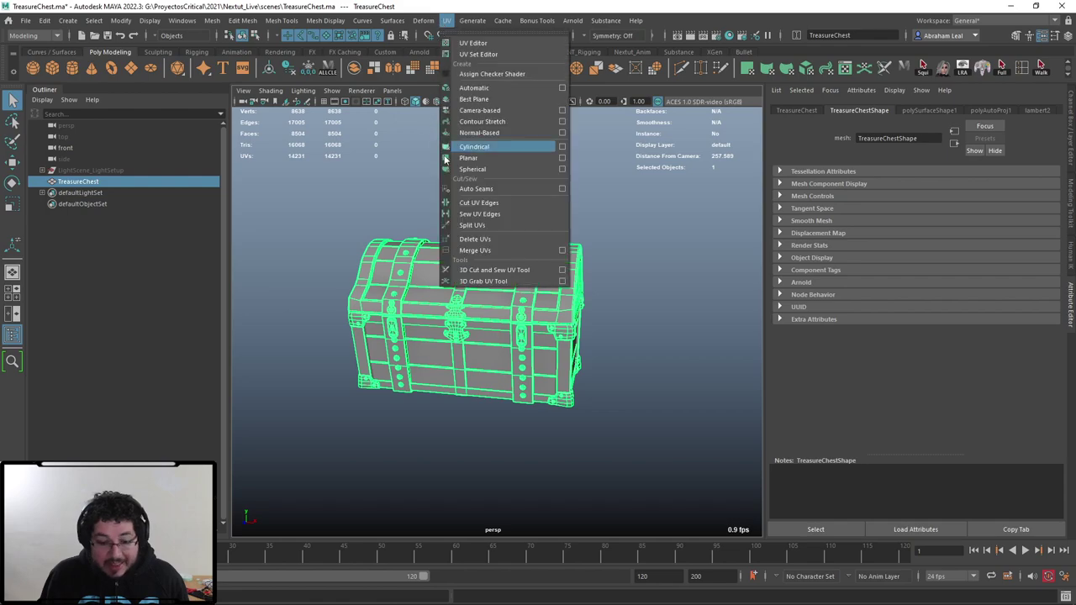
{"action": "left_click", "coordinate": [486, 242]}
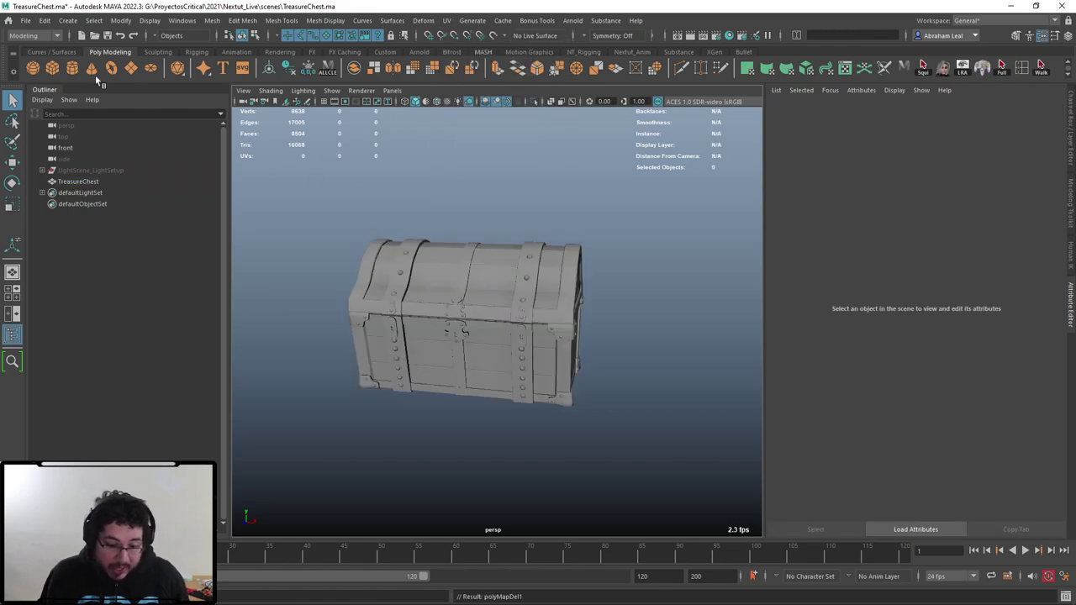
Export the selected chest as FBX to assets/Treasure, overwriting the existing TreasureLow.fbx.
{"action": "left_click", "coordinate": [380, 265]}
{"action": "left_click", "coordinate": [25, 20]}
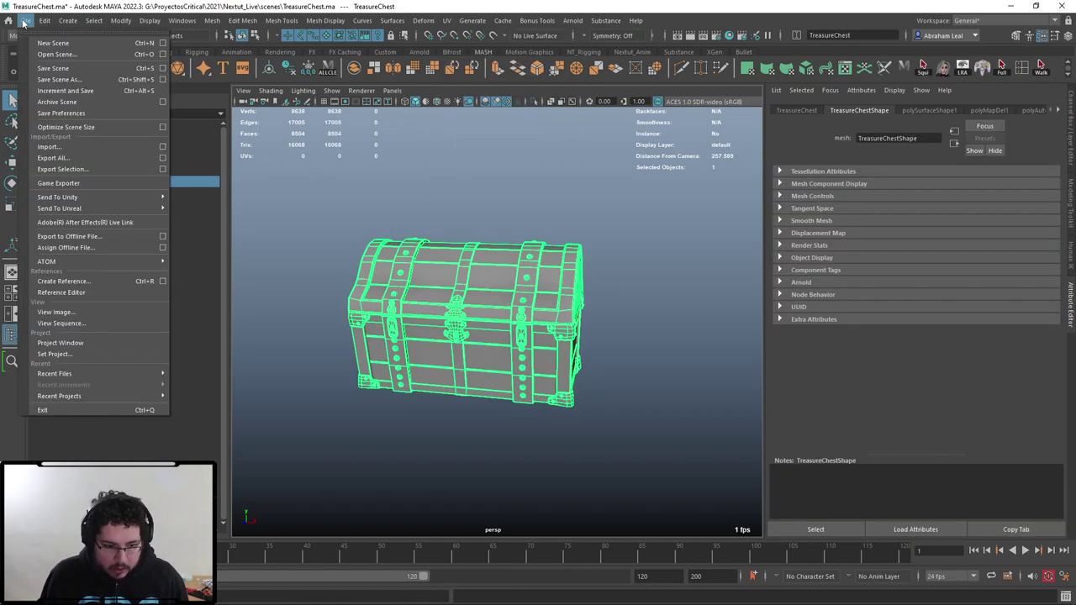
{"action": "left_click", "coordinate": [67, 169]}
{"action": "left_click", "coordinate": [277, 129]}
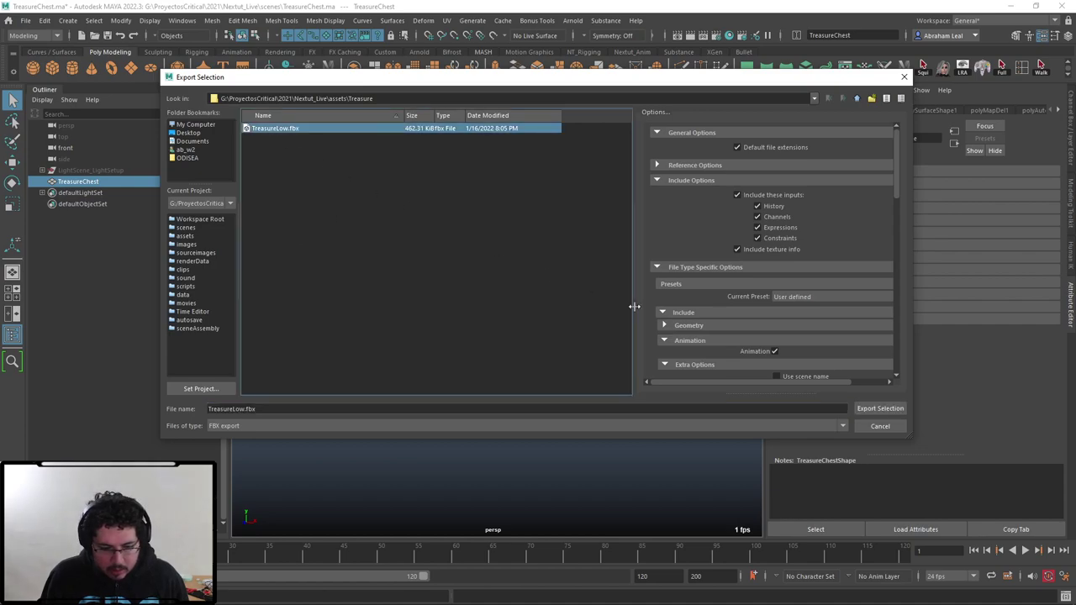
{"action": "left_click", "coordinate": [880, 408]}
{"action": "left_click", "coordinate": [504, 273]}
Switch to Substance 3D Painter and create a 2048 auto-unwrapped project from TreasureLow.fbx, discarding the previous project's changes.
{"action": "key", "text": "alt+Tab"}
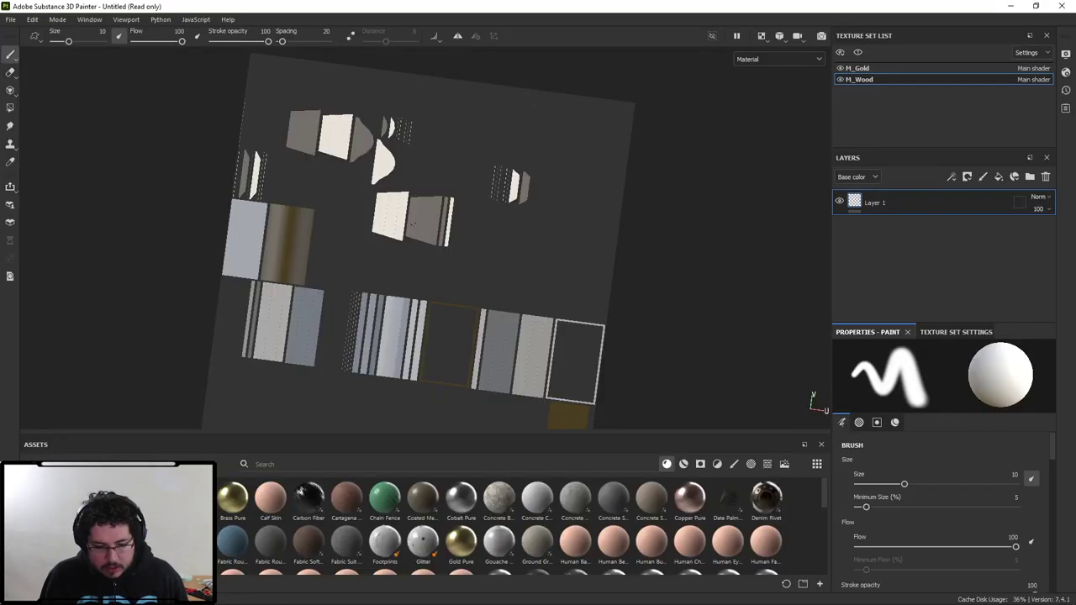
{"action": "left_click", "coordinate": [10, 19]}
{"action": "left_click", "coordinate": [20, 32]}
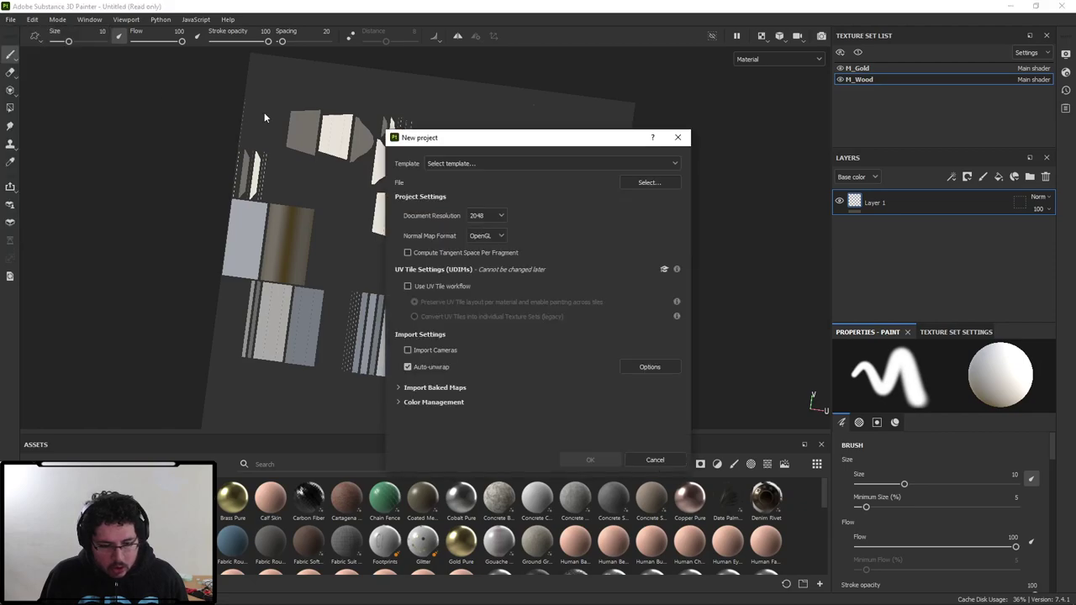
{"action": "left_click", "coordinate": [652, 184]}
{"action": "left_click", "coordinate": [514, 226]}
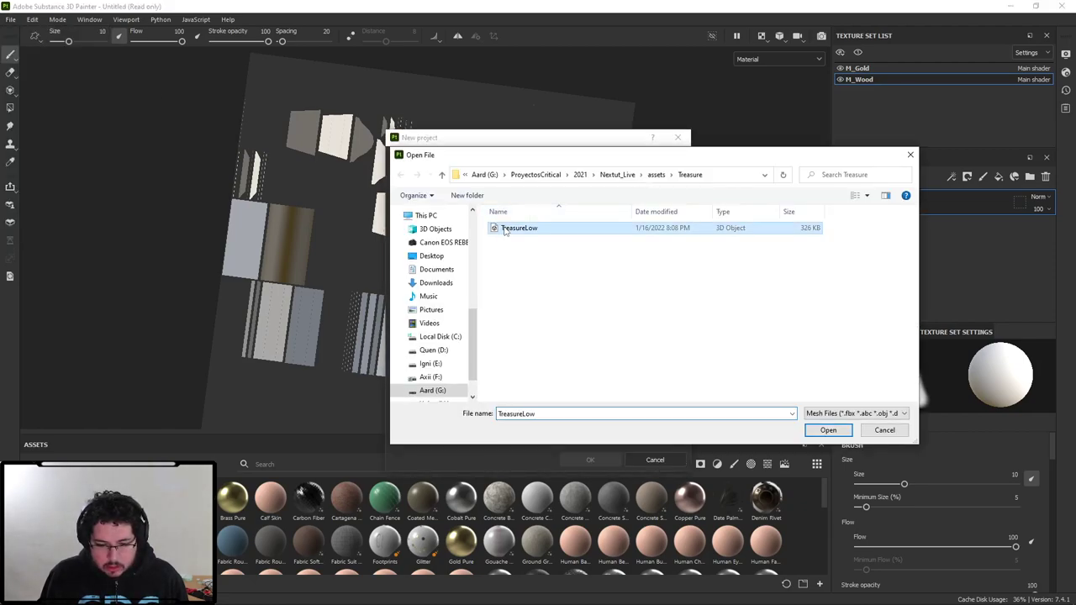
{"action": "left_click", "coordinate": [828, 431]}
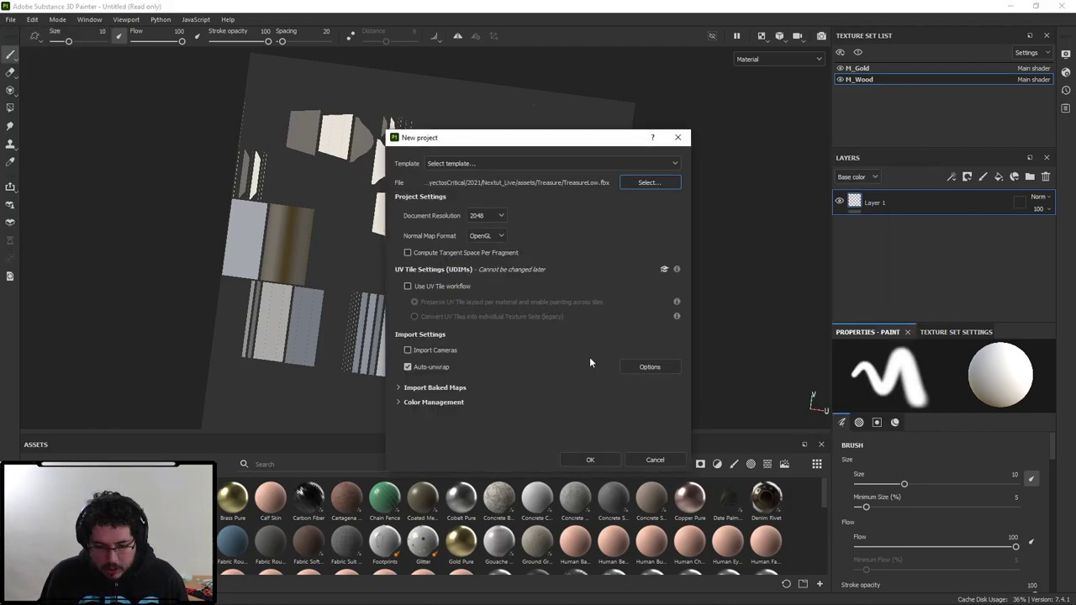
{"action": "left_click", "coordinate": [590, 459]}
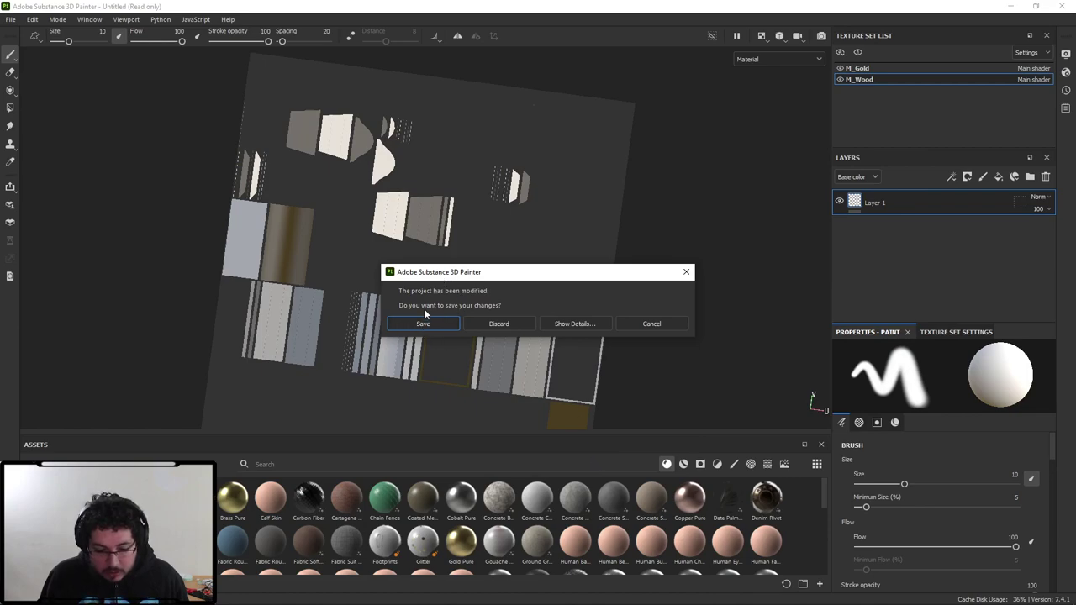
{"action": "left_click", "coordinate": [496, 325]}
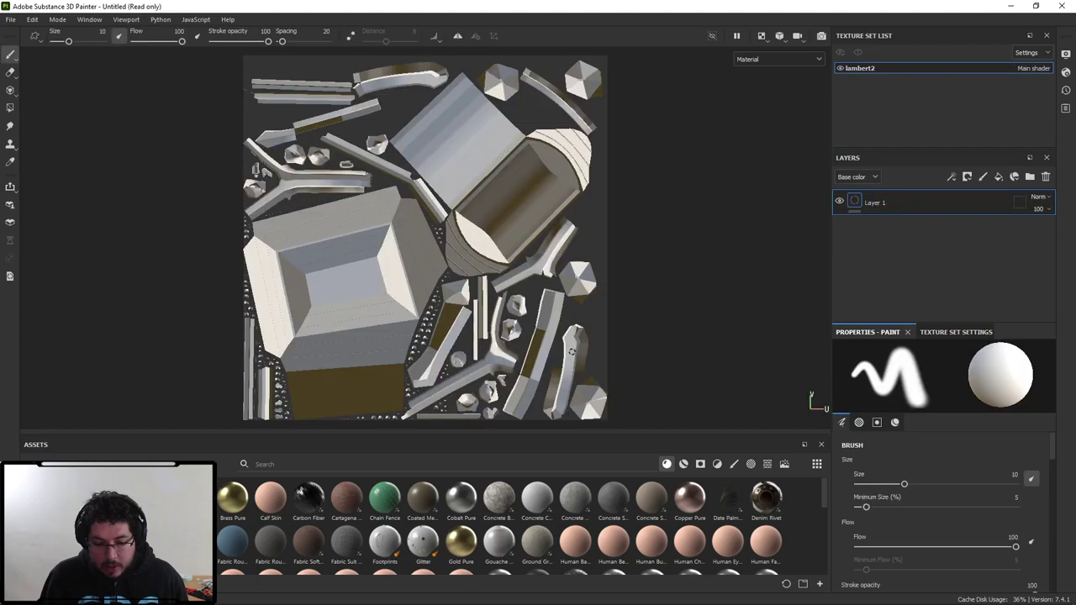
Examine the auto-unwrapped UV layout of the lambert2 texture set and the chest in the 3D view.
{"action": "scroll", "coordinate": [641, 301], "scroll_direction": "down", "scroll_amount": 2}
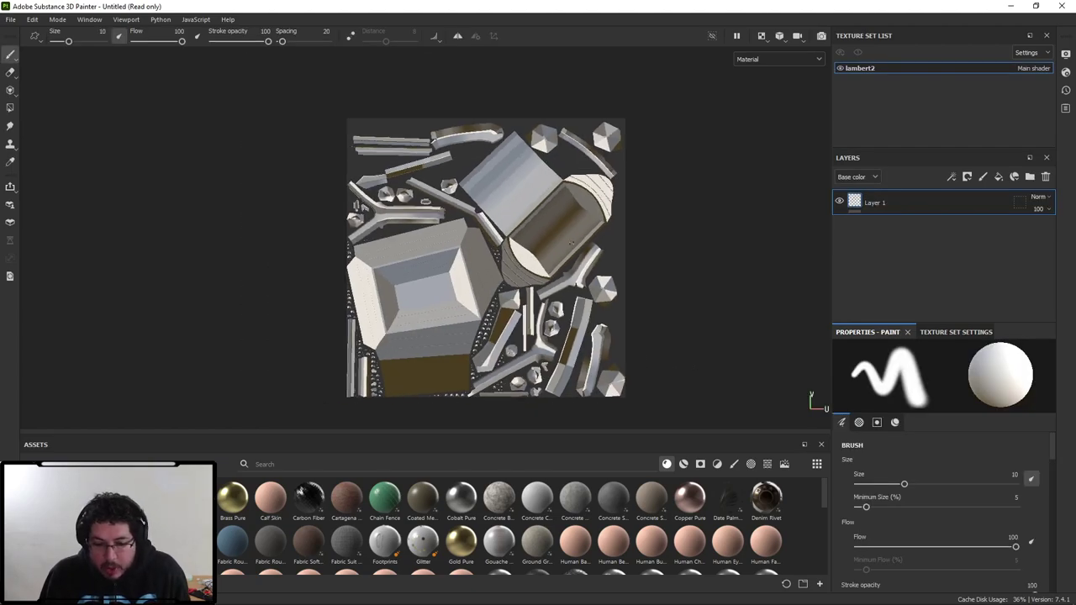
{"action": "scroll", "coordinate": [477, 209], "scroll_direction": "up", "scroll_amount": 3}
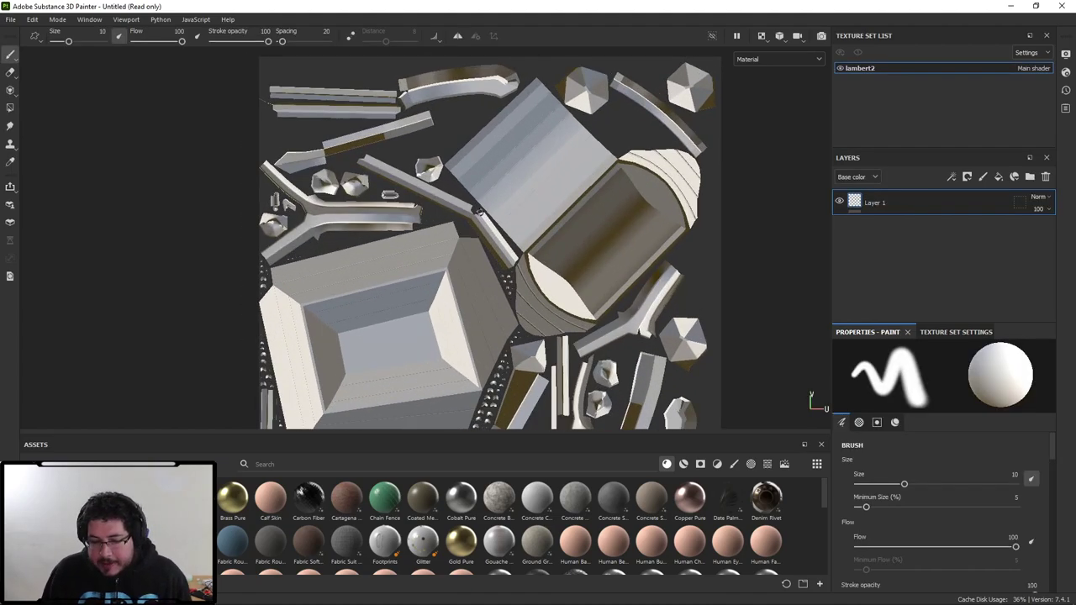
{"action": "middle_click_drag", "start_coordinate": [578, 284], "coordinate": [547, 181], "text": "alt"}
{"action": "mouse_move", "coordinate": [454, 181]}
{"action": "right_mouse_down", "text": "alt"}
{"action": "mouse_move", "coordinate": [311, 180]}
{"action": "mouse_move", "coordinate": [488, 178]}
{"action": "mouse_move", "coordinate": [337, 178]}
{"action": "right_mouse_up", "text": "alt"}
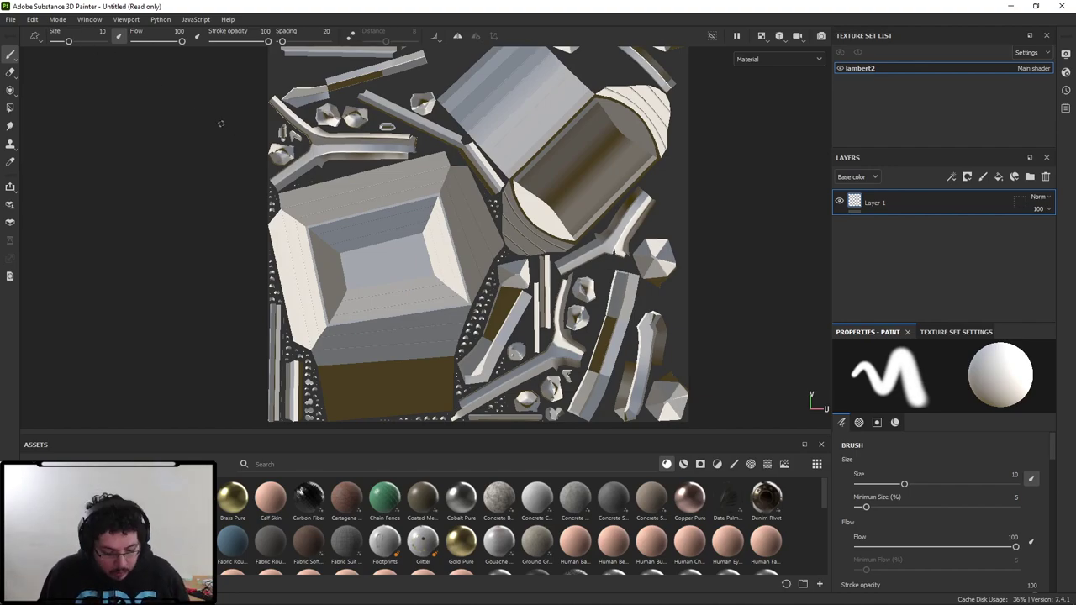
{"action": "key", "text": "F1"}
{"action": "key", "text": "F2"}
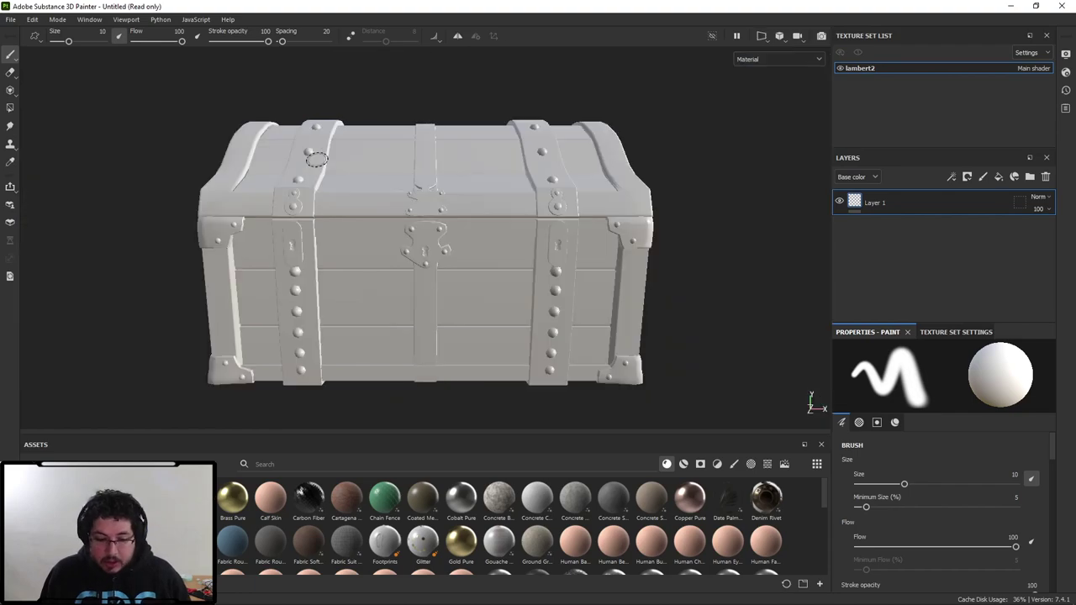
{"action": "left_click_drag", "start_coordinate": [475, 270], "coordinate": [521, 282], "text": "alt"}
Search the material assets for wood and add Wood Walnut as a fill layer above Layer 1.
{"action": "left_click", "coordinate": [335, 465]}
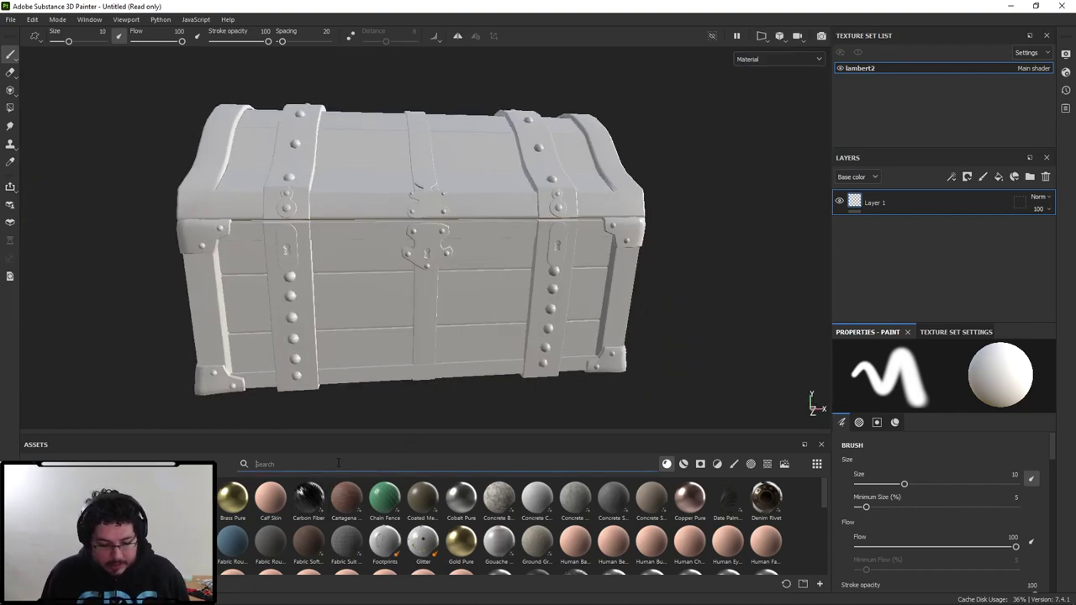
{"action": "type", "text": "wood"}
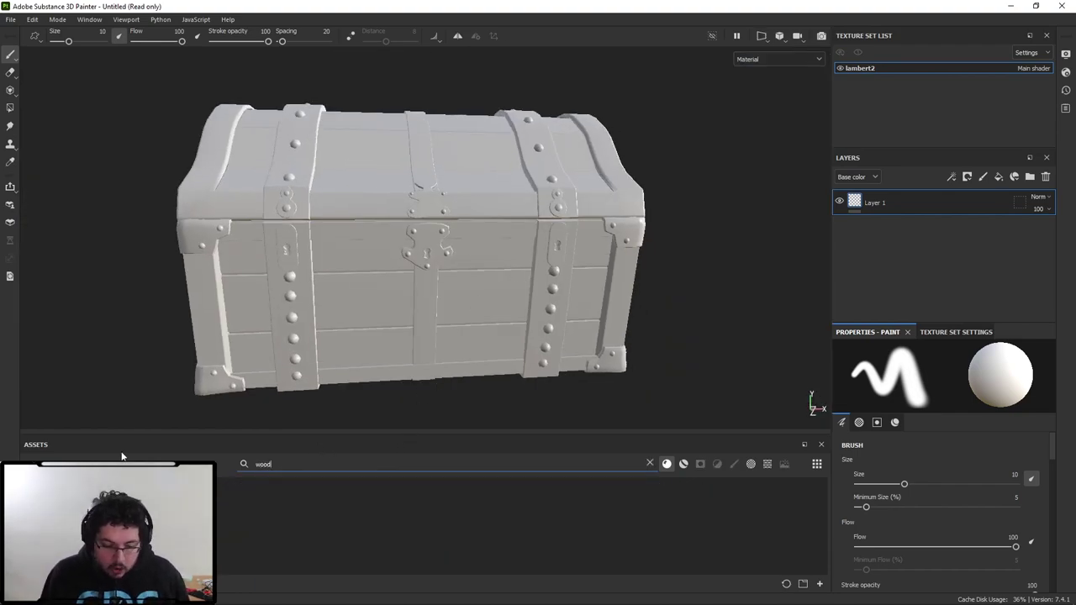
{"action": "left_click_drag", "start_coordinate": [109, 517], "coordinate": [901, 191]}
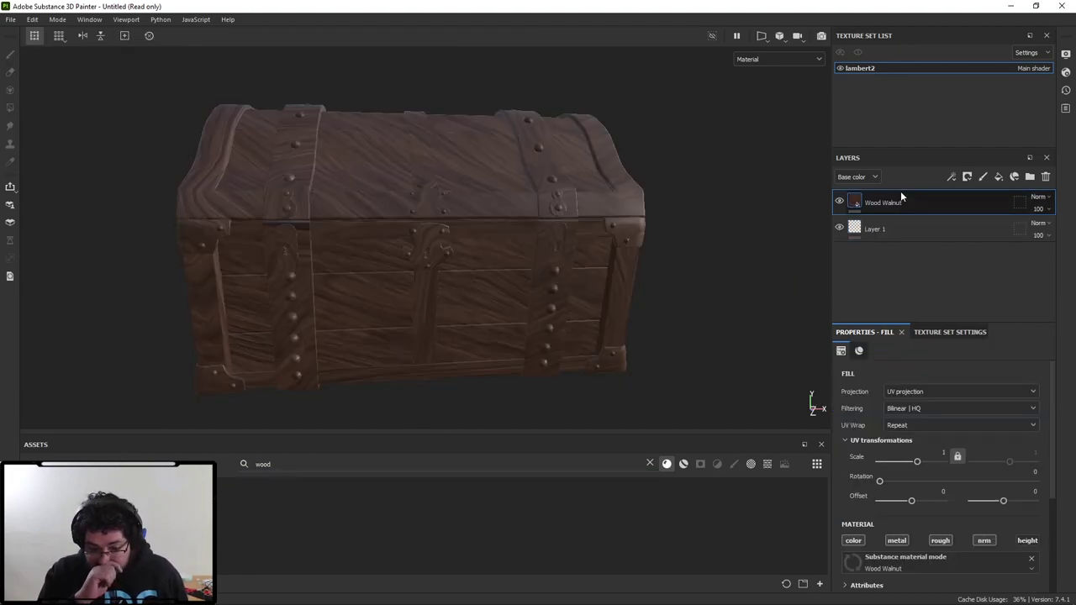
Inspect the wood grain direction and seams across the chest's lid and metal bands.
{"action": "left_click_drag", "start_coordinate": [747, 159], "coordinate": [621, 269], "text": "alt"}
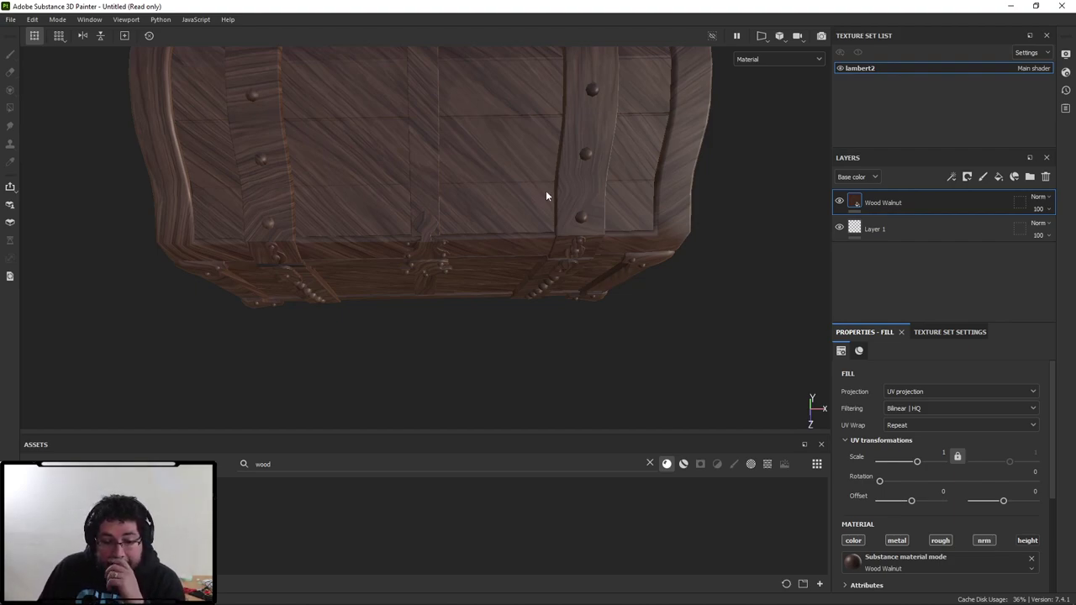
{"action": "scroll", "coordinate": [546, 196], "scroll_direction": "up", "scroll_amount": 1}
{"action": "scroll", "coordinate": [546, 196], "scroll_direction": "down", "scroll_amount": 3}
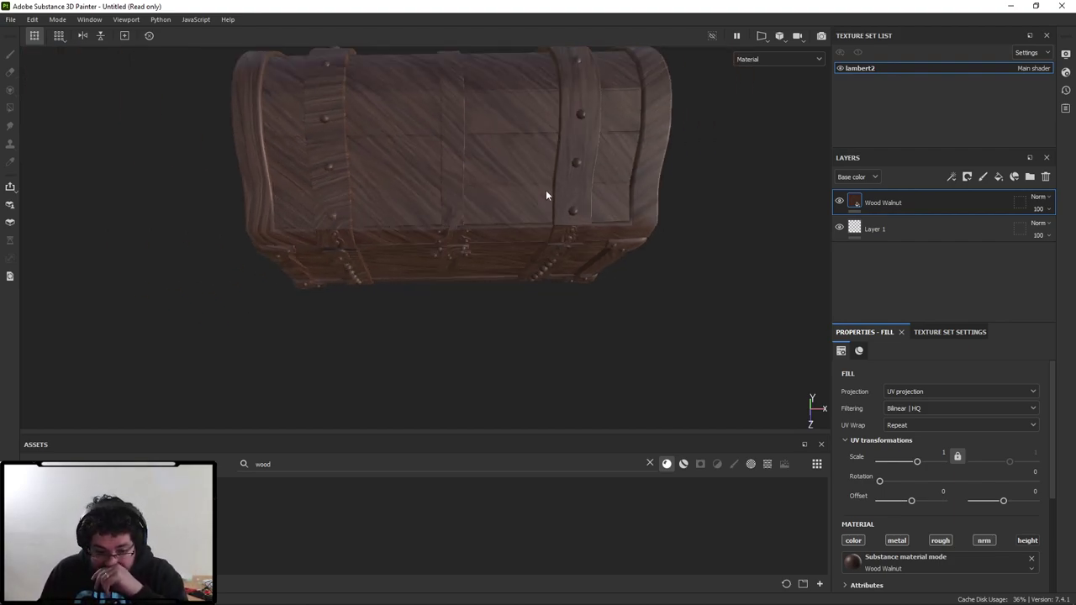
{"action": "scroll", "coordinate": [547, 196], "scroll_direction": "down", "scroll_amount": 3}
{"action": "scroll", "coordinate": [503, 164], "scroll_direction": "up", "scroll_amount": 5}
{"action": "middle_click_drag", "start_coordinate": [506, 176], "coordinate": [509, 215], "text": "alt"}
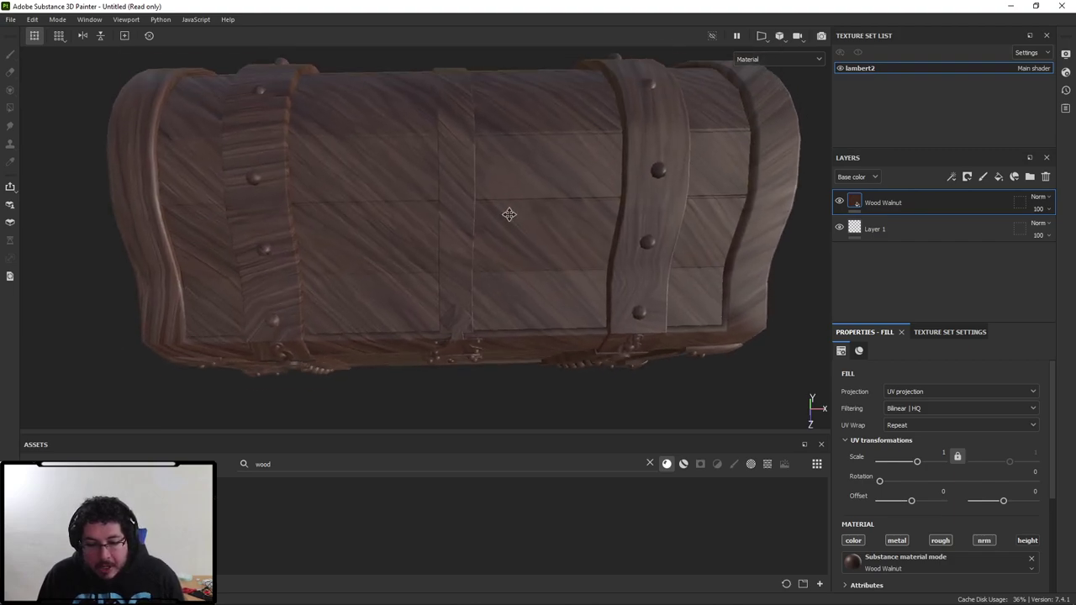
{"action": "left_click_drag", "start_coordinate": [508, 214], "coordinate": [479, 243], "text": "alt"}
Add a black mask to the Wood Walnut layer and activate the Polygon Fill tool.
{"action": "right_click", "coordinate": [871, 205]}
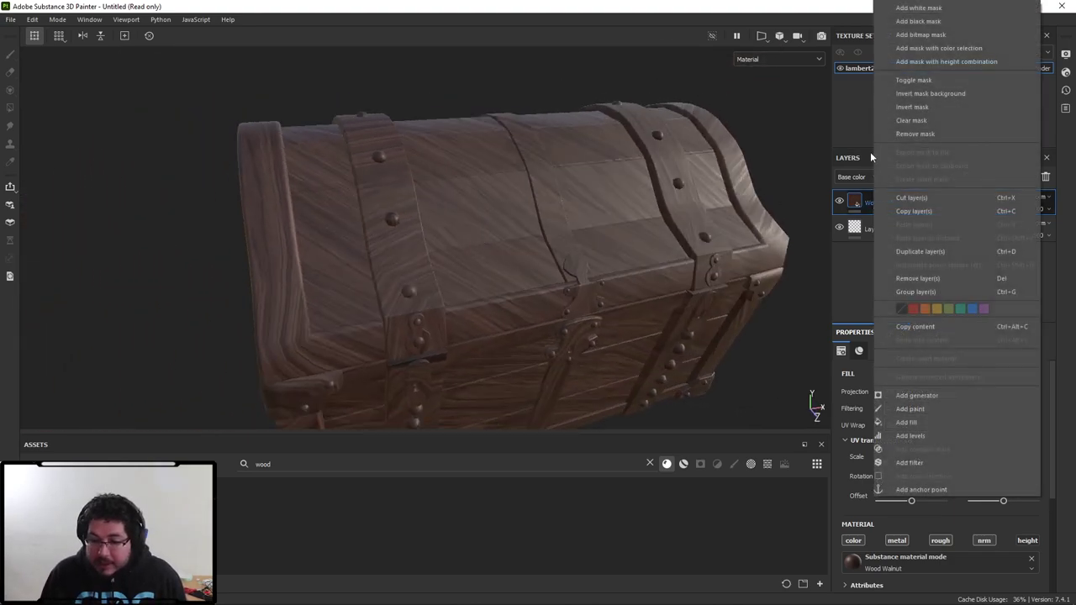
{"action": "left_click", "coordinate": [899, 35]}
{"action": "key", "text": "4"}
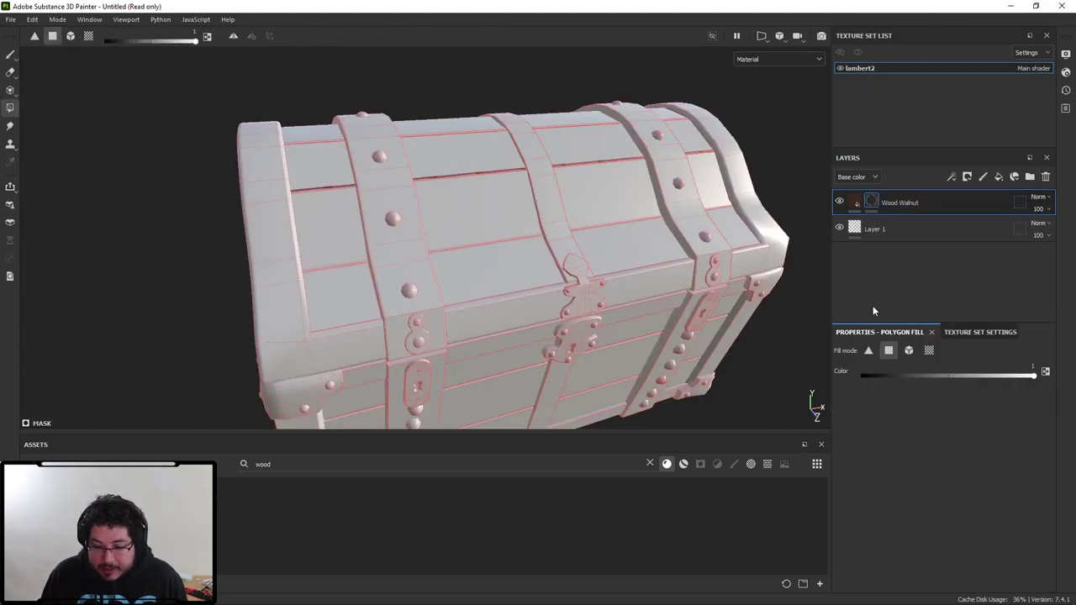
Try revealing Wood Walnut on the chest lid with Polygon Fill in mesh mode.
{"action": "left_click", "coordinate": [909, 350]}
{"action": "left_click", "coordinate": [481, 244]}
{"action": "left_click_drag", "start_coordinate": [480, 244], "coordinate": [346, 269], "text": "alt"}
{"action": "right_click_drag", "start_coordinate": [346, 269], "coordinate": [594, 289], "text": "alt"}
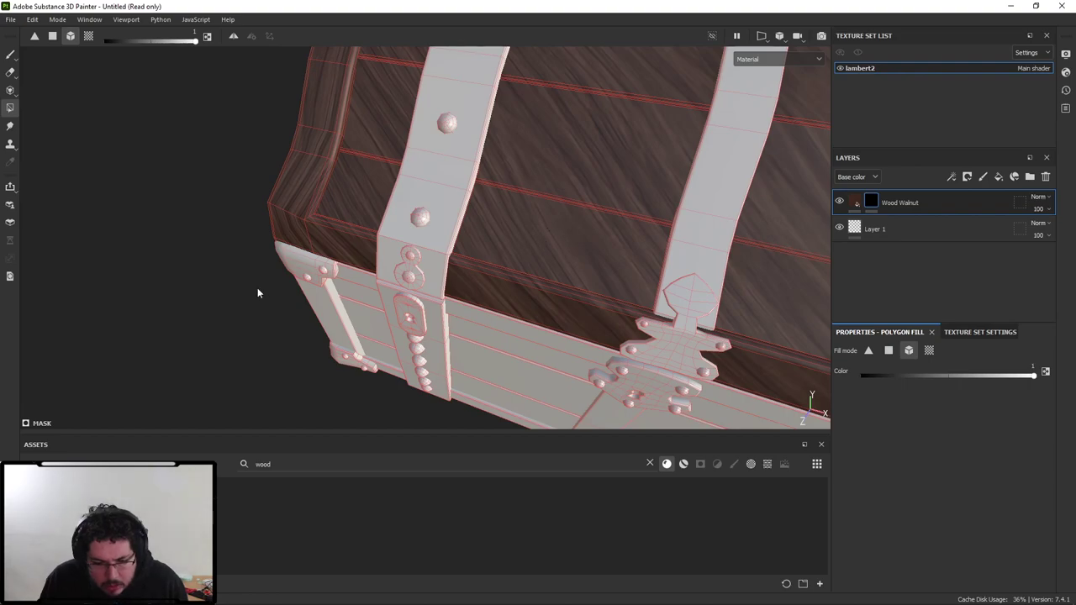
{"action": "left_click_drag", "start_coordinate": [258, 292], "coordinate": [449, 298], "text": "alt"}
Try revealing Wood Walnut on individual lid planks with Polygon Fill in quad mode.
{"action": "left_click", "coordinate": [889, 350]}
{"action": "left_click", "coordinate": [562, 245]}
{"action": "left_click_drag", "start_coordinate": [562, 246], "coordinate": [590, 217], "text": "alt"}
{"action": "middle_click_drag", "start_coordinate": [591, 217], "coordinate": [561, 282], "text": "alt"}
{"action": "right_click_drag", "start_coordinate": [562, 282], "coordinate": [529, 252], "text": "alt"}
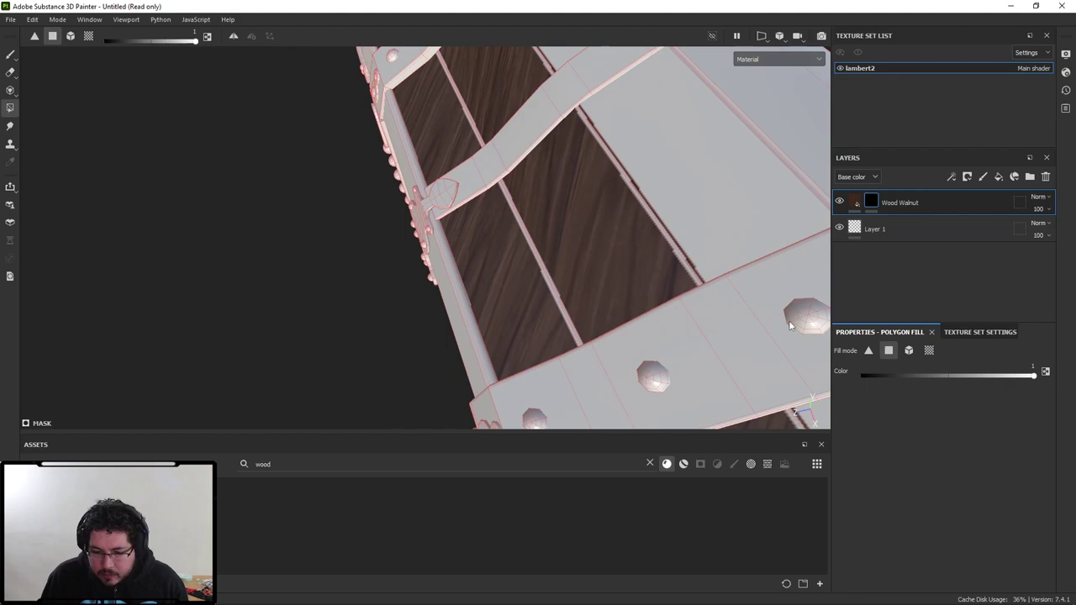
Fill the whole lid mesh piece in the Wood Walnut mask using mesh fill mode.
{"action": "left_click", "coordinate": [909, 351]}
{"action": "left_click", "coordinate": [642, 276]}
{"action": "right_click_drag", "start_coordinate": [613, 244], "coordinate": [636, 180], "text": "alt"}
{"action": "left_click_drag", "start_coordinate": [636, 180], "coordinate": [564, 303], "text": "alt"}
{"action": "right_click_drag", "start_coordinate": [564, 303], "coordinate": [580, 277], "text": "alt"}
{"action": "left_click_drag", "start_coordinate": [580, 278], "coordinate": [712, 407], "text": "alt"}
{"action": "right_click_drag", "start_coordinate": [712, 407], "coordinate": [853, 360], "text": "alt"}
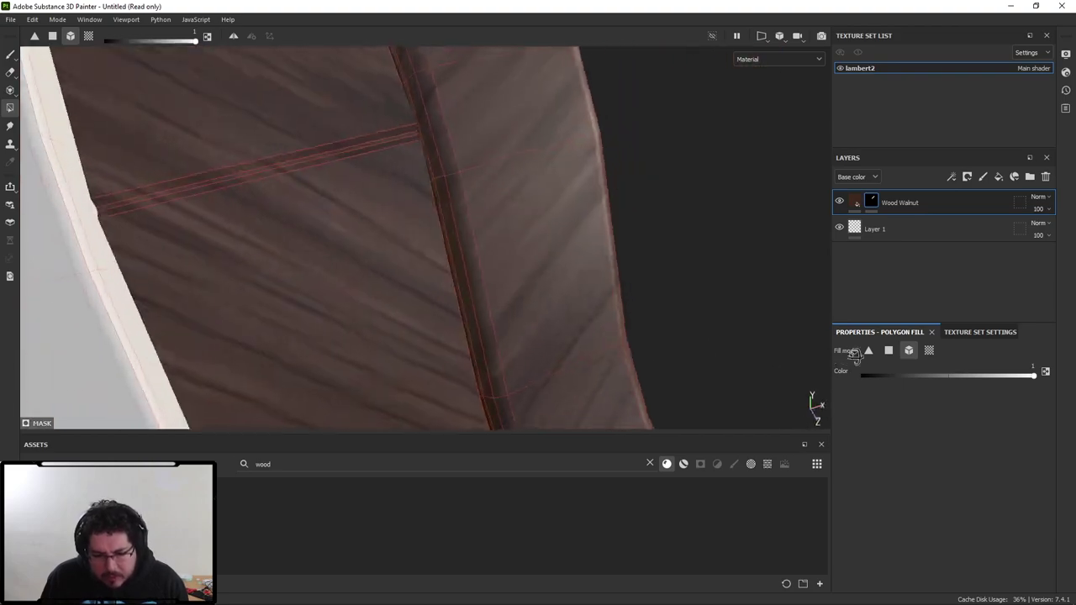
Try clearing the Wood Walnut mask on the lid with mesh fill at colour 0, then refill it at colour 1.
{"action": "left_click_drag", "start_coordinate": [510, 290], "coordinate": [462, 203], "text": "alt"}
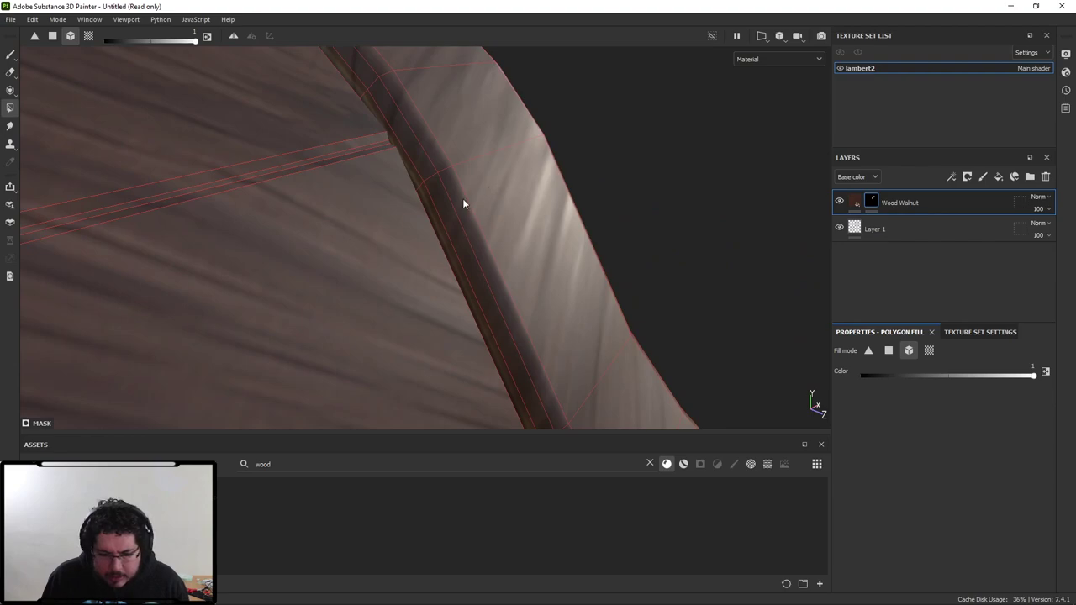
{"action": "left_click_drag", "start_coordinate": [550, 225], "coordinate": [579, 145], "text": "alt"}
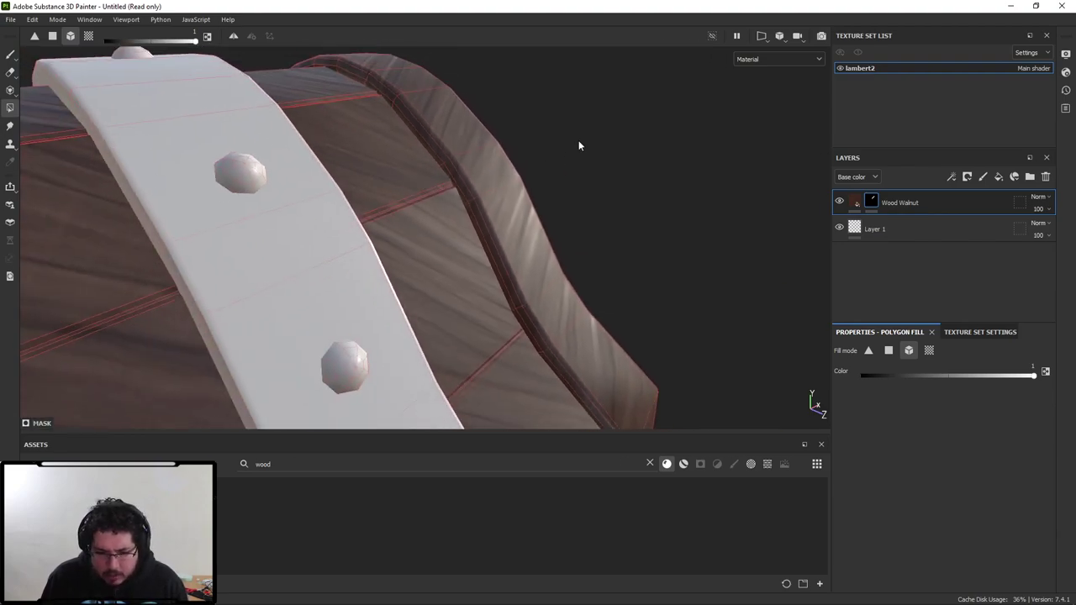
{"action": "key", "text": "x"}
{"action": "left_click", "coordinate": [524, 236]}
{"action": "key", "text": "ctrl+z"}
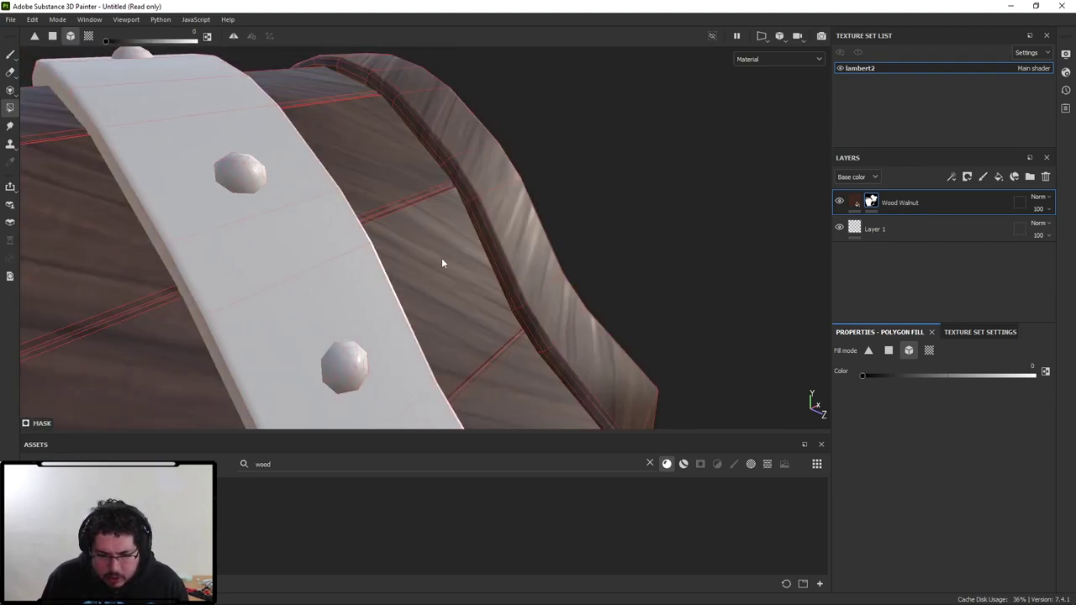
{"action": "left_click", "coordinate": [441, 257]}
{"action": "scroll", "coordinate": [427, 218], "scroll_direction": "down", "scroll_amount": 3}
{"action": "key", "text": "x"}
{"action": "left_click", "coordinate": [424, 221]}
{"action": "left_click_drag", "start_coordinate": [424, 221], "coordinate": [404, 244], "text": "alt"}
{"action": "scroll", "coordinate": [194, 220], "scroll_direction": "down", "scroll_amount": 4}
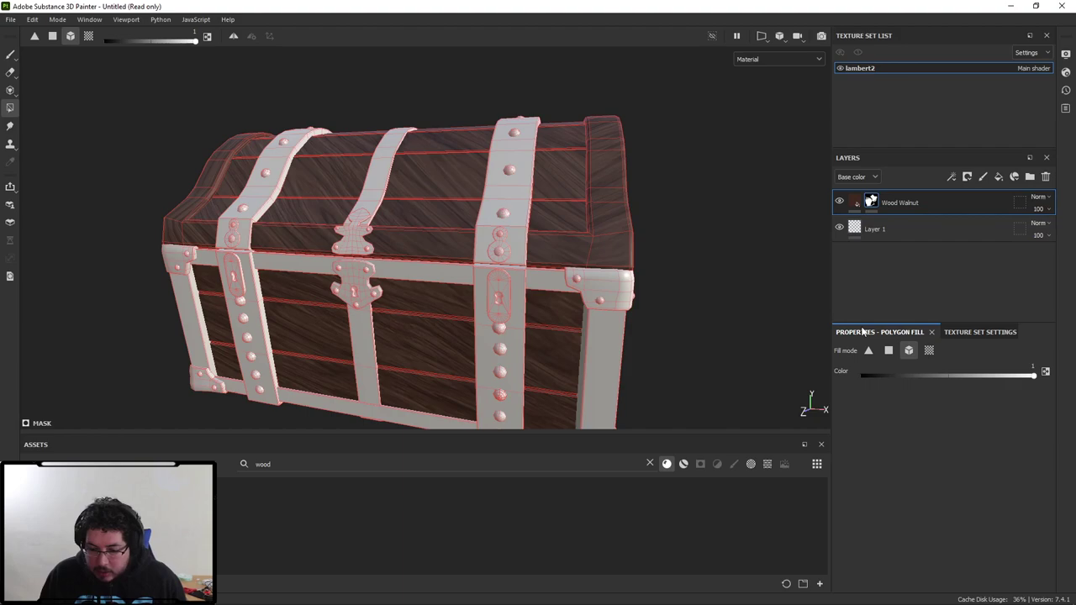
Set the Wood Walnut fill layer's projection to Tri-planar projection.
{"action": "key", "text": "1"}
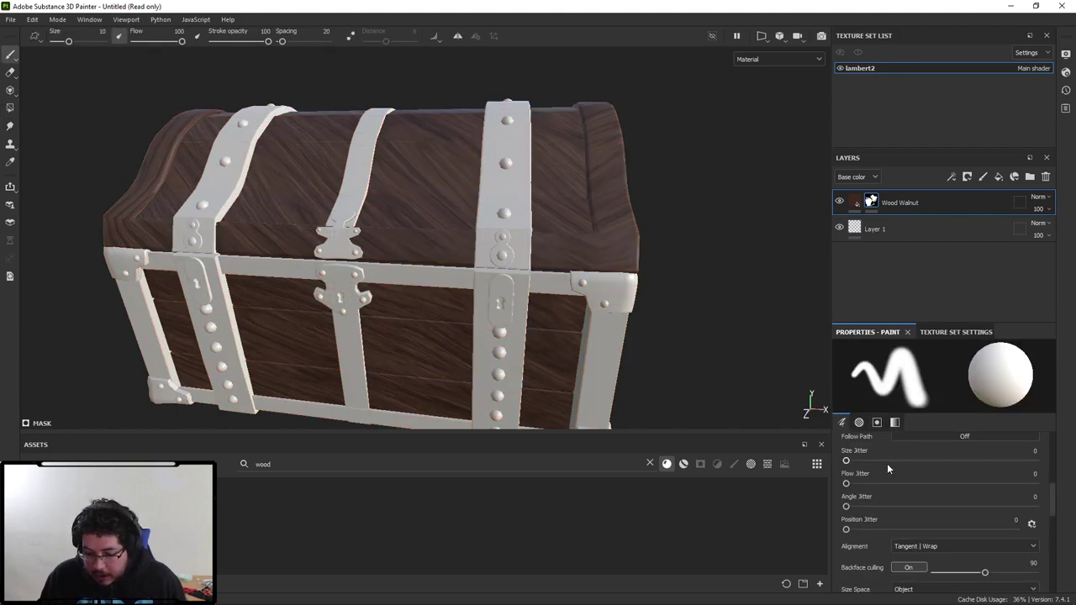
{"action": "left_click", "coordinate": [854, 201]}
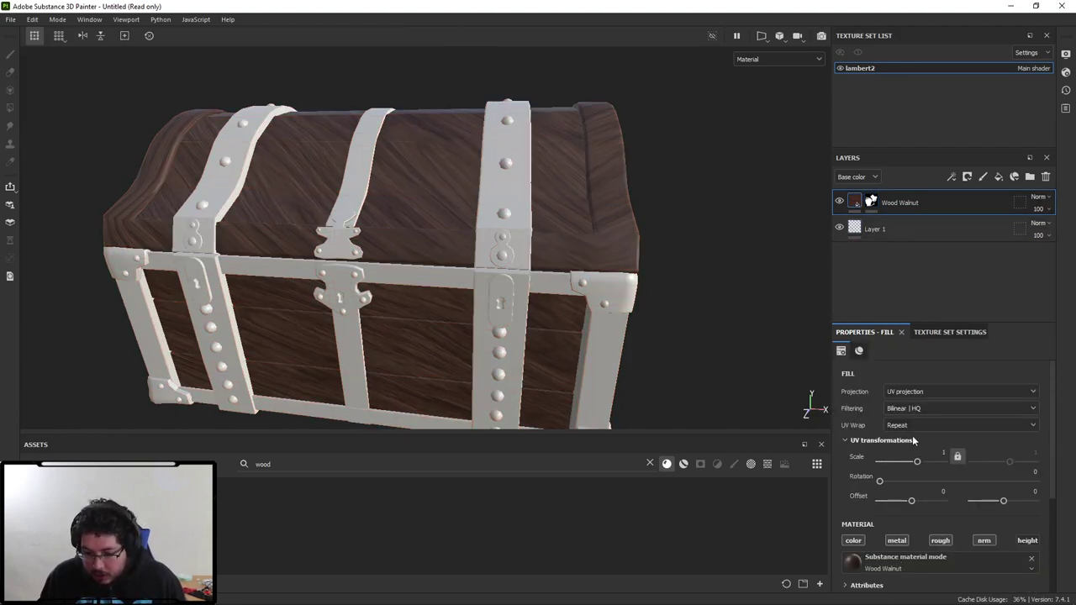
{"action": "left_click", "coordinate": [900, 393]}
{"action": "left_click", "coordinate": [909, 430]}
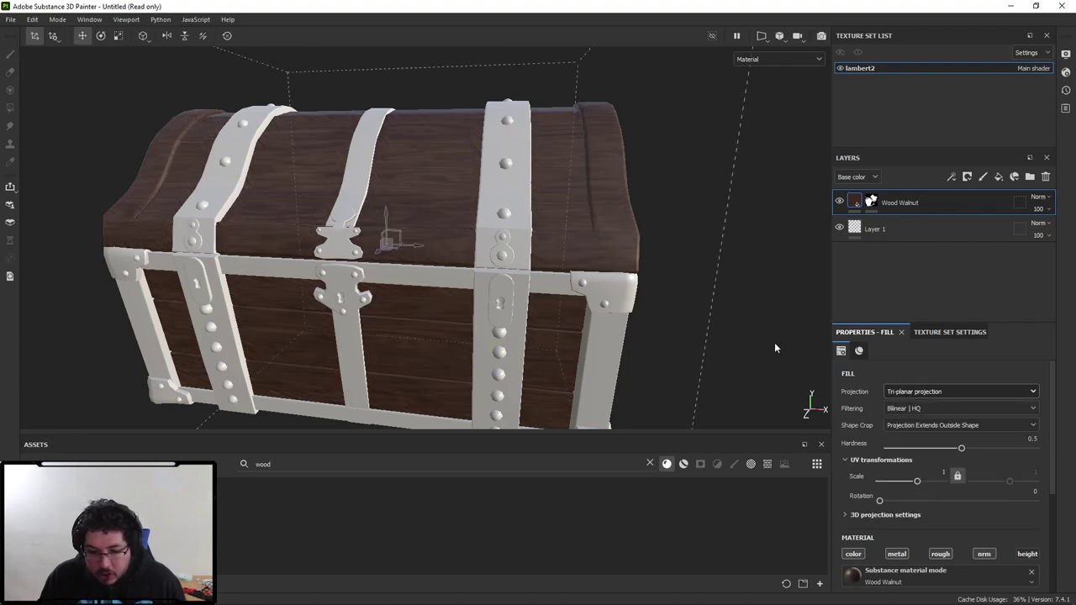
Examine the direction and continuity of the wood grain across the lid's planks, raised borders and chest front.
{"action": "left_click_drag", "start_coordinate": [735, 321], "coordinate": [605, 259], "text": "alt"}
{"action": "right_click_drag", "start_coordinate": [606, 260], "coordinate": [384, 223], "text": "alt"}
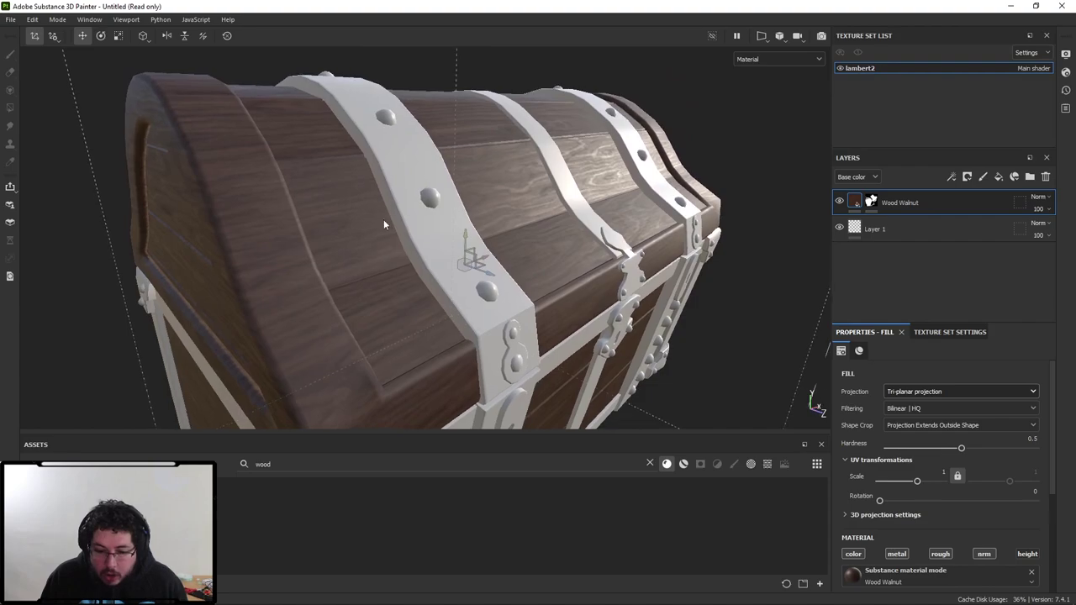
{"action": "left_click_drag", "start_coordinate": [384, 222], "coordinate": [582, 353], "text": "alt"}
{"action": "scroll", "coordinate": [582, 354], "scroll_direction": "down", "scroll_amount": 4}
{"action": "middle_click_drag", "start_coordinate": [677, 307], "coordinate": [585, 311], "text": "alt"}
{"action": "scroll", "coordinate": [585, 312], "scroll_direction": "up", "scroll_amount": 2}
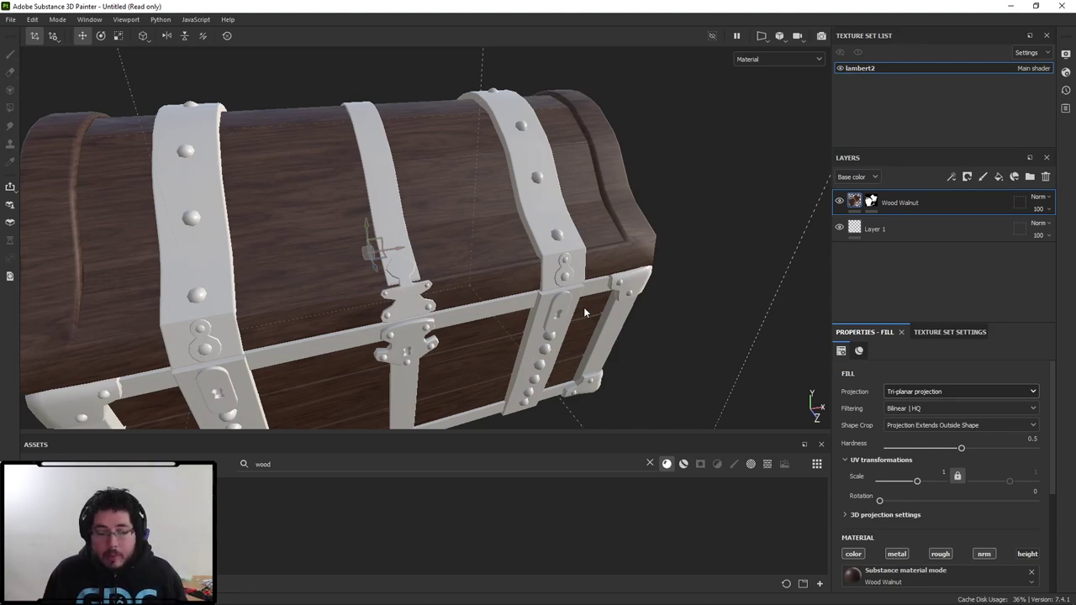
{"action": "left_click_drag", "start_coordinate": [596, 313], "coordinate": [591, 291], "text": "alt"}
{"action": "scroll", "coordinate": [419, 263], "scroll_direction": "up", "scroll_amount": 3}
{"action": "scroll", "coordinate": [591, 291], "scroll_direction": "down", "scroll_amount": 3}
Switch to Maya and select connected face pieces of the chest lid in face mode to check how its parts are separated.
{"action": "key", "text": "alt+Tab"}
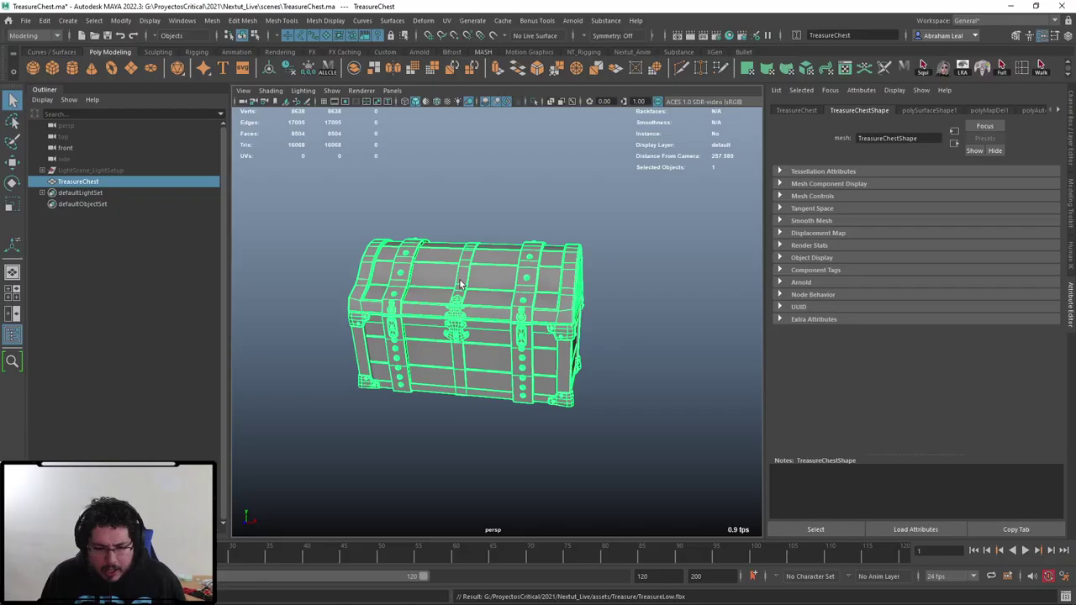
{"action": "right_click_drag", "start_coordinate": [518, 263], "coordinate": [520, 298]}
{"action": "scroll", "coordinate": [592, 306], "scroll_direction": "up", "scroll_amount": 5}
{"action": "double_click", "coordinate": [628, 308]}
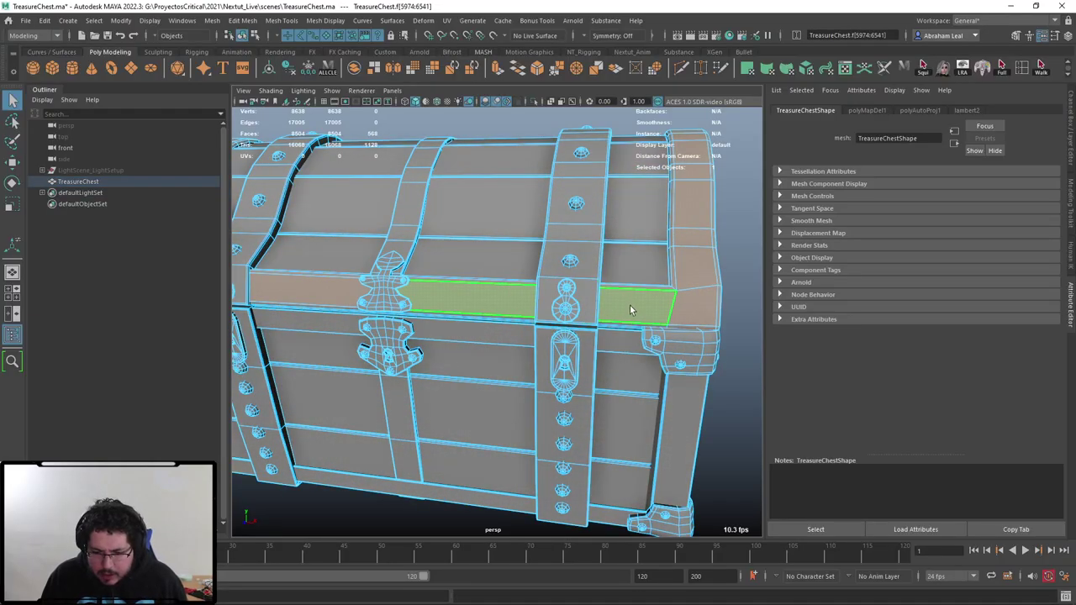
{"action": "left_click_drag", "start_coordinate": [630, 308], "coordinate": [253, 325], "text": "alt"}
{"action": "left_click_drag", "start_coordinate": [336, 291], "coordinate": [617, 354]}
{"action": "double_click", "coordinate": [620, 328]}
{"action": "left_click_drag", "start_coordinate": [294, 313], "coordinate": [395, 309], "text": "alt"}
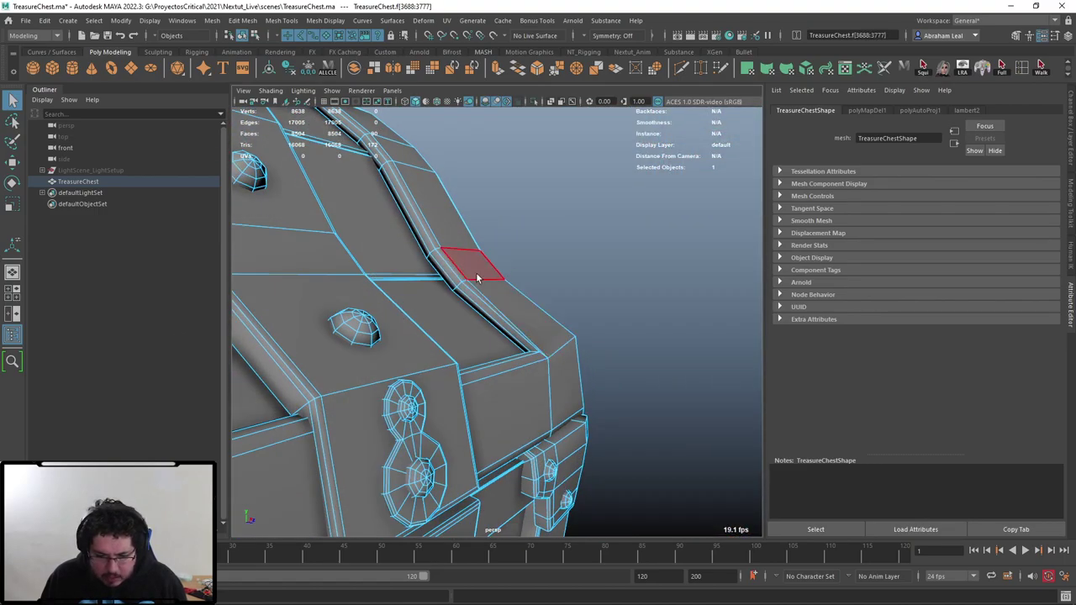
{"action": "double_click", "coordinate": [478, 276]}
{"action": "left_click_drag", "start_coordinate": [478, 276], "coordinate": [620, 367], "text": "alt"}
{"action": "left_click", "coordinate": [620, 362]}
{"action": "right_click_drag", "start_coordinate": [473, 331], "coordinate": [629, 201]}
{"action": "left_click", "coordinate": [629, 199]}
{"action": "left_click_drag", "start_coordinate": [629, 199], "coordinate": [460, 303], "text": "alt"}
Undo the face selections, the UV deletion and the single Lambert material assignment on the treasure chest.
{"action": "key", "text": "ctrl+z"}
{"action": "key", "text": "ctrl+z"}
{"action": "key", "text": "ctrl+z"}
{"action": "key", "text": "ctrl+z"}
{"action": "key", "text": "ctrl+z"}
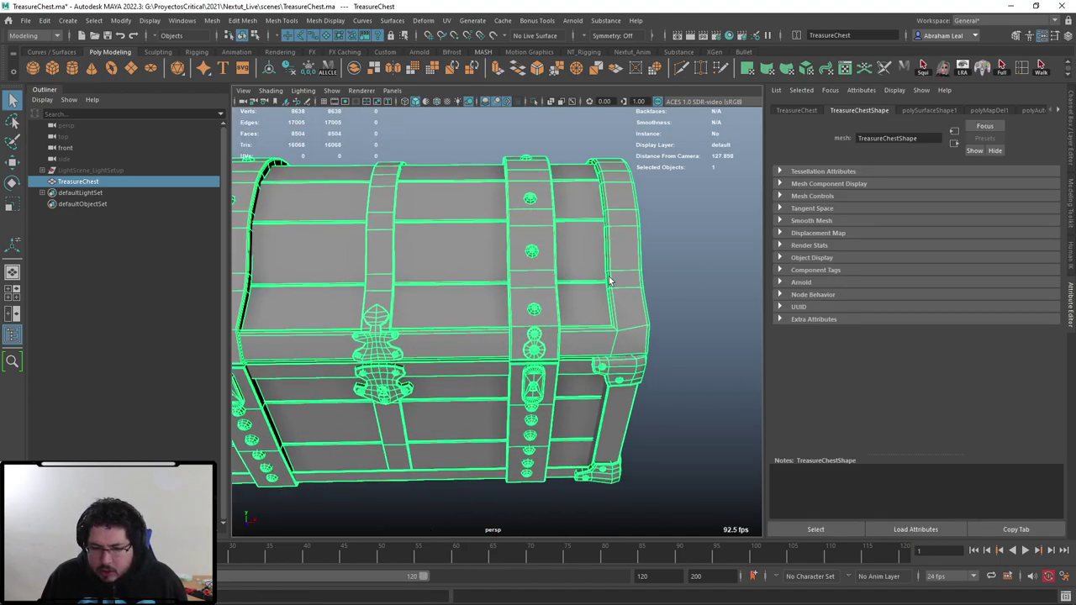
{"action": "key", "text": "ctrl+z"}
{"action": "key", "text": "ctrl+z"}
{"action": "key", "text": "ctrl+z"}
{"action": "key", "text": "ctrl+z"}
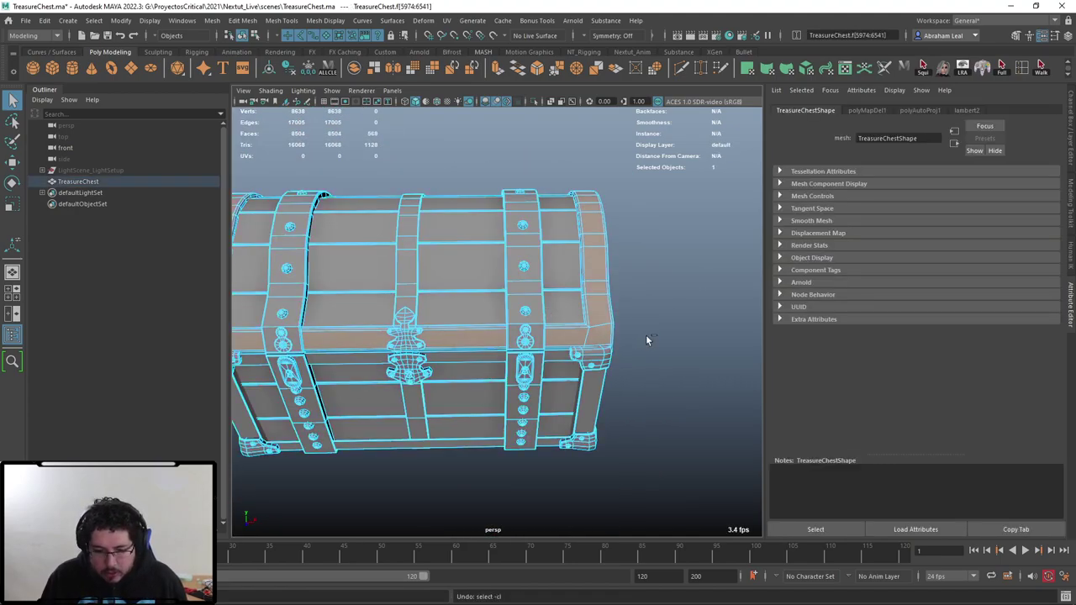
{"action": "key", "text": "ctrl+z"}
{"action": "key", "text": "ctrl+z"}
{"action": "key", "text": "ctrl+z"}
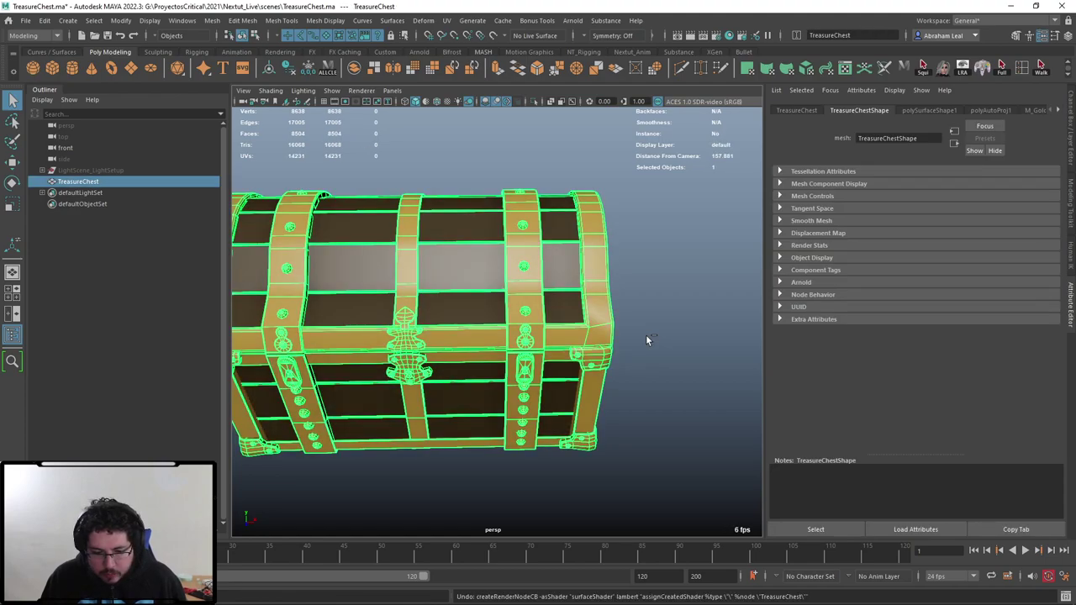
Export the selected treasure chest as FBX with its original materials, replacing TreasureLow.fbx.
{"action": "left_click_drag", "start_coordinate": [675, 319], "coordinate": [665, 289], "text": "alt"}
{"action": "right_click_drag", "start_coordinate": [665, 288], "coordinate": [485, 294], "text": "alt"}
{"action": "left_click", "coordinate": [485, 294]}
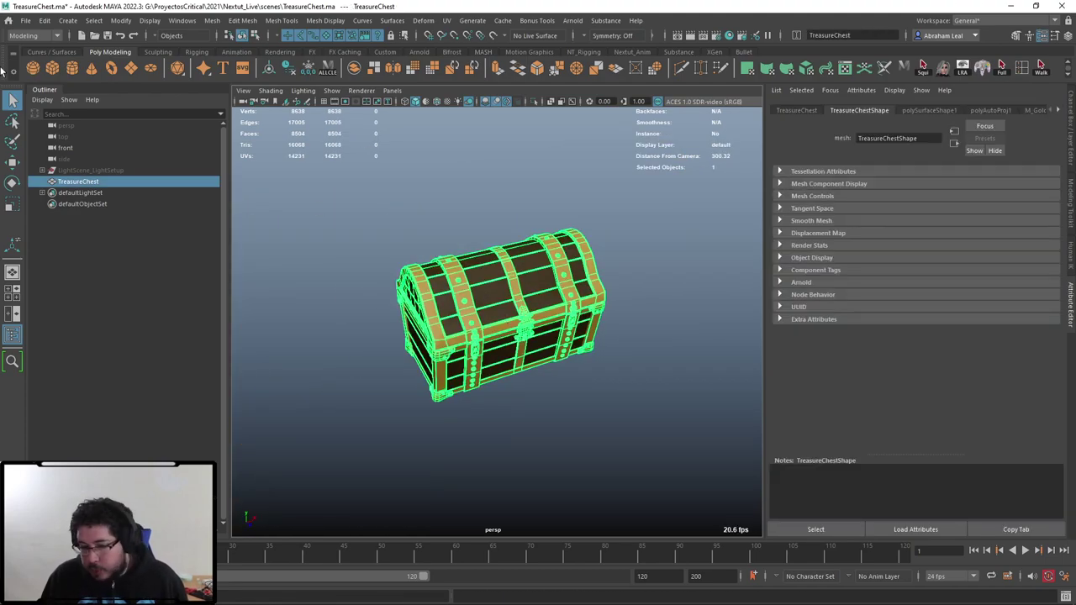
{"action": "left_click", "coordinate": [25, 20]}
{"action": "left_click", "coordinate": [67, 159]}
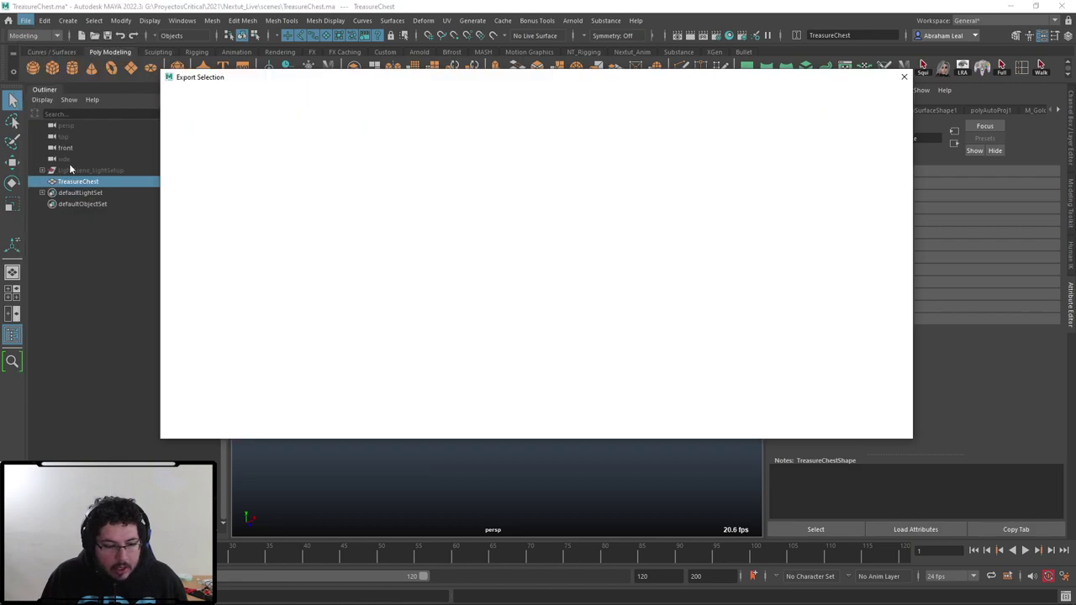
{"action": "left_click", "coordinate": [282, 128]}
{"action": "left_click", "coordinate": [874, 408]}
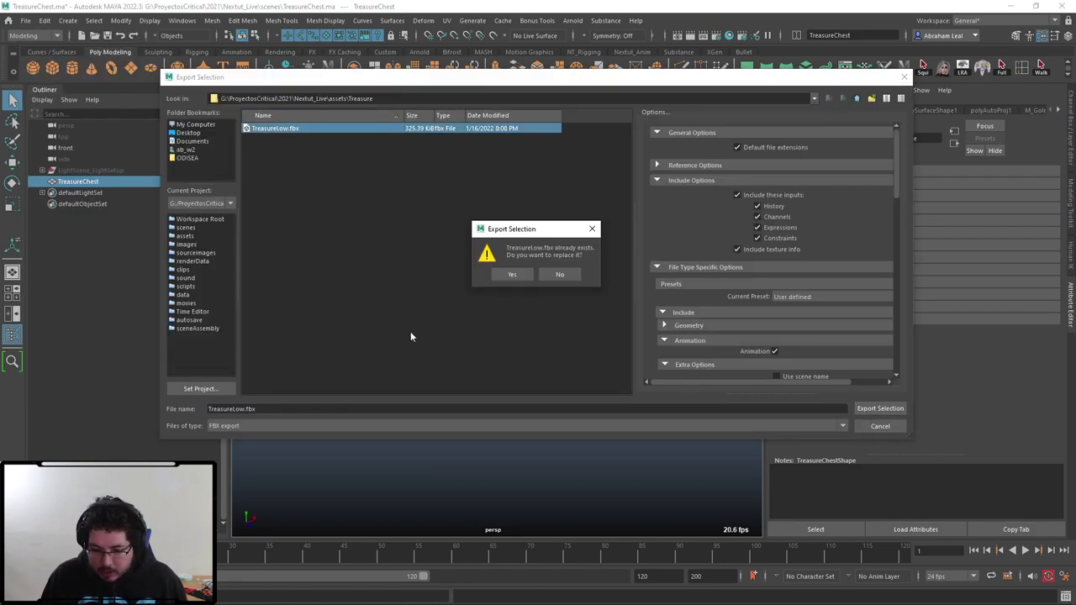
{"action": "left_click", "coordinate": [510, 275]}
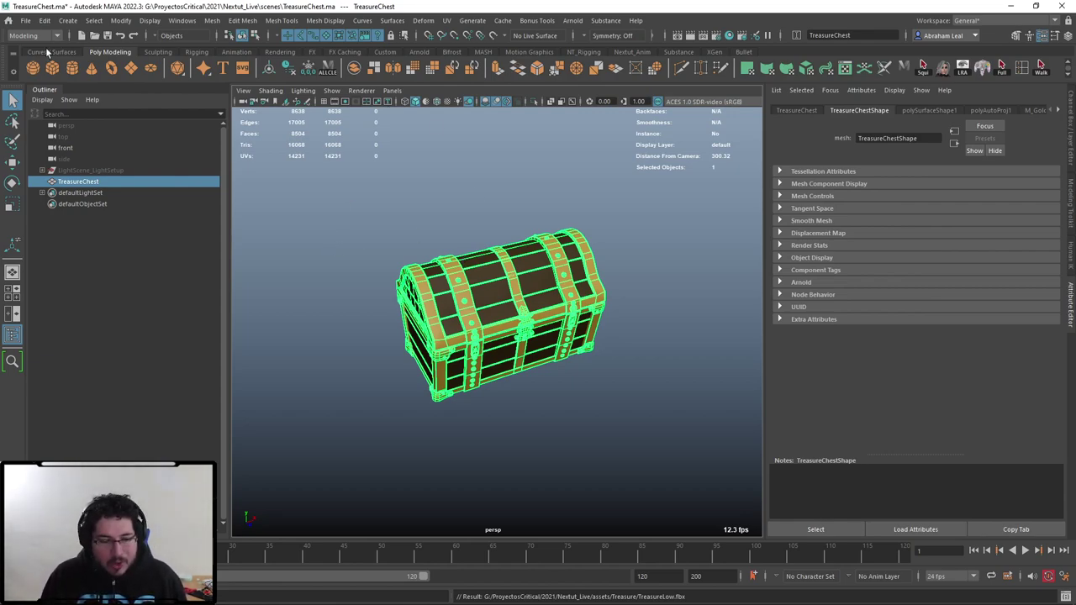
Switch to Substance 3D Painter, create a new project from TreasureLow.fbx in place of the current one, and show its UV layout.
{"action": "key", "text": "alt+Tab"}
{"action": "left_click", "coordinate": [11, 19]}
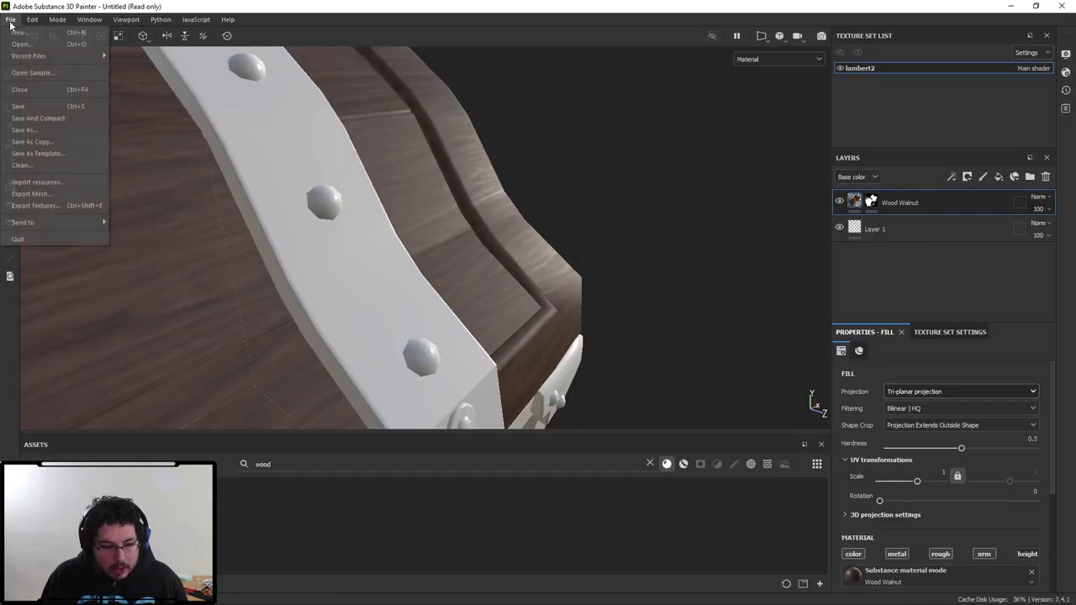
{"action": "left_click", "coordinate": [17, 32]}
{"action": "left_click", "coordinate": [498, 164]}
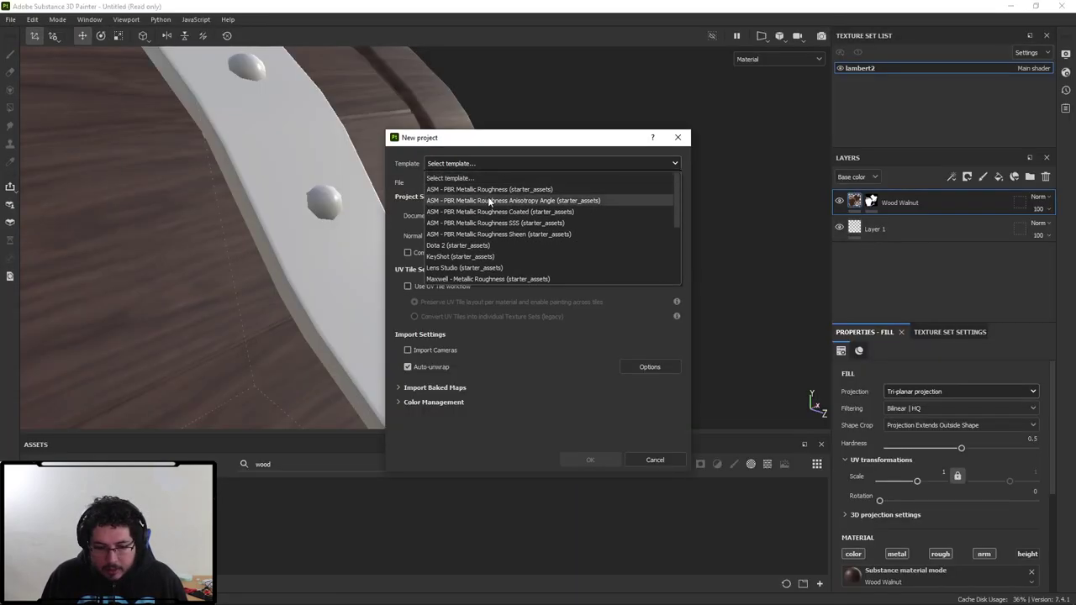
{"action": "left_click", "coordinate": [475, 149]}
{"action": "left_click", "coordinate": [643, 186]}
{"action": "left_click", "coordinate": [532, 228]}
{"action": "key", "text": "Return"}
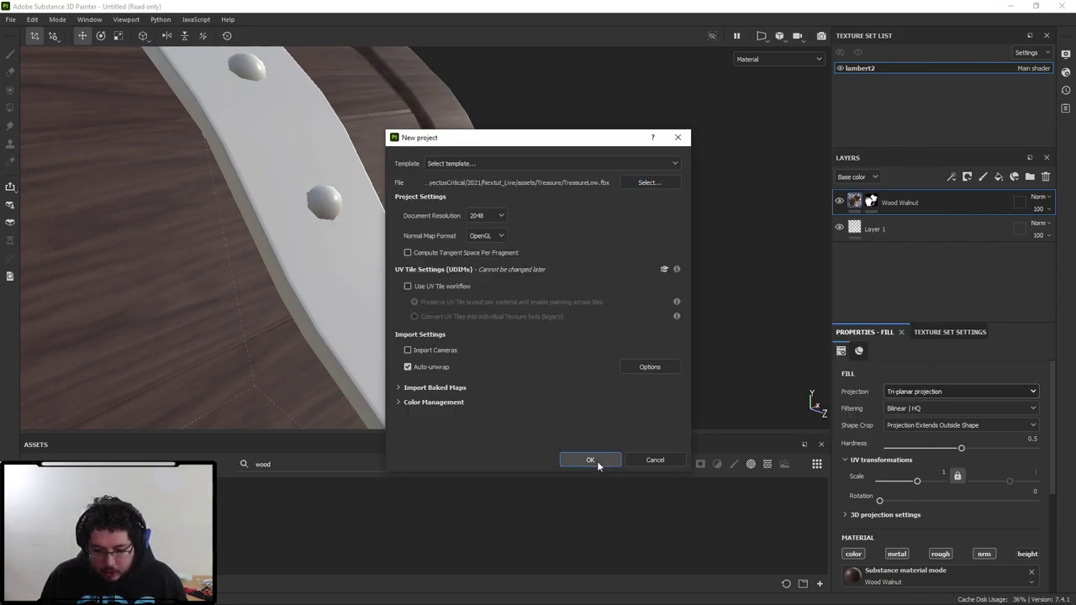
{"action": "left_click", "coordinate": [596, 461]}
{"action": "left_click", "coordinate": [498, 323]}
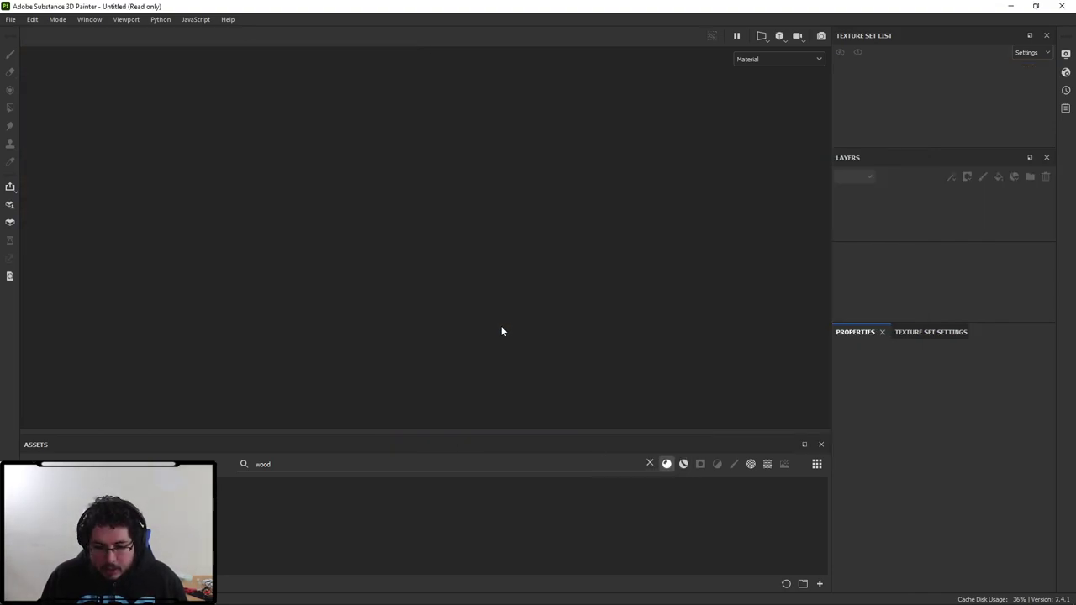
{"action": "left_click_drag", "start_coordinate": [524, 337], "coordinate": [682, 282], "text": "alt"}
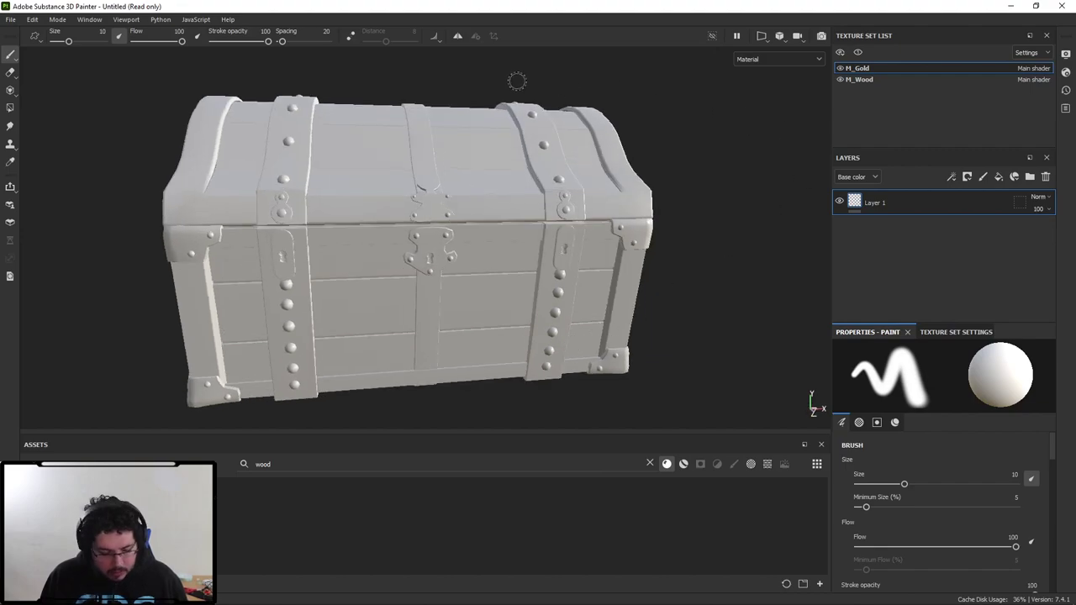
{"action": "key", "text": "F2"}
Switch to Maya and delete the UVs of the whole treasure chest.
{"action": "key", "text": "alt+Tab"}
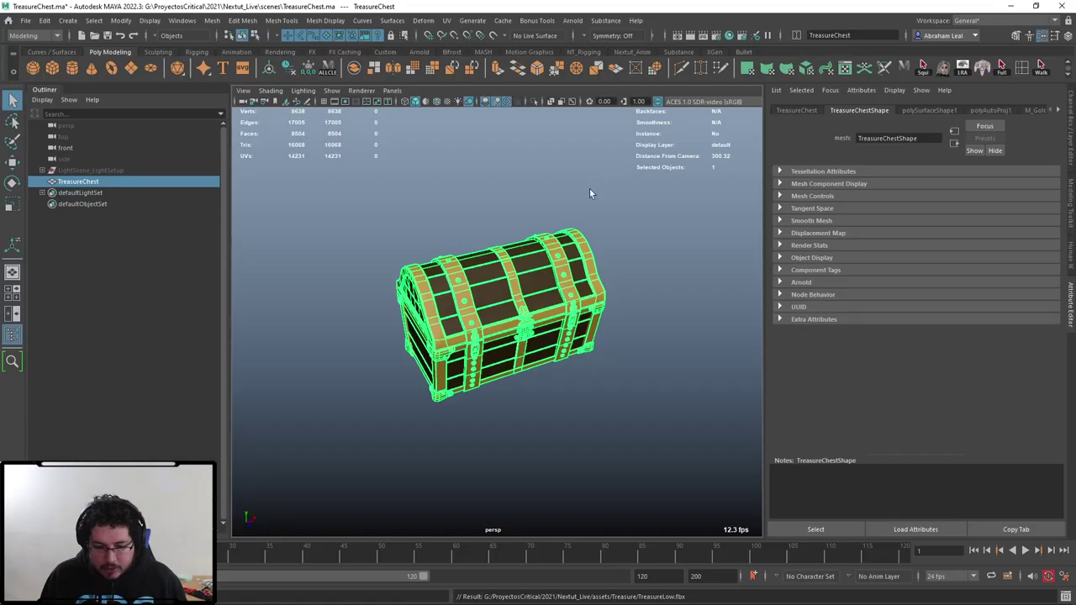
{"action": "left_click", "coordinate": [585, 197]}
{"action": "left_click", "coordinate": [508, 286]}
{"action": "left_click", "coordinate": [447, 20]}
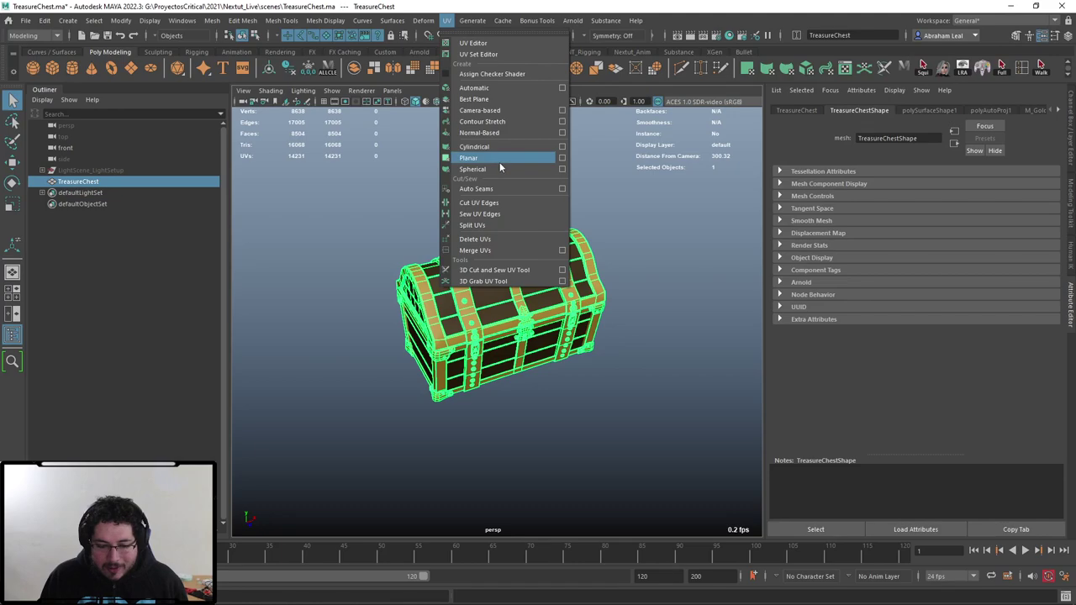
{"action": "left_click", "coordinate": [475, 238]}
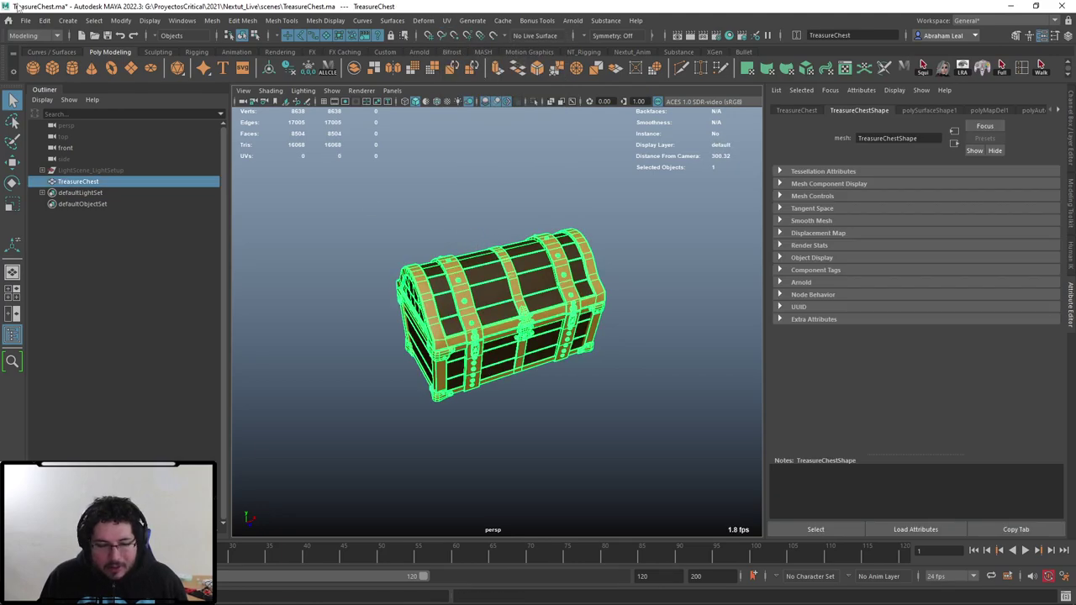
Export the treasure chest without UVs as FBX, replacing TreasureLow.fbx.
{"action": "left_click", "coordinate": [26, 20]}
{"action": "left_click", "coordinate": [75, 169]}
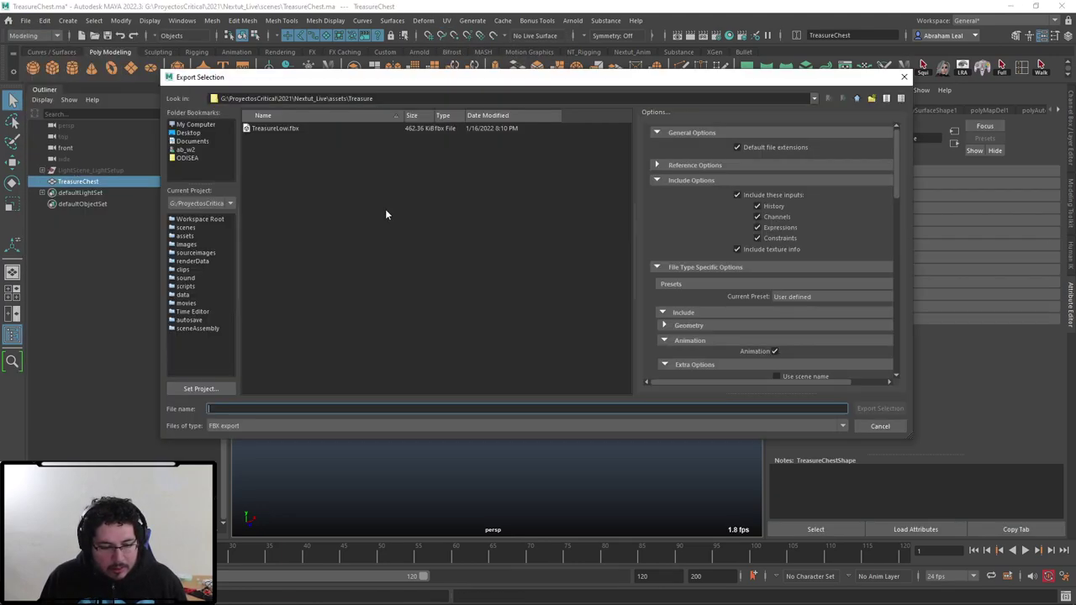
{"action": "left_click", "coordinate": [292, 129]}
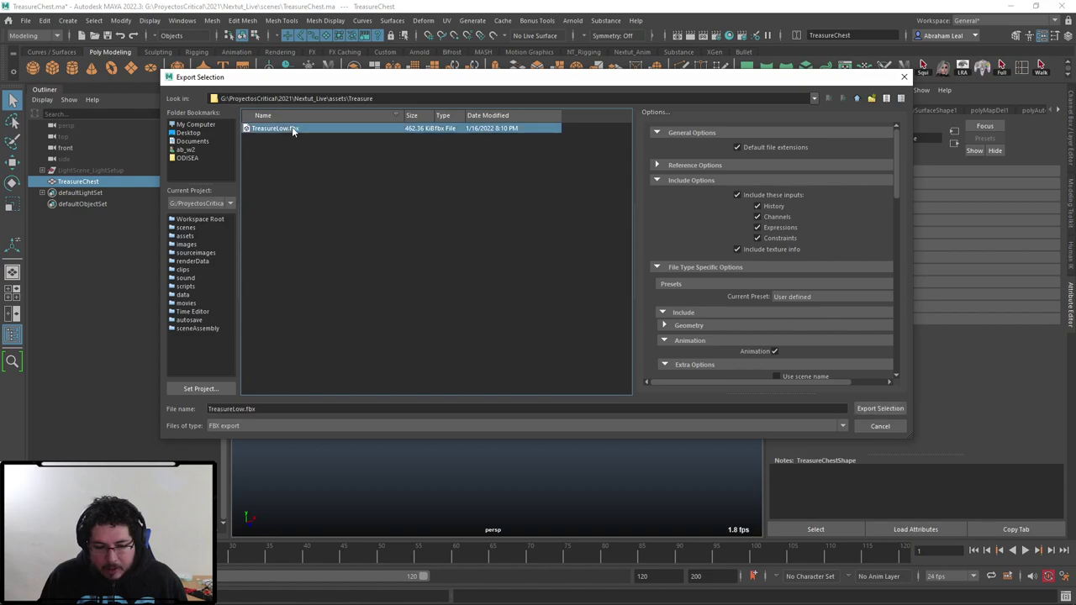
{"action": "left_click", "coordinate": [880, 408]}
{"action": "left_click", "coordinate": [511, 274]}
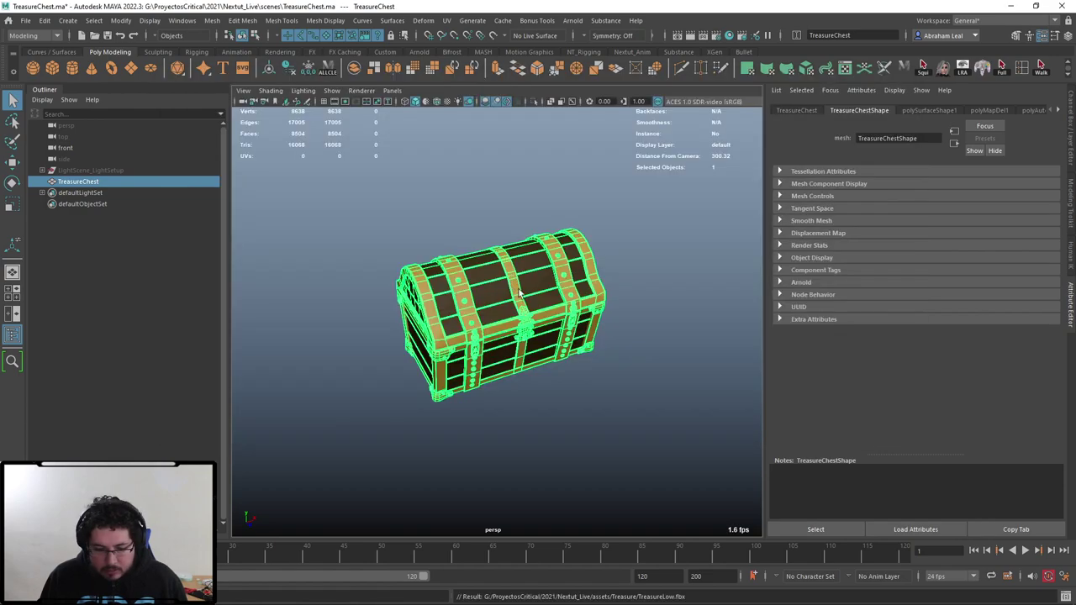
Switch to Substance 3D Painter, create a new auto-unwrapped project from TreasureLow.fbx at 2048 resolution, and select the M_Wood texture set.
{"action": "key", "text": "alt+Tab"}
{"action": "left_click", "coordinate": [11, 19]}
{"action": "left_click", "coordinate": [23, 35]}
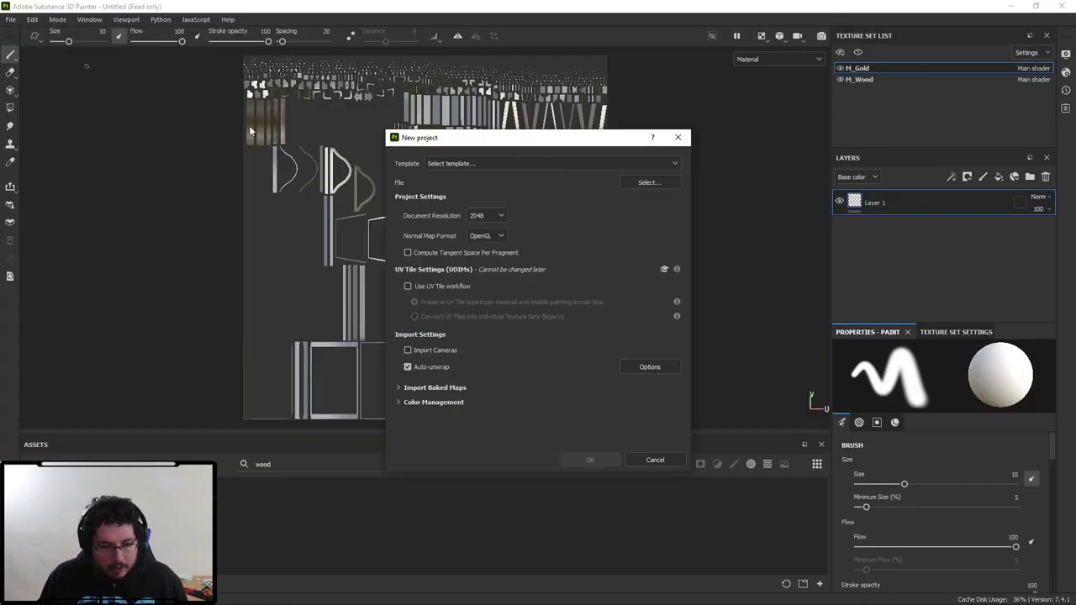
{"action": "left_click", "coordinate": [672, 183]}
{"action": "left_click", "coordinate": [520, 224]}
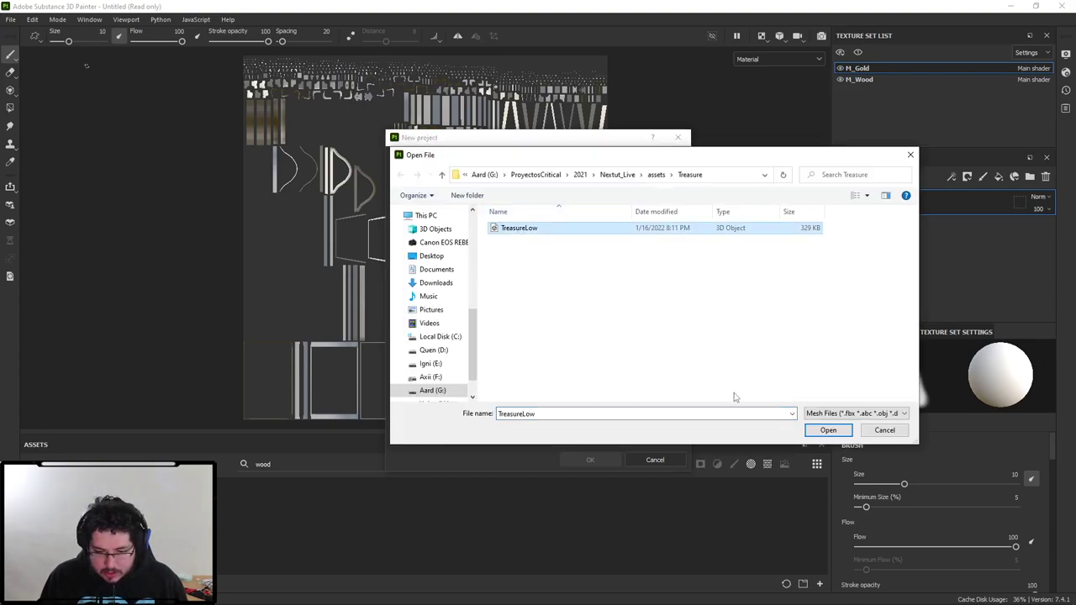
{"action": "left_click", "coordinate": [815, 429]}
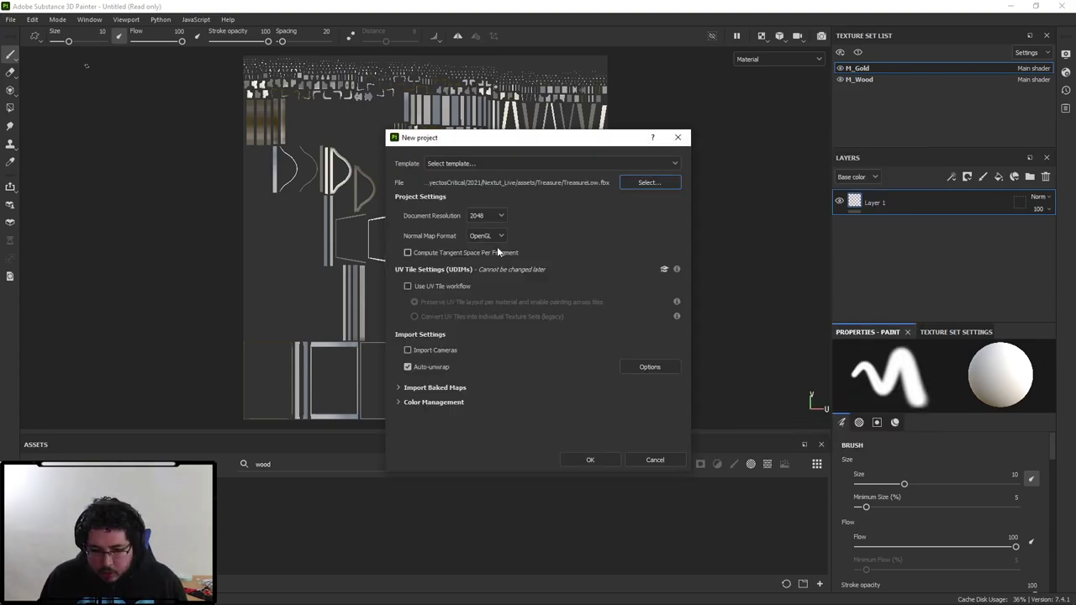
{"action": "left_click", "coordinate": [589, 461]}
{"action": "left_click", "coordinate": [499, 324]}
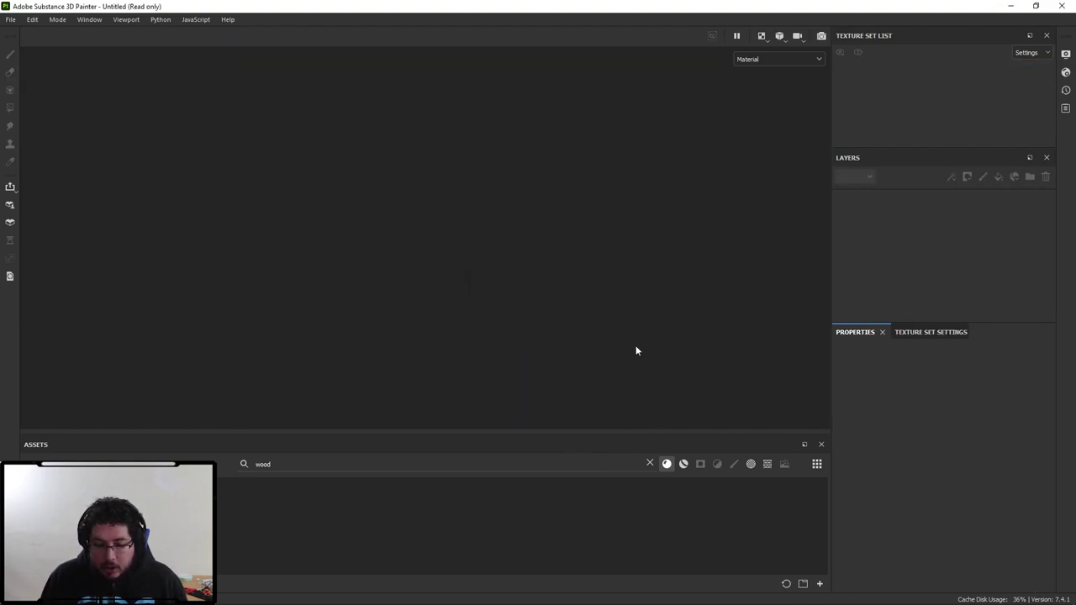
{"action": "left_click", "coordinate": [865, 81]}
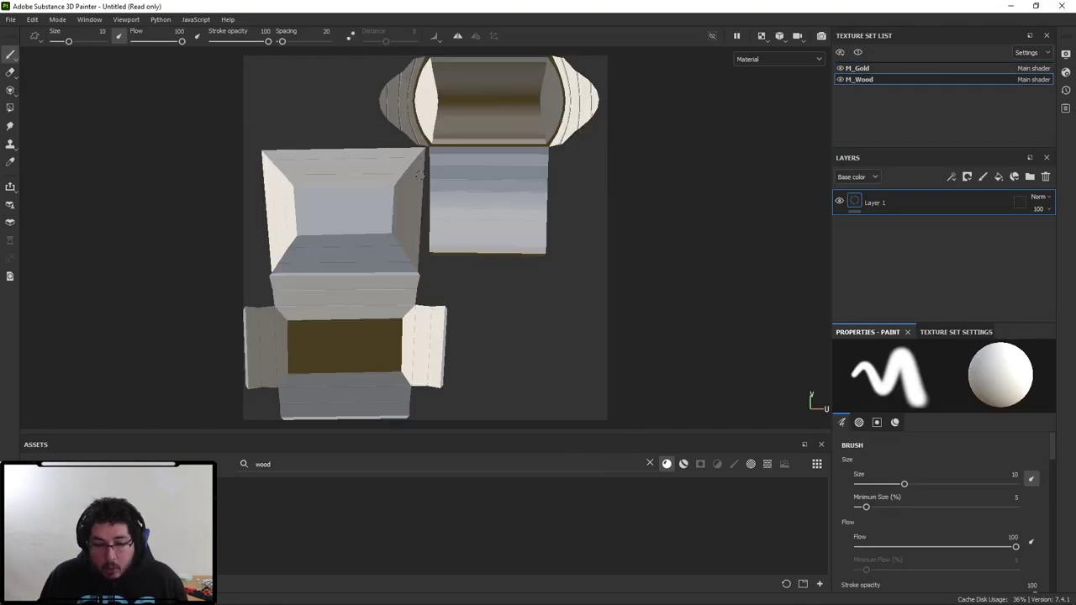
Show the 3D view beside the UV layout and fill the M_Wood texture set with the Wood Walnut material.
{"action": "left_click", "coordinate": [859, 69]}
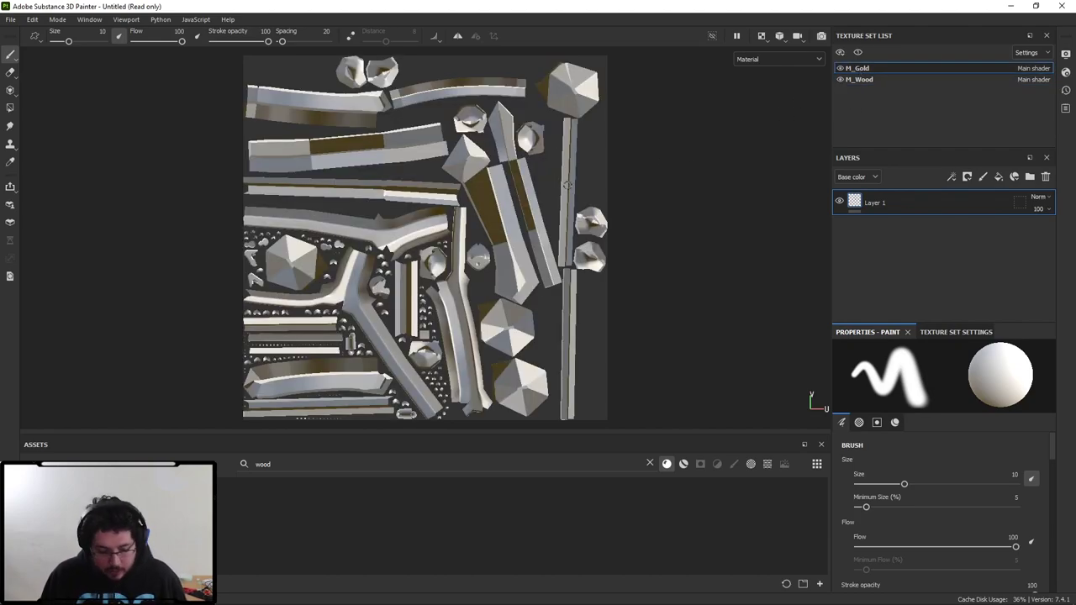
{"action": "key", "text": "F1"}
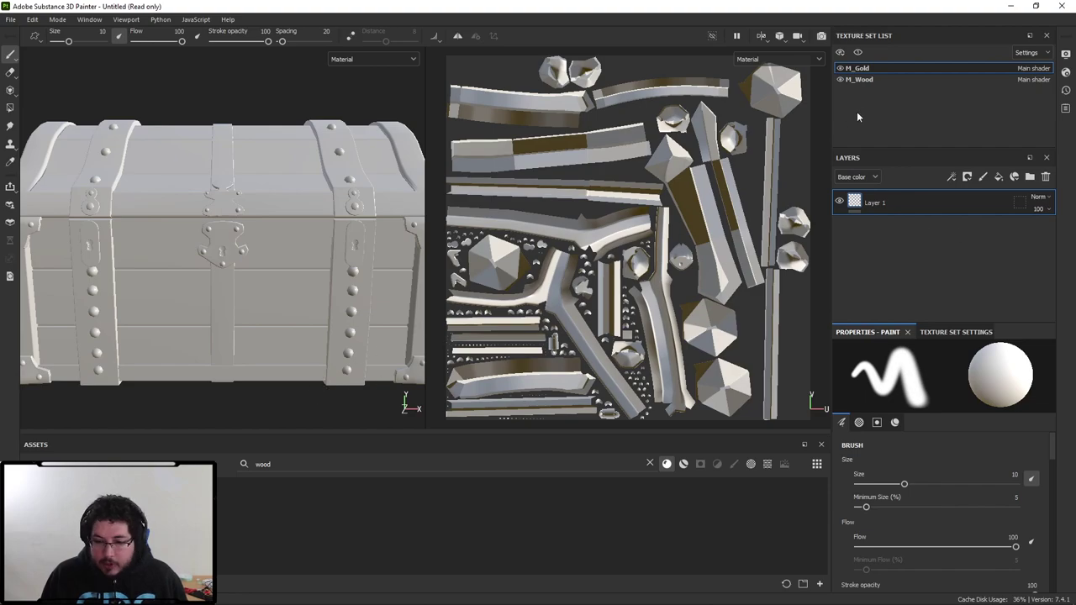
{"action": "left_click", "coordinate": [869, 79]}
{"action": "left_click_drag", "start_coordinate": [580, 514], "coordinate": [943, 193]}
{"action": "left_click_drag", "start_coordinate": [231, 268], "coordinate": [281, 208], "text": "alt"}
{"action": "middle_click_drag", "start_coordinate": [192, 245], "coordinate": [196, 156], "text": "alt"}
Set the Wood Walnut layer's projection to Tri-planar and check the grain on the chest's front and side.
{"action": "left_click", "coordinate": [958, 391]}
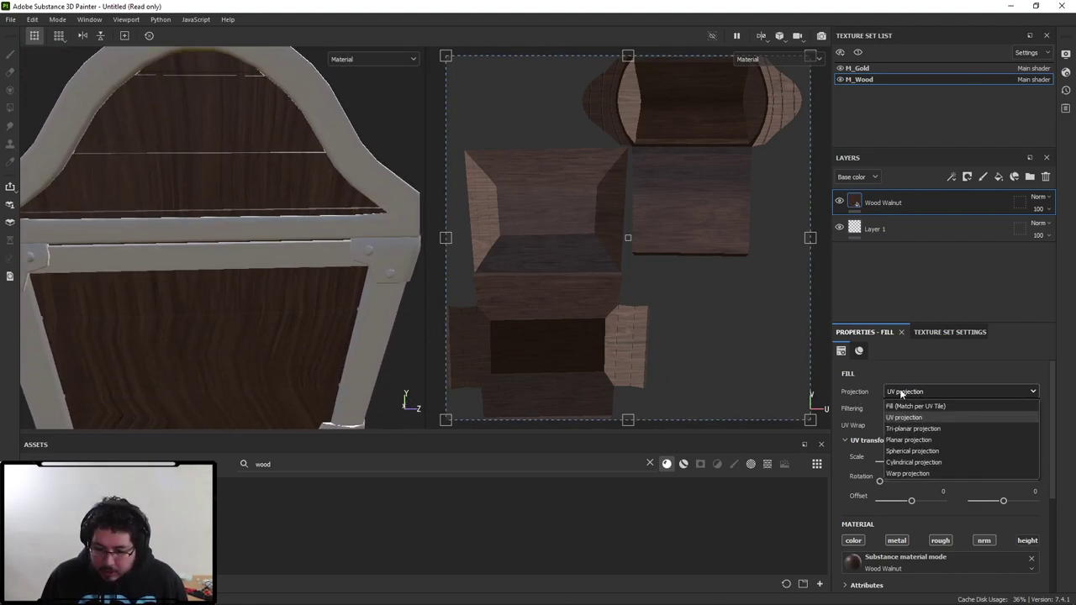
{"action": "left_click", "coordinate": [905, 412]}
{"action": "mouse_move", "coordinate": [249, 266]}
{"action": "left_mouse_down", "text": "alt"}
{"action": "mouse_move", "coordinate": [65, 232]}
{"action": "mouse_move", "coordinate": [235, 265]}
{"action": "left_mouse_up", "text": "alt"}
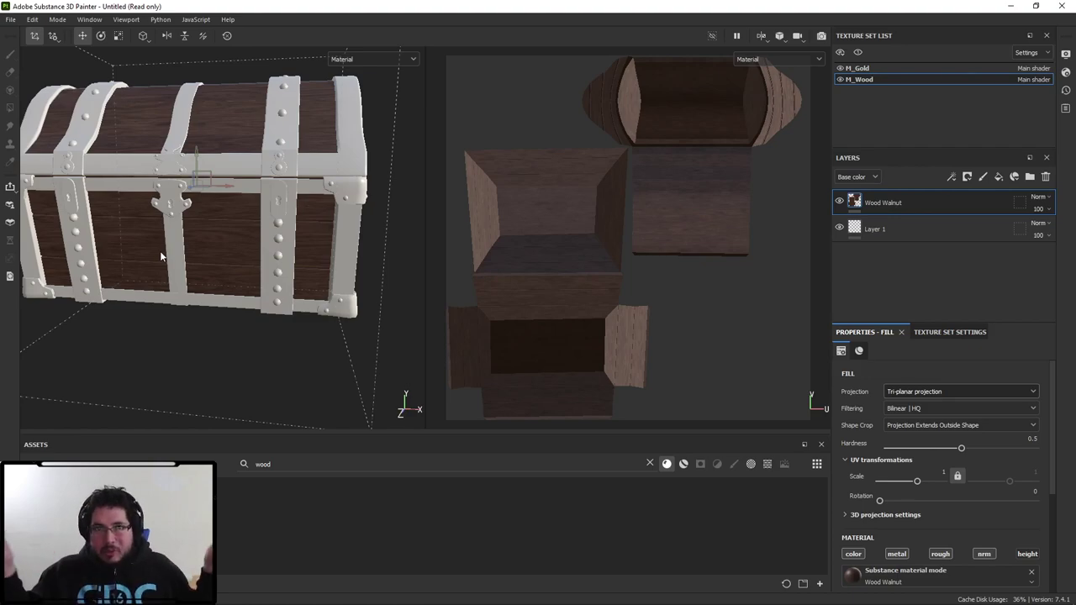
{"action": "left_click_drag", "start_coordinate": [159, 250], "coordinate": [223, 240], "text": "alt"}
{"action": "right_click_drag", "start_coordinate": [223, 241], "coordinate": [232, 247], "text": "alt"}
{"action": "middle_click_drag", "start_coordinate": [233, 247], "coordinate": [271, 312], "text": "alt"}
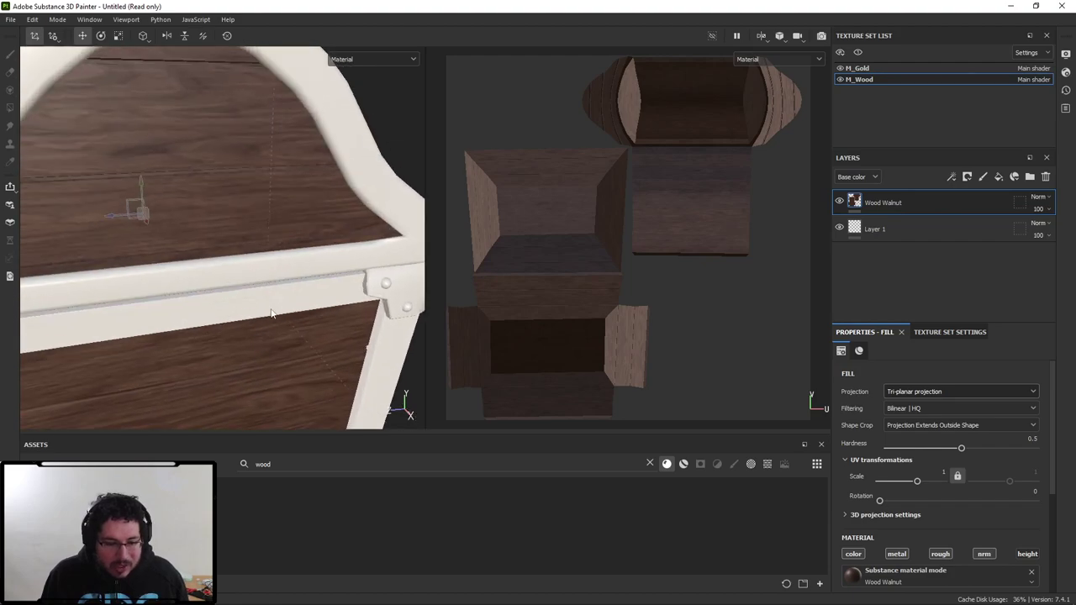
{"action": "left_click_drag", "start_coordinate": [271, 312], "coordinate": [166, 194], "text": "alt"}
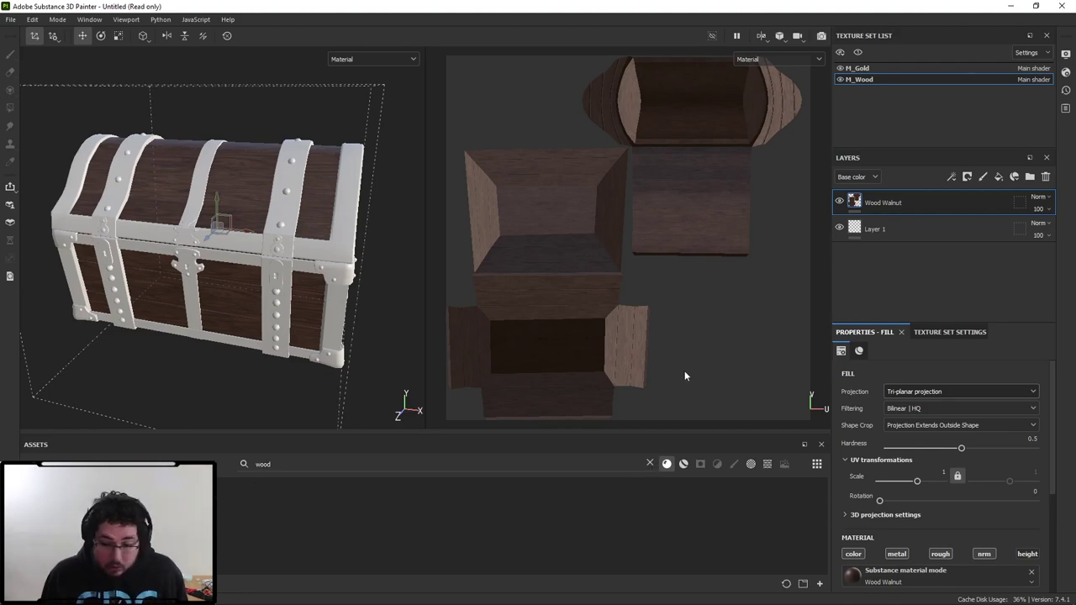
Fill the M_Gold texture set with the Gold Pure material and set its roughness to 0.4063.
{"action": "left_click", "coordinate": [864, 70]}
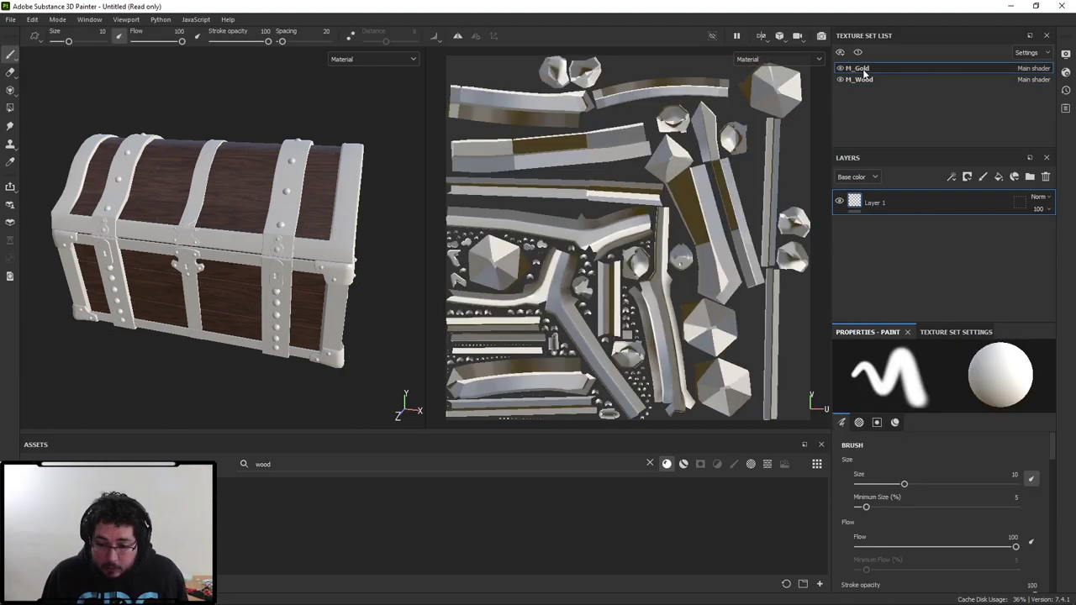
{"action": "left_click", "coordinate": [649, 464]}
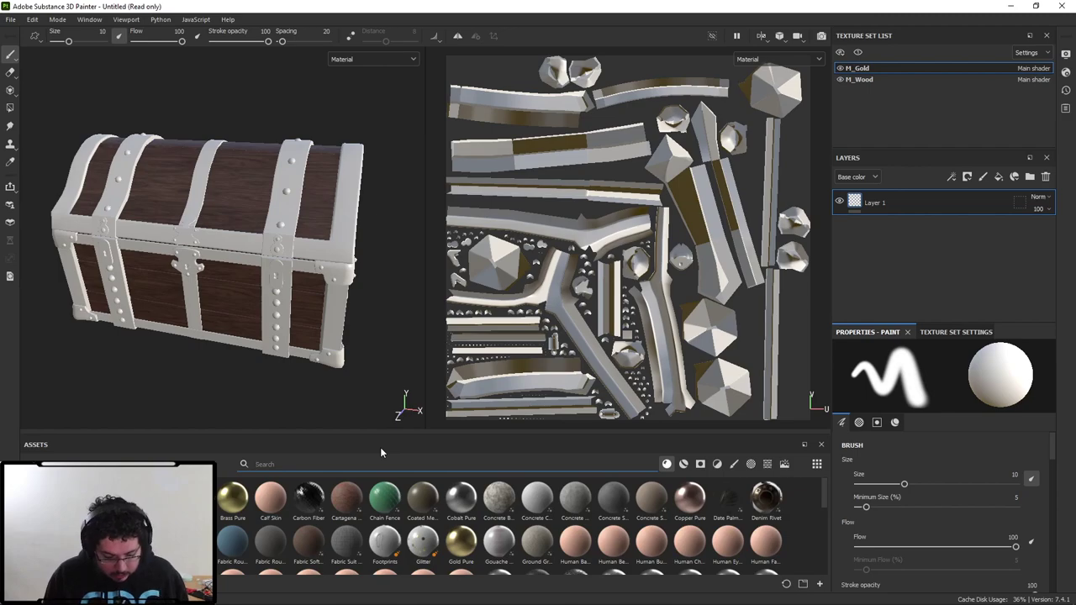
{"action": "type", "text": "gold"}
{"action": "left_click_drag", "start_coordinate": [126, 511], "coordinate": [889, 202]}
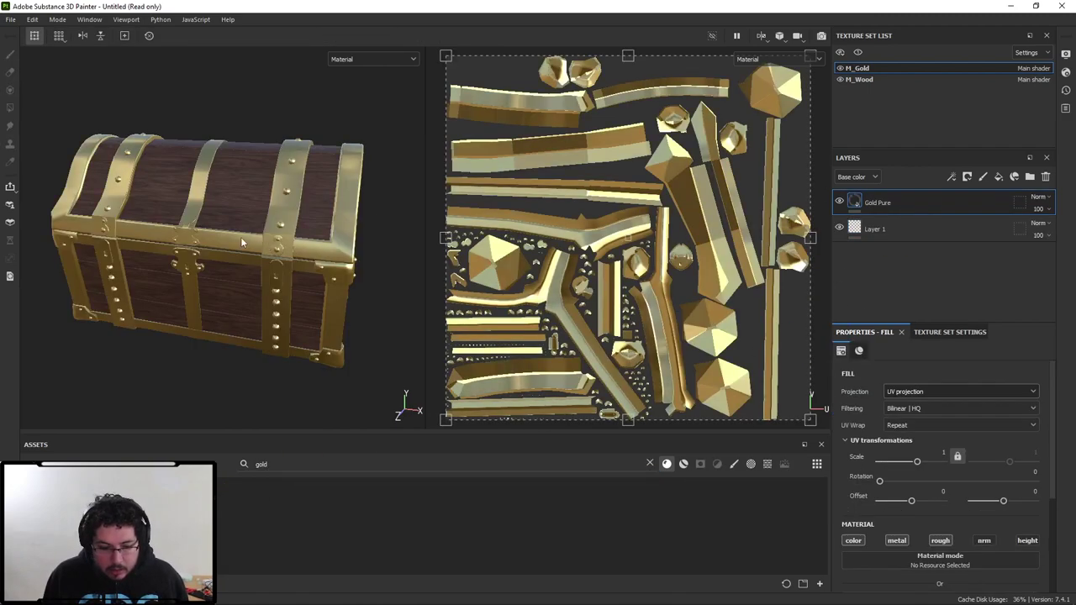
{"action": "scroll", "coordinate": [240, 237], "scroll_direction": "up", "scroll_amount": 5}
{"action": "left_click_drag", "start_coordinate": [300, 322], "coordinate": [259, 319], "text": "alt"}
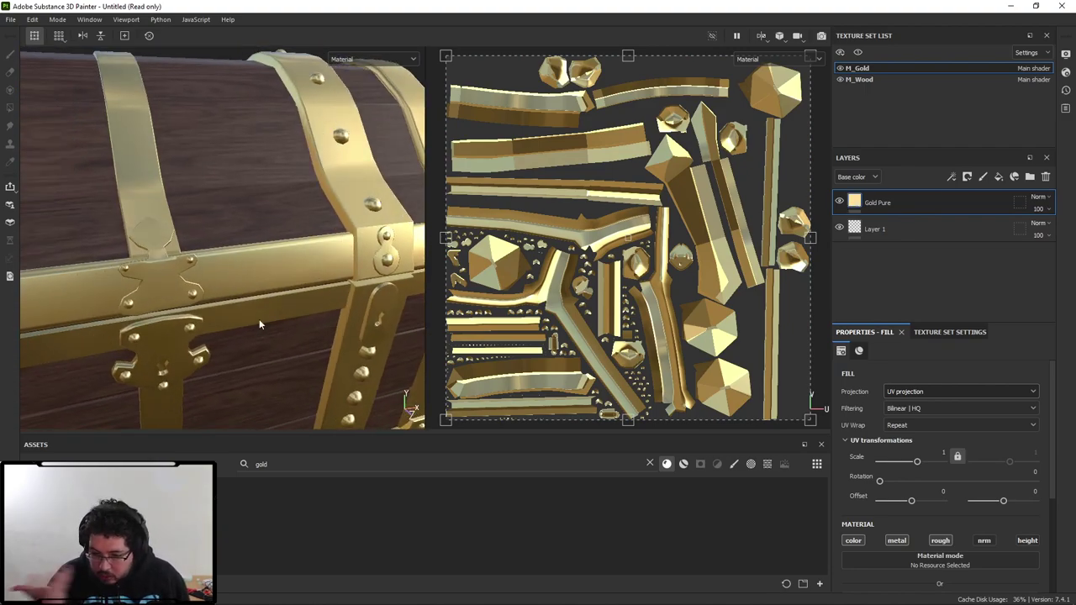
{"action": "scroll", "coordinate": [906, 493], "scroll_direction": "down", "scroll_amount": 4}
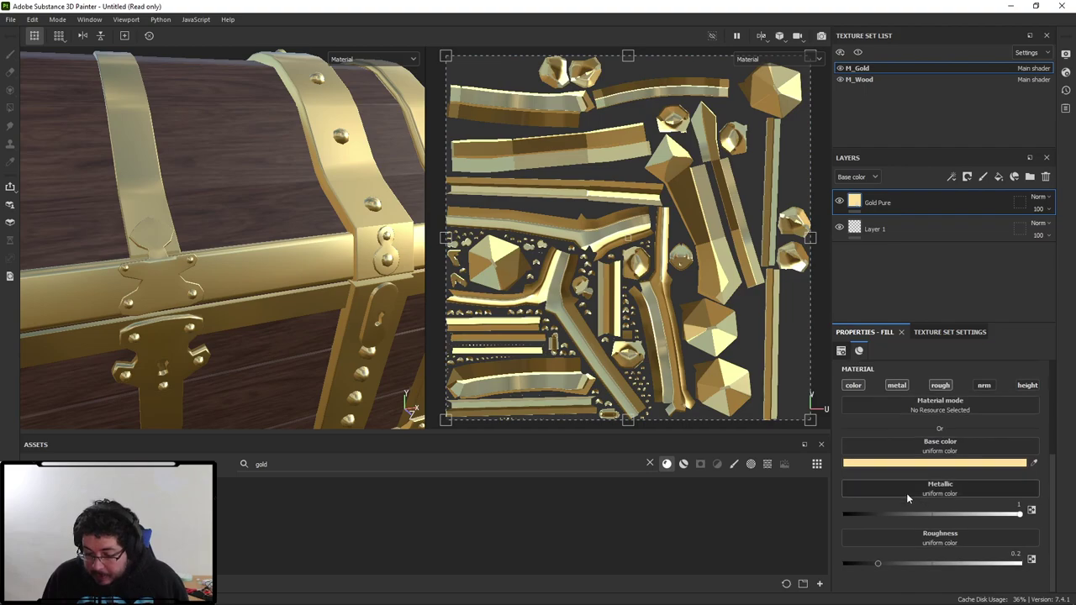
{"action": "left_click_drag", "start_coordinate": [879, 564], "coordinate": [912, 562]}
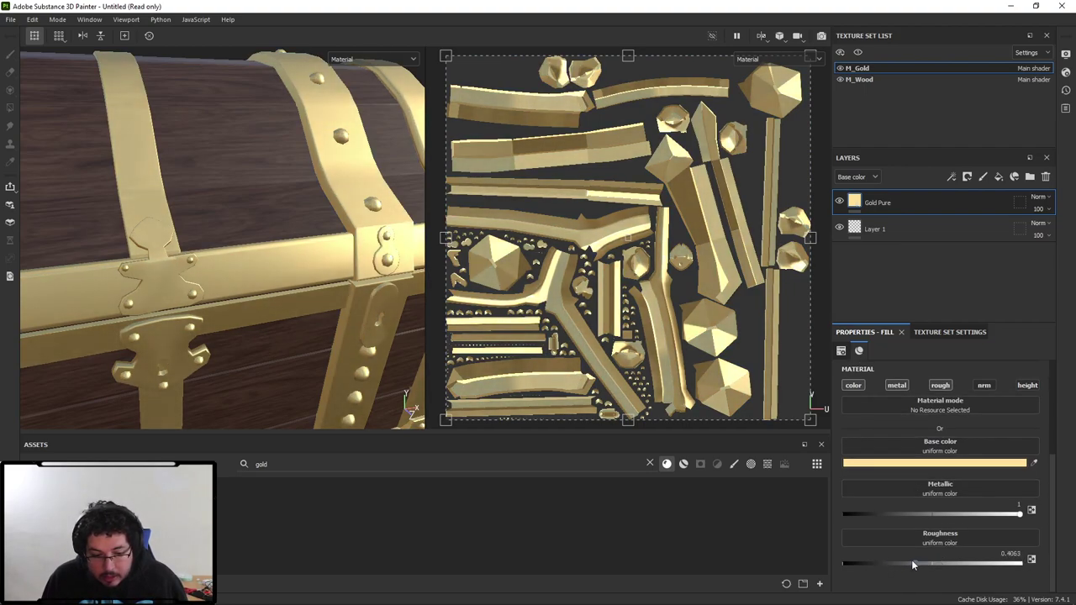
Add a MatFinish Rough filter to the Gold Pure layer.
{"action": "right_click", "coordinate": [856, 203]}
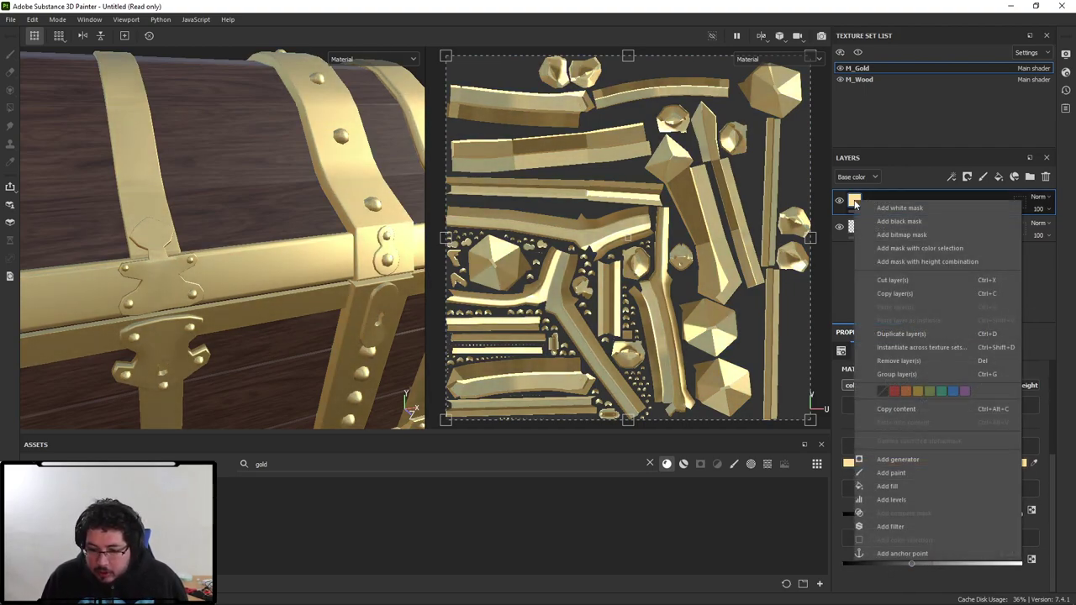
{"action": "left_click", "coordinate": [892, 527]}
{"action": "left_click", "coordinate": [915, 389]}
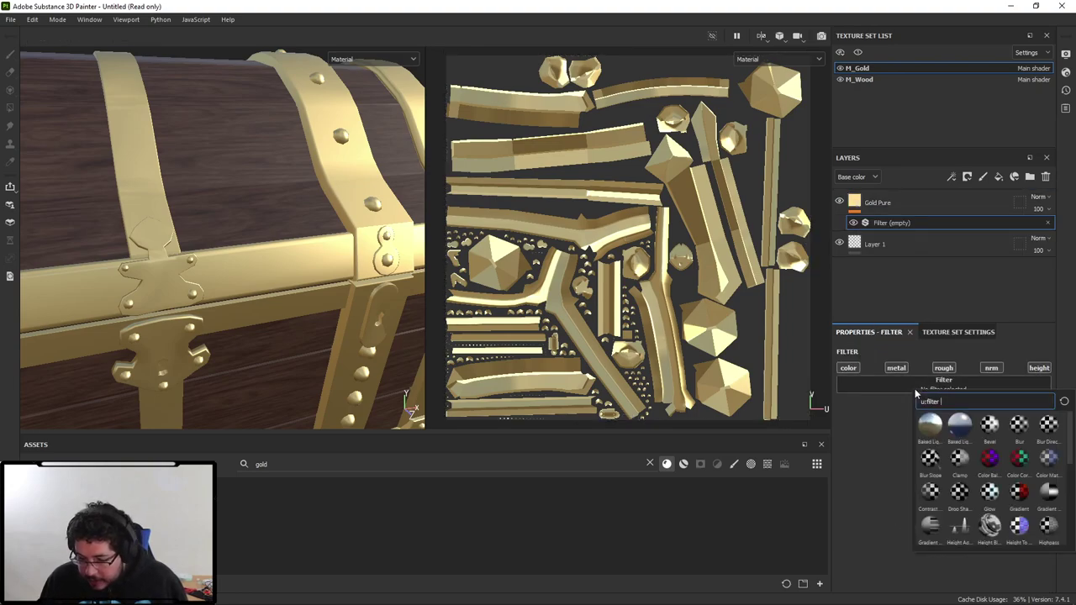
{"action": "scroll", "coordinate": [964, 477], "scroll_direction": "up", "scroll_amount": 3}
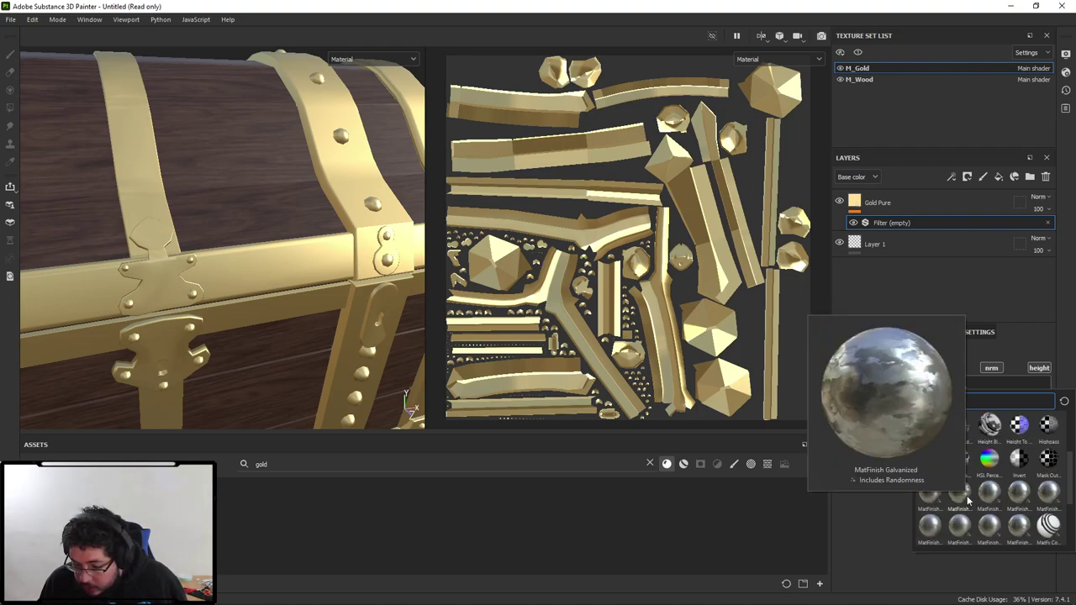
{"action": "mouse_move", "coordinate": [1022, 528]}
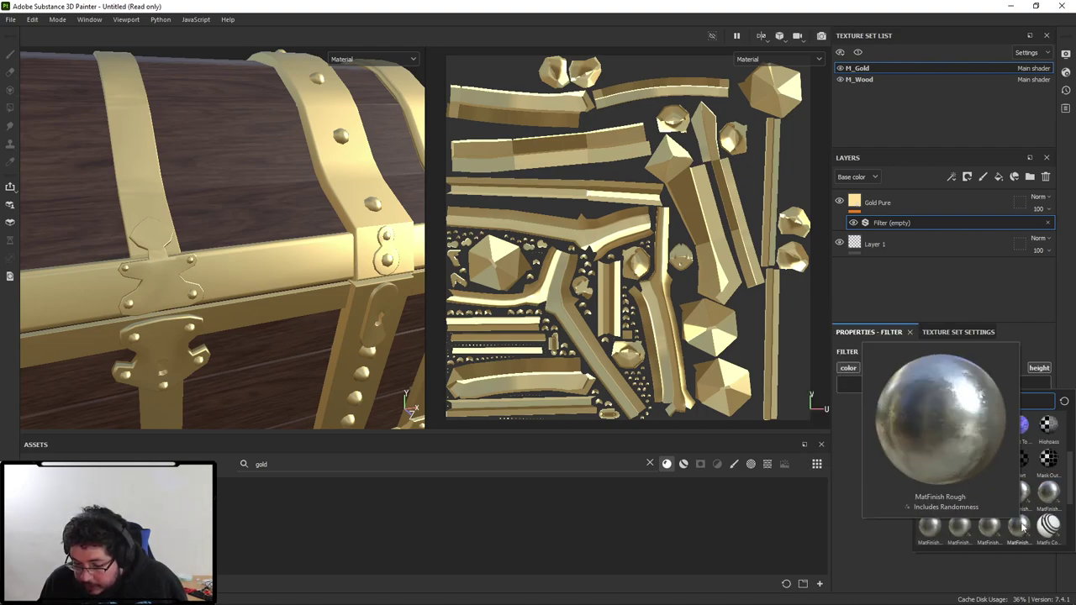
{"action": "left_click", "coordinate": [1022, 528]}
Examine the rough finish on the chest's gold straps, corners and edges from several angles.
{"action": "left_click_drag", "start_coordinate": [386, 307], "coordinate": [240, 328], "text": "alt"}
{"action": "right_click_drag", "start_coordinate": [240, 329], "coordinate": [293, 332], "text": "alt"}
{"action": "left_click_drag", "start_coordinate": [294, 332], "coordinate": [173, 295], "text": "alt"}
{"action": "right_click_drag", "start_coordinate": [173, 296], "coordinate": [15, 237], "text": "alt"}
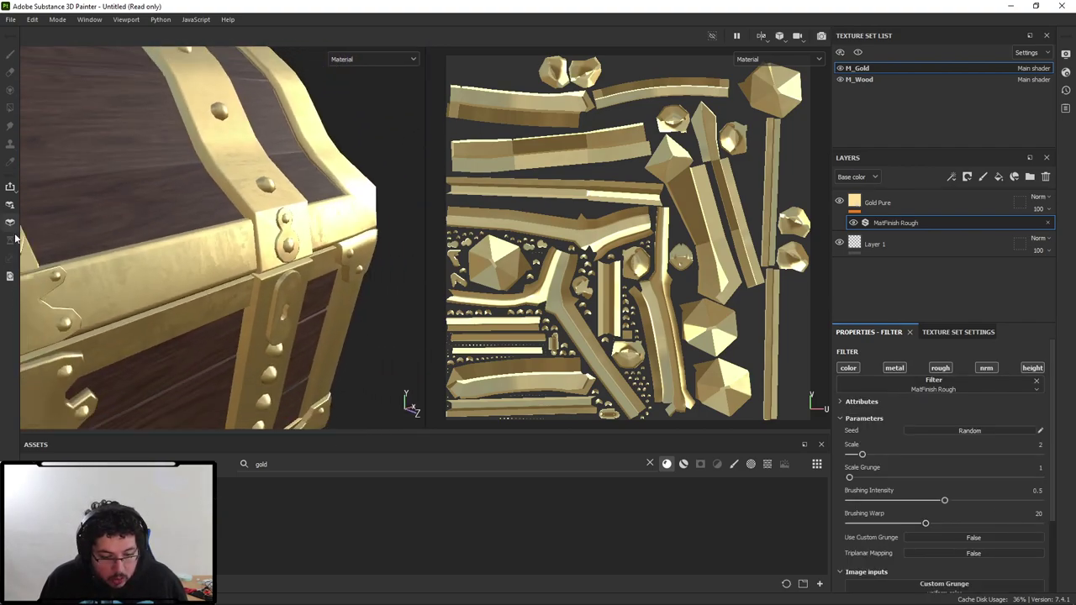
{"action": "middle_click_drag", "start_coordinate": [84, 294], "coordinate": [280, 229], "text": "alt"}
{"action": "right_click_drag", "start_coordinate": [280, 229], "coordinate": [355, 219], "text": "alt"}
{"action": "left_click_drag", "start_coordinate": [354, 218], "coordinate": [304, 299], "text": "alt"}
{"action": "right_click_drag", "start_coordinate": [304, 299], "coordinate": [155, 217], "text": "alt"}
{"action": "left_click_drag", "start_coordinate": [156, 216], "coordinate": [365, 280], "text": "alt"}
{"action": "middle_click_drag", "start_coordinate": [161, 306], "coordinate": [220, 255], "text": "alt"}
{"action": "right_click_drag", "start_coordinate": [220, 255], "coordinate": [214, 363], "text": "alt"}
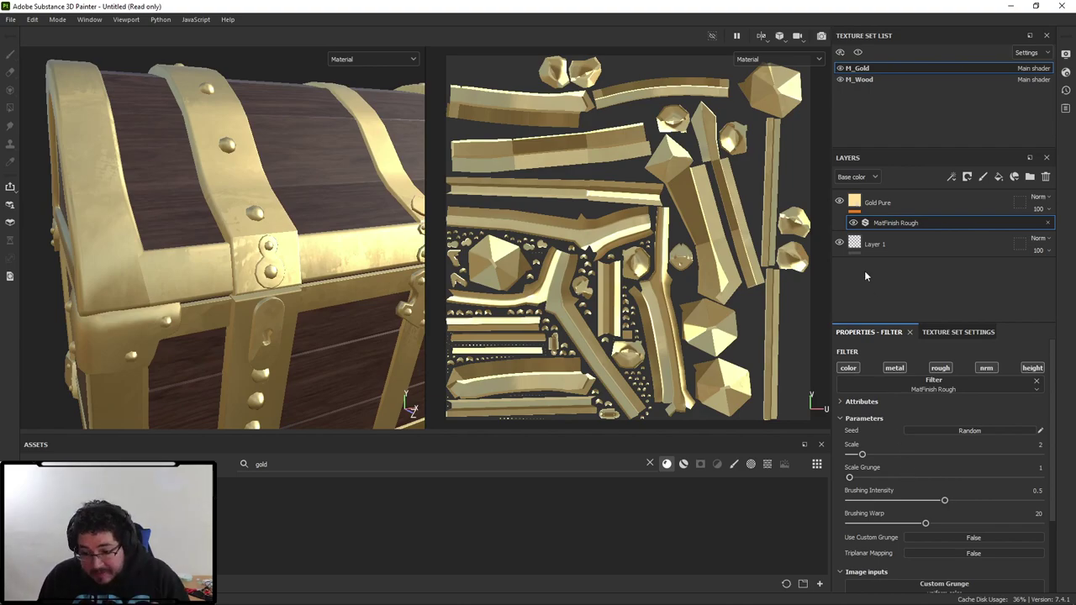
Set the Gold Pure layer's projection to Tri-planar and check the gold parts of the chest.
{"action": "left_click", "coordinate": [903, 204]}
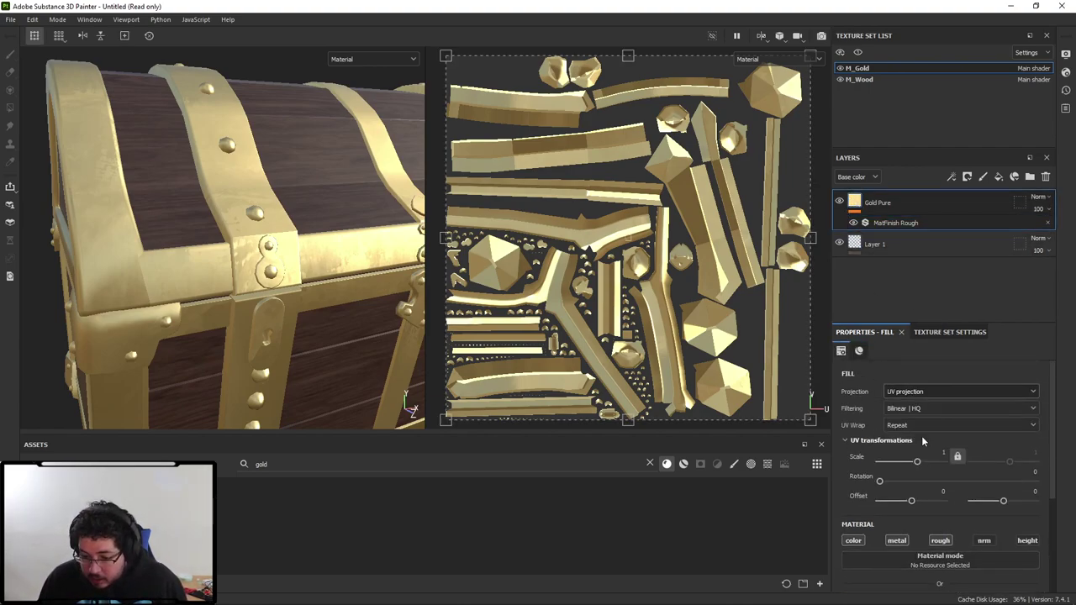
{"action": "left_click", "coordinate": [904, 392]}
{"action": "left_click", "coordinate": [906, 429]}
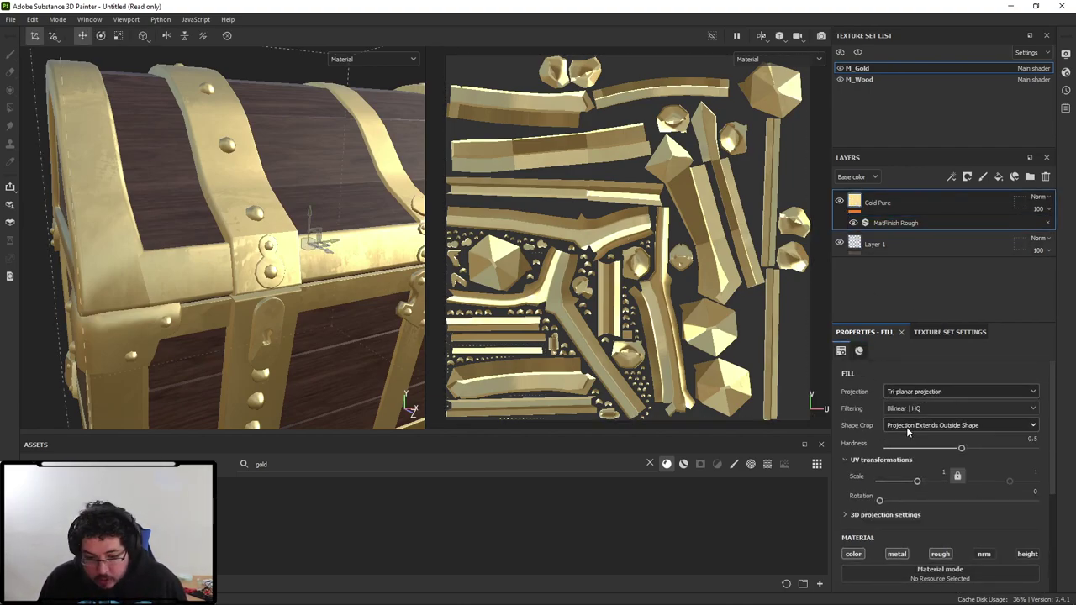
{"action": "left_click_drag", "start_coordinate": [220, 277], "coordinate": [304, 282], "text": "alt"}
{"action": "right_click_drag", "start_coordinate": [304, 282], "coordinate": [285, 210], "text": "alt"}
{"action": "left_click_drag", "start_coordinate": [285, 210], "coordinate": [220, 225], "text": "alt"}
Enable triplanar mapping on the MatFinish Rough filter and set its Scale to 13 and Scale Grunge to 16.
{"action": "left_click", "coordinate": [895, 223]}
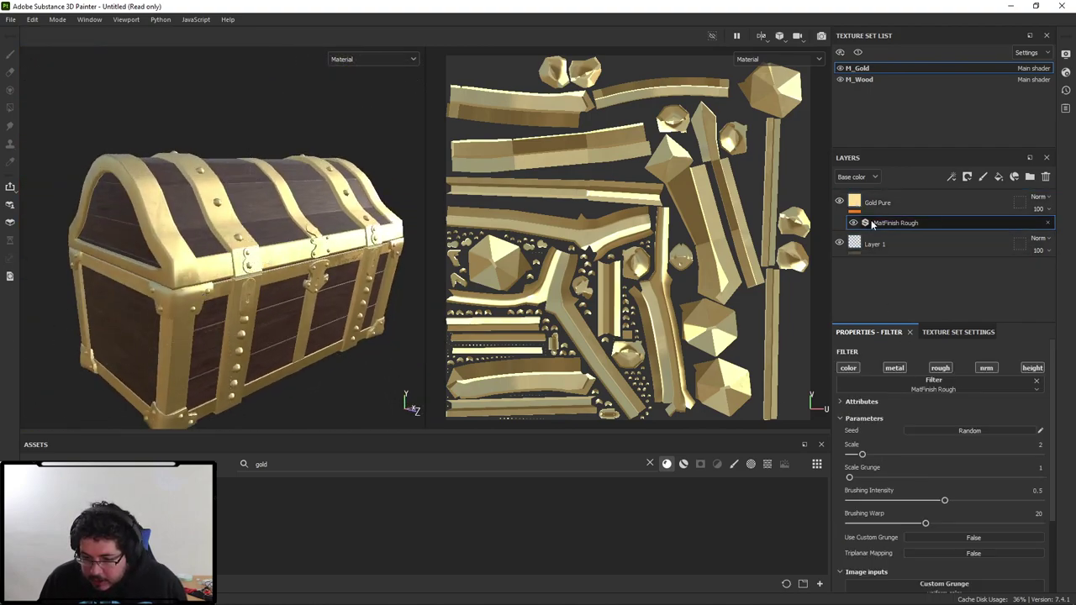
{"action": "scroll", "coordinate": [910, 458], "scroll_direction": "down", "scroll_amount": 2}
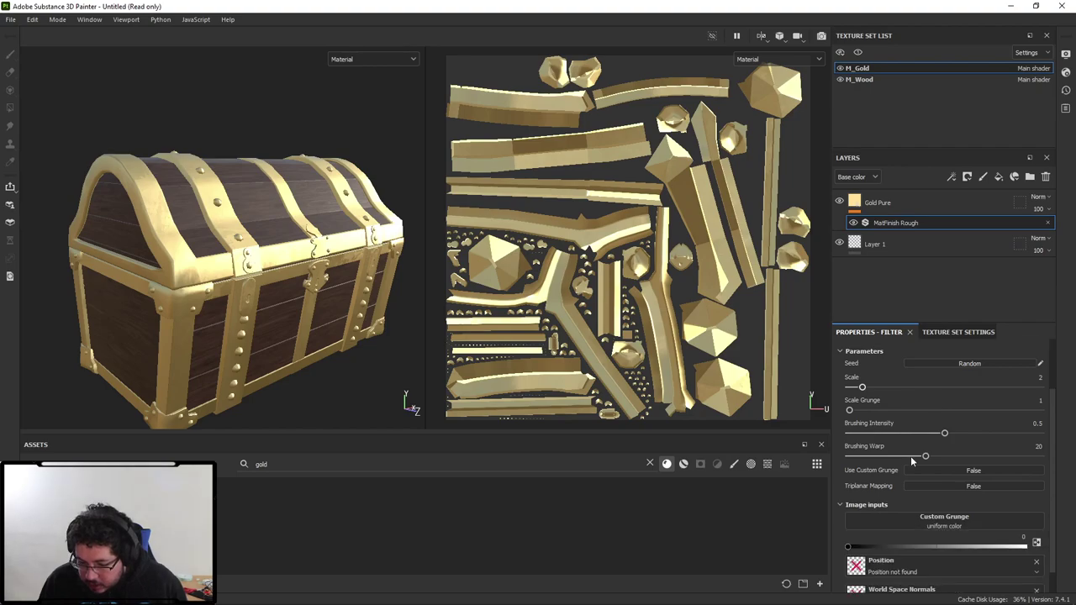
{"action": "left_click", "coordinate": [941, 486]}
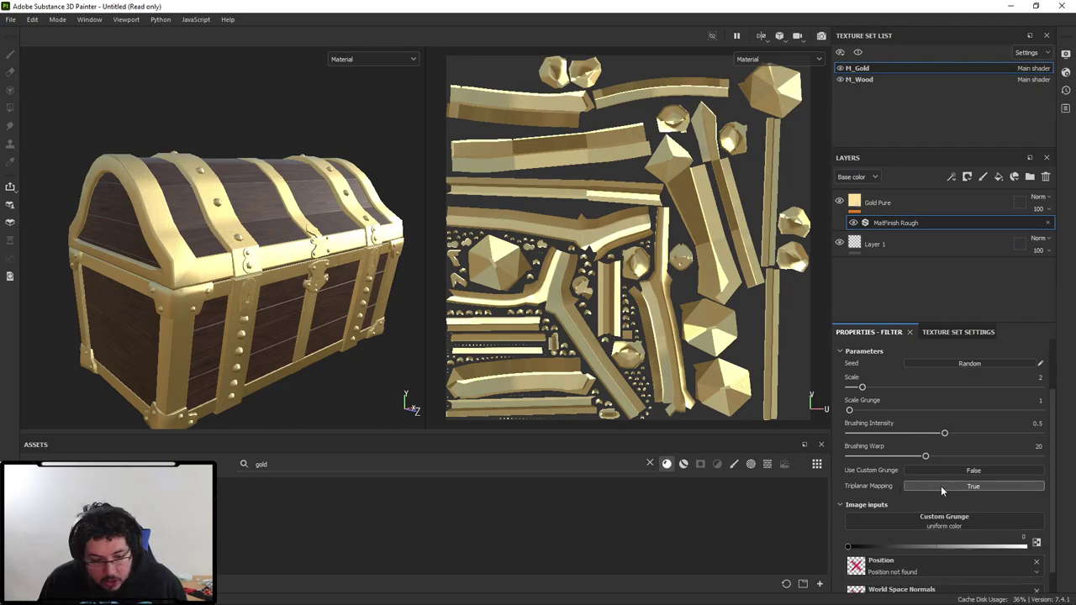
{"action": "scroll", "coordinate": [270, 339], "scroll_direction": "up", "scroll_amount": 5}
{"action": "left_click_drag", "start_coordinate": [270, 339], "coordinate": [347, 352], "text": "alt"}
{"action": "left_click_drag", "start_coordinate": [863, 387], "coordinate": [1001, 387]}
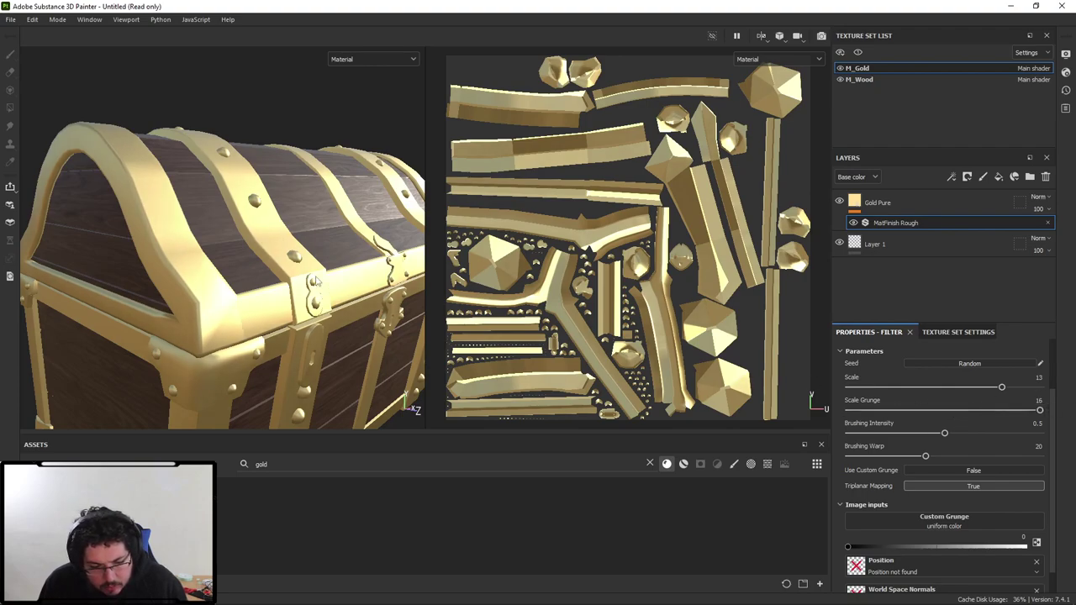
{"action": "left_click_drag", "start_coordinate": [316, 282], "coordinate": [370, 291], "text": "alt"}
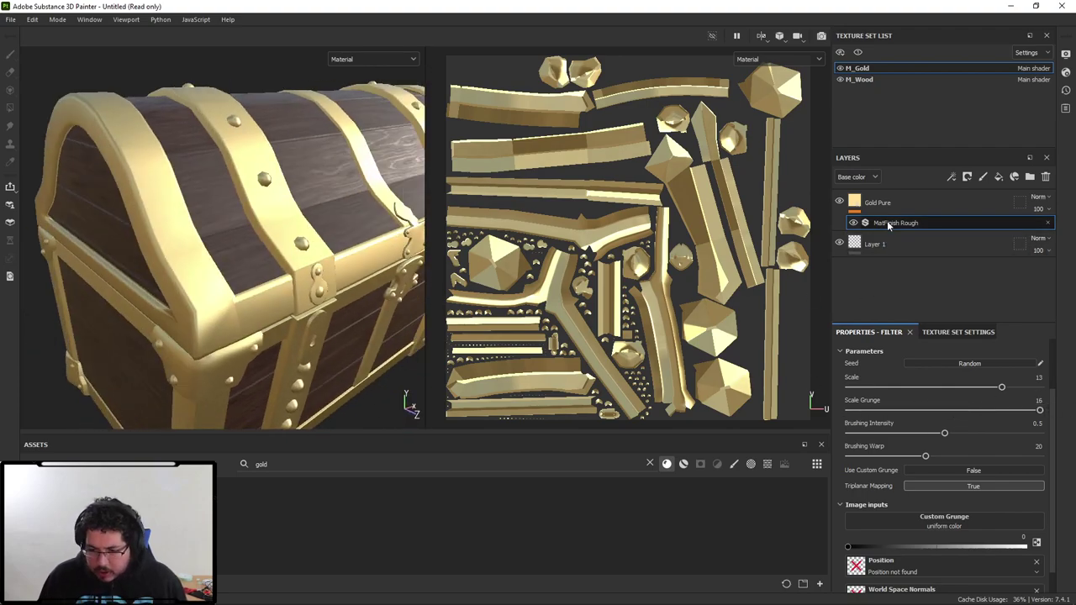
Remove the MatFinish Rough filter and replace the Gold Pure layer with the Steel Rough material in the M_Gold texture set.
{"action": "key", "text": "Delete"}
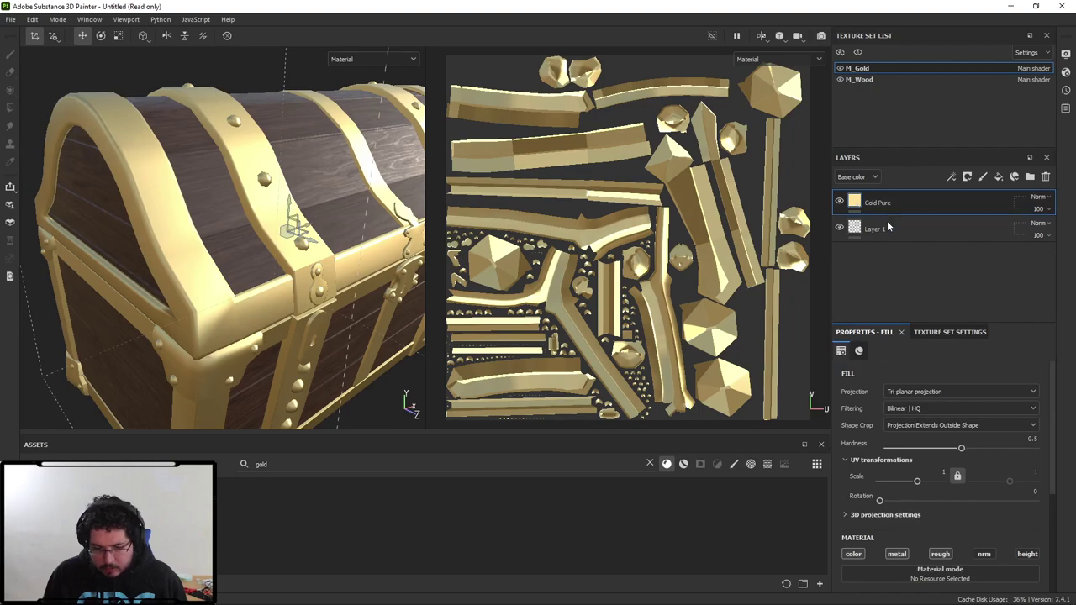
{"action": "left_click", "coordinate": [651, 464]}
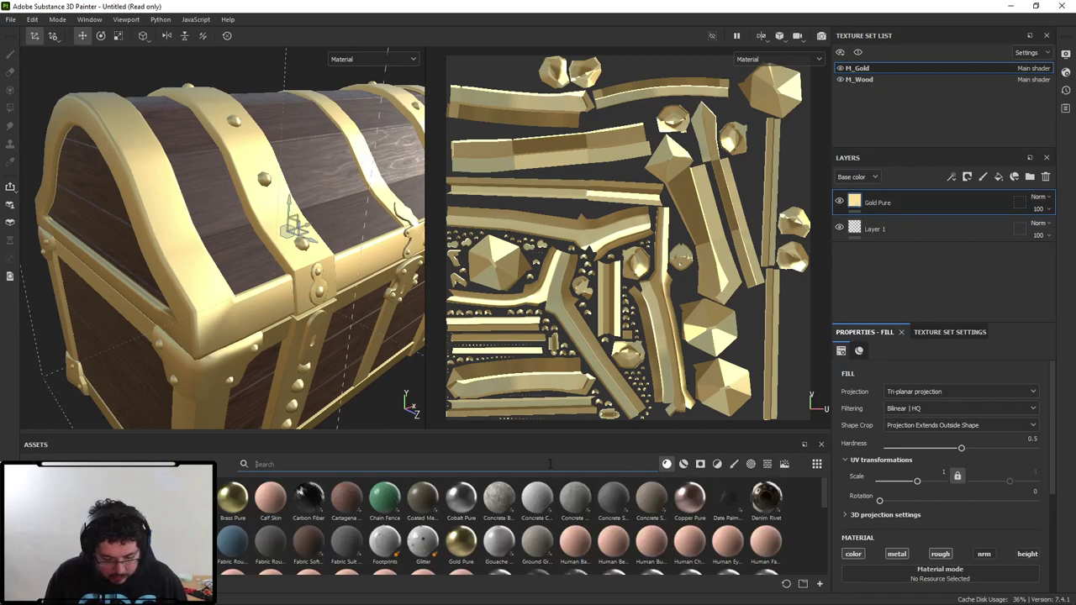
{"action": "type", "text": "roug"}
{"action": "key", "text": "BackSpace"}
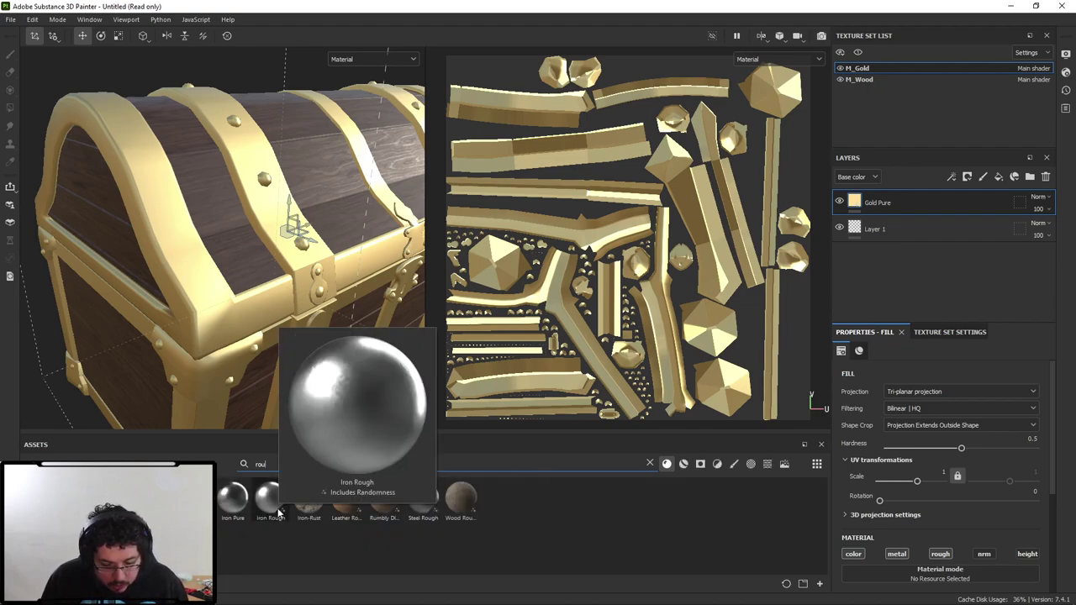
{"action": "mouse_move", "coordinate": [420, 506]}
{"action": "mouse_move", "coordinate": [420, 507]}
{"action": "left_mouse_down"}
{"action": "mouse_move", "coordinate": [748, 286]}
{"action": "mouse_move", "coordinate": [942, 192]}
{"action": "mouse_move", "coordinate": [912, 202]}
{"action": "left_mouse_up"}
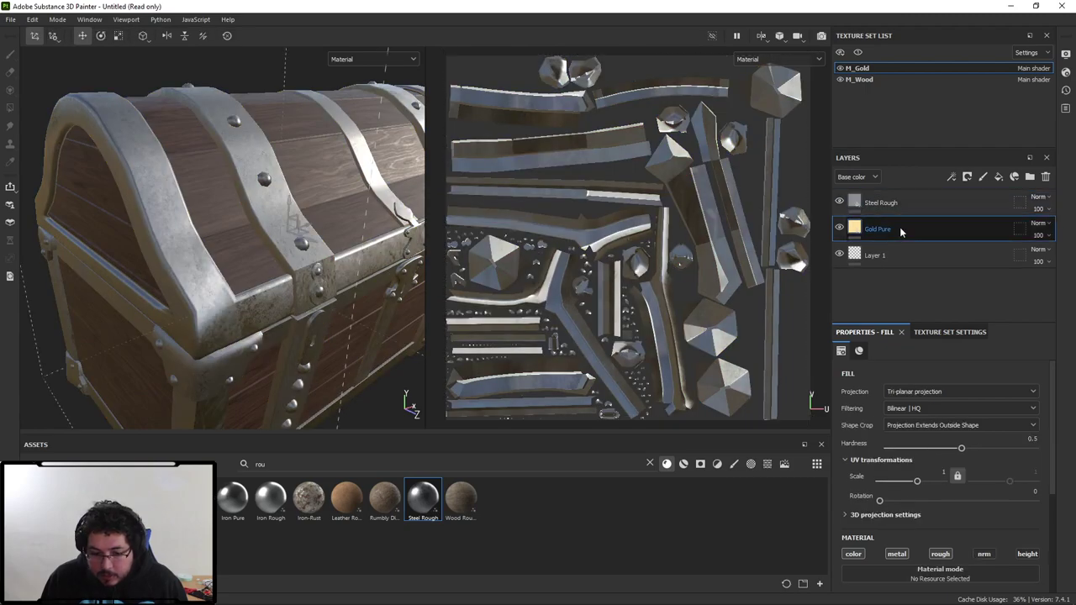
{"action": "left_click", "coordinate": [899, 229]}
{"action": "left_click_drag", "start_coordinate": [339, 239], "coordinate": [237, 226], "text": "alt"}
{"action": "key", "text": "alt+Tab"}
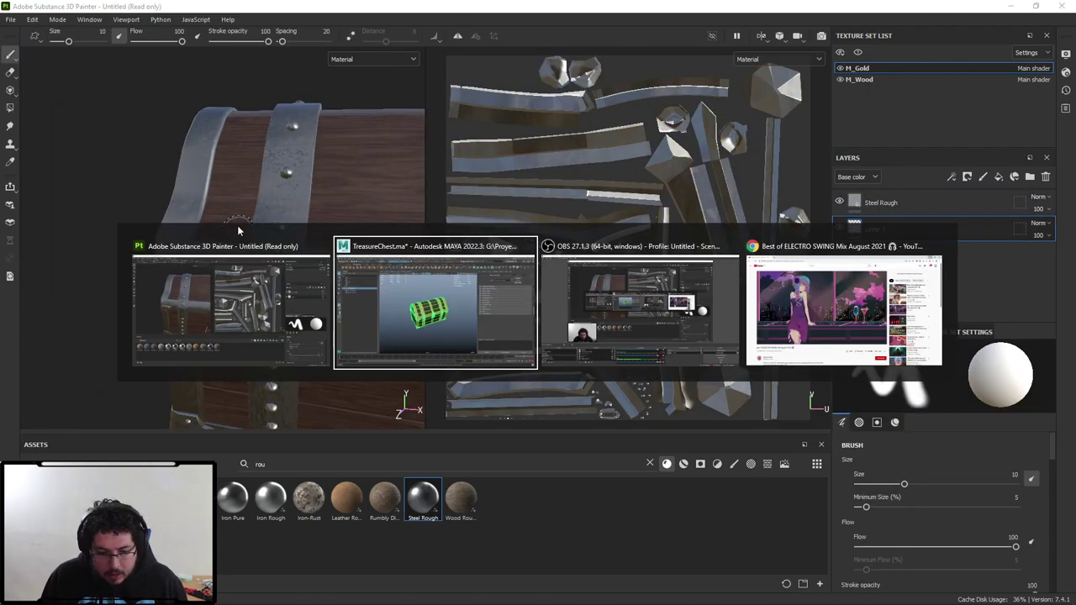
{"action": "left_click_drag", "start_coordinate": [379, 282], "coordinate": [485, 273], "text": "alt"}
{"action": "key", "text": "alt+Tab"}
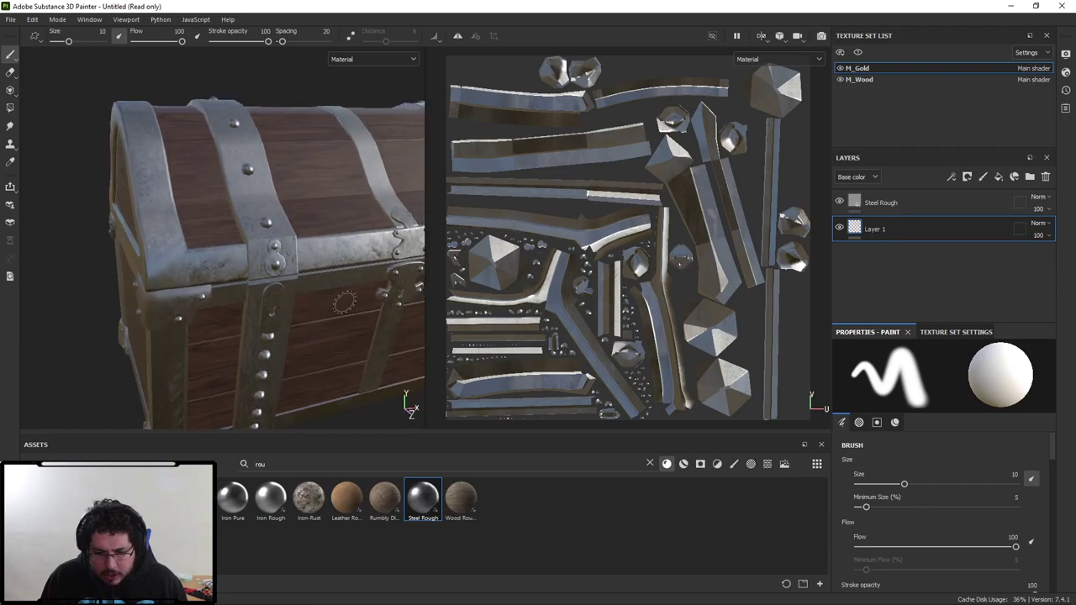
Set the paint base color to the pale gold FFE7AA with Layer 1 selected.
{"action": "scroll", "coordinate": [925, 519], "scroll_direction": "down", "scroll_amount": 10}
{"action": "scroll", "coordinate": [907, 520], "scroll_direction": "down", "scroll_amount": 5}
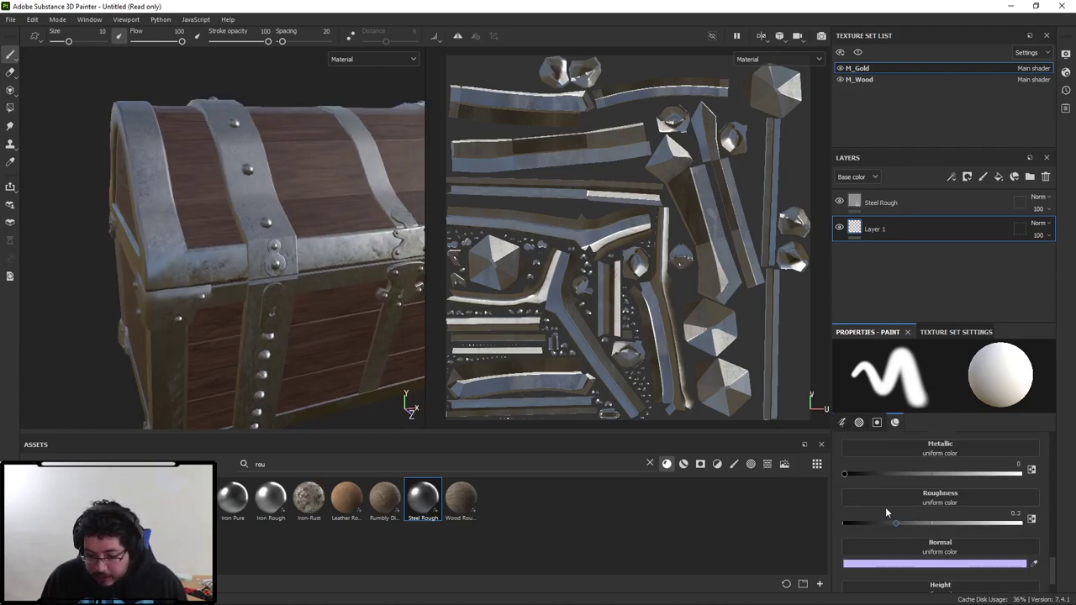
{"action": "scroll", "coordinate": [888, 492], "scroll_direction": "up", "scroll_amount": 2}
{"action": "left_click", "coordinate": [891, 491]}
{"action": "left_click", "coordinate": [1035, 516]}
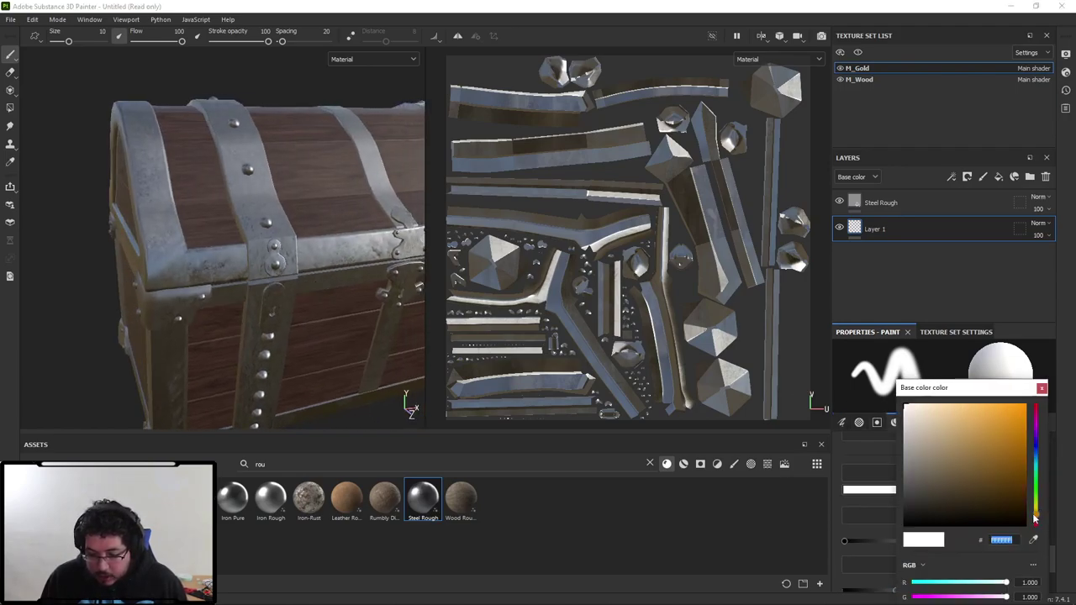
{"action": "left_click_drag", "start_coordinate": [1037, 516], "coordinate": [1037, 512]}
{"action": "left_click_drag", "start_coordinate": [949, 480], "coordinate": [944, 405]}
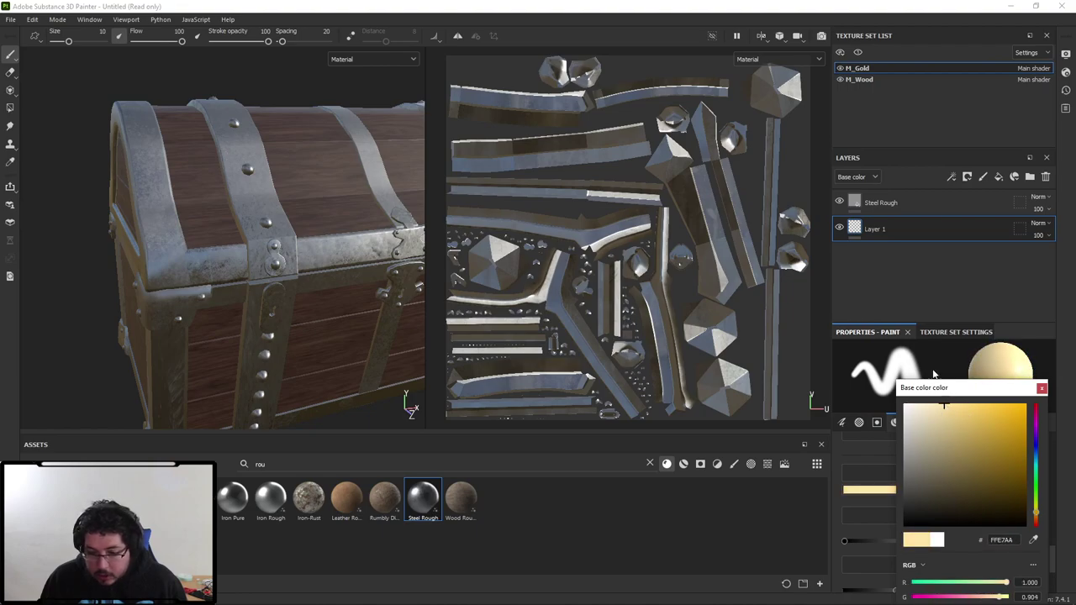
Recolor the Steel Rough layer by setting its Steel Color to the muted gold 9E9062.
{"action": "left_click", "coordinate": [874, 208]}
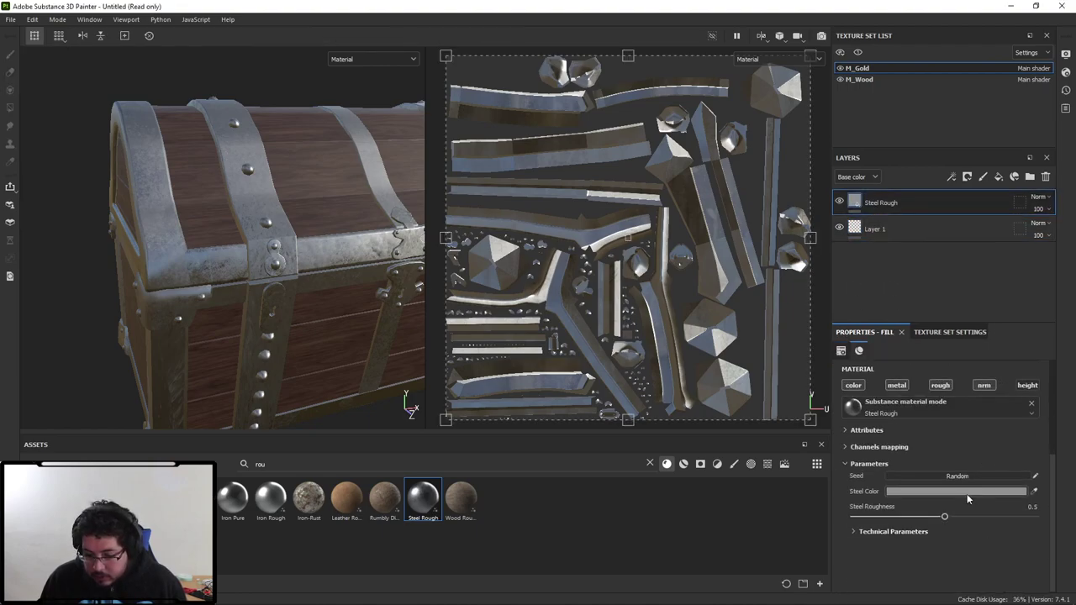
{"action": "left_click", "coordinate": [966, 493]}
{"action": "left_click_drag", "start_coordinate": [949, 385], "coordinate": [950, 433]}
{"action": "left_click", "coordinate": [897, 375]}
{"action": "mouse_move", "coordinate": [895, 371]}
{"action": "left_mouse_down"}
{"action": "mouse_move", "coordinate": [834, 363]}
{"action": "mouse_move", "coordinate": [854, 401]}
{"action": "left_mouse_up"}
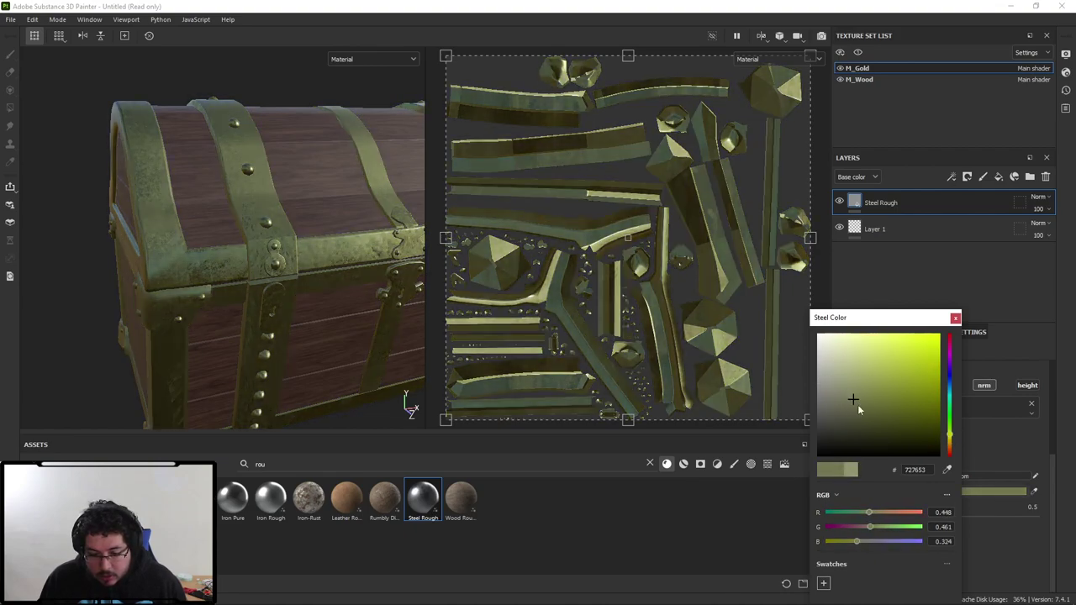
{"action": "left_click_drag", "start_coordinate": [949, 437], "coordinate": [949, 446]}
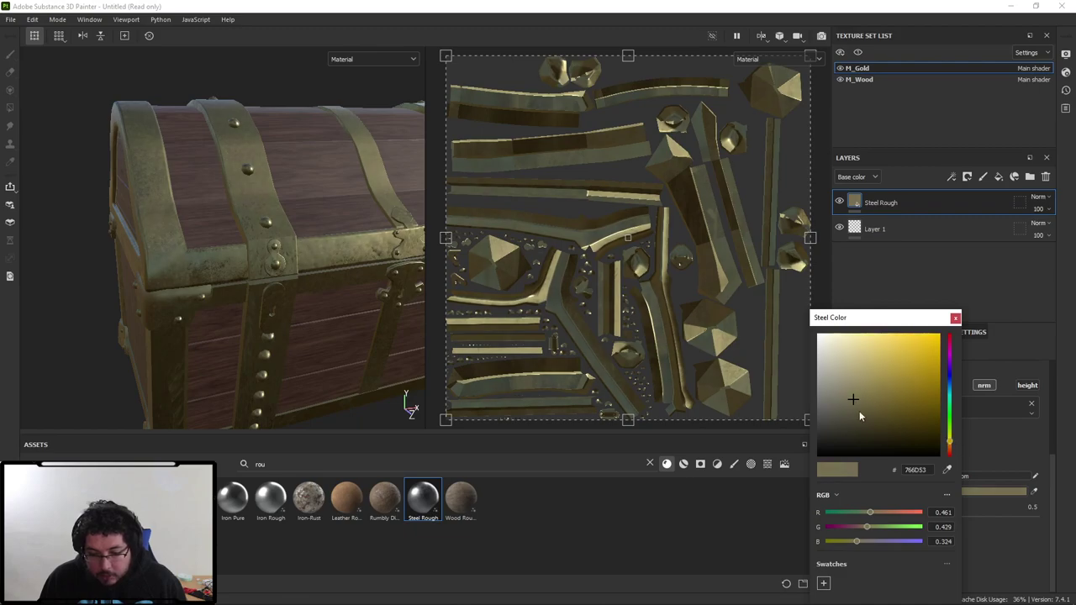
{"action": "left_click_drag", "start_coordinate": [860, 416], "coordinate": [863, 380]}
{"action": "left_click_drag", "start_coordinate": [184, 210], "coordinate": [362, 269], "text": "alt"}
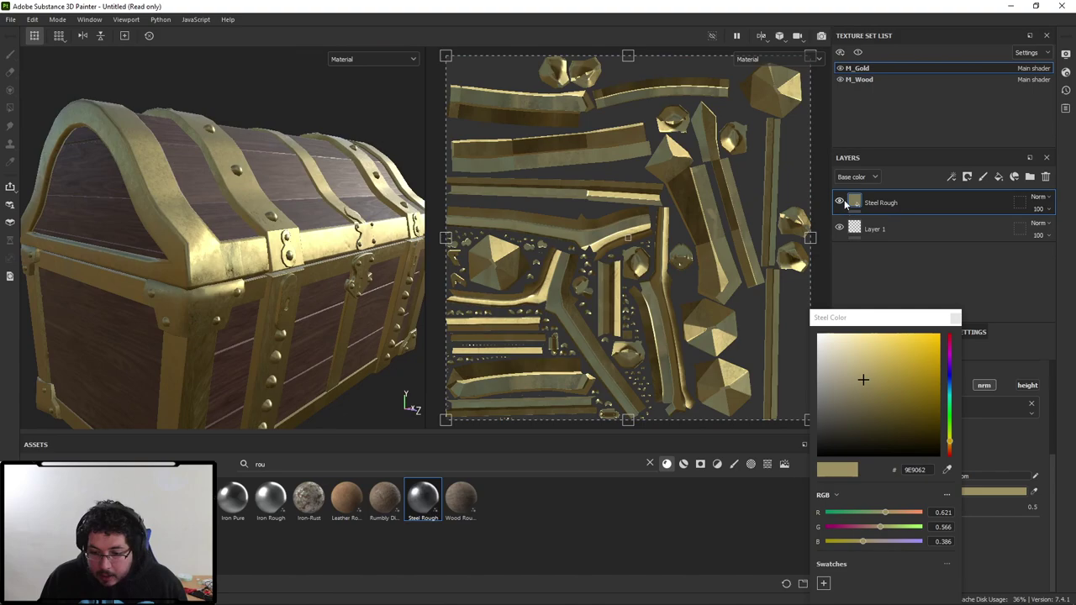
{"action": "left_click", "coordinate": [956, 318]}
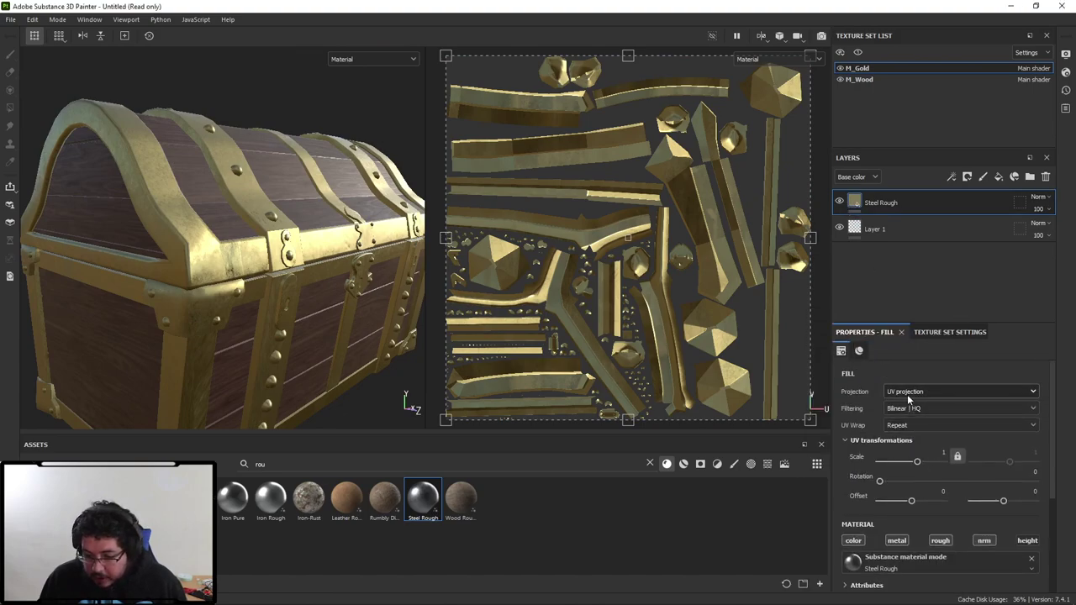
Set the Steel Rough layer's projection to Tri-planar projection.
{"action": "left_click", "coordinate": [907, 395]}
{"action": "left_click", "coordinate": [914, 430]}
{"action": "scroll", "coordinate": [305, 273], "scroll_direction": "up", "scroll_amount": 3}
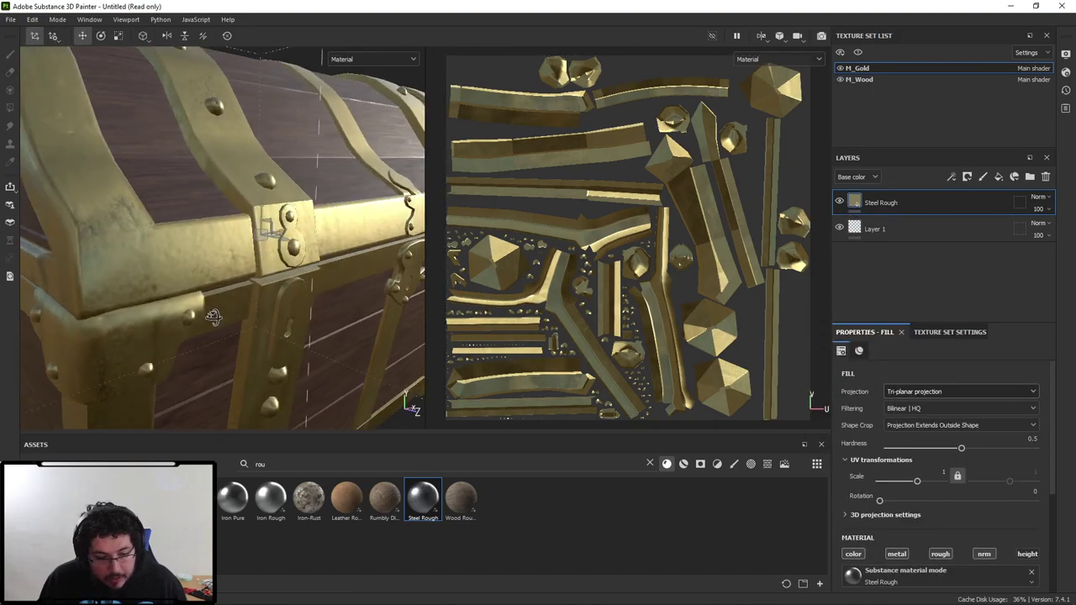
Examine the gold bands, corners and lock of the chest from several angles and under different lighting.
{"action": "left_click_drag", "start_coordinate": [214, 314], "coordinate": [266, 334], "text": "alt"}
{"action": "right_click_drag", "start_coordinate": [265, 334], "coordinate": [148, 260], "text": "alt"}
{"action": "left_click_drag", "start_coordinate": [149, 259], "coordinate": [284, 287], "text": "alt"}
{"action": "mouse_move", "coordinate": [284, 287]}
{"action": "right_mouse_down", "text": "shift"}
{"action": "mouse_move", "coordinate": [240, 285]}
{"action": "mouse_move", "coordinate": [271, 277]}
{"action": "right_mouse_up", "text": "shift"}
{"action": "left_click_drag", "start_coordinate": [271, 277], "coordinate": [294, 282], "text": "alt"}
{"action": "right_click_drag", "start_coordinate": [294, 282], "coordinate": [302, 301], "text": "alt"}
{"action": "left_click_drag", "start_coordinate": [302, 300], "coordinate": [269, 308], "text": "alt"}
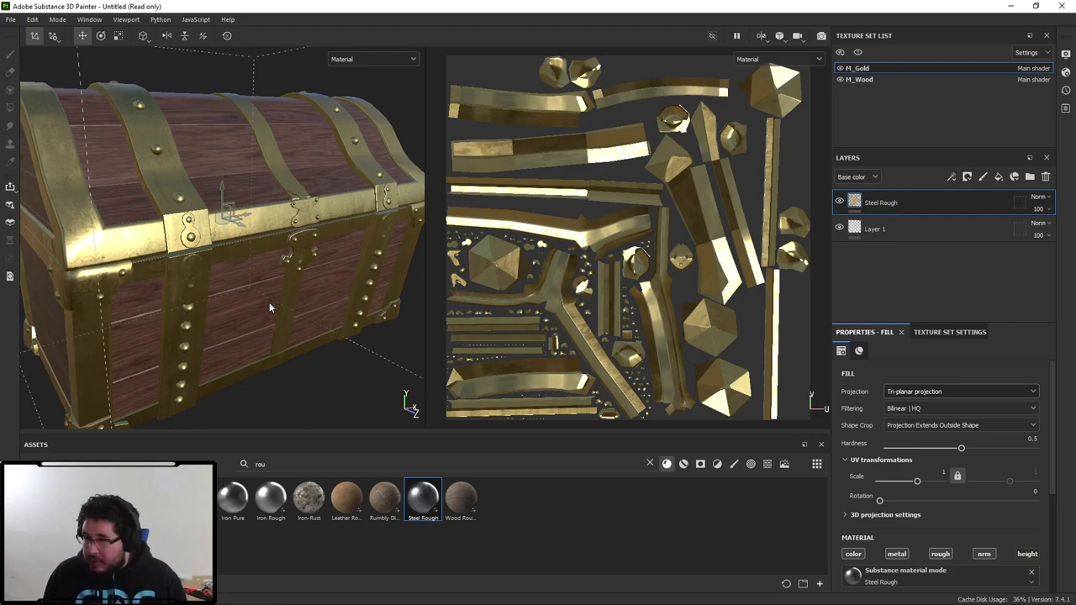
{"action": "left_click_drag", "start_coordinate": [269, 301], "coordinate": [266, 240], "text": "alt"}
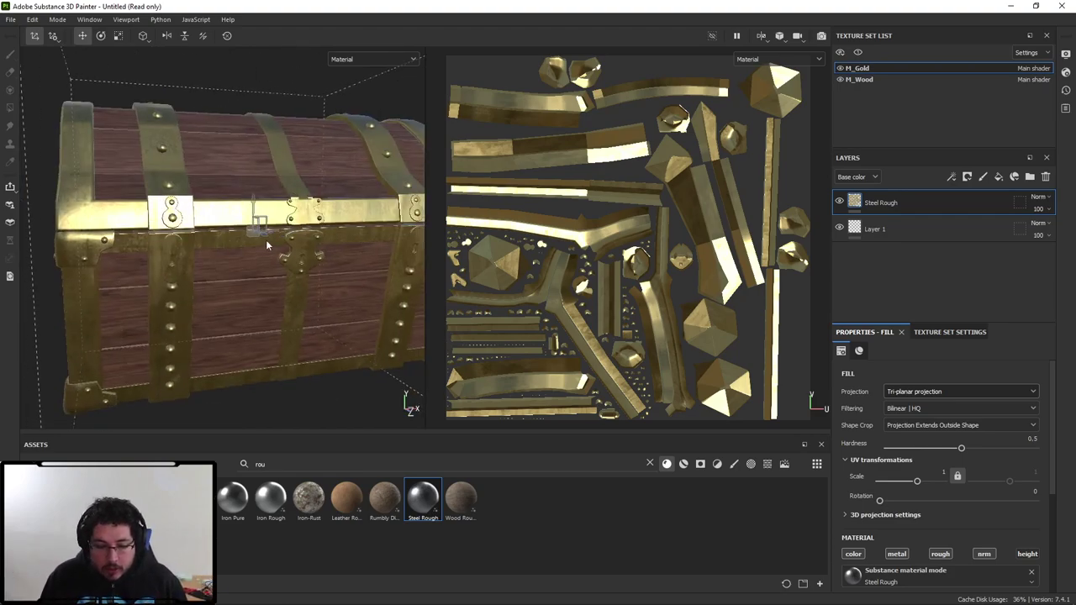
Switch to the browser, search Google Images for "rust gold" references, and return to Substance 3D Painter.
{"action": "left_click", "coordinate": [361, 598]}
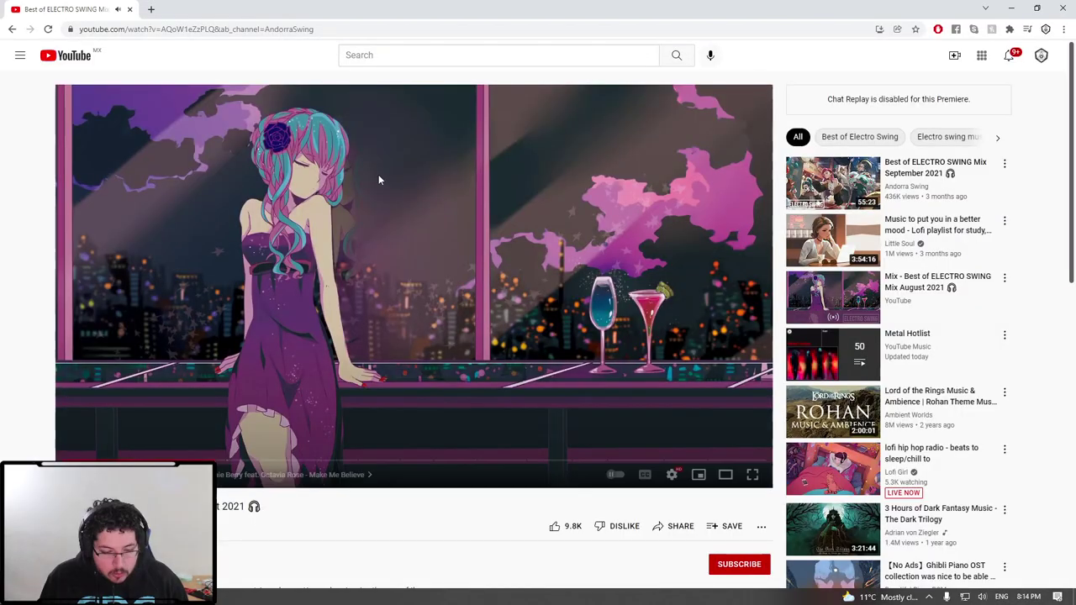
{"action": "left_click", "coordinate": [152, 10]}
{"action": "type", "text": "rust gold"}
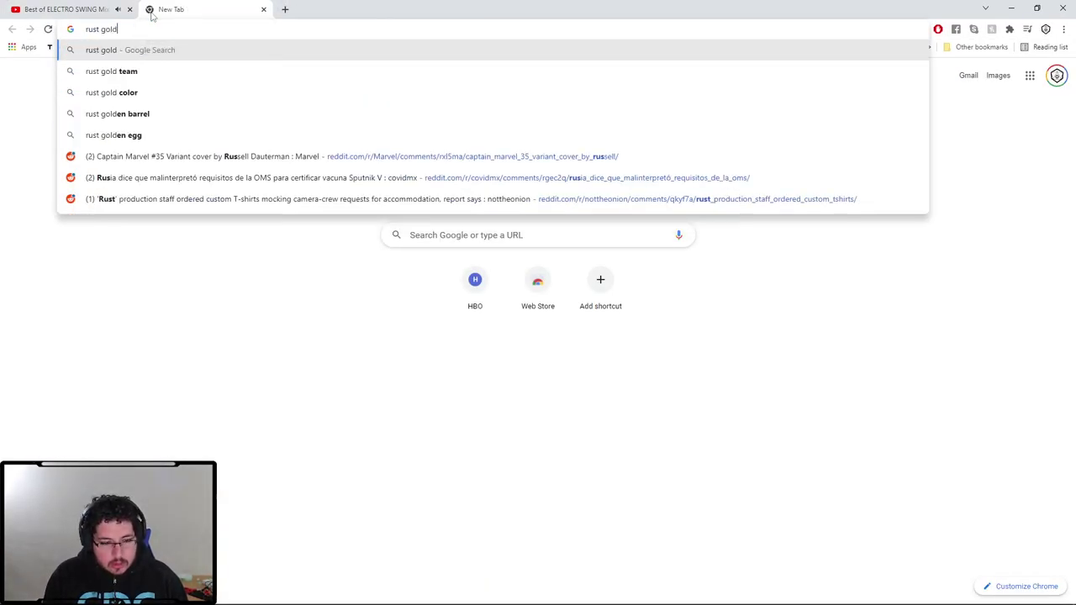
{"action": "key", "text": "Return"}
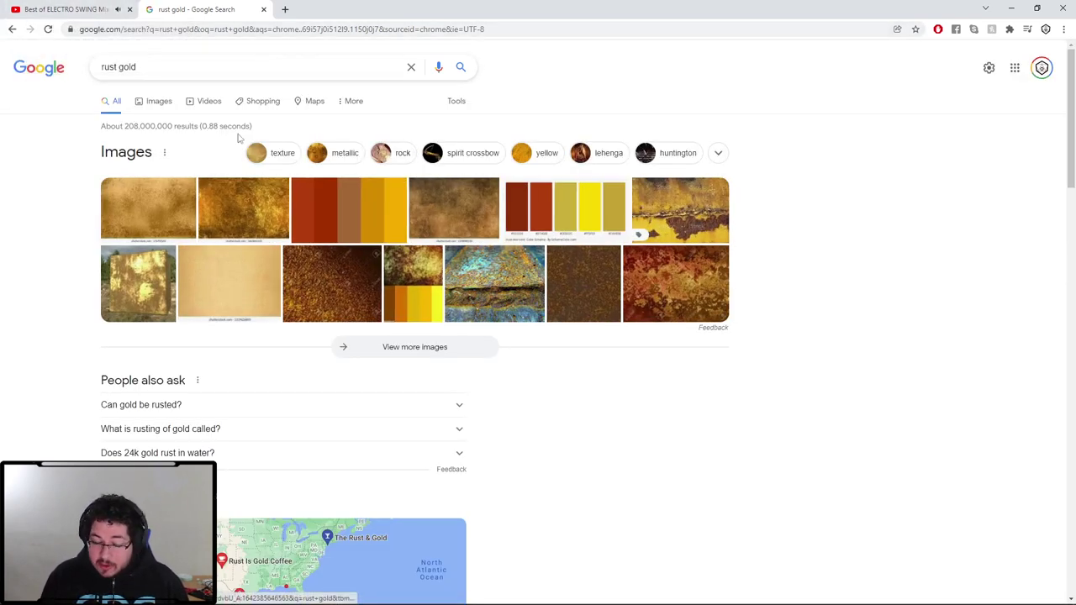
{"action": "left_click", "coordinate": [156, 101]}
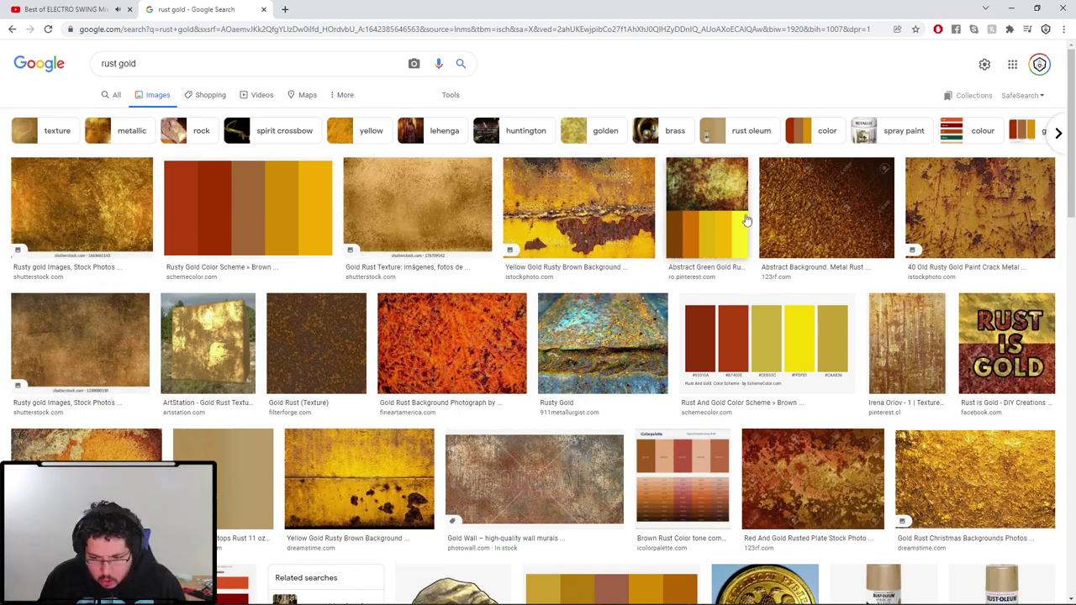
{"action": "scroll", "coordinate": [673, 245], "scroll_direction": "down", "scroll_amount": 7}
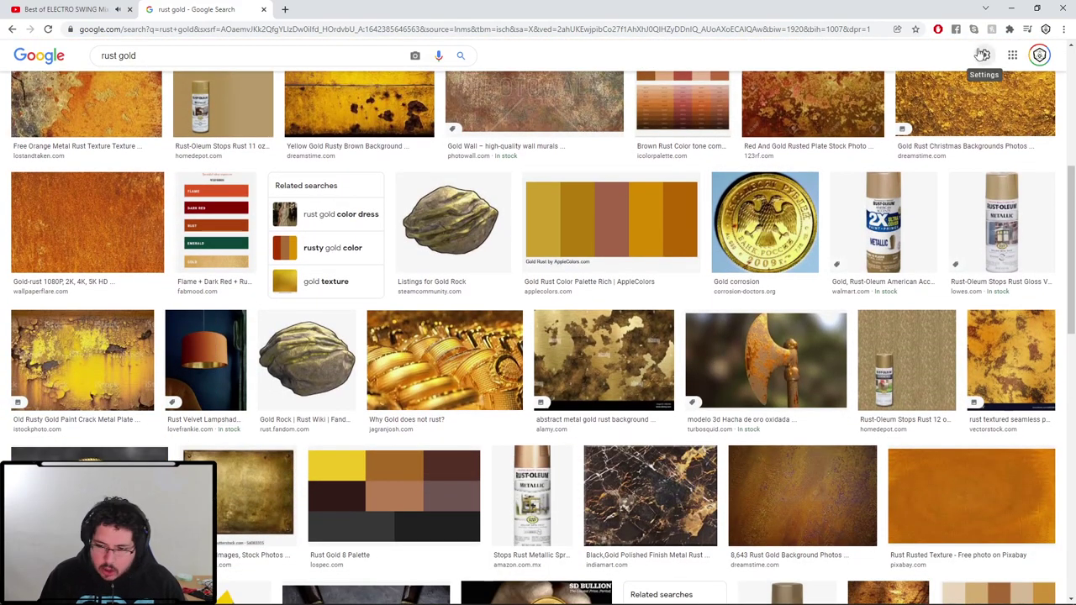
{"action": "left_click", "coordinate": [1011, 7]}
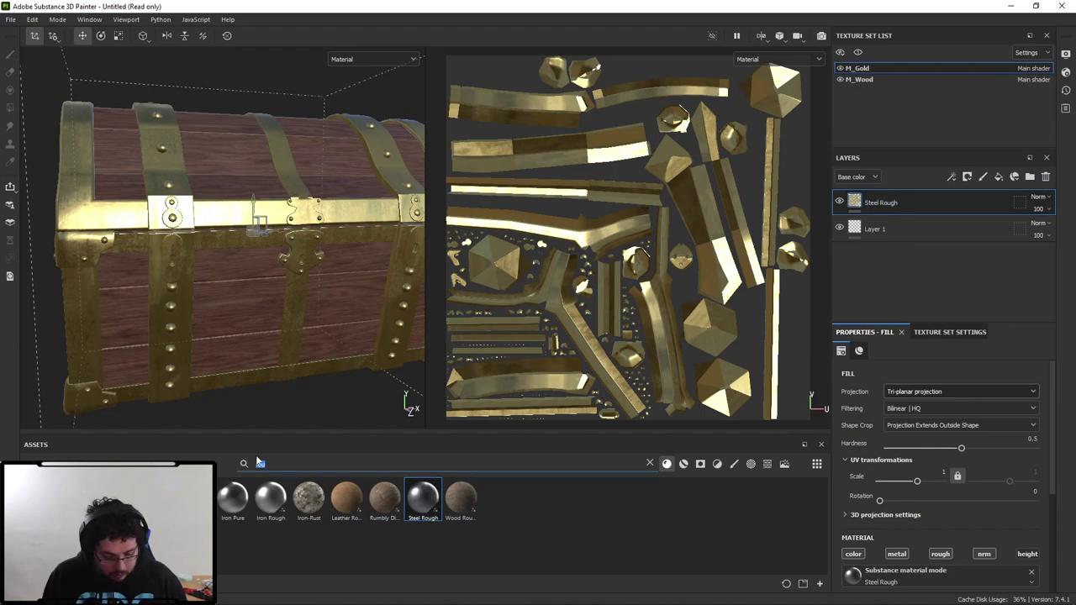
Find the Rust Fine material, add it as a layer above Steel Rough and give it a black mask.
{"action": "type", "text": "rust"}
{"action": "left_click_drag", "start_coordinate": [227, 498], "coordinate": [875, 206]}
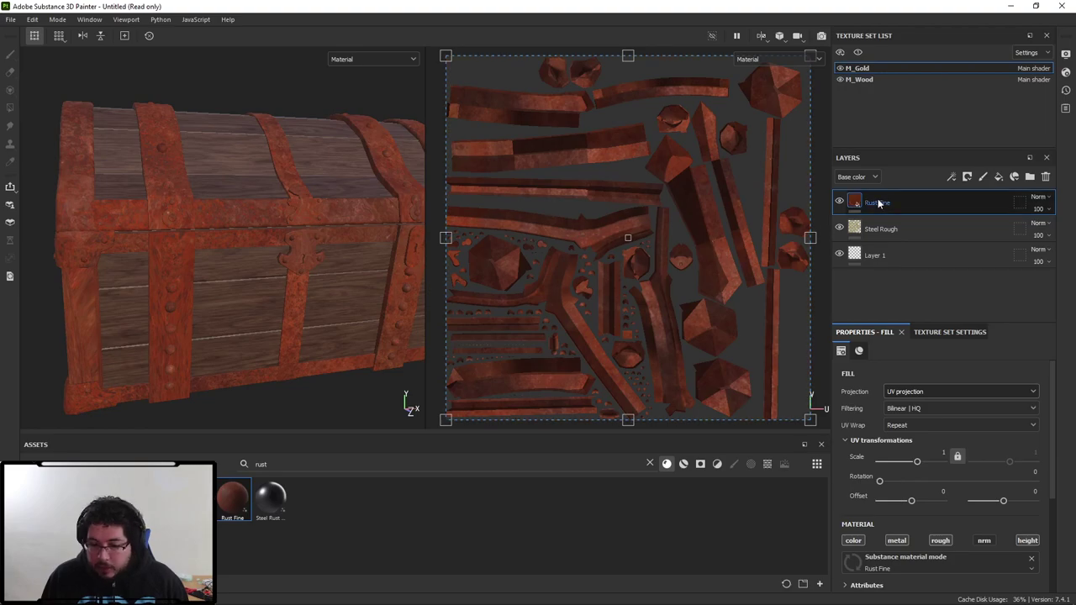
{"action": "right_click", "coordinate": [878, 206]}
{"action": "left_click", "coordinate": [920, 29]}
Add a Dirt generator to the Rust Fine layer's mask and check the metal fittings.
{"action": "right_click", "coordinate": [894, 205]}
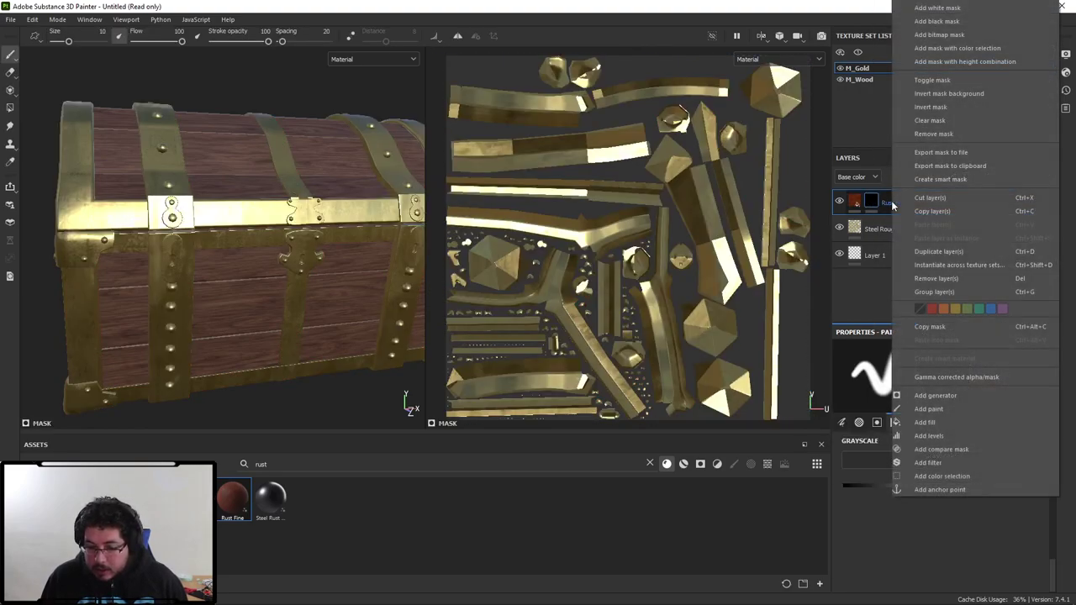
{"action": "left_click", "coordinate": [936, 380]}
{"action": "left_click", "coordinate": [936, 377]}
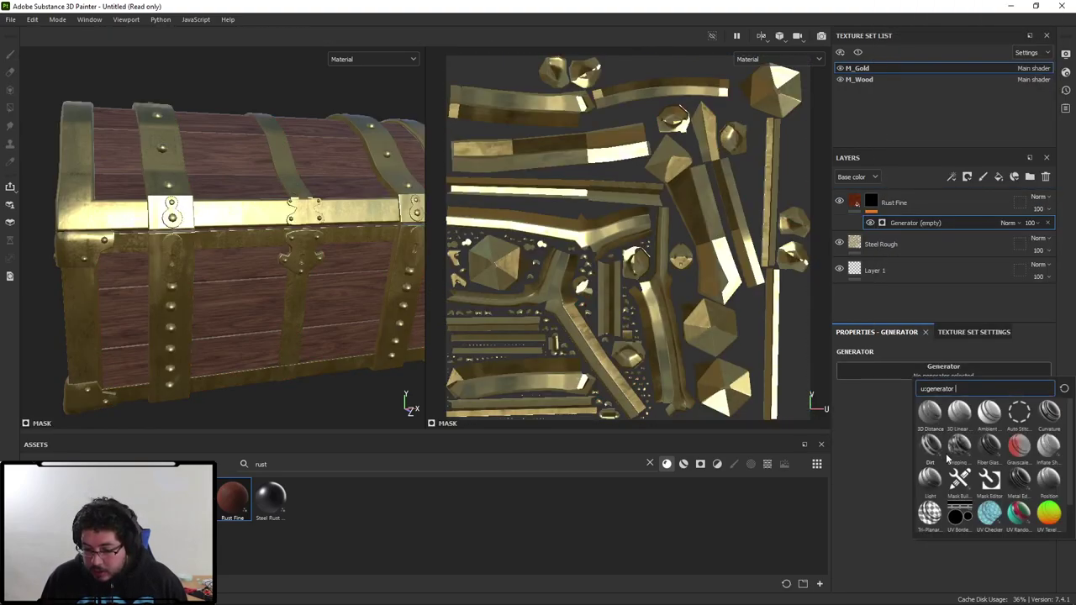
{"action": "left_click", "coordinate": [930, 448]}
{"action": "left_click_drag", "start_coordinate": [331, 278], "coordinate": [206, 296], "text": "alt"}
Bake all selected mesh maps for the M_Gold and M_Wood texture sets at an output size of 2048.
{"action": "left_click", "coordinate": [973, 333]}
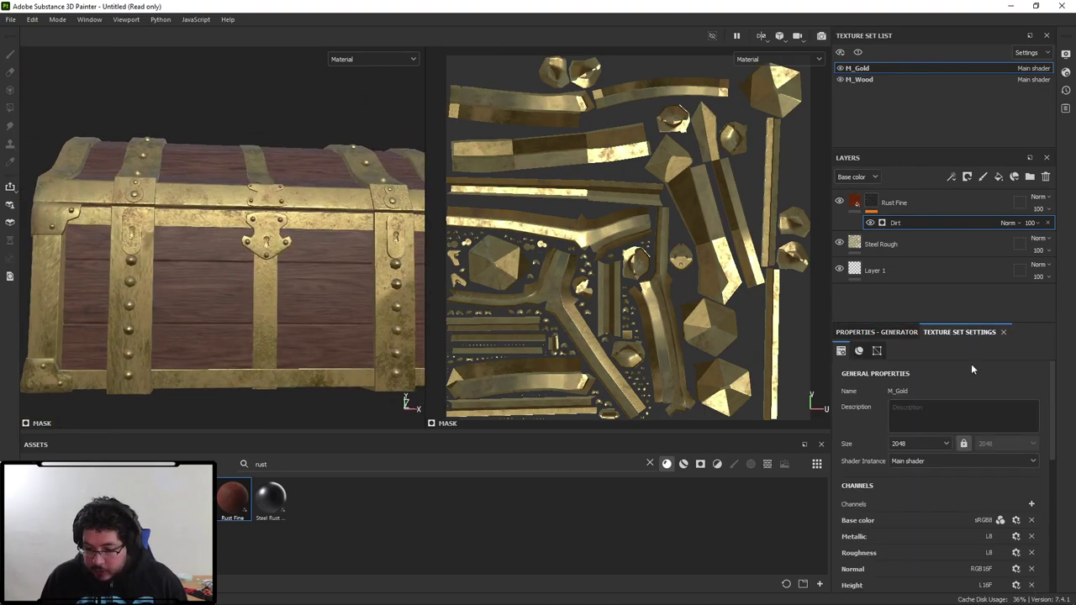
{"action": "scroll", "coordinate": [971, 495], "scroll_direction": "down", "scroll_amount": 5}
{"action": "left_click", "coordinate": [1005, 507]}
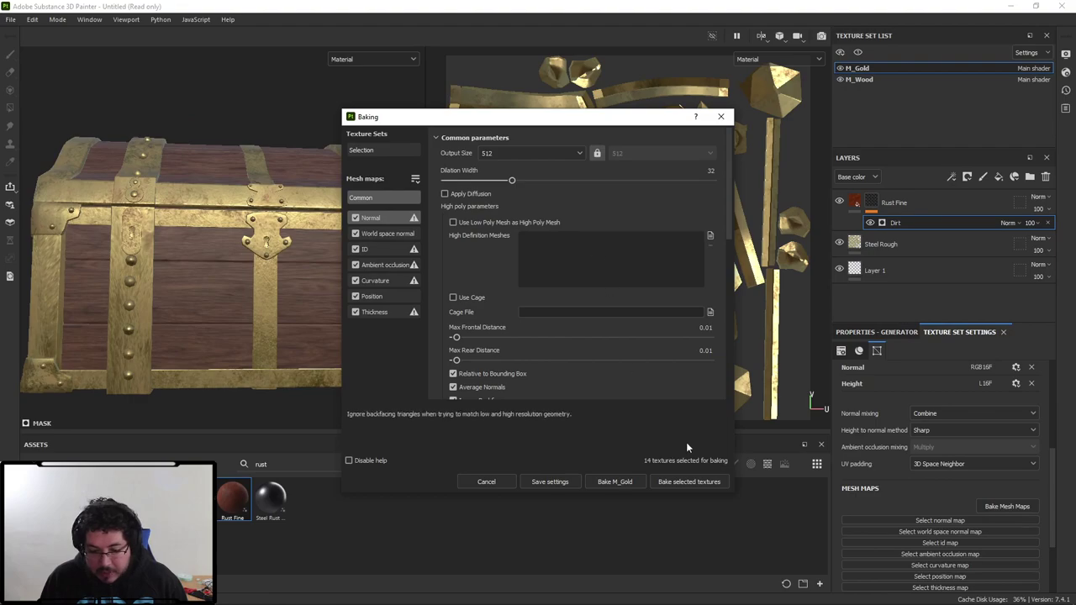
{"action": "left_click", "coordinate": [553, 152]}
{"action": "left_click", "coordinate": [510, 230]}
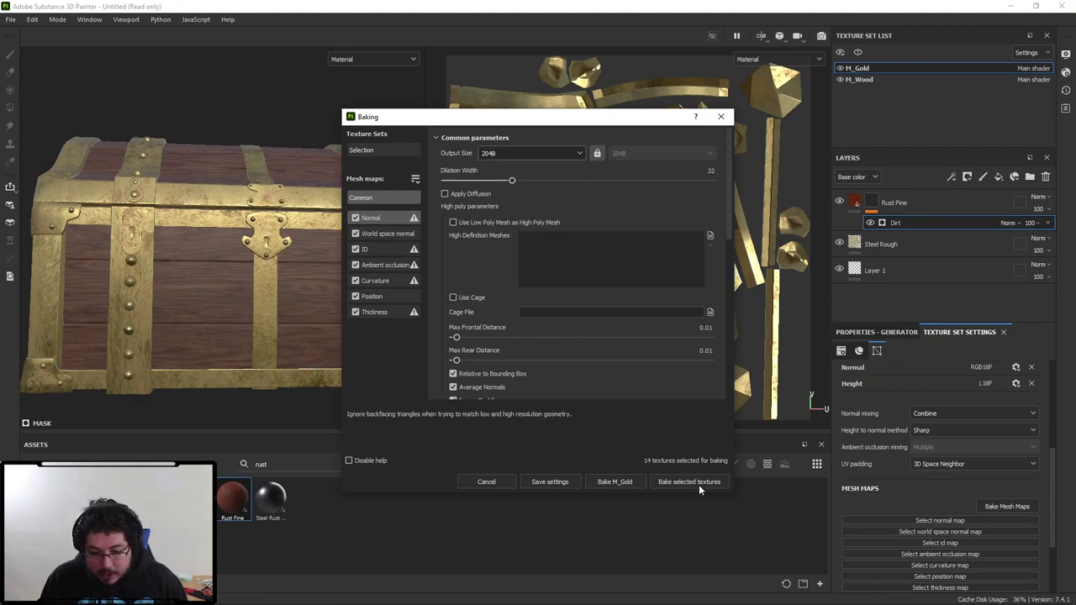
{"action": "left_click", "coordinate": [682, 484]}
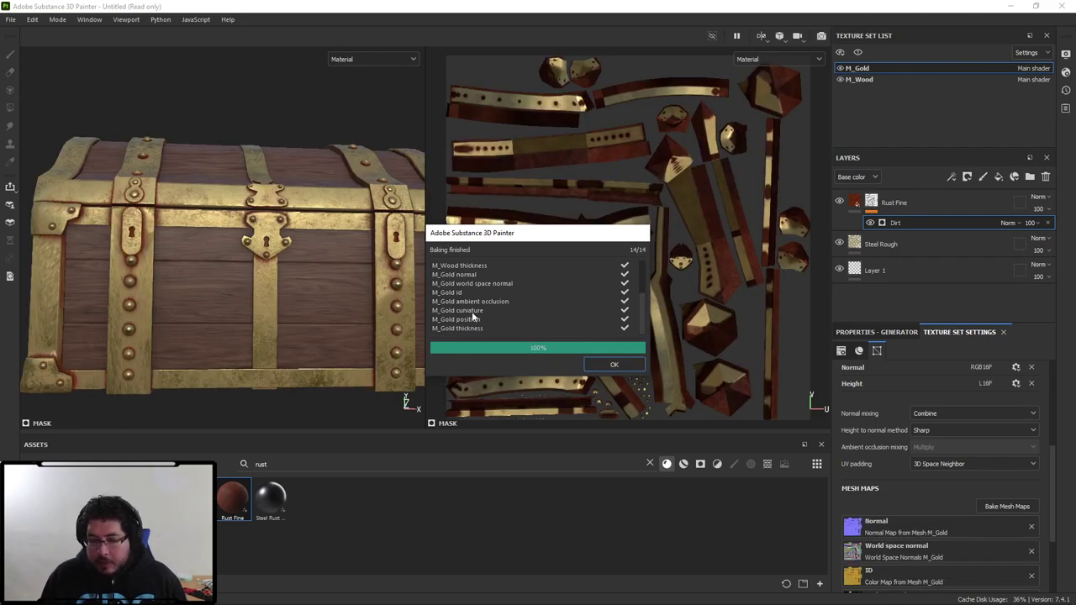
{"action": "left_click", "coordinate": [613, 364]}
Set the Rust Fine layer's blend mode to Multiply and inspect the rust around the lock.
{"action": "left_click_drag", "start_coordinate": [252, 305], "coordinate": [180, 312], "text": "alt"}
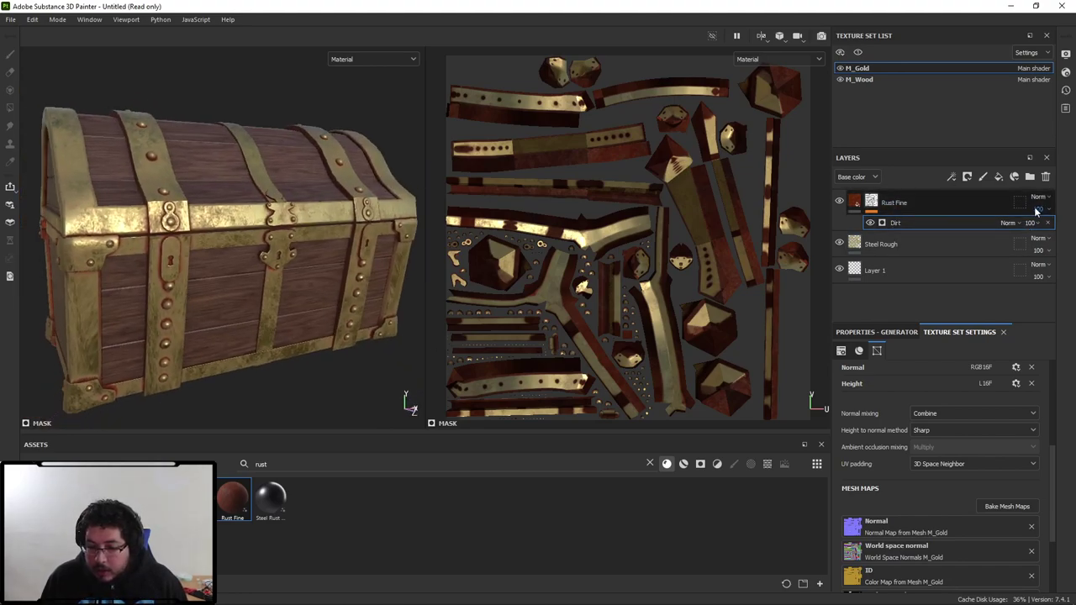
{"action": "left_click", "coordinate": [1038, 197]}
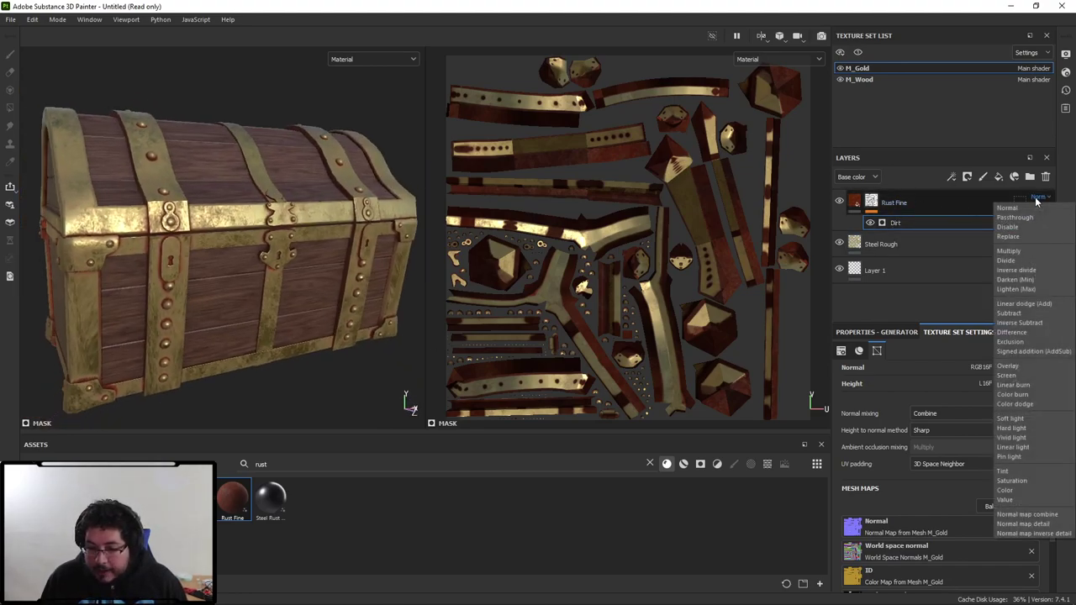
{"action": "left_click", "coordinate": [1020, 252]}
{"action": "left_click_drag", "start_coordinate": [408, 290], "coordinate": [341, 286], "text": "alt"}
{"action": "scroll", "coordinate": [389, 284], "scroll_direction": "up", "scroll_amount": 5}
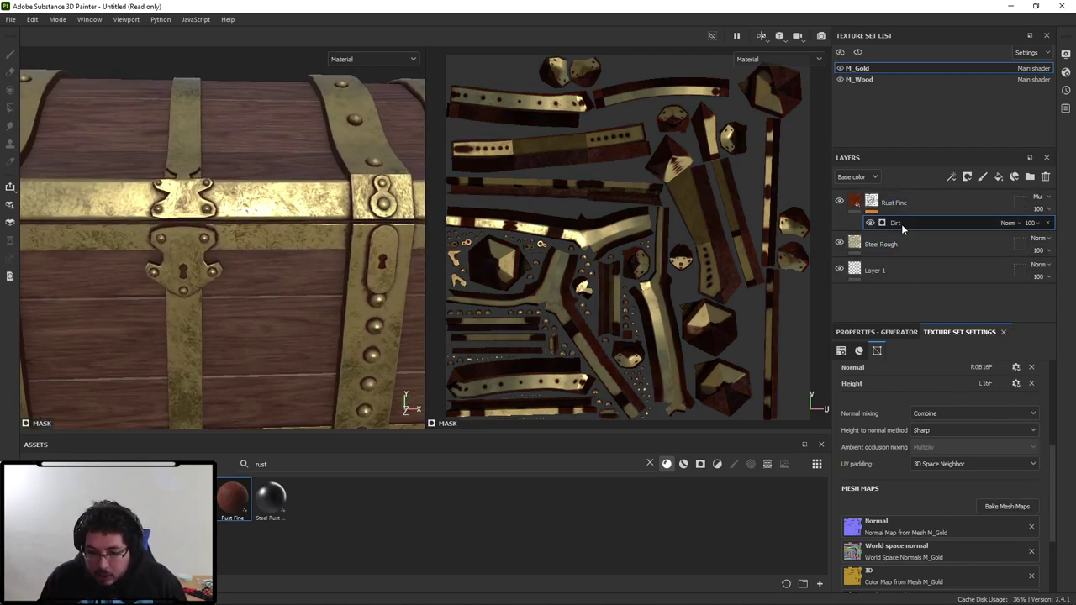
Set the Dirt generator's Dirt Level to 0.84 and its Grunge Amount to 0.15, checking the chest's fittings.
{"action": "scroll", "coordinate": [954, 433], "scroll_direction": "down", "scroll_amount": 3}
{"action": "scroll", "coordinate": [950, 423], "scroll_direction": "up", "scroll_amount": 4}
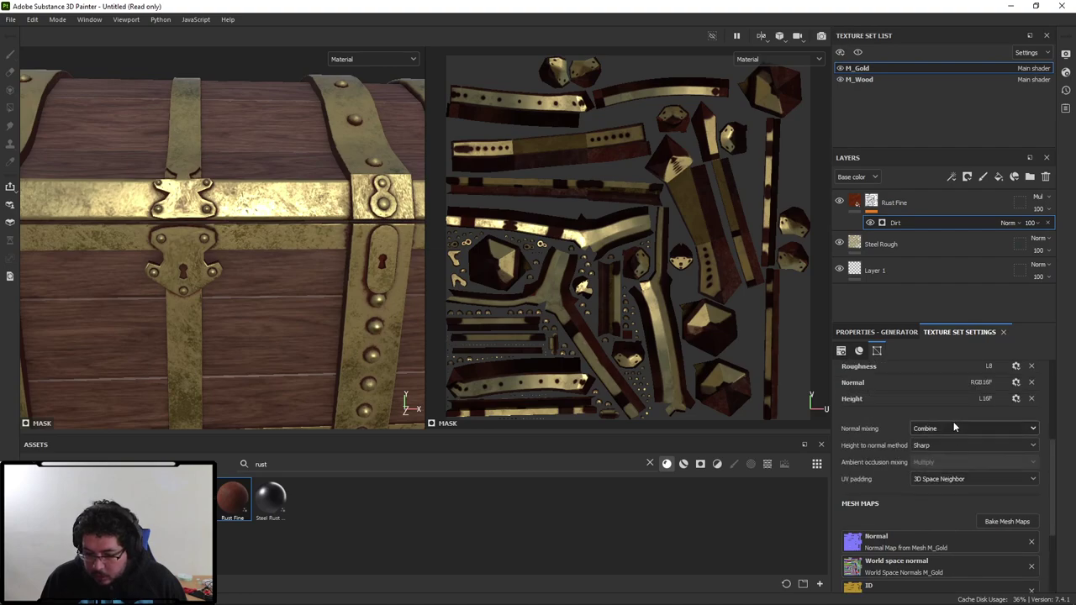
{"action": "scroll", "coordinate": [954, 426], "scroll_direction": "up", "scroll_amount": 5}
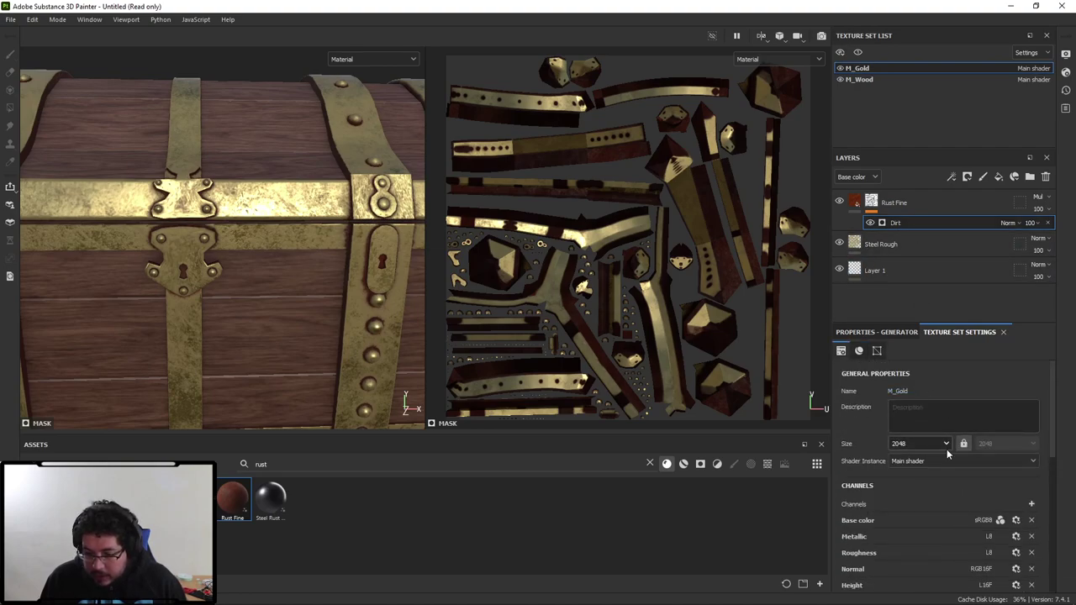
{"action": "scroll", "coordinate": [948, 454], "scroll_direction": "down", "scroll_amount": 6}
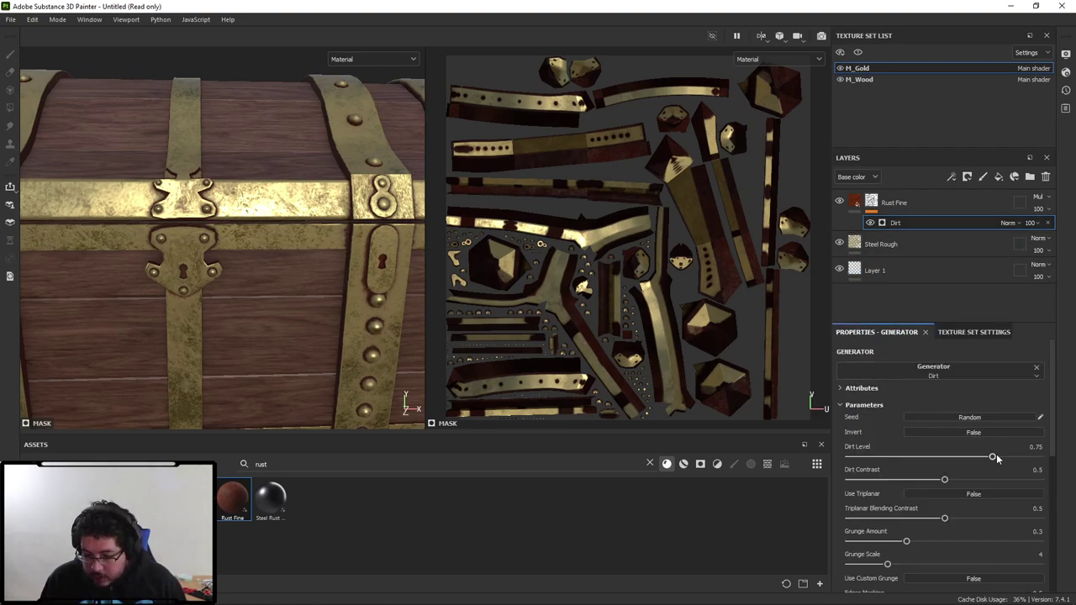
{"action": "left_click_drag", "start_coordinate": [996, 457], "coordinate": [1011, 456]}
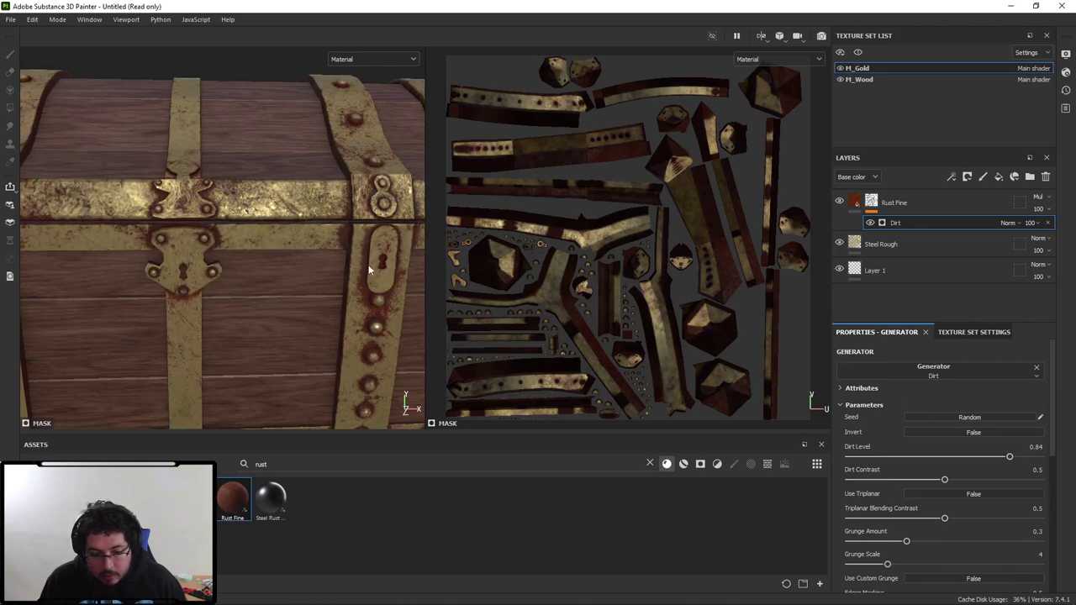
{"action": "left_click_drag", "start_coordinate": [368, 270], "coordinate": [422, 277], "text": "alt"}
{"action": "left_click_drag", "start_coordinate": [906, 541], "coordinate": [879, 539]}
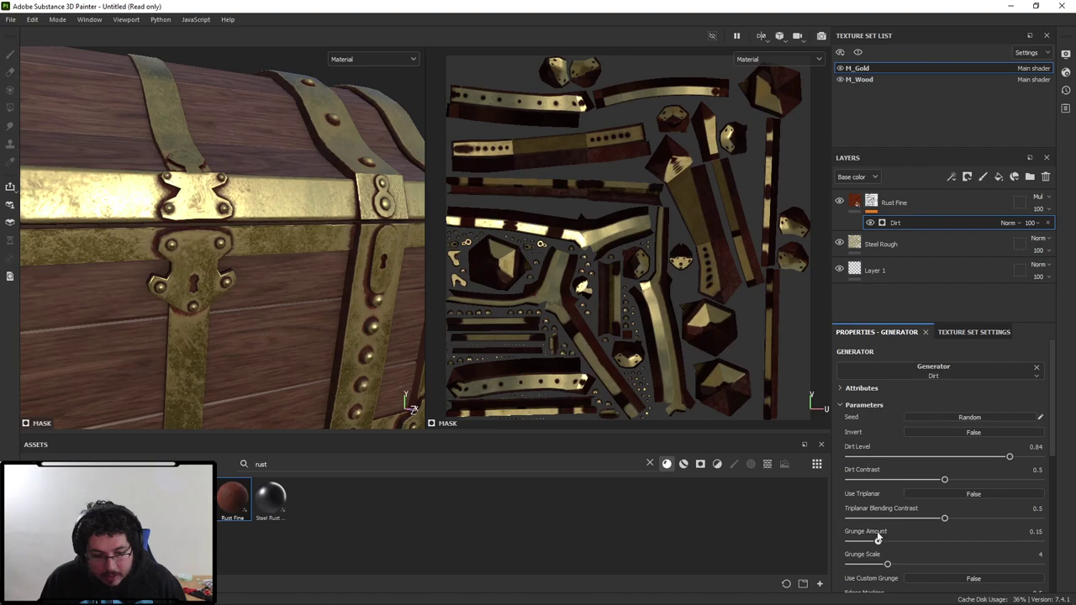
{"action": "right_click_drag", "start_coordinate": [245, 341], "coordinate": [168, 290], "text": "alt"}
{"action": "left_click_drag", "start_coordinate": [168, 290], "coordinate": [212, 277], "text": "alt"}
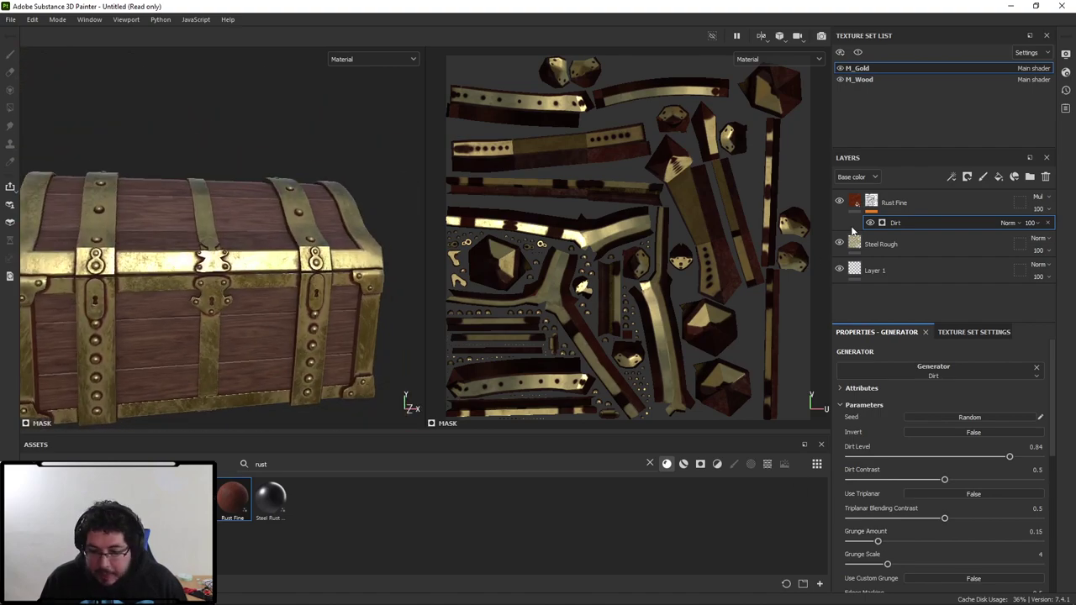
Add a fill to the Rust Fine mask and assign it the BnW Spots 1 texture as its grayscale.
{"action": "left_click", "coordinate": [871, 201]}
{"action": "right_click", "coordinate": [871, 202]}
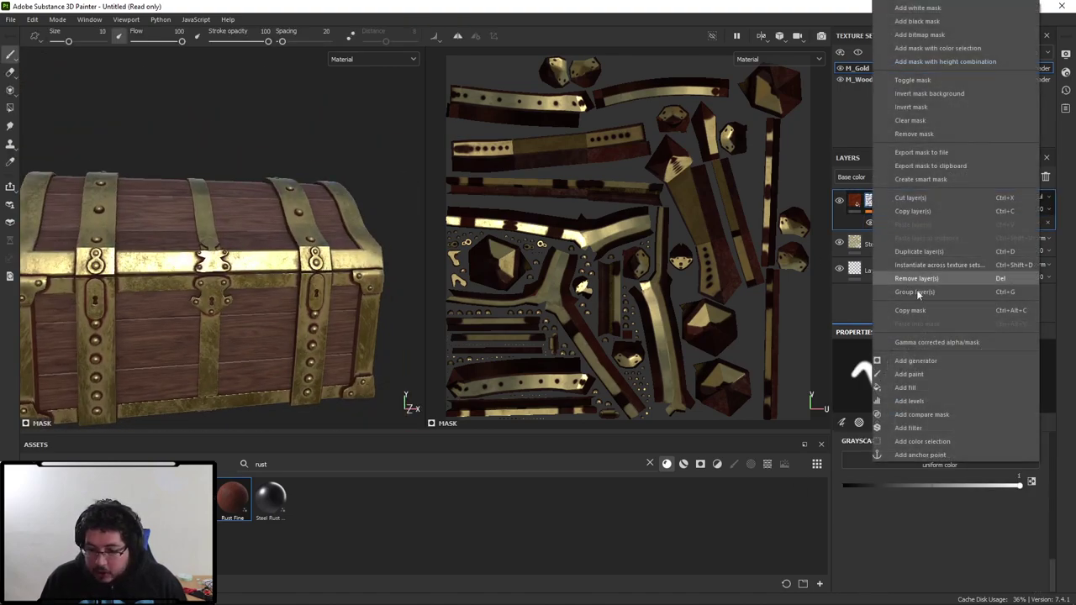
{"action": "left_click", "coordinate": [916, 387]}
{"action": "left_click", "coordinate": [940, 542]}
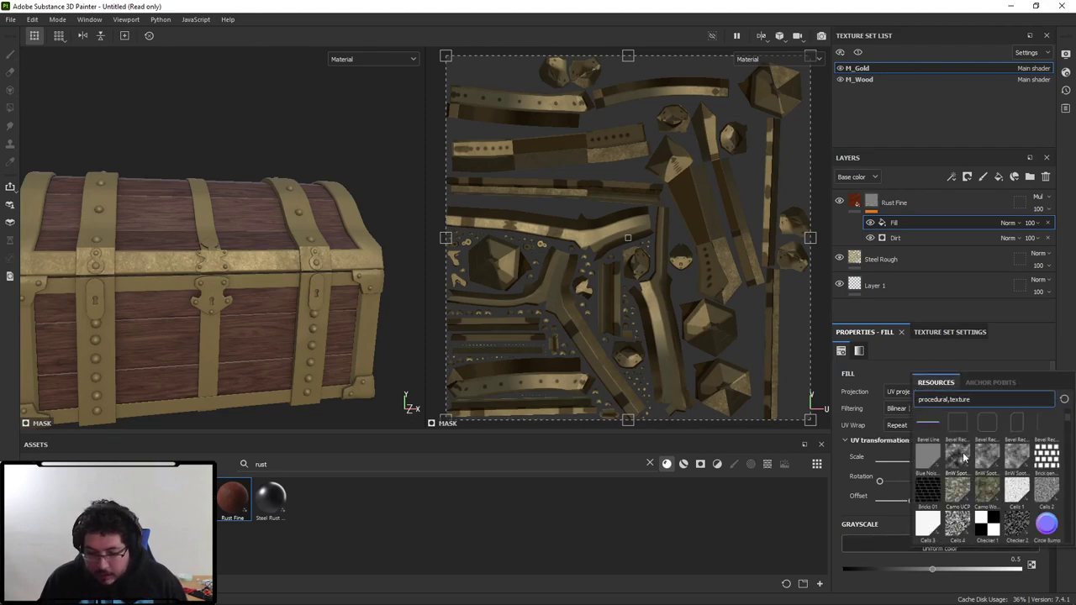
{"action": "left_click", "coordinate": [964, 459]}
Set the BnW Spots 1 fill's Scale to 3.8 and its Balance to 0.82.
{"action": "scroll", "coordinate": [892, 436], "scroll_direction": "down", "scroll_amount": 2}
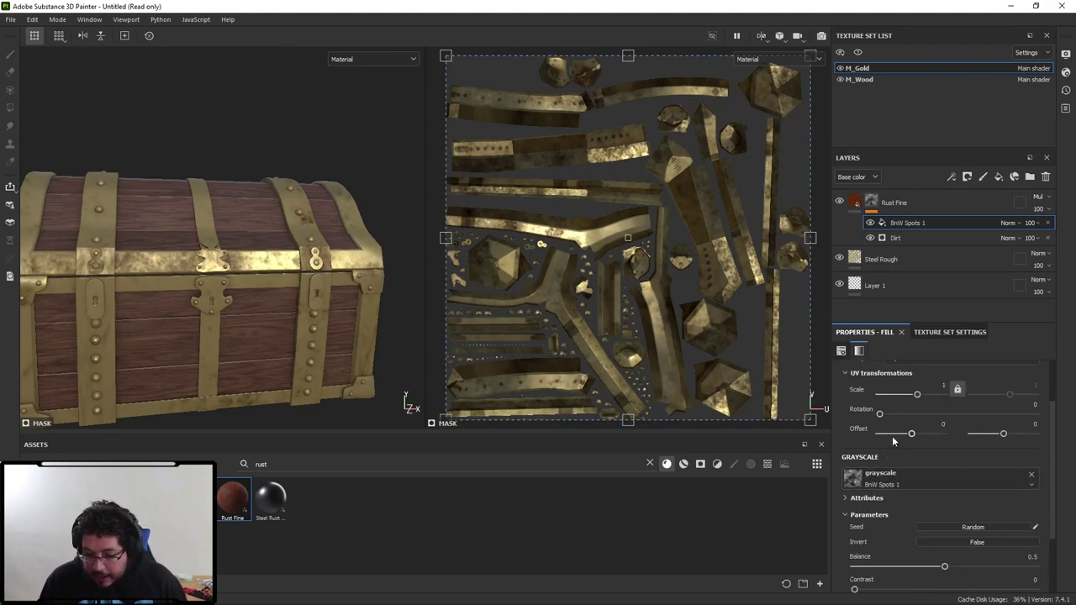
{"action": "left_click_drag", "start_coordinate": [918, 398], "coordinate": [922, 398]}
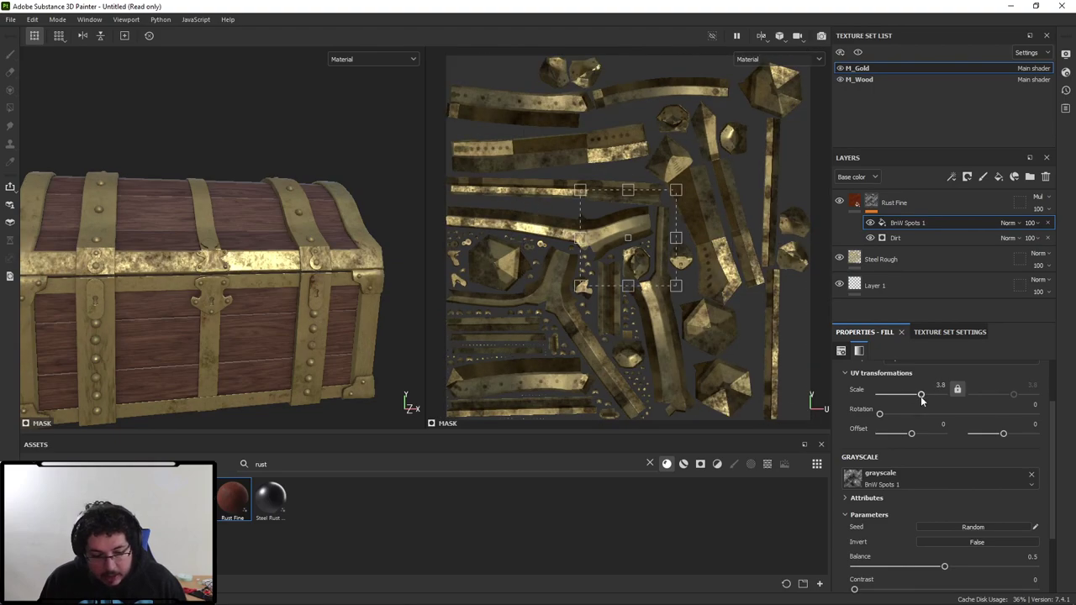
{"action": "left_click_drag", "start_coordinate": [948, 570], "coordinate": [1002, 564]}
{"action": "left_click_drag", "start_coordinate": [351, 276], "coordinate": [320, 272], "text": "alt"}
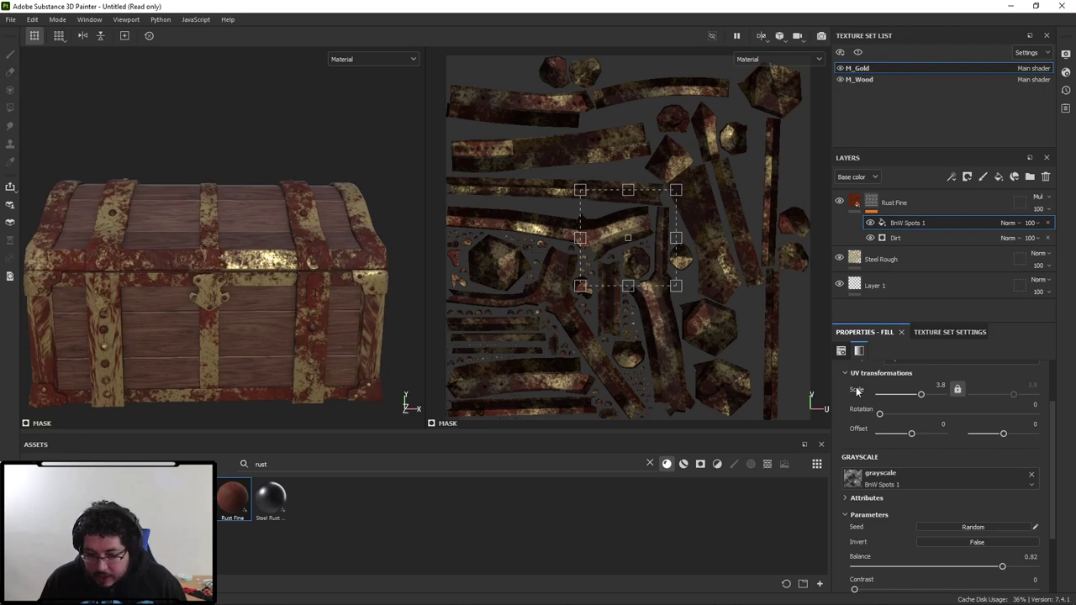
Change the BnW Spots 1 fill's projection to Tri-planar projection and check the rust pattern on the chest.
{"action": "scroll", "coordinate": [858, 392], "scroll_direction": "up", "scroll_amount": 2}
{"action": "left_click", "coordinate": [907, 394]}
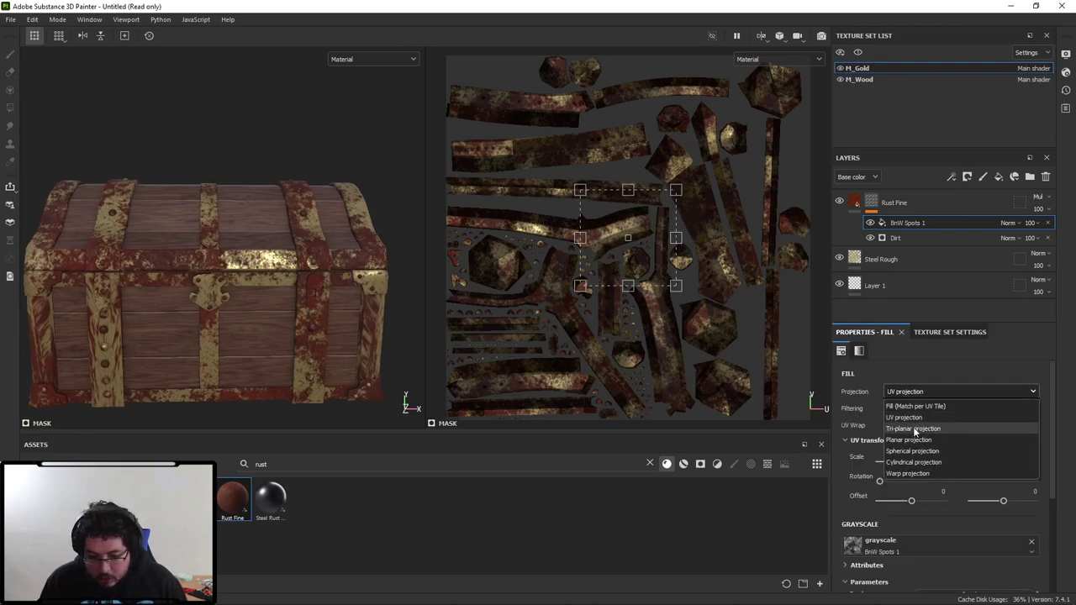
{"action": "left_click", "coordinate": [913, 429]}
{"action": "left_click_drag", "start_coordinate": [255, 288], "coordinate": [353, 277], "text": "alt"}
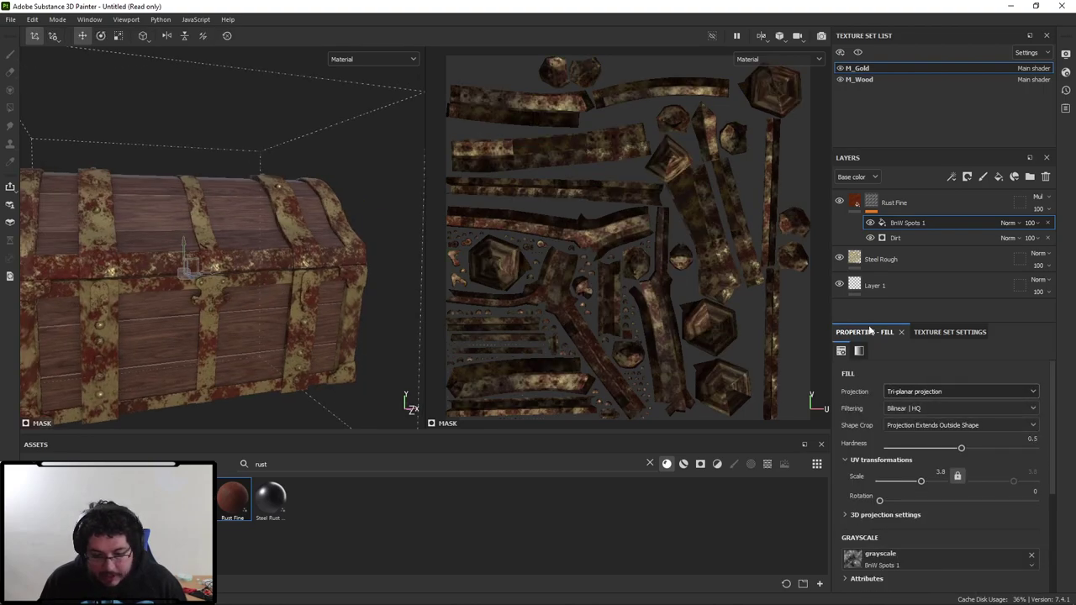
Set the BnW Spots 1 fill's blend mode to Multiply within the Rust Fine mask and inspect the chest's metal fittings.
{"action": "left_click", "coordinate": [1004, 223]}
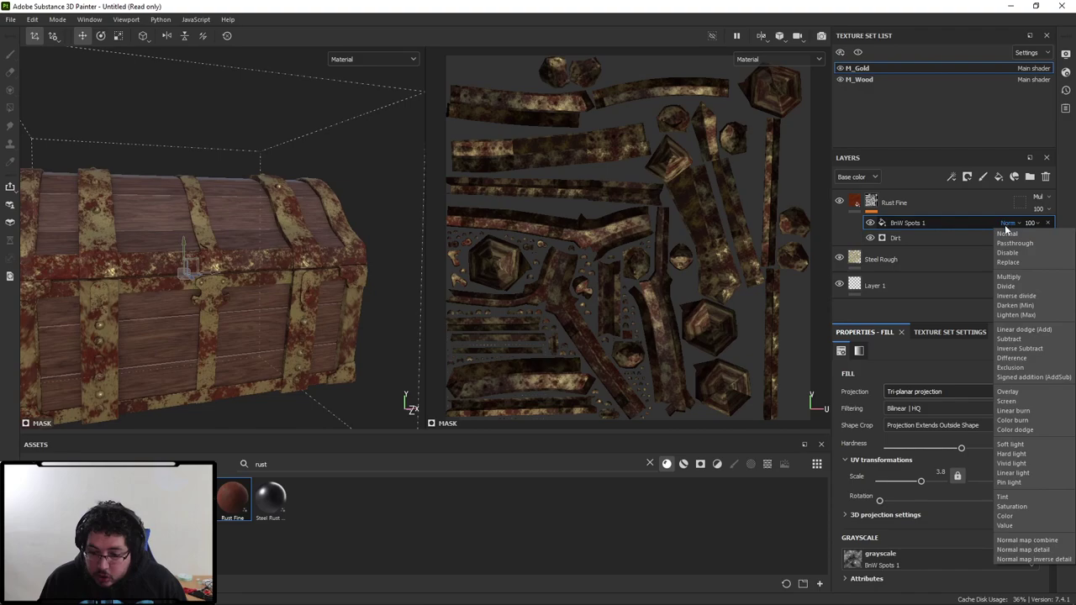
{"action": "left_click", "coordinate": [1008, 276]}
{"action": "scroll", "coordinate": [359, 343], "scroll_direction": "up", "scroll_amount": 2}
{"action": "left_click_drag", "start_coordinate": [360, 342], "coordinate": [220, 286], "text": "alt"}
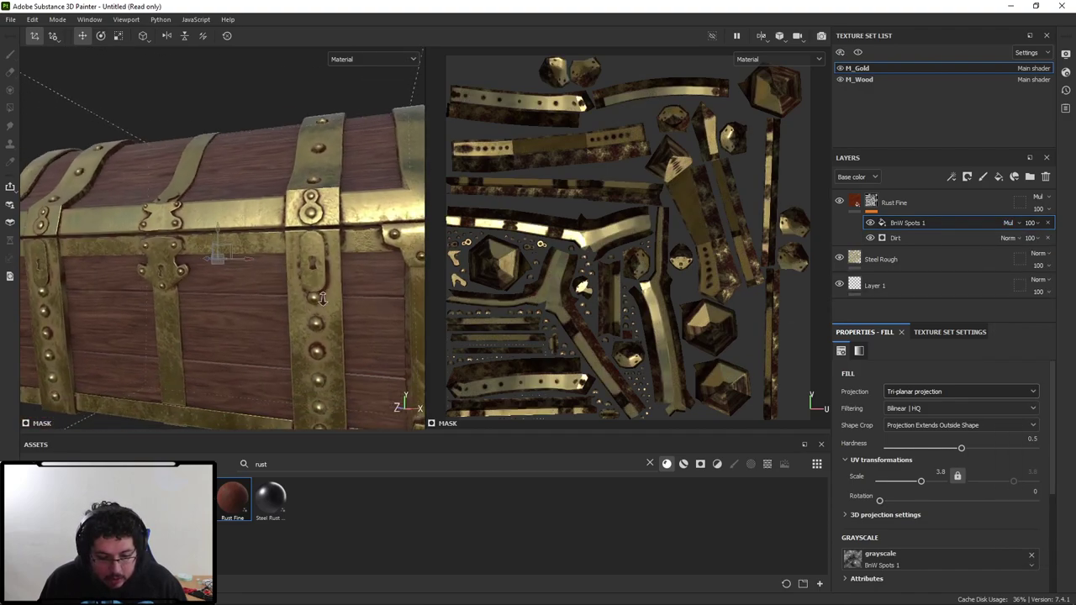
{"action": "right_click_drag", "start_coordinate": [253, 281], "coordinate": [373, 282], "text": "alt"}
{"action": "right_click_drag", "start_coordinate": [294, 245], "coordinate": [92, 233], "text": "alt"}
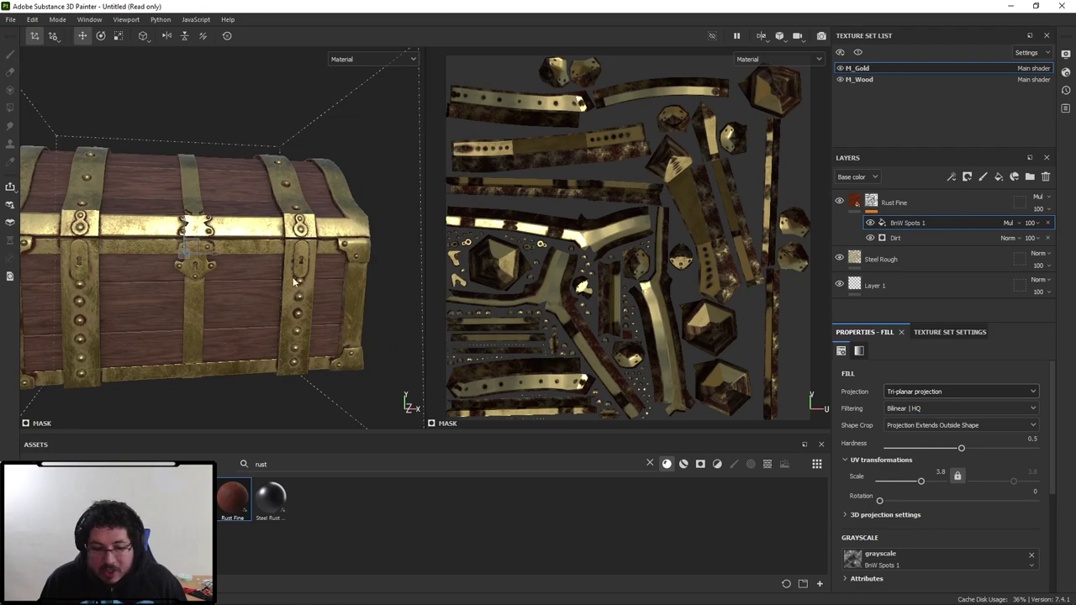
{"action": "mouse_move", "coordinate": [296, 281]}
{"action": "left_mouse_down", "text": "alt"}
{"action": "mouse_move", "coordinate": [273, 284]}
{"action": "mouse_move", "coordinate": [289, 286]}
{"action": "left_mouse_up", "text": "alt"}
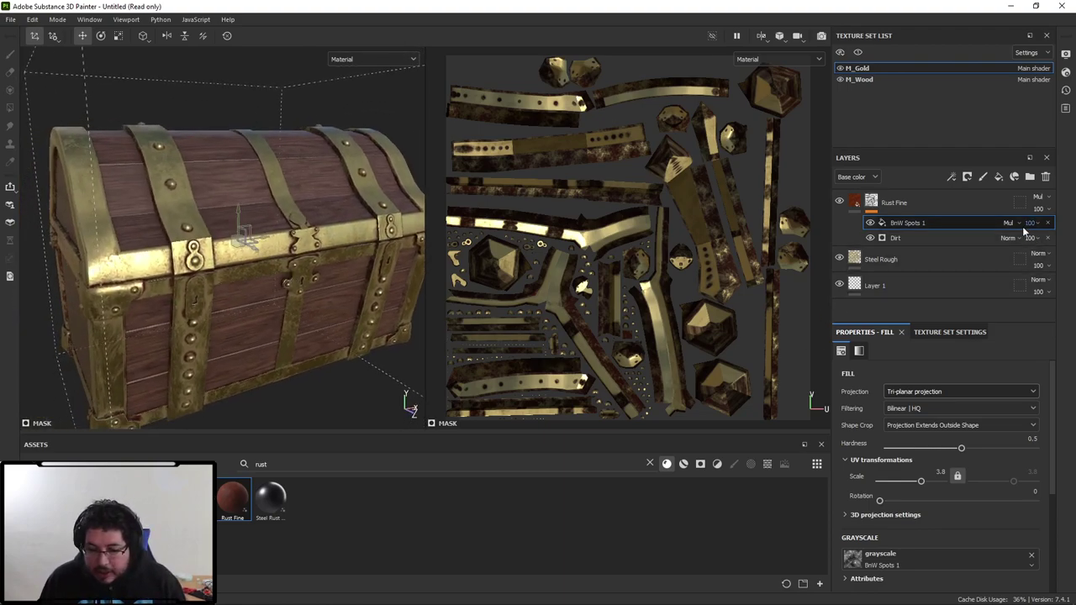
{"action": "scroll", "coordinate": [960, 450], "scroll_direction": "down", "scroll_amount": 3}
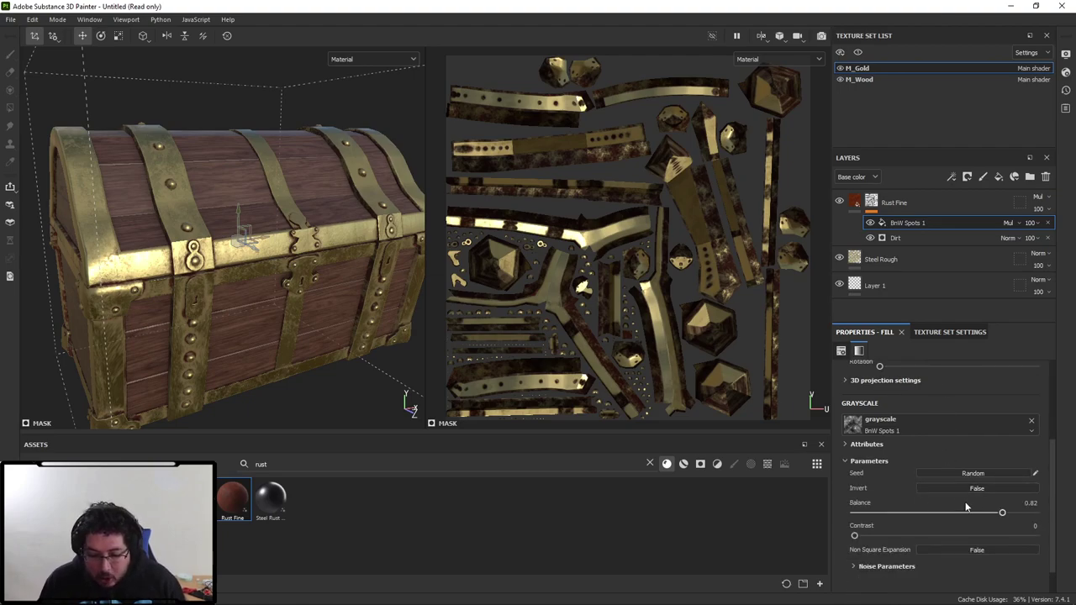
Set the Balance of the BnW Spots 1 fill in the Rust Fine mask to 0.86.
{"action": "left_click_drag", "start_coordinate": [998, 514], "coordinate": [1006, 482]}
{"action": "left_click_drag", "start_coordinate": [312, 271], "coordinate": [244, 285], "text": "alt"}
{"action": "scroll", "coordinate": [236, 273], "scroll_direction": "down", "scroll_amount": 3}
{"action": "left_click_drag", "start_coordinate": [145, 232], "coordinate": [181, 282], "text": "alt"}
{"action": "scroll", "coordinate": [173, 249], "scroll_direction": "up", "scroll_amount": 3}
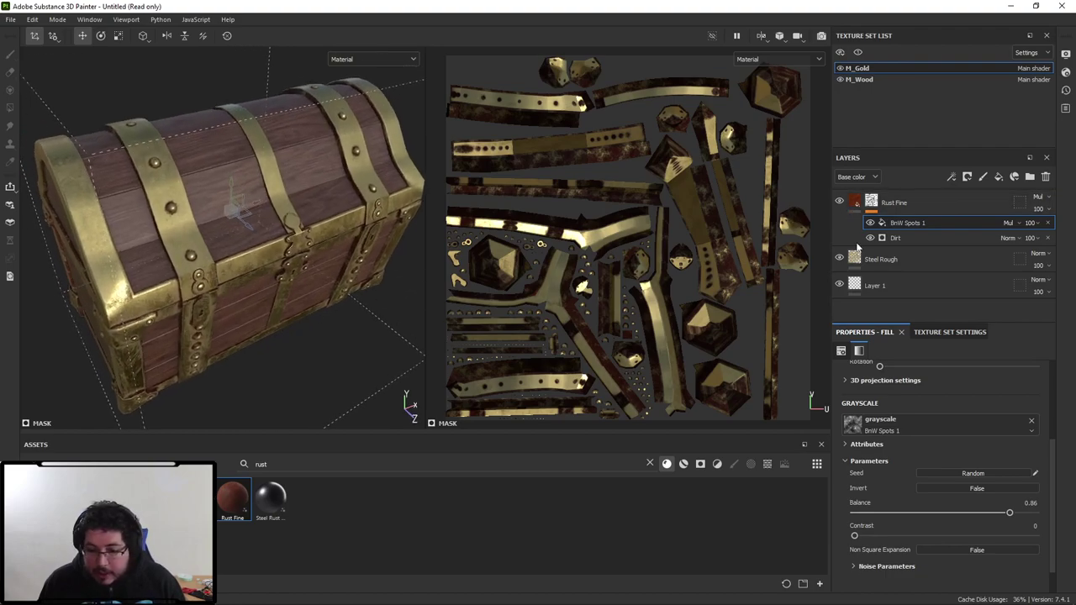
In the M_Wood texture set, change the Wood Walnut material's color to the slightly lighter brown 412D25.
{"action": "left_click", "coordinate": [863, 80]}
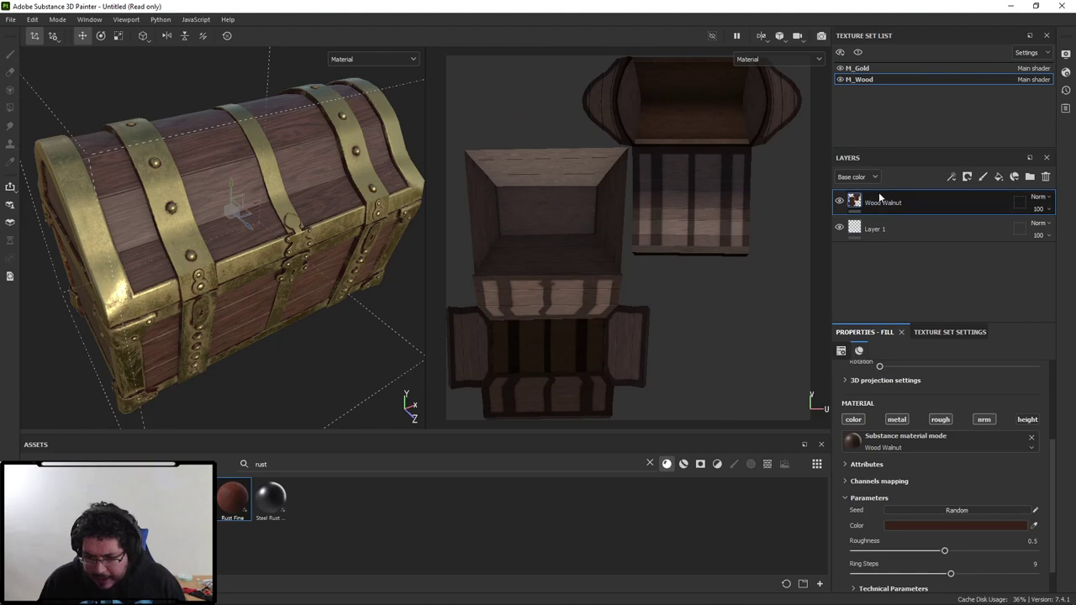
{"action": "scroll", "coordinate": [931, 462], "scroll_direction": "down", "scroll_amount": 1}
{"action": "left_click", "coordinate": [921, 490]}
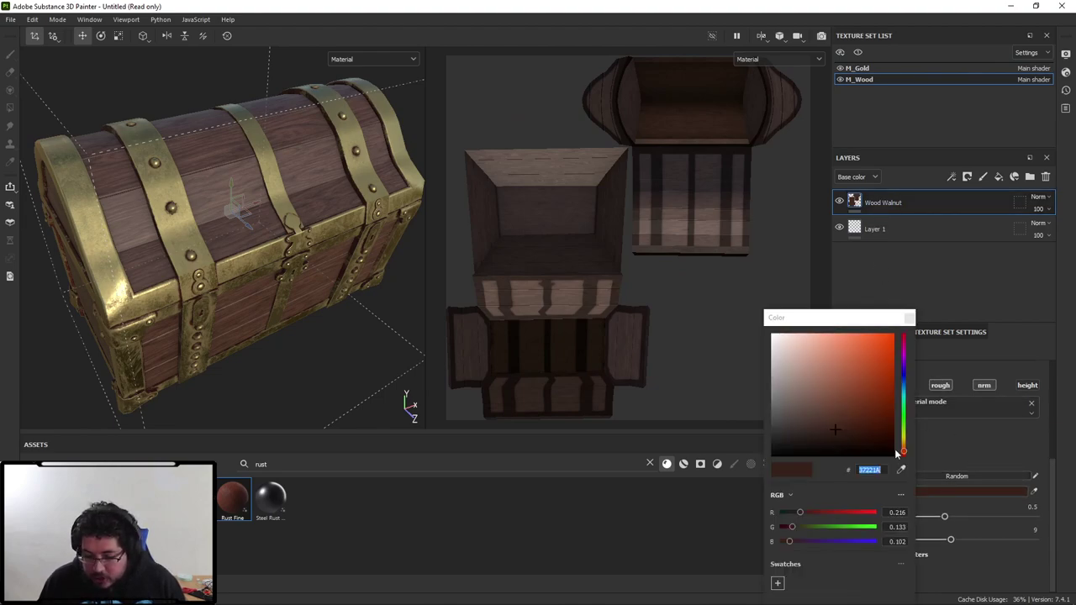
{"action": "left_click_drag", "start_coordinate": [828, 432], "coordinate": [826, 424]}
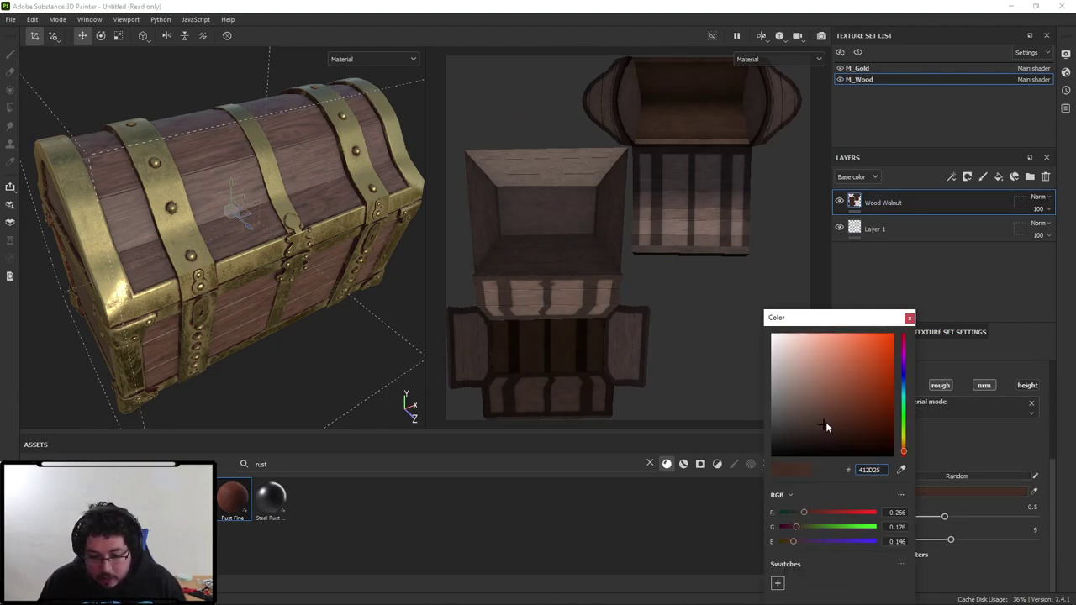
{"action": "left_click", "coordinate": [909, 317]}
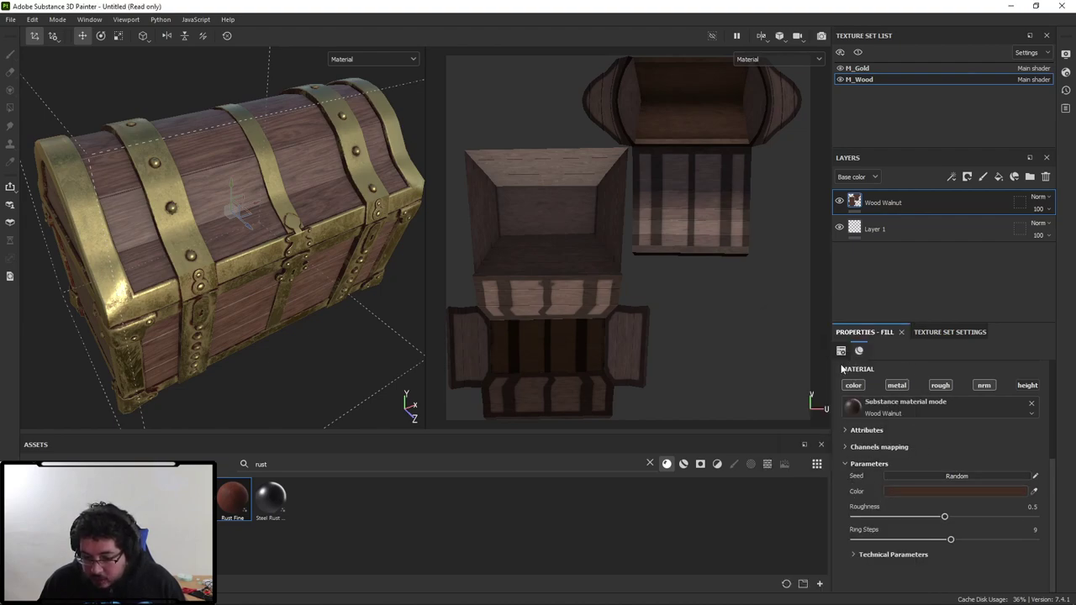
Set the Wood Walnut material's roughness to 0.72 and inspect the lid's wood up close.
{"action": "left_click", "coordinate": [938, 333]}
{"action": "left_click", "coordinate": [860, 333]}
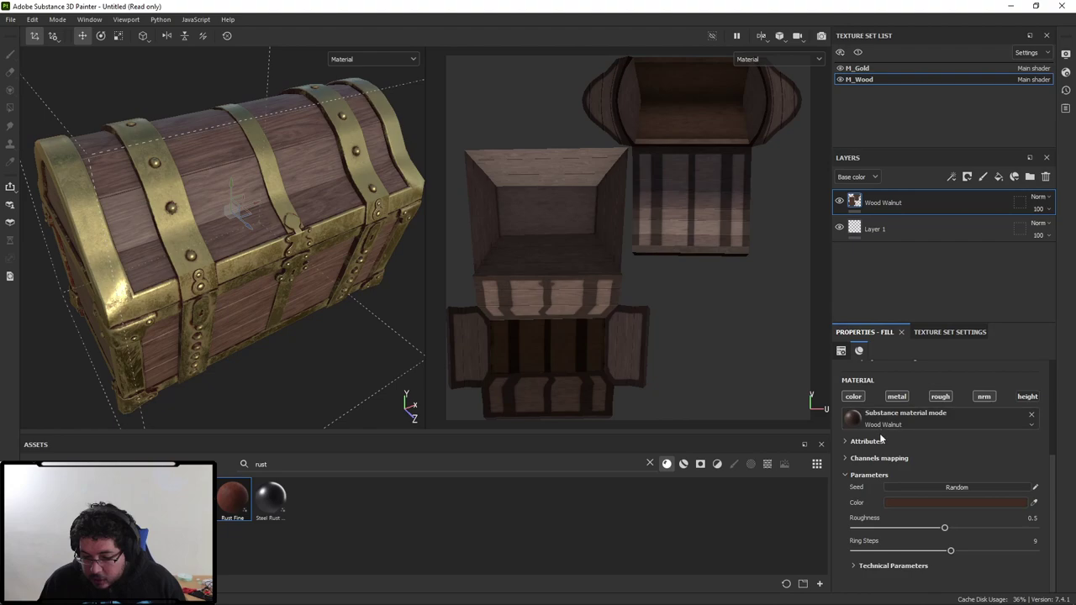
{"action": "left_click_drag", "start_coordinate": [944, 529], "coordinate": [990, 527]}
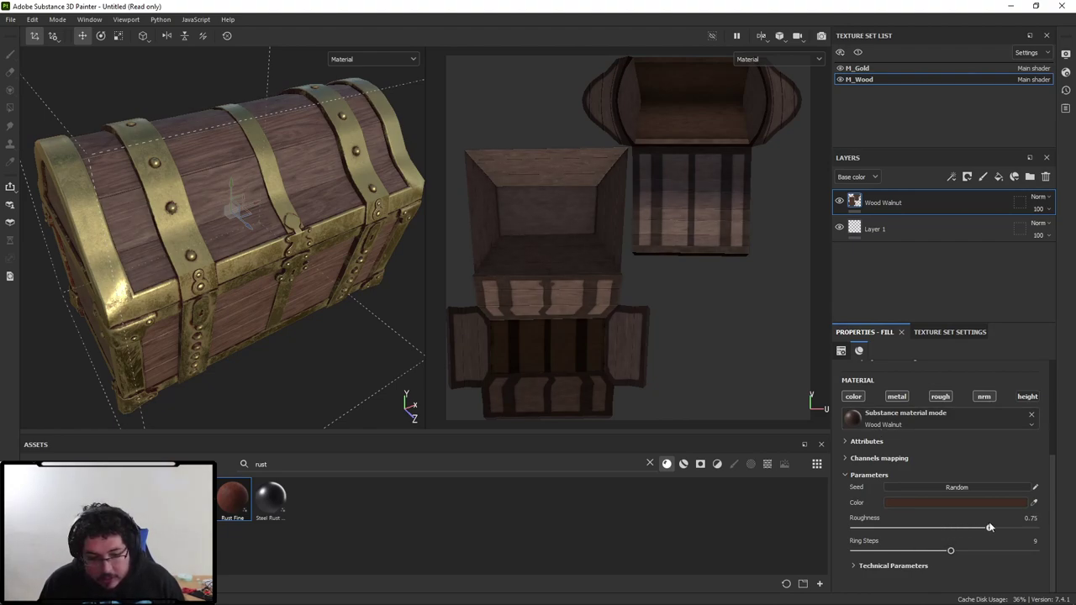
{"action": "scroll", "coordinate": [360, 344], "scroll_direction": "up", "scroll_amount": 6}
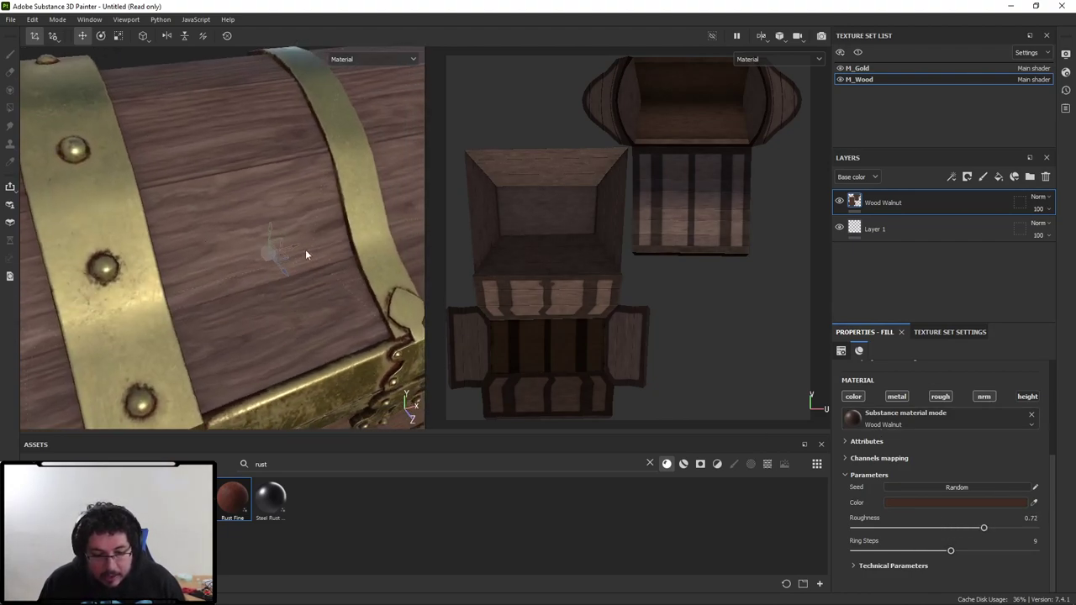
Search the assets for wood and add the Wood Rough material as a layer above Wood Walnut.
{"action": "left_click", "coordinate": [296, 463]}
{"action": "type", "text": "wood"}
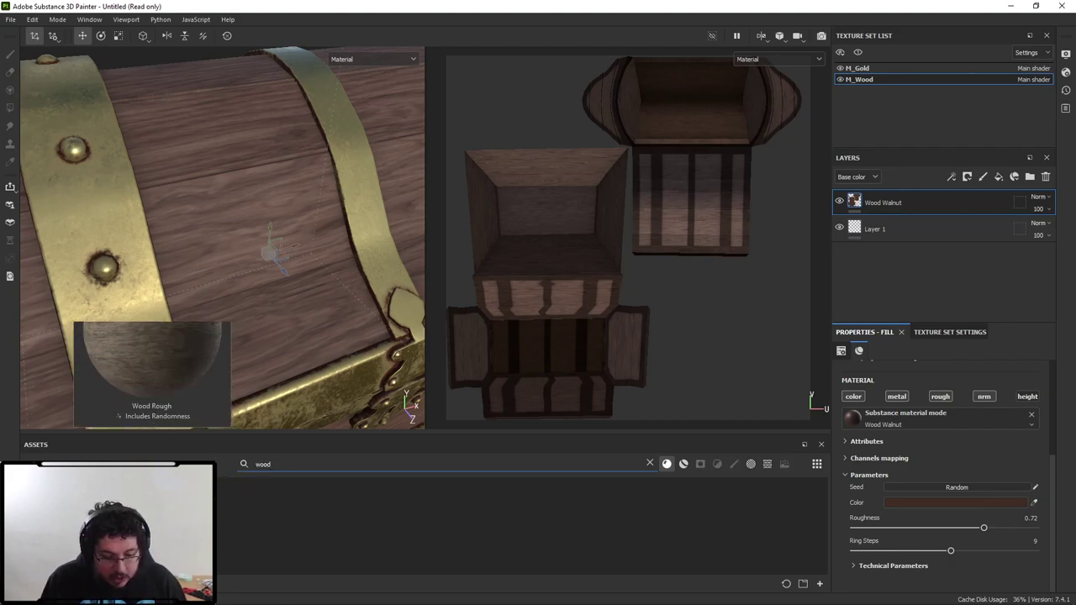
{"action": "left_click_drag", "start_coordinate": [151, 506], "coordinate": [893, 197]}
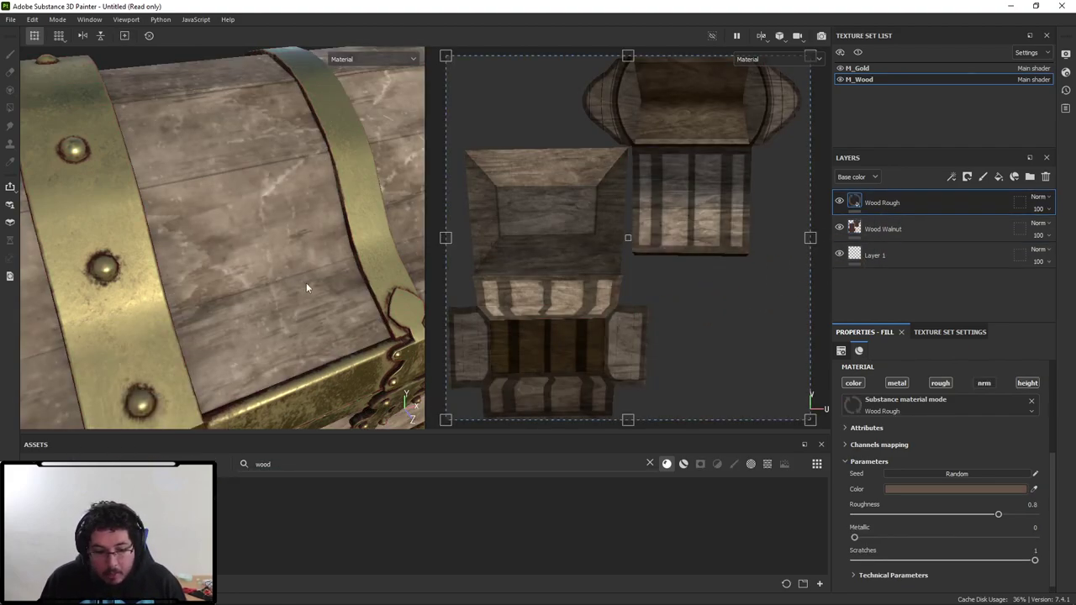
{"action": "scroll", "coordinate": [306, 282], "scroll_direction": "down", "scroll_amount": 5}
{"action": "left_click_drag", "start_coordinate": [306, 282], "coordinate": [356, 204], "text": "alt"}
{"action": "middle_click_drag", "start_coordinate": [356, 204], "coordinate": [284, 170], "text": "alt"}
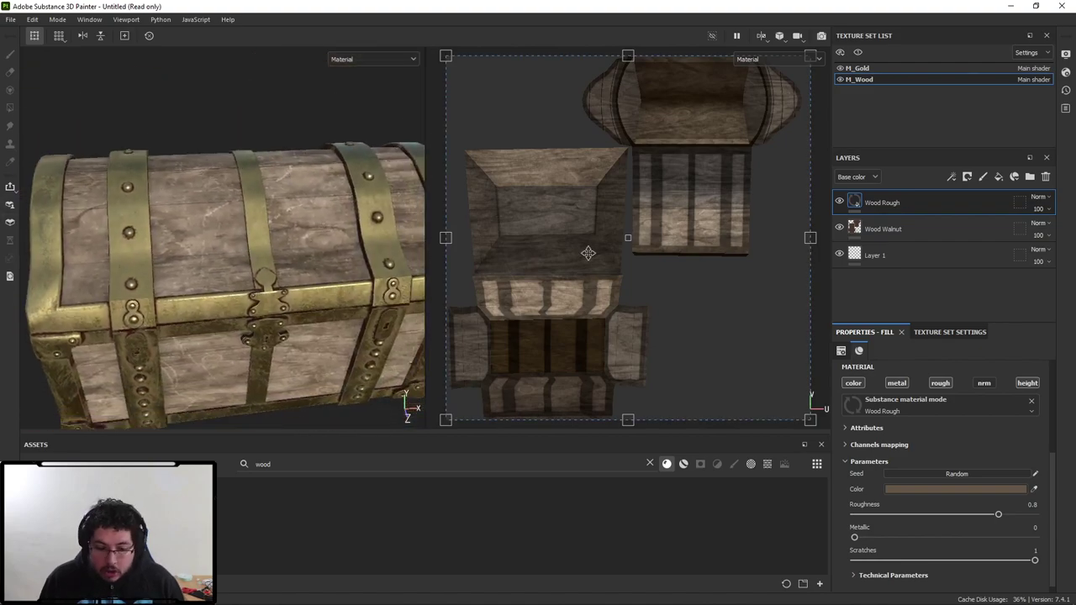
Set the Wood Rough layer's base color blending to Linear dodge (Add) and its opacity to 0.
{"action": "left_click", "coordinate": [1039, 197]}
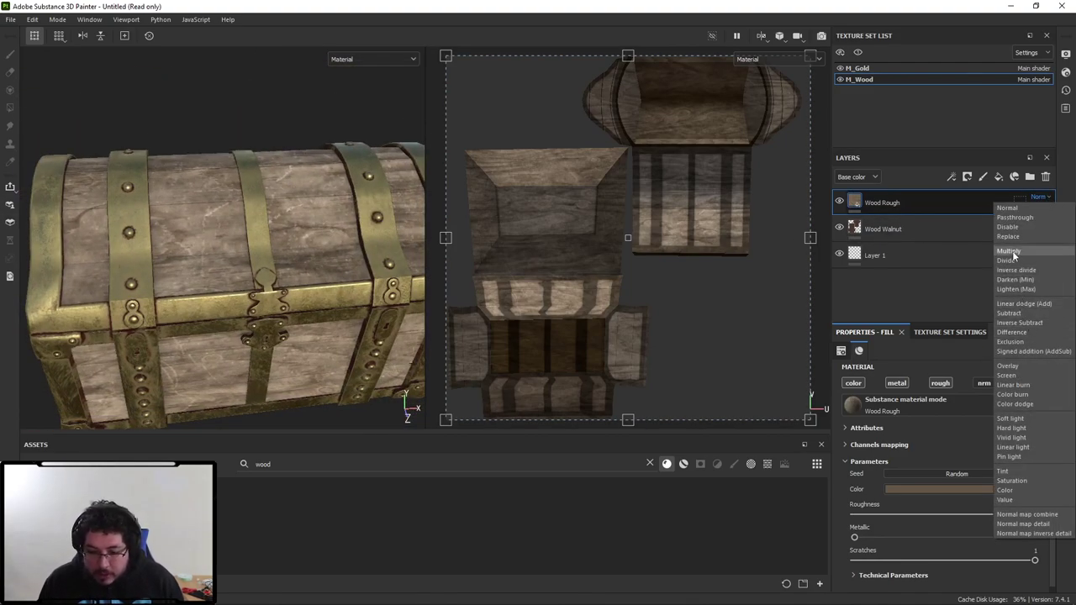
{"action": "left_click", "coordinate": [1011, 251]}
{"action": "left_click", "coordinate": [1039, 196]}
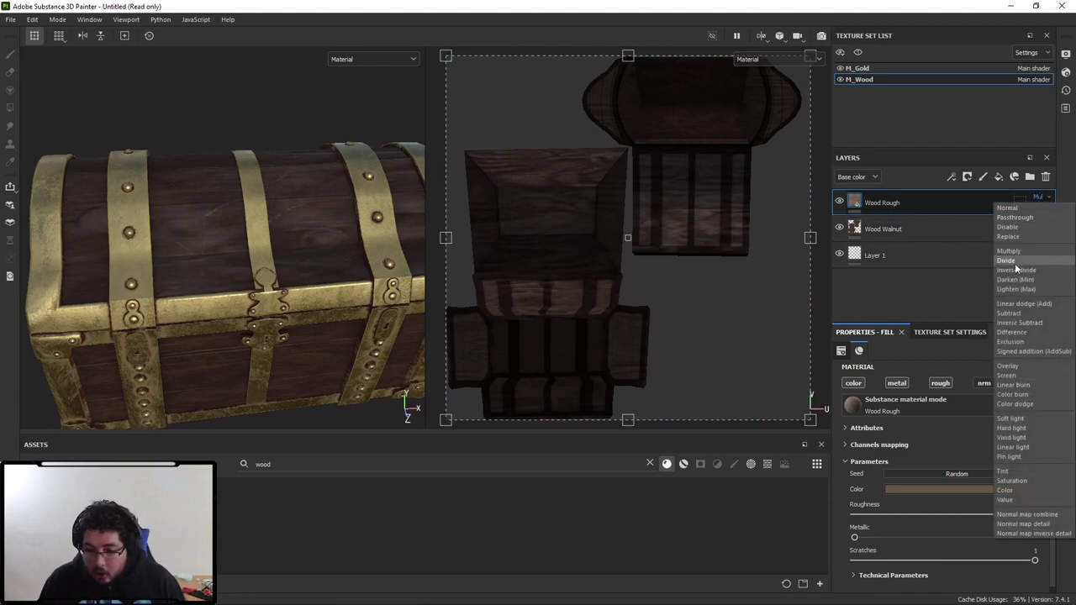
{"action": "left_click", "coordinate": [1017, 304]}
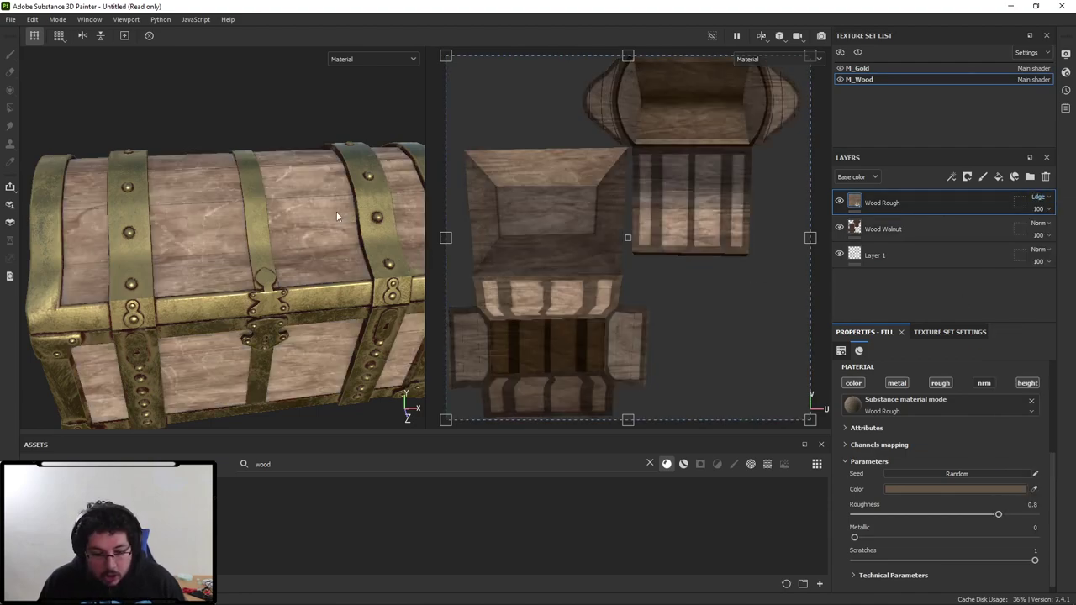
{"action": "left_click_drag", "start_coordinate": [1039, 210], "coordinate": [895, 232]}
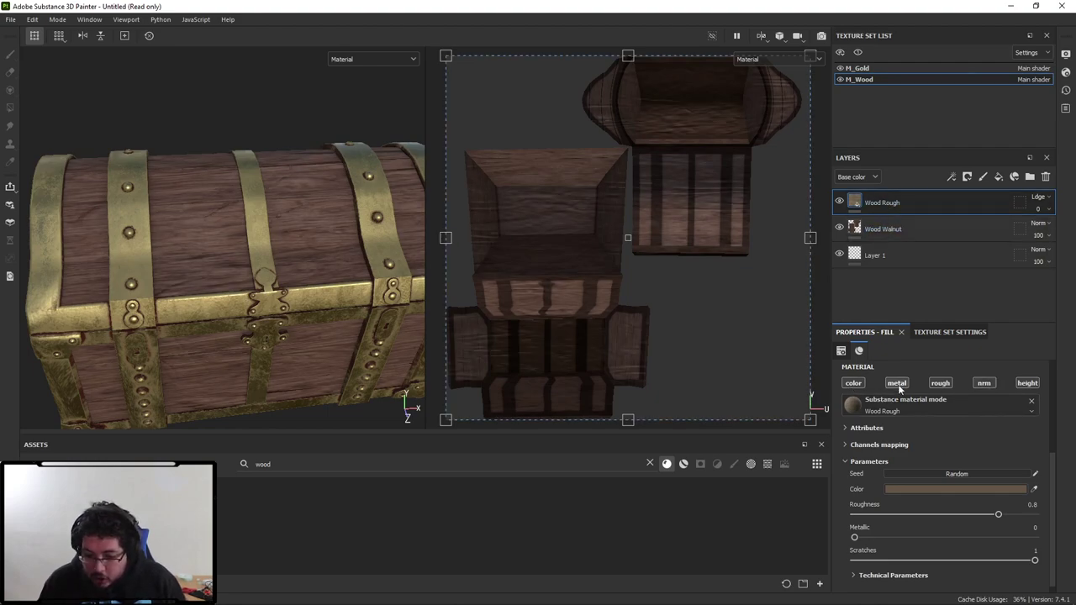
Disable the Wood Rough layer's color, metal, rough and height channels, keeping only normal, and compare the chest with the layer hidden and shown.
{"action": "left_click", "coordinate": [860, 384]}
{"action": "left_click_drag", "start_coordinate": [217, 238], "coordinate": [230, 340], "text": "alt"}
{"action": "right_click_drag", "start_coordinate": [229, 340], "coordinate": [261, 219], "text": "alt"}
{"action": "left_click_drag", "start_coordinate": [261, 219], "coordinate": [336, 246], "text": "alt"}
{"action": "left_click", "coordinate": [940, 383]}
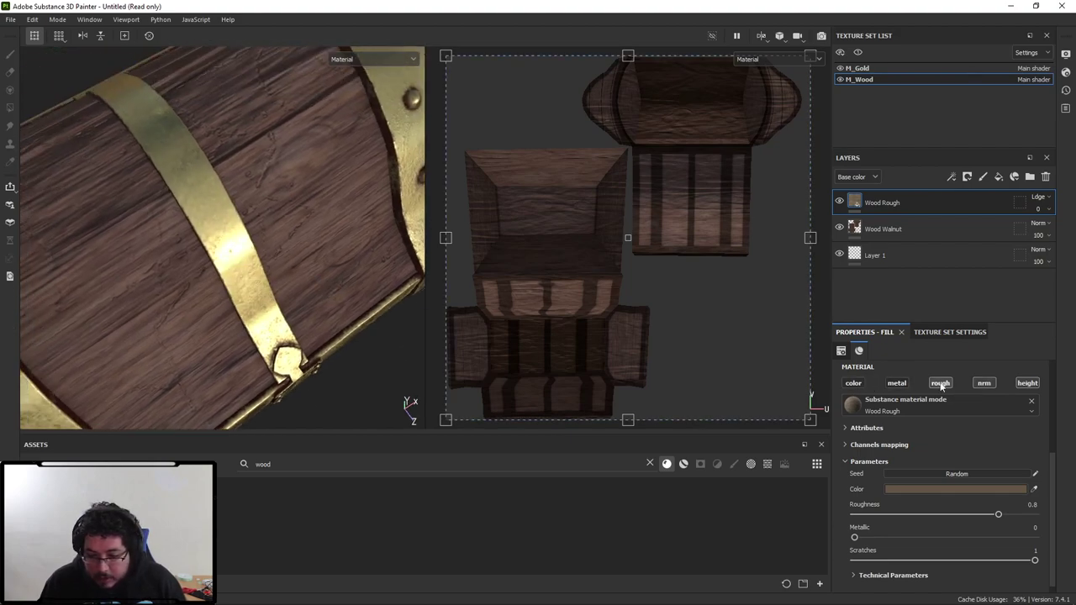
{"action": "left_click", "coordinate": [984, 383]}
{"action": "left_click_drag", "start_coordinate": [321, 234], "coordinate": [257, 209], "text": "alt"}
{"action": "left_click", "coordinate": [1032, 387]}
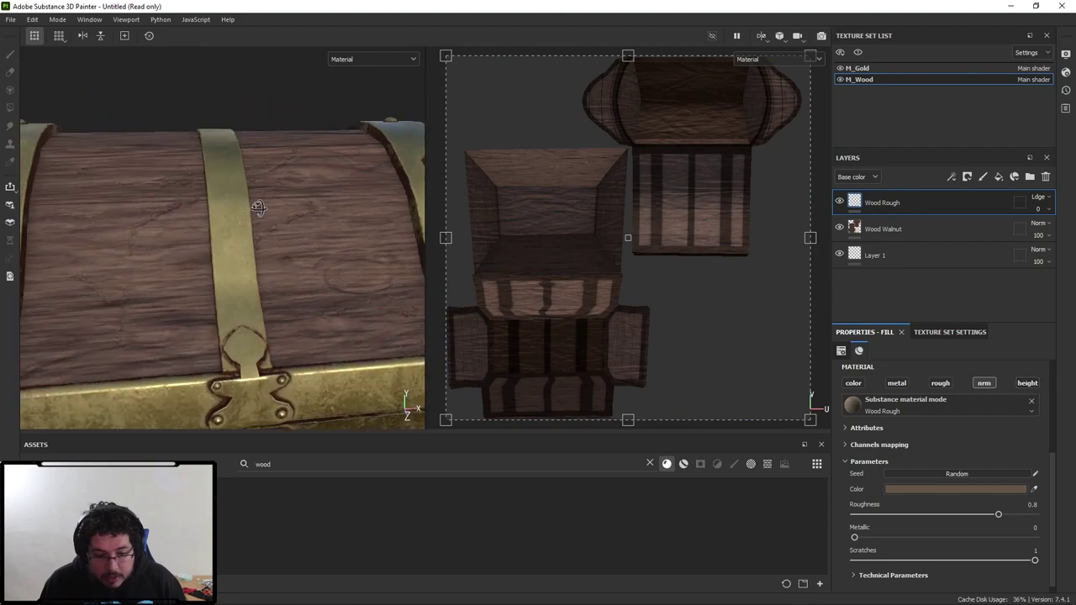
{"action": "right_click_drag", "start_coordinate": [257, 209], "coordinate": [73, 225], "text": "alt"}
{"action": "left_click_drag", "start_coordinate": [73, 225], "coordinate": [110, 237], "text": "alt"}
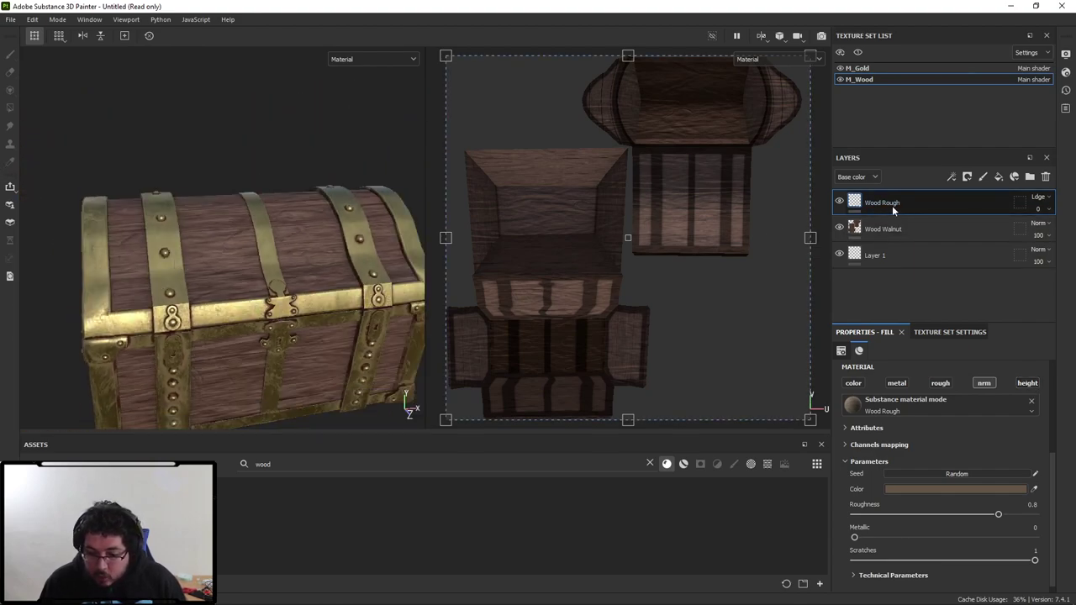
{"action": "left_click", "coordinate": [839, 203]}
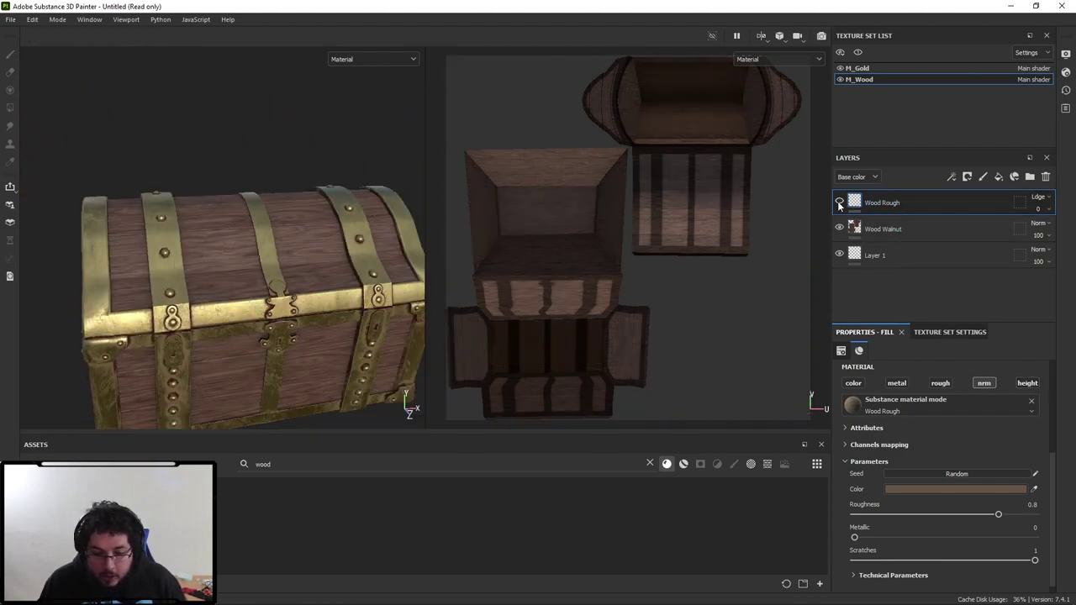
{"action": "left_click", "coordinate": [838, 203]}
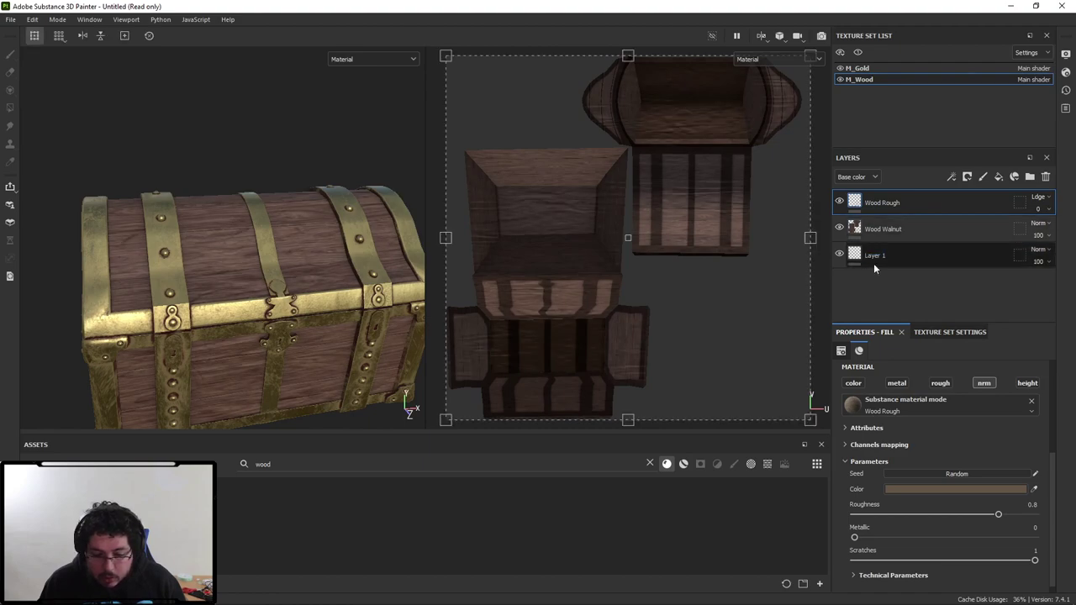
Change the Wood Rough layer's projection to Tri-planar projection and inspect the grain on the lid.
{"action": "scroll", "coordinate": [891, 463], "scroll_direction": "up", "scroll_amount": 3}
{"action": "left_click", "coordinate": [906, 392]}
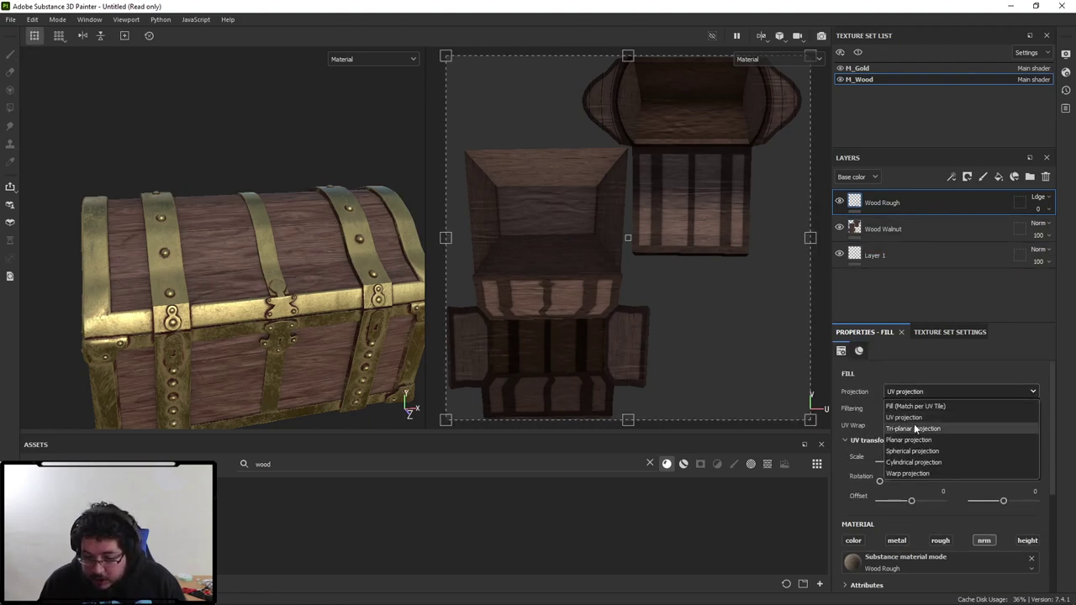
{"action": "left_click", "coordinate": [914, 429]}
{"action": "scroll", "coordinate": [312, 301], "scroll_direction": "up", "scroll_amount": 3}
{"action": "left_click_drag", "start_coordinate": [312, 301], "coordinate": [307, 264], "text": "alt"}
{"action": "scroll", "coordinate": [308, 283], "scroll_direction": "up", "scroll_amount": 3}
{"action": "scroll", "coordinate": [307, 264], "scroll_direction": "down", "scroll_amount": 5}
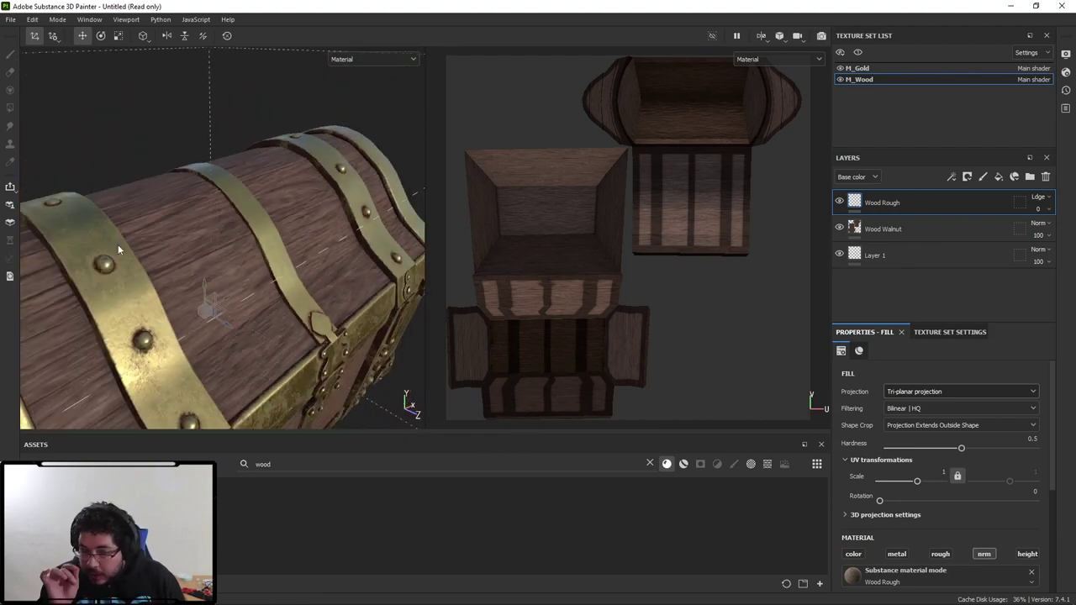
Search the assets for "rus" and add the Rust Fine material as the topmost layer of M_Wood.
{"action": "double_click", "coordinate": [300, 464]}
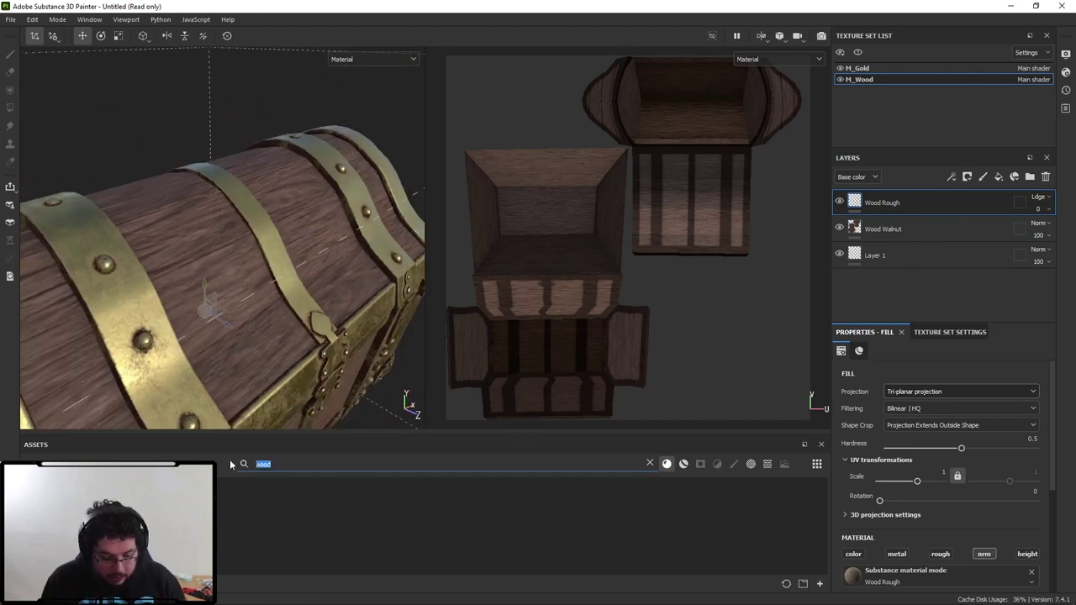
{"action": "type", "text": "rus"}
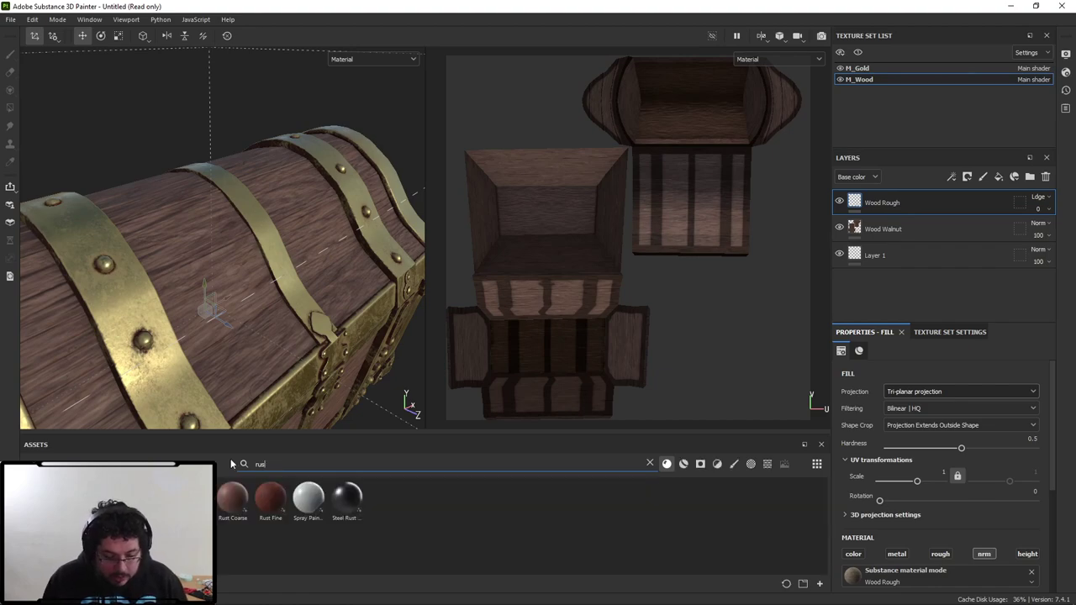
{"action": "left_click_drag", "start_coordinate": [271, 499], "coordinate": [876, 192]}
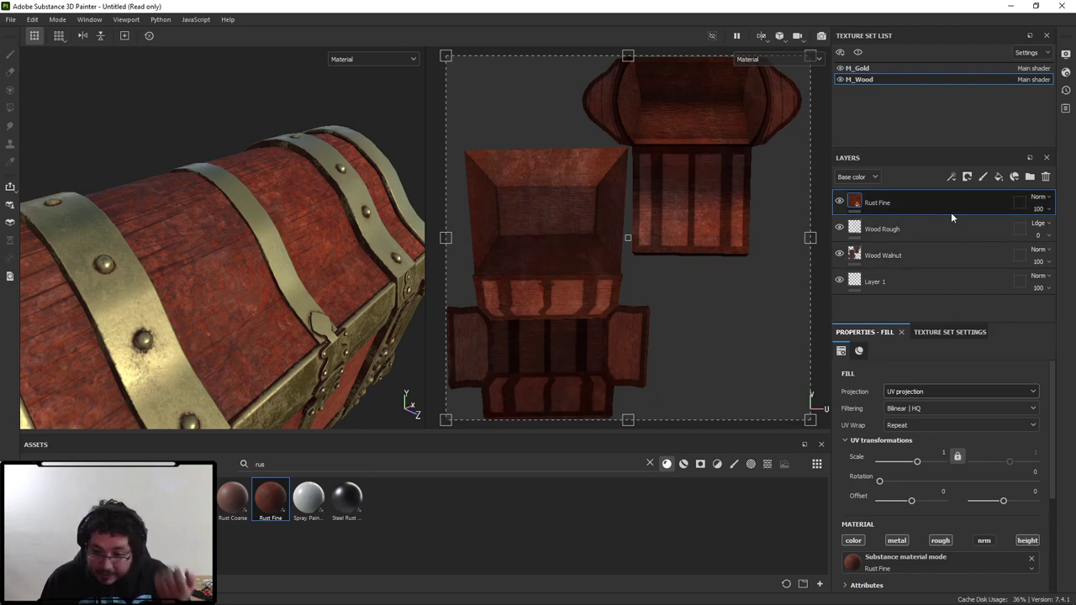
Add a black mask to the Rust Fine layer and drive it with a Dirt generator.
{"action": "right_click", "coordinate": [920, 199]}
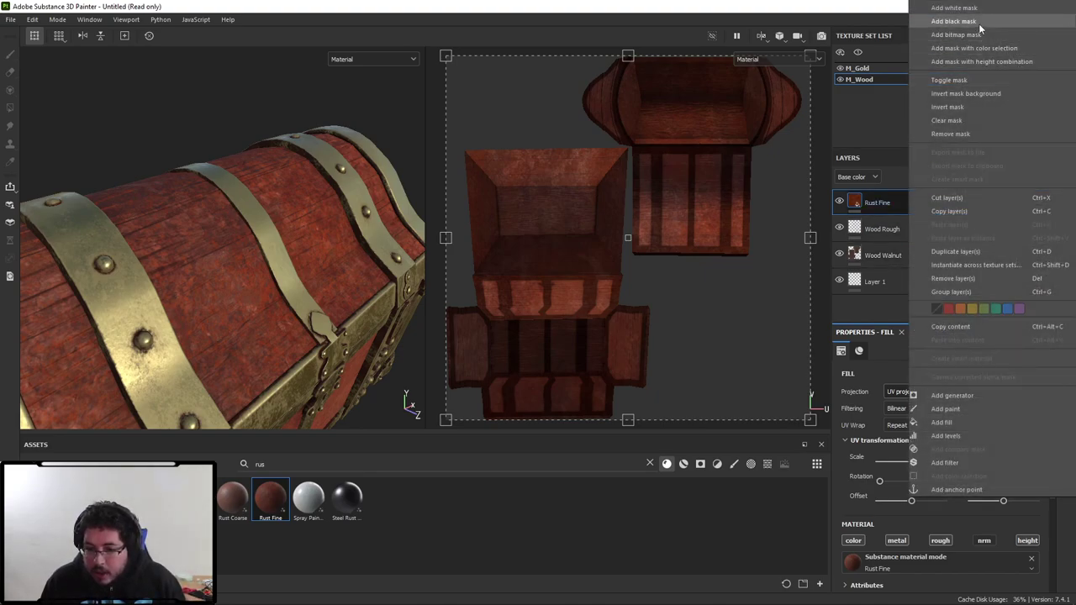
{"action": "left_click", "coordinate": [949, 25]}
{"action": "right_click", "coordinate": [882, 207]}
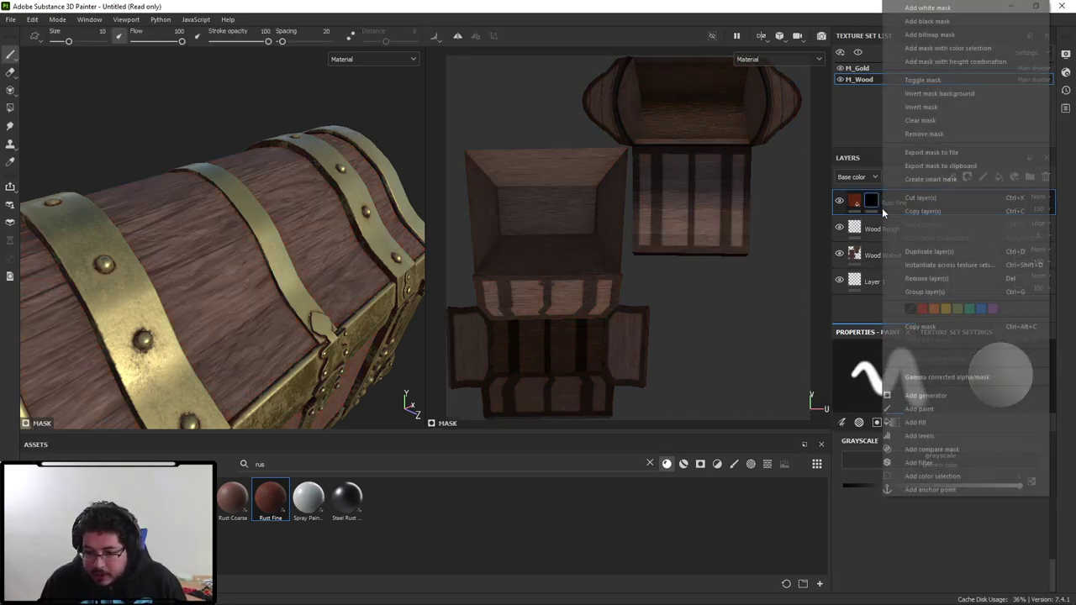
{"action": "left_click", "coordinate": [923, 395]}
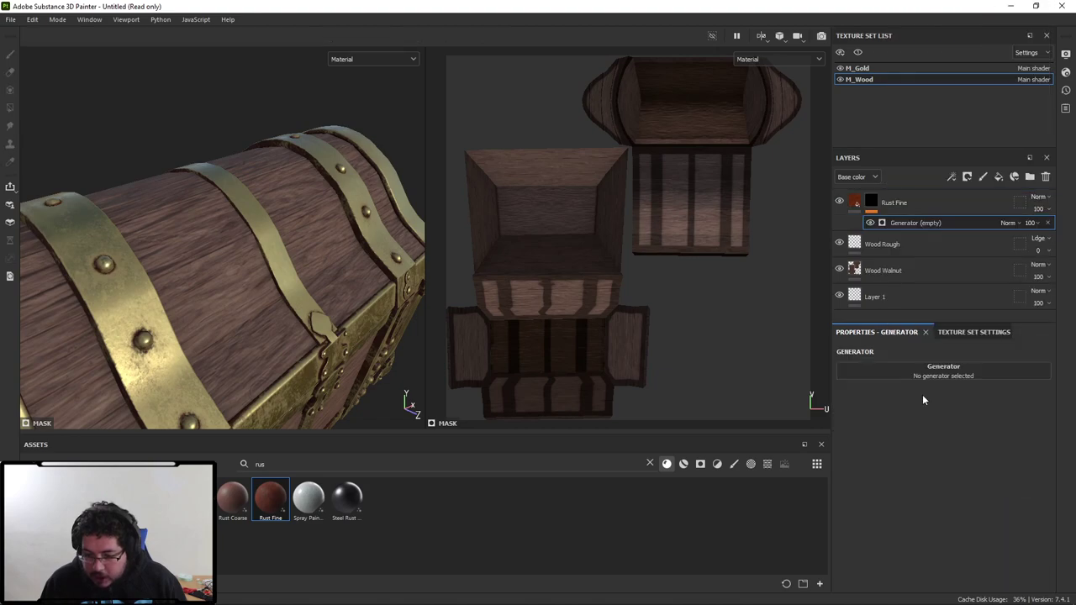
{"action": "left_click", "coordinate": [945, 378]}
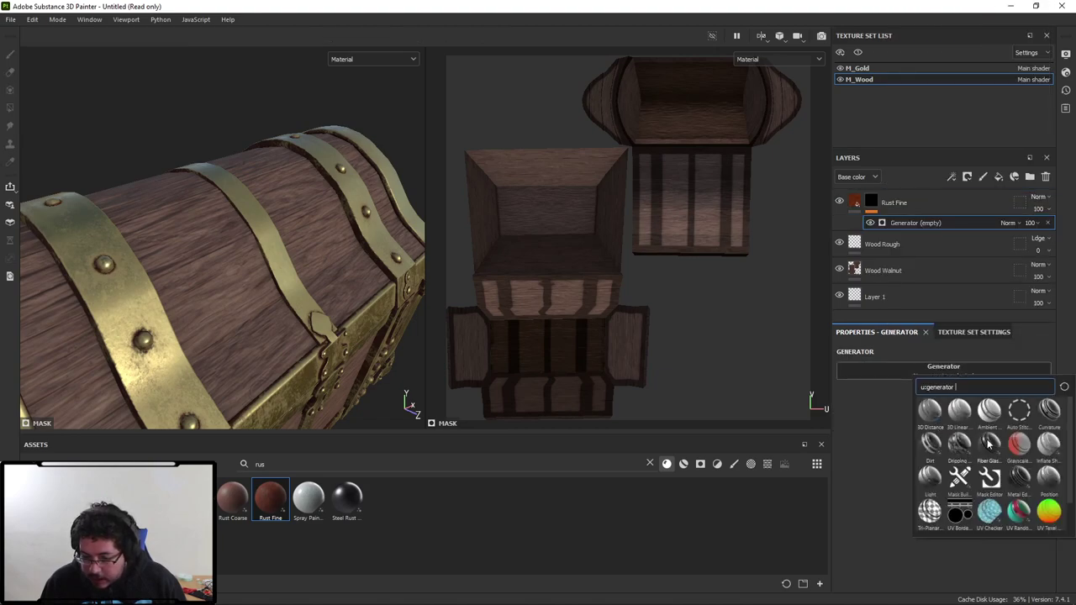
{"action": "left_click", "coordinate": [929, 443]}
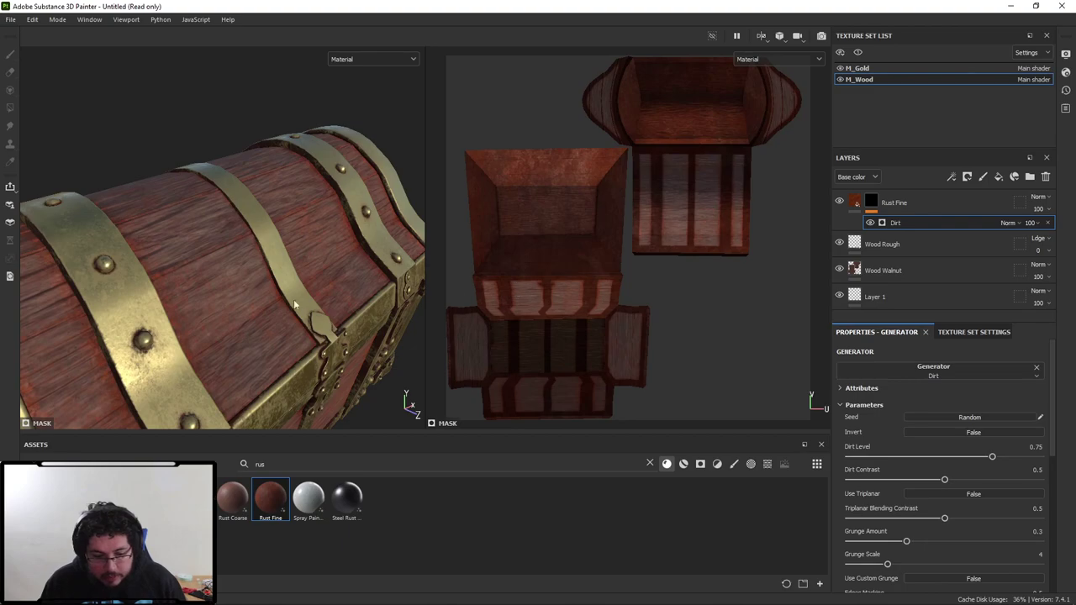
{"action": "left_click_drag", "start_coordinate": [293, 300], "coordinate": [244, 290], "text": "alt"}
Set the Rust Fine layer's blending mode to Overlay and inspect the chest's wood and metal edges.
{"action": "left_click", "coordinate": [1038, 198]}
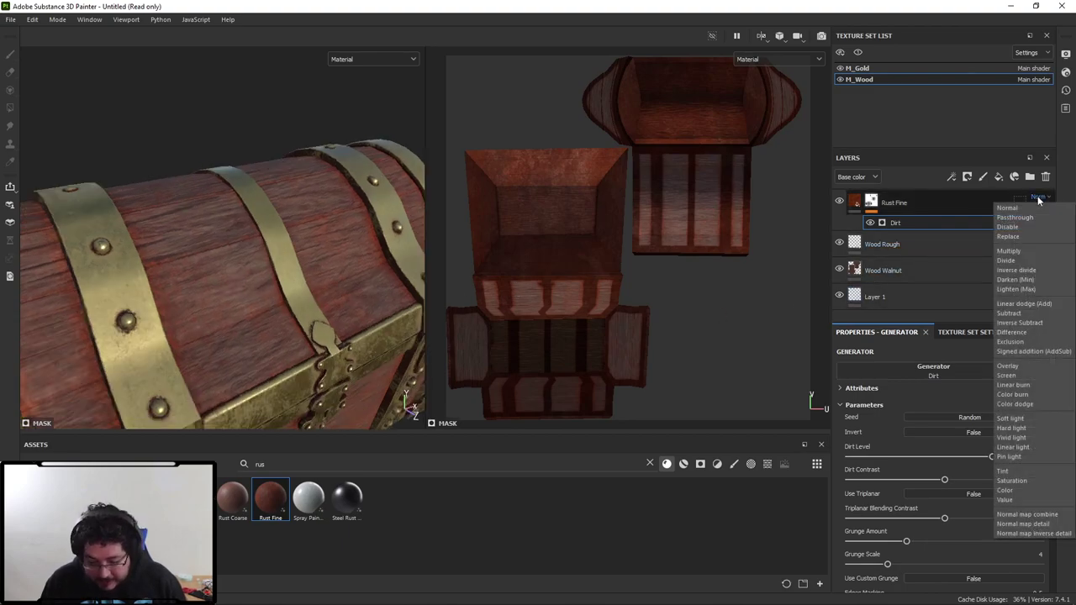
{"action": "left_click", "coordinate": [1017, 366]}
{"action": "left_click_drag", "start_coordinate": [279, 274], "coordinate": [305, 385], "text": "alt"}
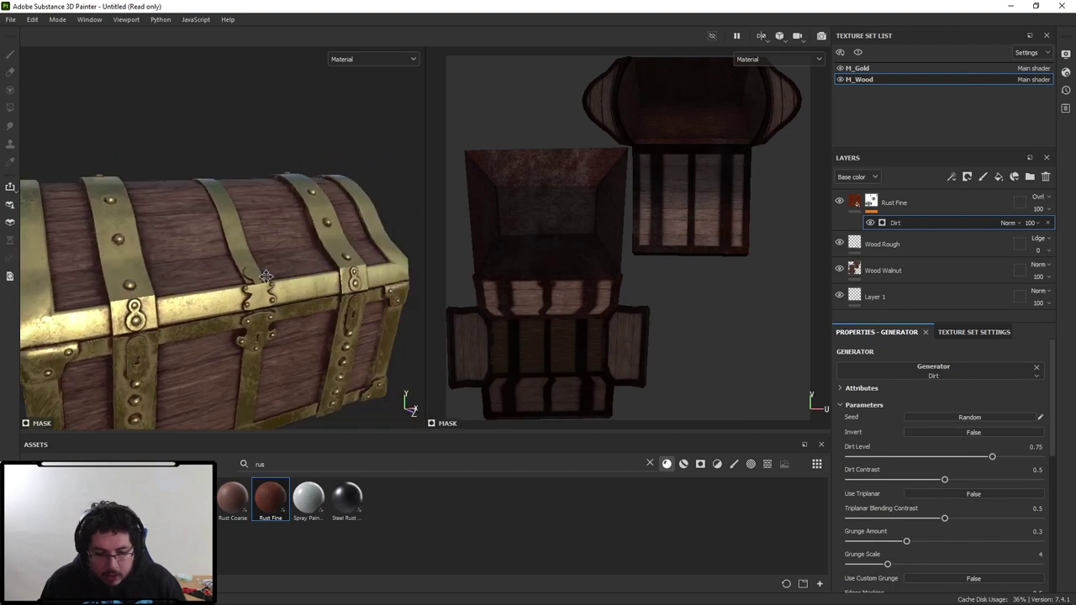
{"action": "right_click_drag", "start_coordinate": [305, 385], "coordinate": [447, 478], "text": "alt"}
{"action": "left_click_drag", "start_coordinate": [252, 353], "coordinate": [204, 362], "text": "alt"}
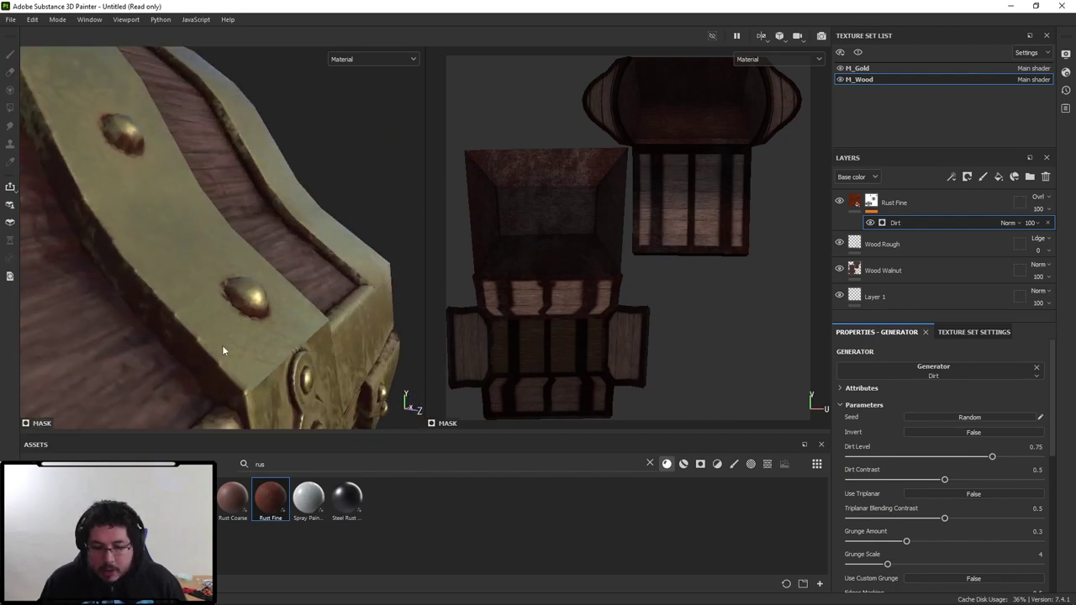
{"action": "left_click_drag", "start_coordinate": [223, 316], "coordinate": [248, 247], "text": "alt"}
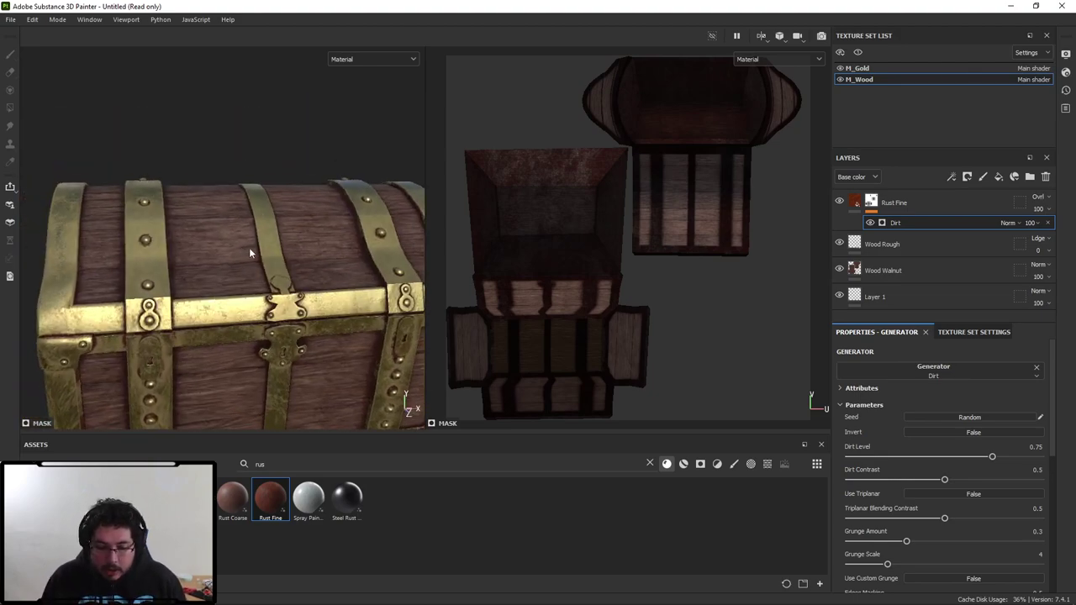
Add a fill to the Rust Fine layer's mask using the BnW Spots 1 texture and set its blending mode to Multiply.
{"action": "right_click", "coordinate": [878, 202]}
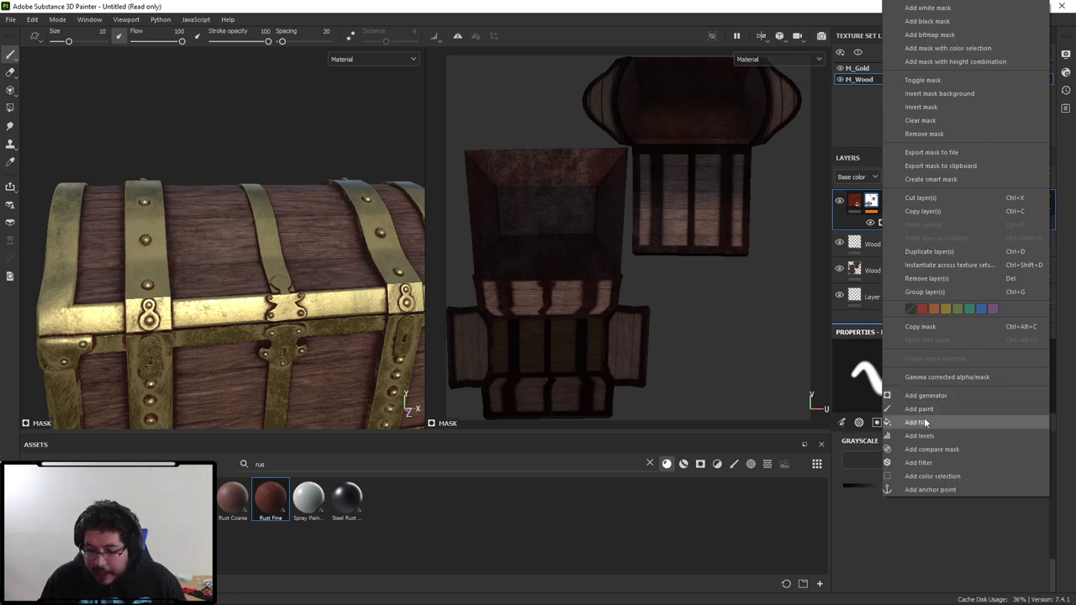
{"action": "left_click", "coordinate": [923, 422]}
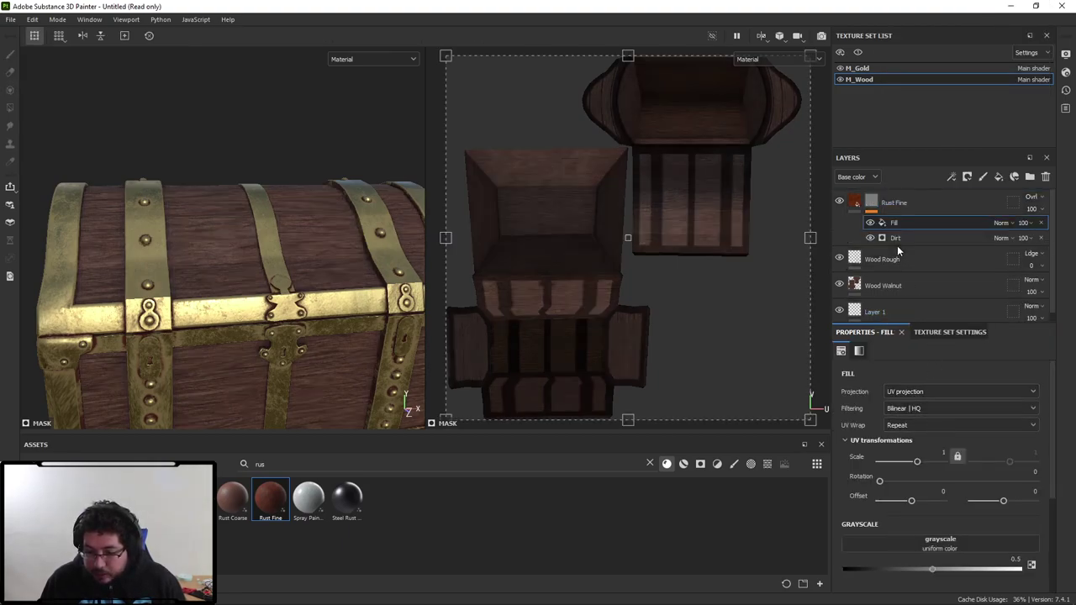
{"action": "left_click", "coordinate": [942, 542]}
{"action": "scroll", "coordinate": [977, 454], "scroll_direction": "down", "scroll_amount": 2}
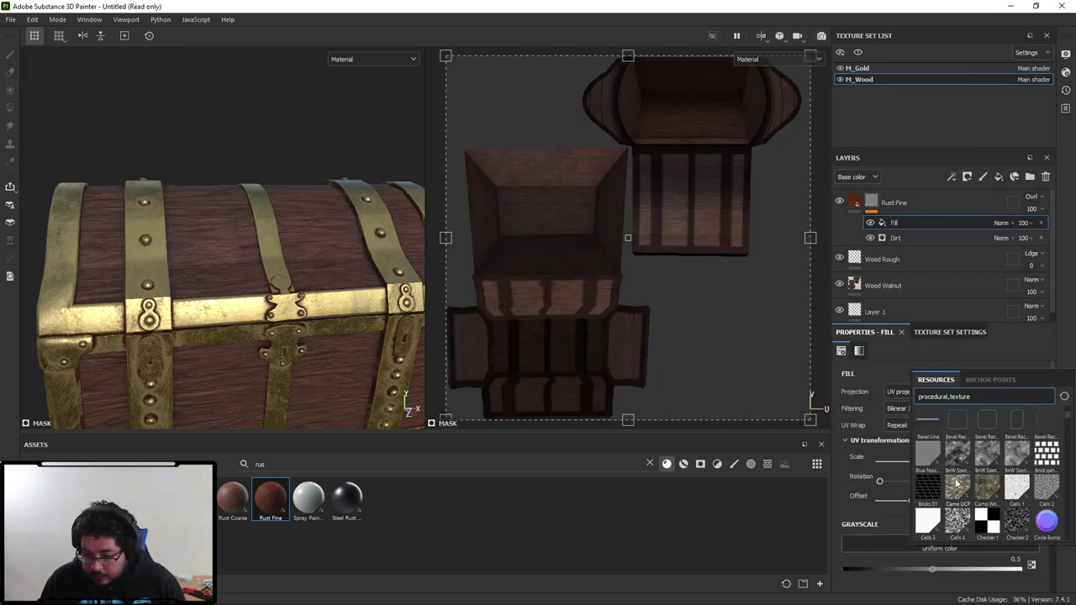
{"action": "left_click", "coordinate": [958, 451]}
{"action": "left_click", "coordinate": [1008, 220]}
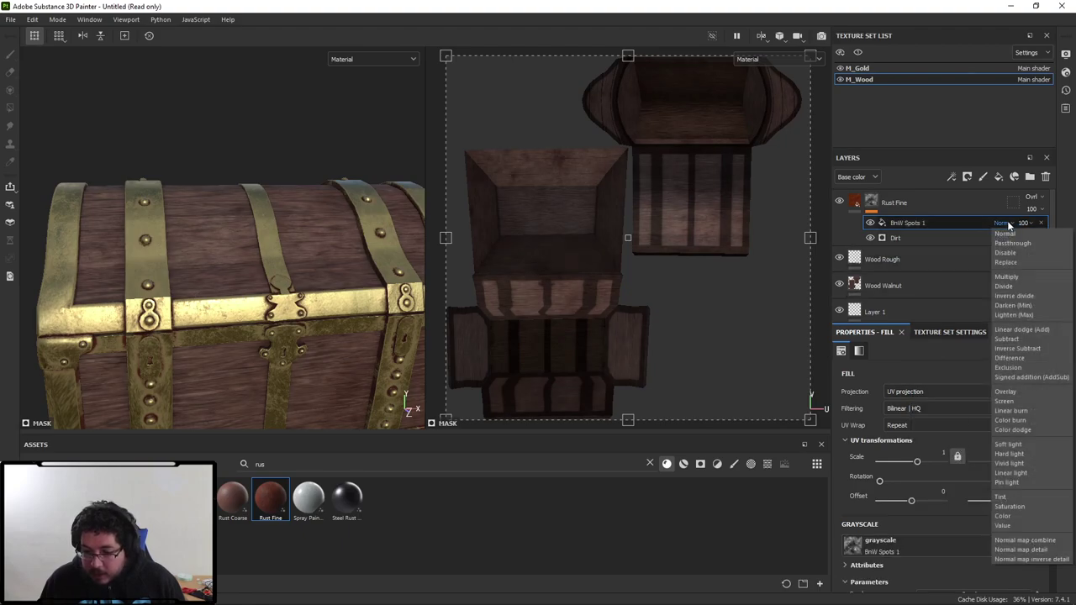
{"action": "left_click", "coordinate": [1015, 277]}
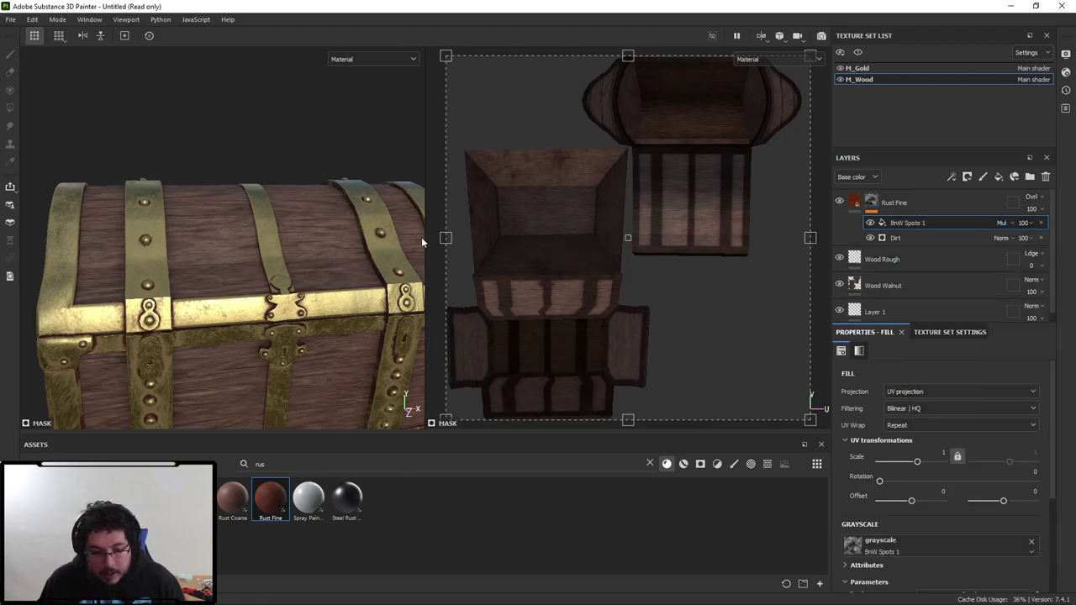
Change the BnW Spots 1 fill's projection to Tri-planar projection and inspect the rust on the chest.
{"action": "scroll", "coordinate": [939, 508], "scroll_direction": "down", "scroll_amount": 2}
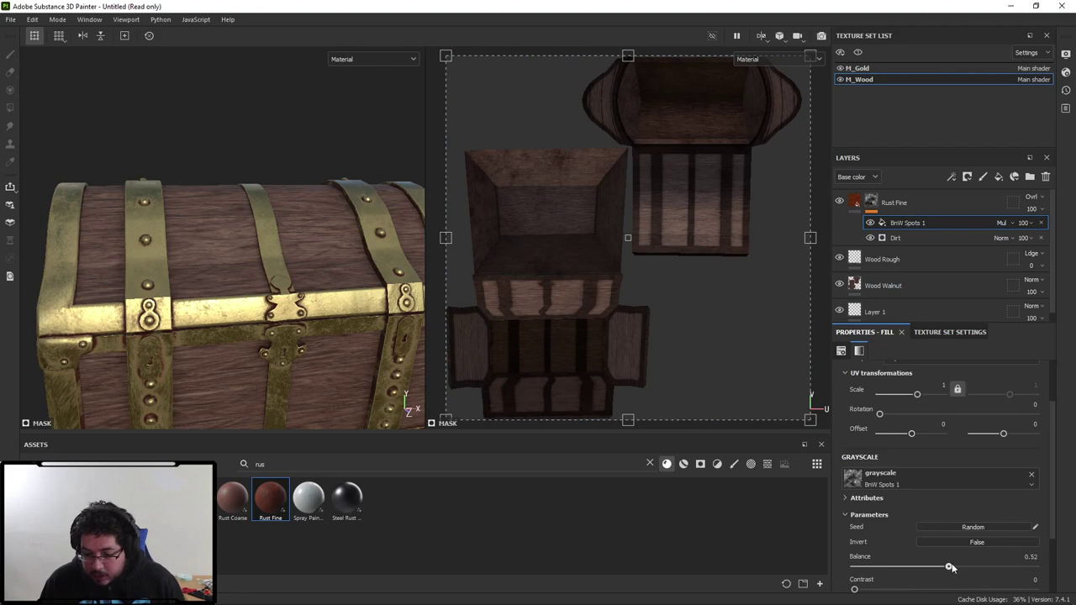
{"action": "scroll", "coordinate": [947, 444], "scroll_direction": "up", "scroll_amount": 2}
{"action": "left_click", "coordinate": [933, 391]}
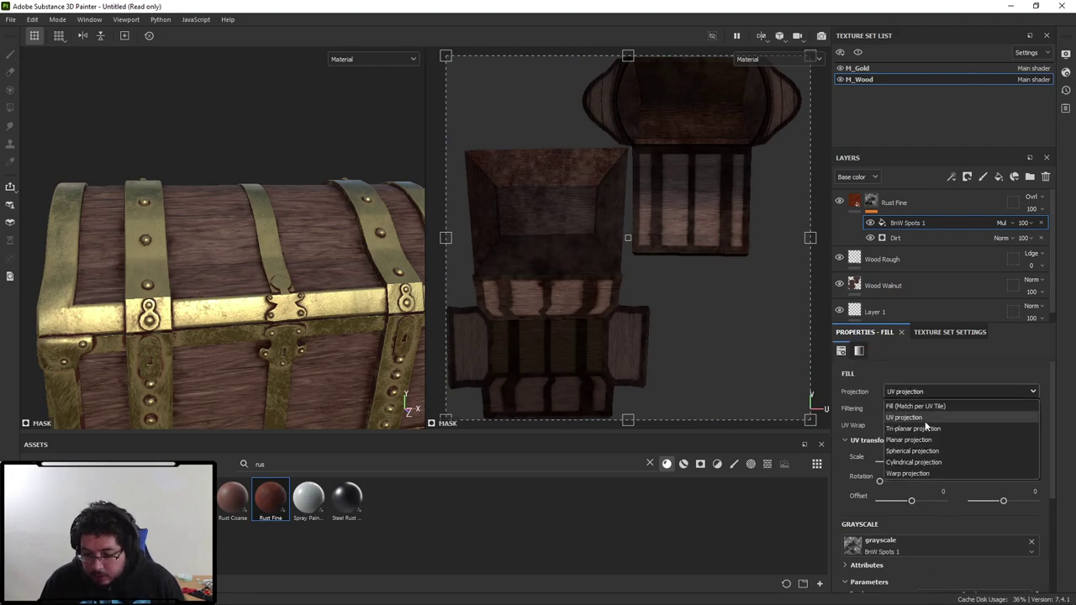
{"action": "left_click", "coordinate": [912, 429]}
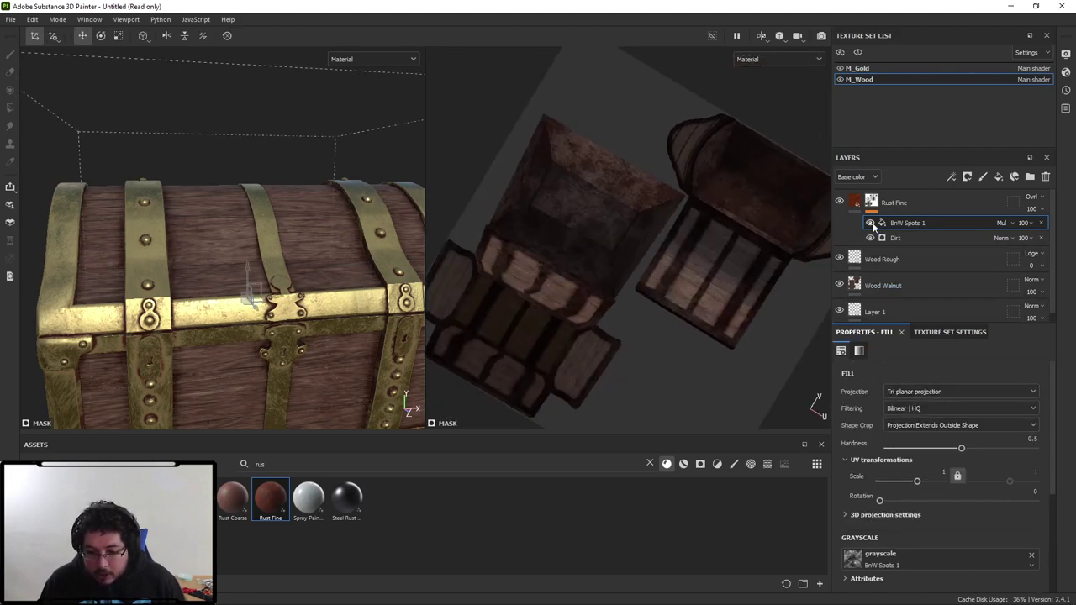
{"action": "left_click_drag", "start_coordinate": [309, 298], "coordinate": [265, 295], "text": "alt"}
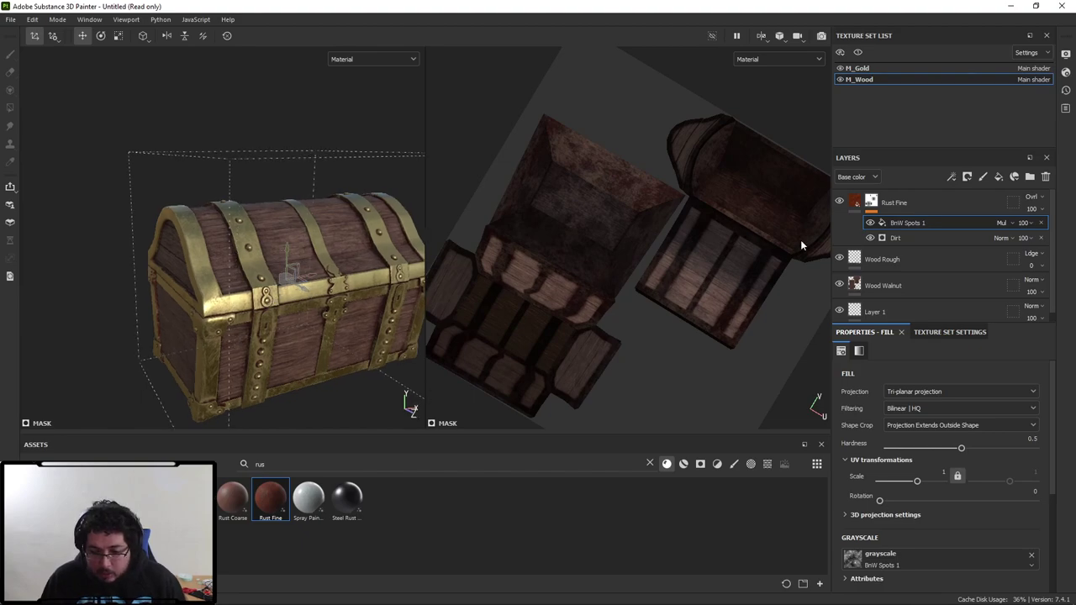
In the M_Gold texture set, set the Steel Rough layer's Steel Roughness to 0.64 and check the trim around the chest.
{"action": "left_click", "coordinate": [859, 69]}
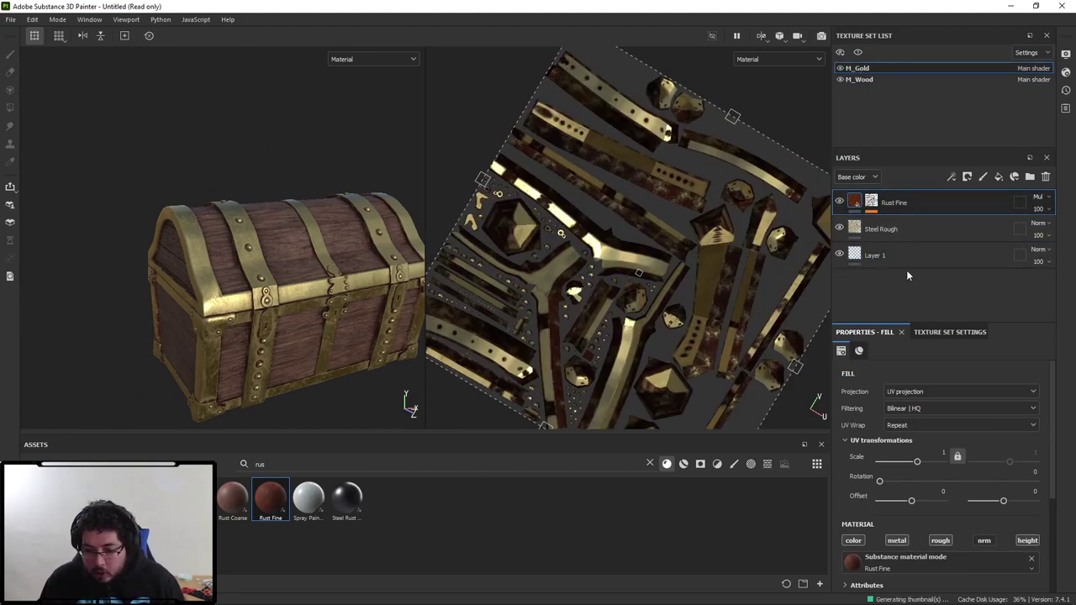
{"action": "scroll", "coordinate": [901, 433], "scroll_direction": "down", "scroll_amount": 4}
{"action": "scroll", "coordinate": [893, 458], "scroll_direction": "up", "scroll_amount": 4}
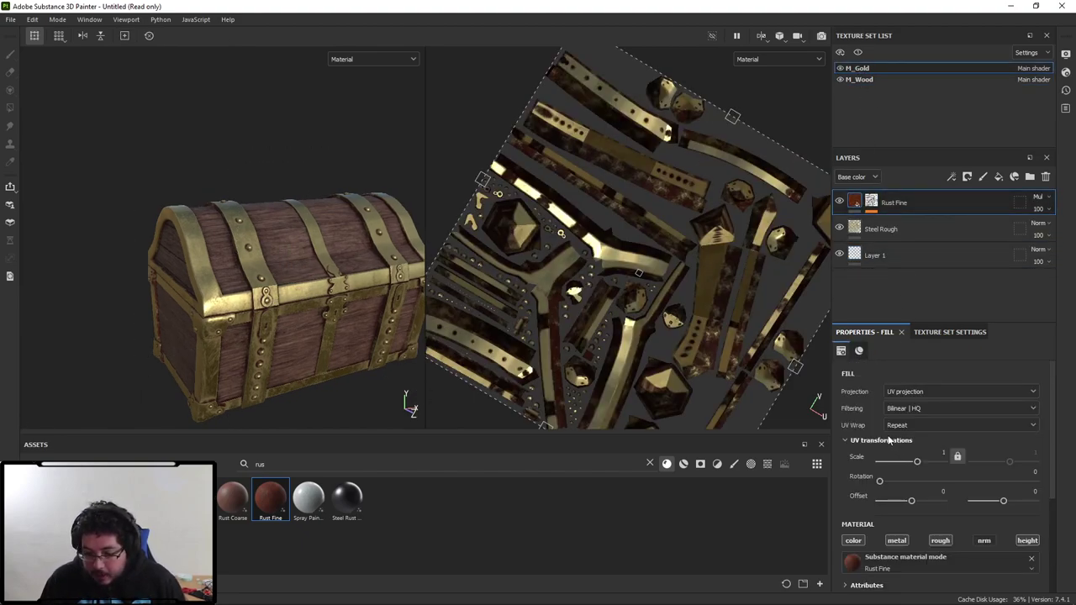
{"action": "left_click", "coordinate": [874, 228]}
{"action": "scroll", "coordinate": [939, 517], "scroll_direction": "down", "scroll_amount": 3}
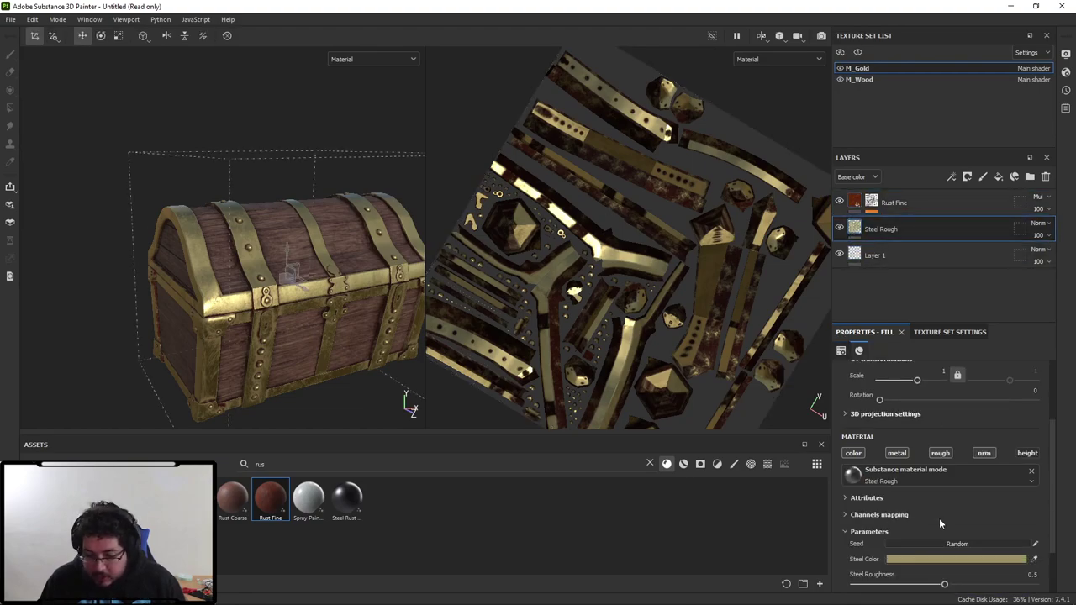
{"action": "left_click_drag", "start_coordinate": [952, 550], "coordinate": [969, 551]}
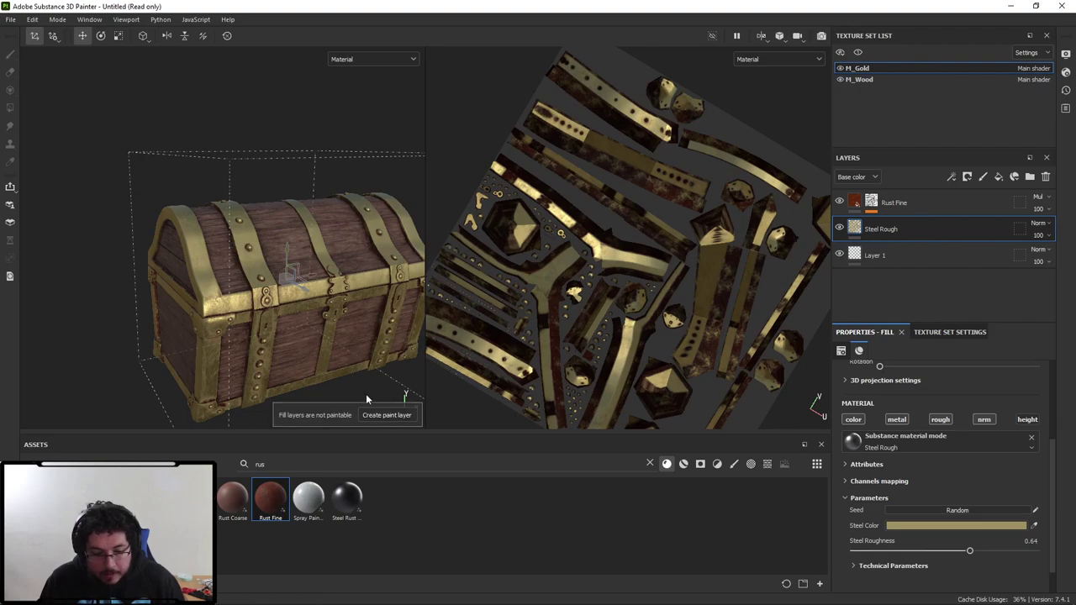
{"action": "mouse_move", "coordinate": [366, 393]}
{"action": "left_mouse_down", "text": "alt"}
{"action": "mouse_move", "coordinate": [344, 374]}
{"action": "mouse_move", "coordinate": [245, 180]}
{"action": "mouse_move", "coordinate": [198, 165]}
{"action": "left_mouse_up", "text": "alt"}
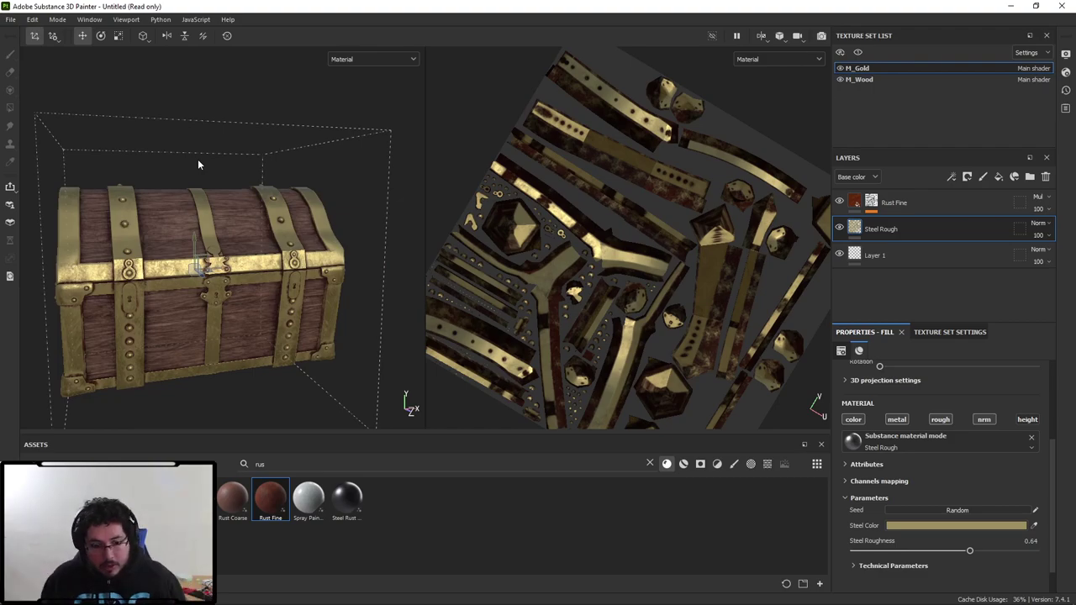
{"action": "left_click_drag", "start_coordinate": [205, 157], "coordinate": [312, 317], "text": "alt"}
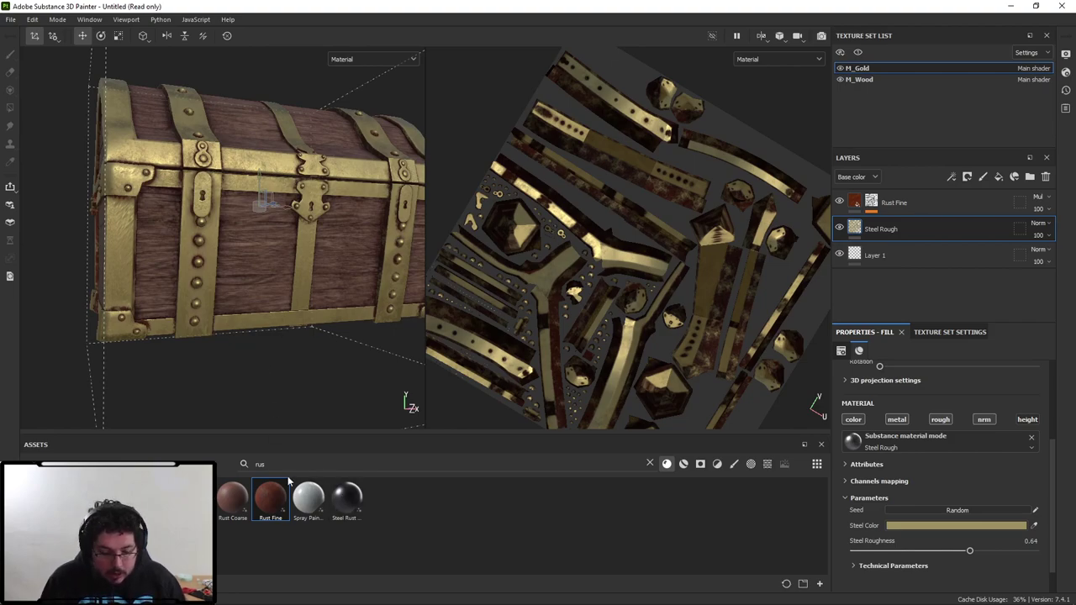
Search the material assets for "mud" and clear the search.
{"action": "left_click_drag", "start_coordinate": [281, 465], "coordinate": [218, 463]}
{"action": "type", "text": "mud"}
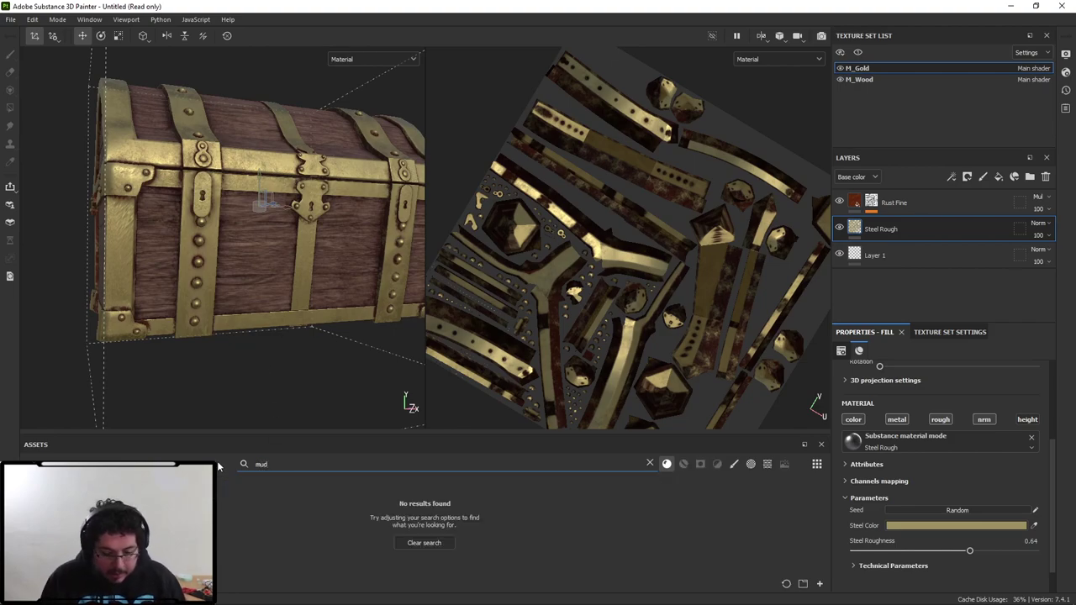
{"action": "key", "text": "BackSpace"}
{"action": "key", "text": "BackSpace"}
{"action": "key", "text": "BackSpace"}
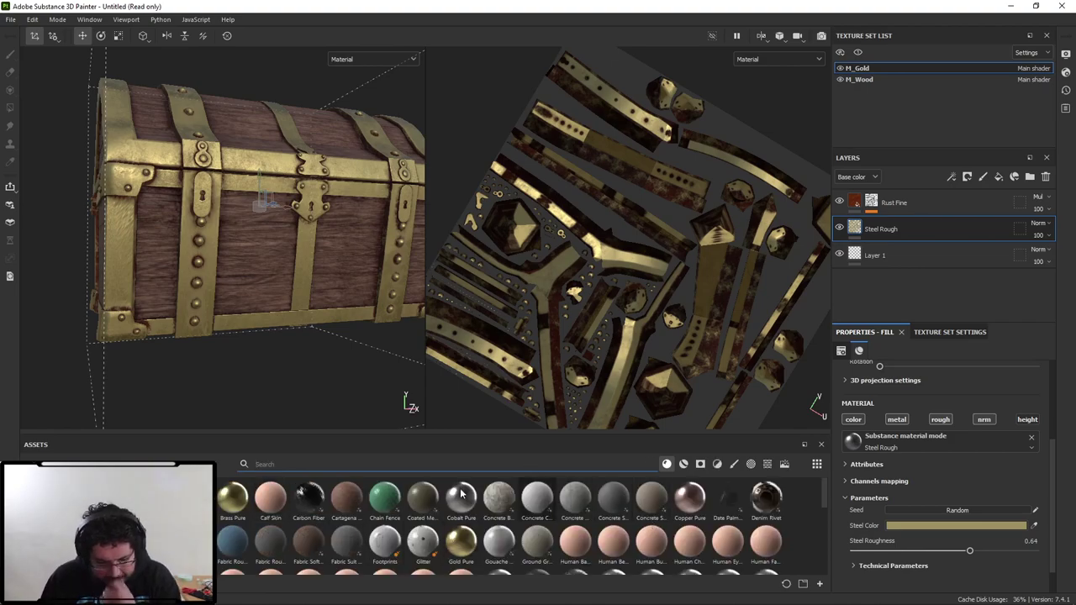
Add the Dirty Sand Ground material as the topmost layer of M_Gold.
{"action": "mouse_move", "coordinate": [127, 539]}
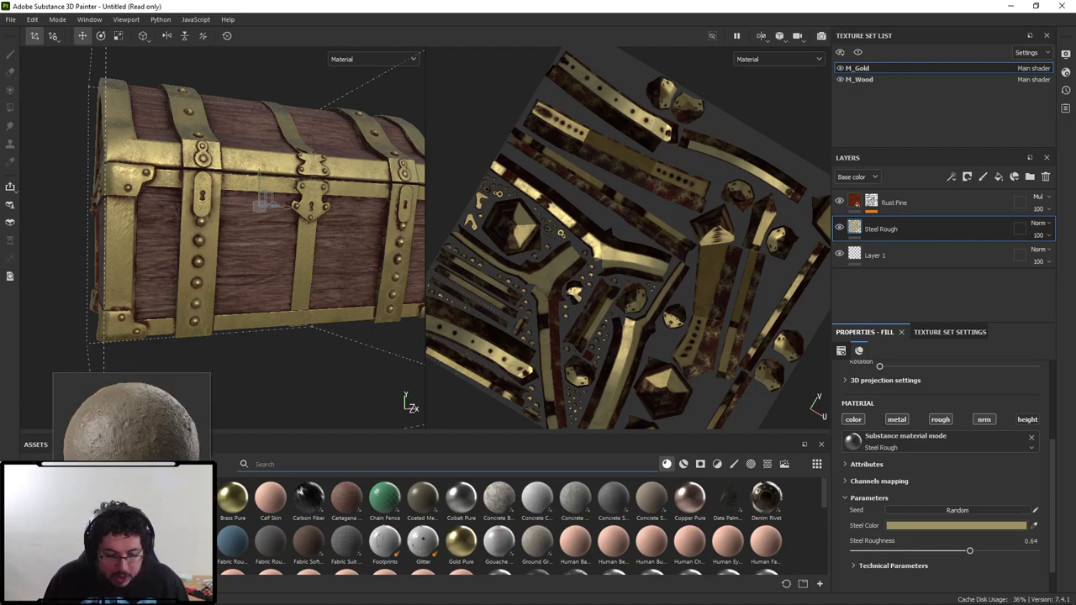
{"action": "left_click_drag", "start_coordinate": [40, 543], "coordinate": [904, 195]}
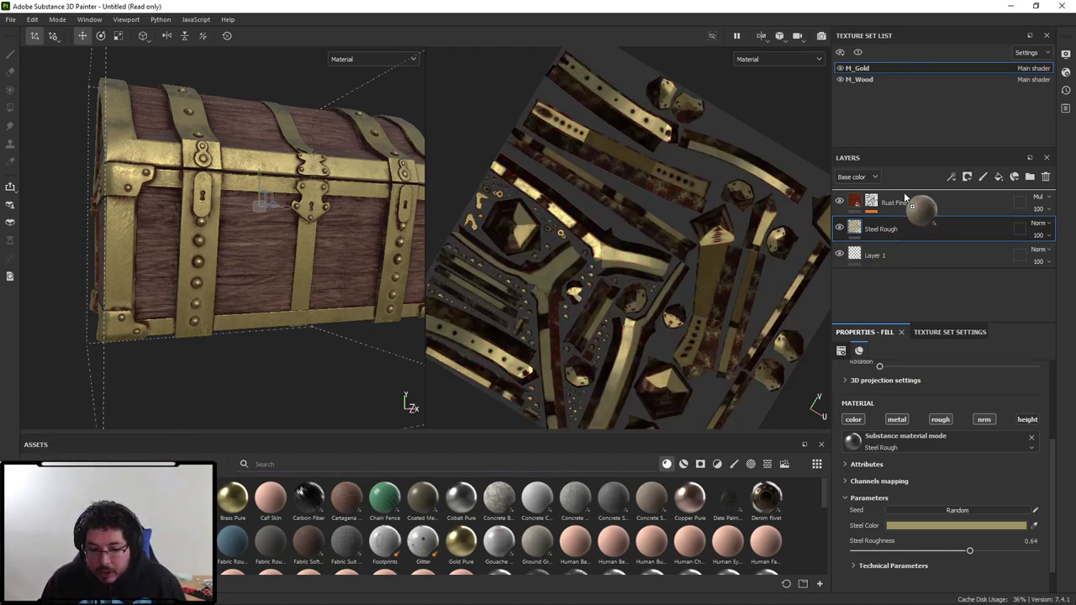
{"action": "left_click_drag", "start_coordinate": [905, 196], "coordinate": [902, 193]}
{"action": "left_click_drag", "start_coordinate": [323, 305], "coordinate": [362, 301], "text": "alt"}
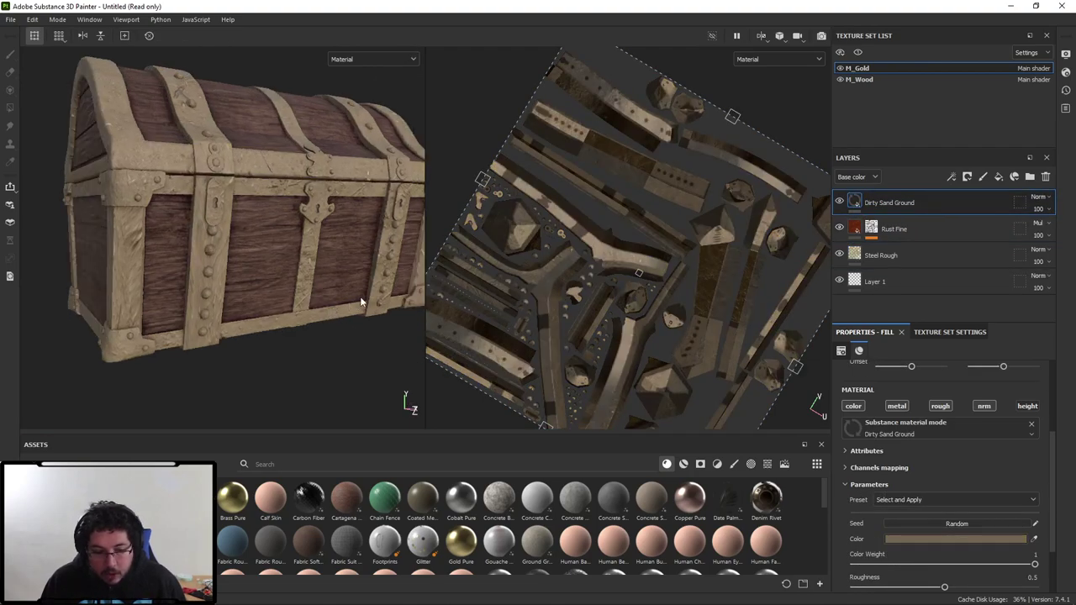
Change the Dirty Sand Ground layer's projection to Tri-planar projection and inspect the trim's surface.
{"action": "scroll", "coordinate": [910, 390], "scroll_direction": "up", "scroll_amount": 3}
{"action": "left_click", "coordinate": [913, 391]}
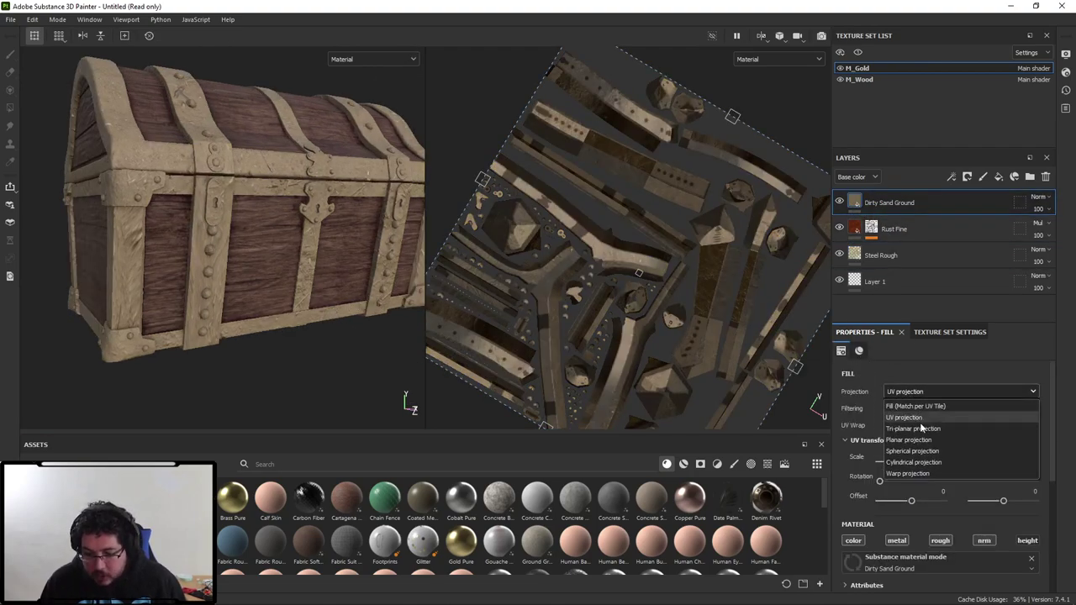
{"action": "left_click", "coordinate": [923, 432]}
{"action": "left_click_drag", "start_coordinate": [224, 227], "coordinate": [206, 286], "text": "alt"}
{"action": "right_click_drag", "start_coordinate": [206, 286], "coordinate": [280, 324], "text": "alt"}
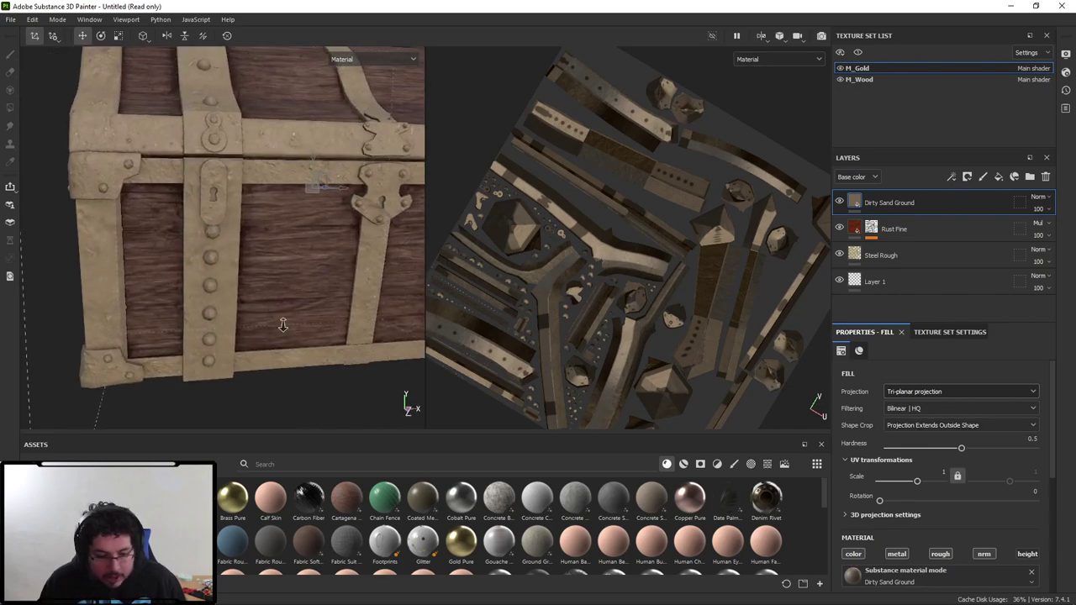
{"action": "left_click_drag", "start_coordinate": [281, 324], "coordinate": [278, 289], "text": "alt"}
{"action": "key", "text": "f"}
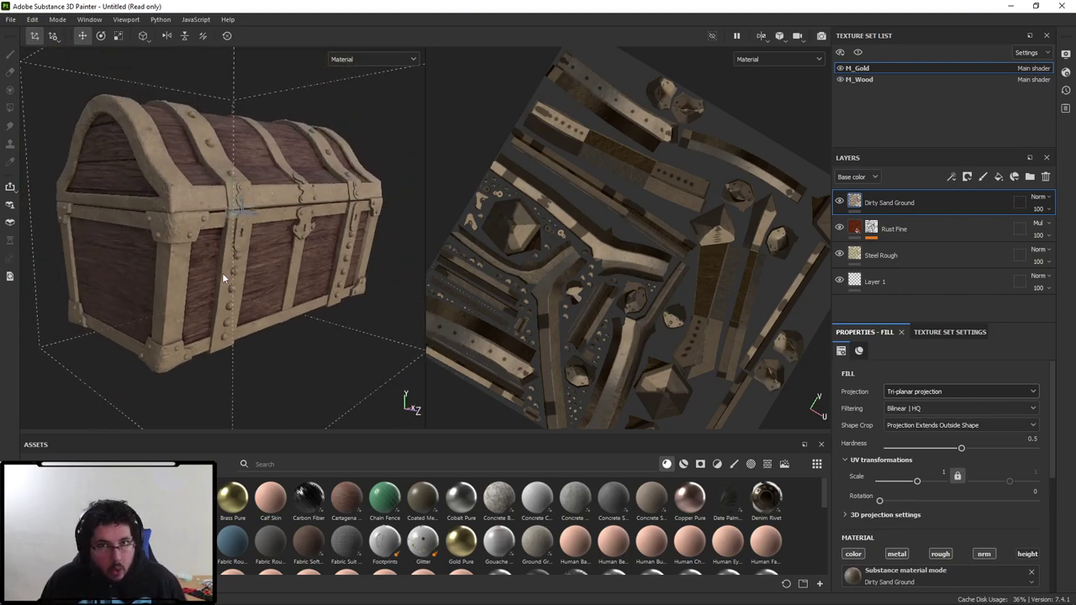
{"action": "right_click", "coordinate": [882, 209]}
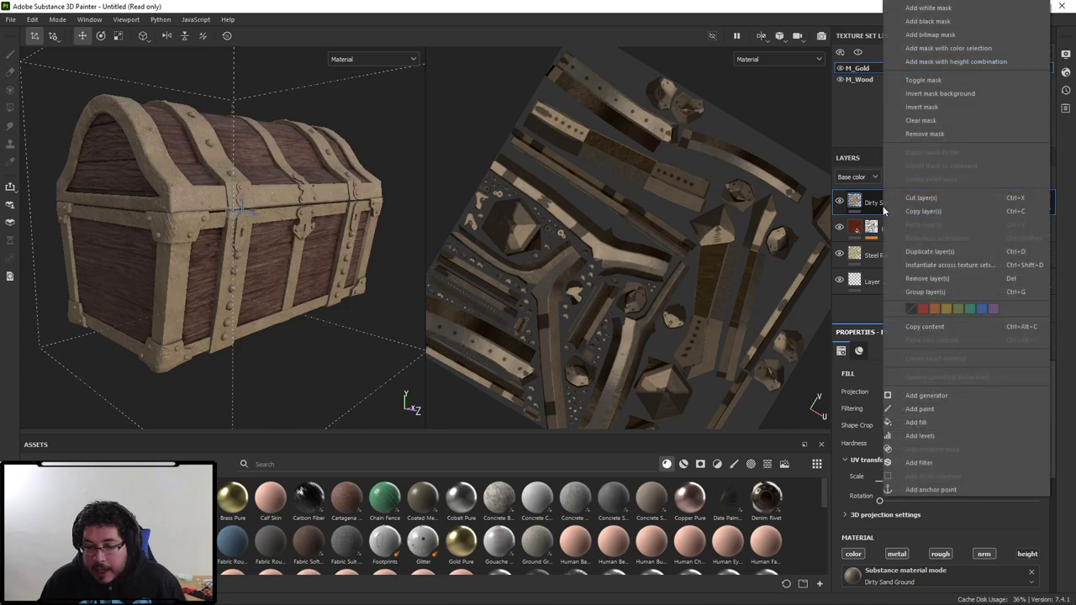
{"action": "left_click", "coordinate": [944, 395]}
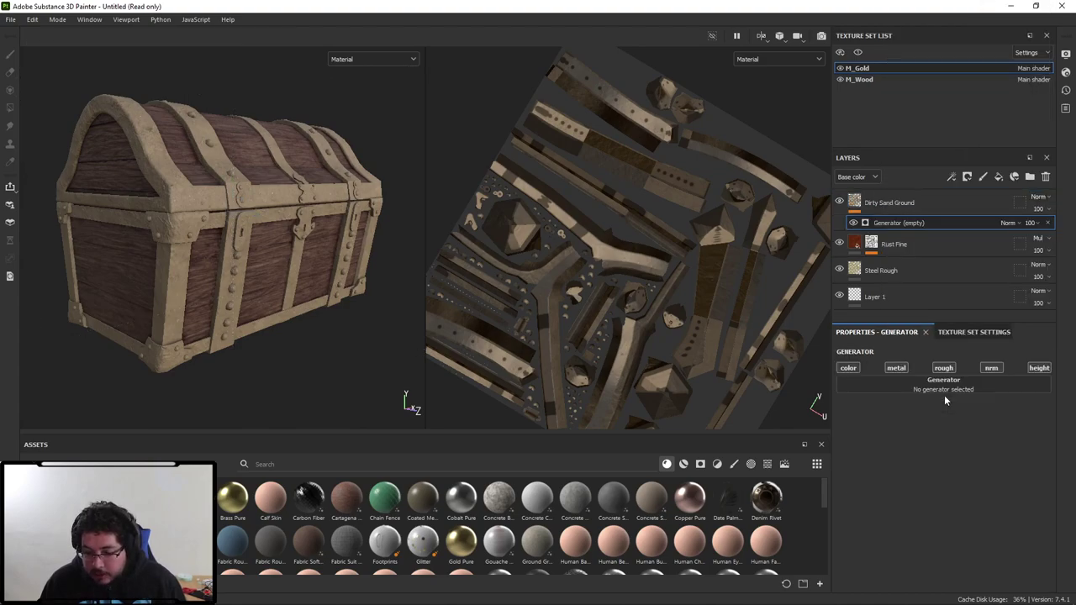
{"action": "left_click", "coordinate": [937, 385]}
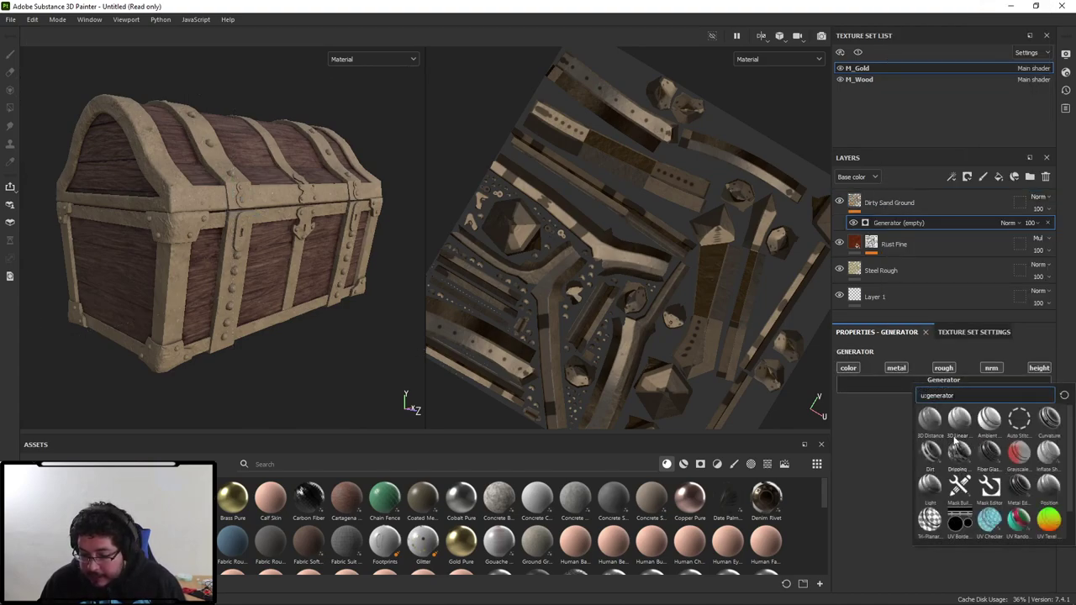
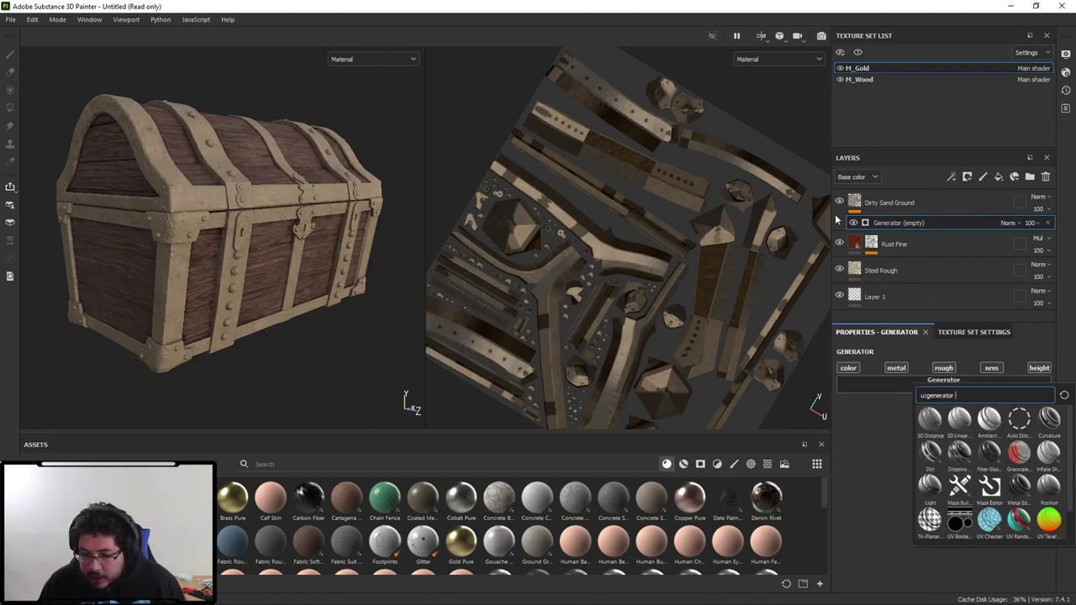
{"action": "left_click", "coordinate": [931, 225]}
{"action": "key", "text": "Delete"}
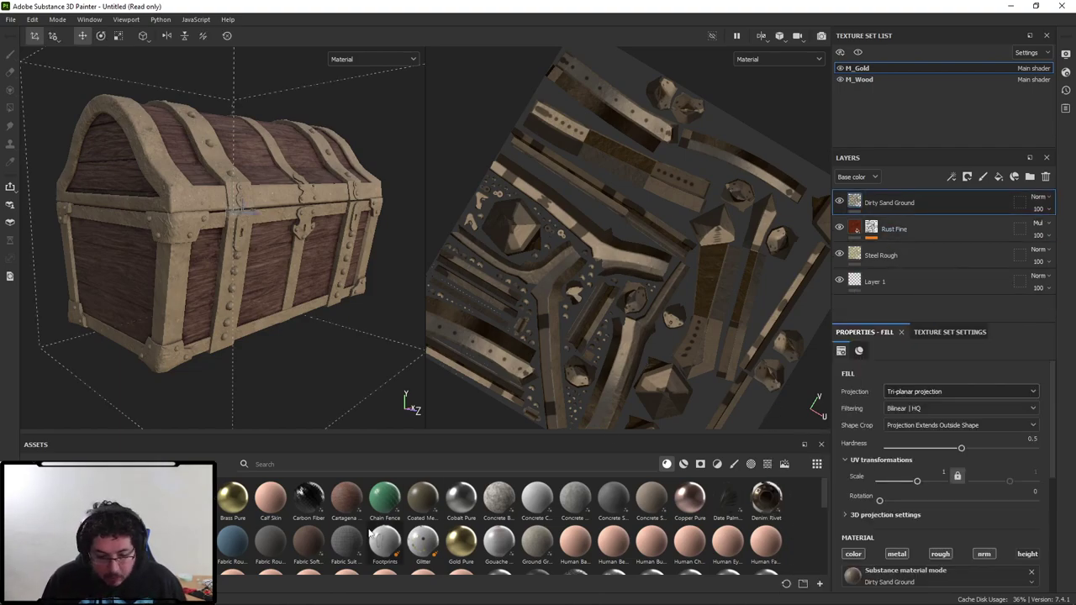
Find the Dirt Ground smart mask in the assets and apply it to the Dirty Sand Ground layer.
{"action": "left_click", "coordinate": [700, 464]}
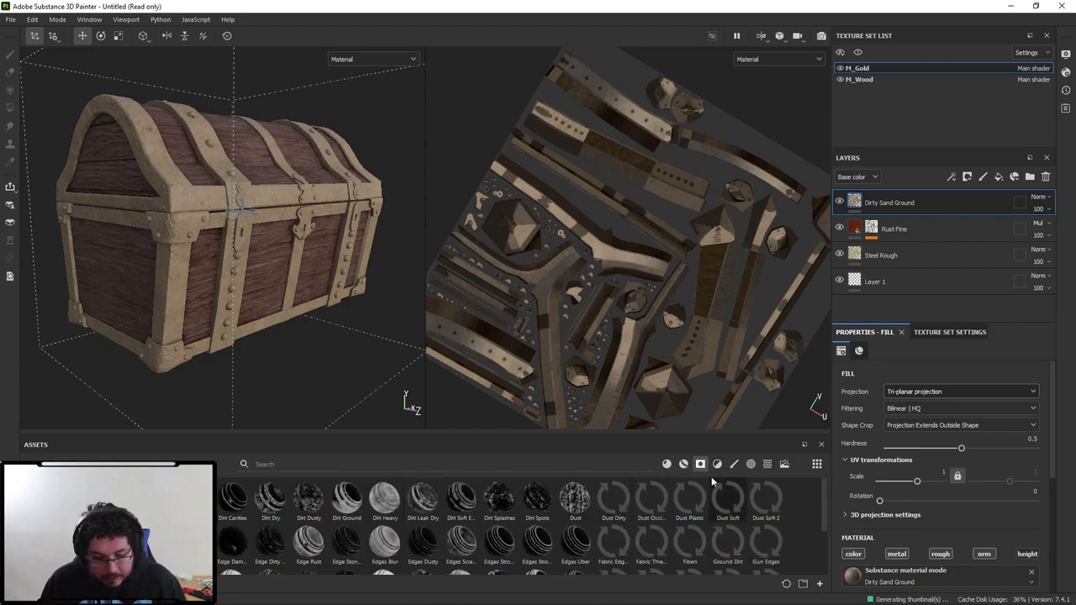
{"action": "scroll", "coordinate": [474, 525], "scroll_direction": "down", "scroll_amount": 2}
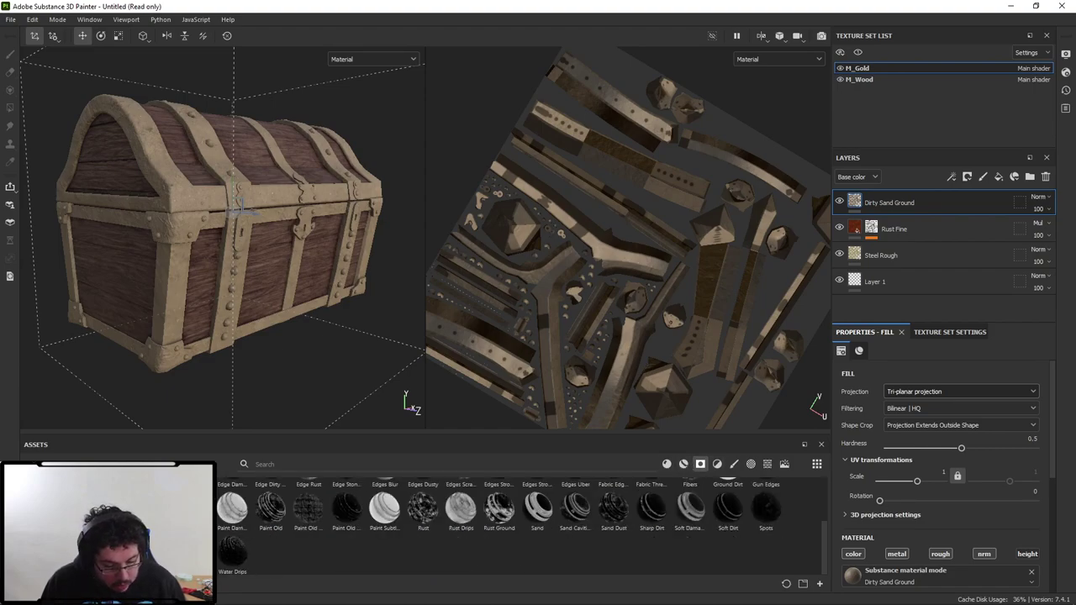
{"action": "scroll", "coordinate": [375, 521], "scroll_direction": "up", "scroll_amount": 2}
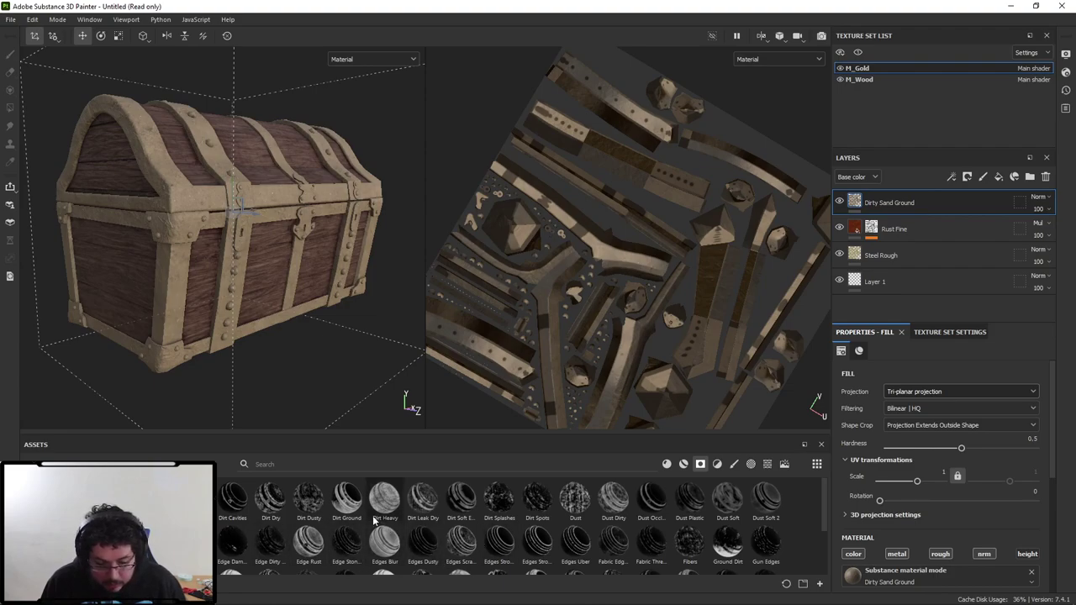
{"action": "mouse_move", "coordinate": [346, 508]}
{"action": "left_mouse_down"}
{"action": "mouse_move", "coordinate": [697, 385]}
{"action": "mouse_move", "coordinate": [922, 214]}
{"action": "left_mouse_up"}
{"action": "left_click_drag", "start_coordinate": [255, 314], "coordinate": [202, 313], "text": "alt"}
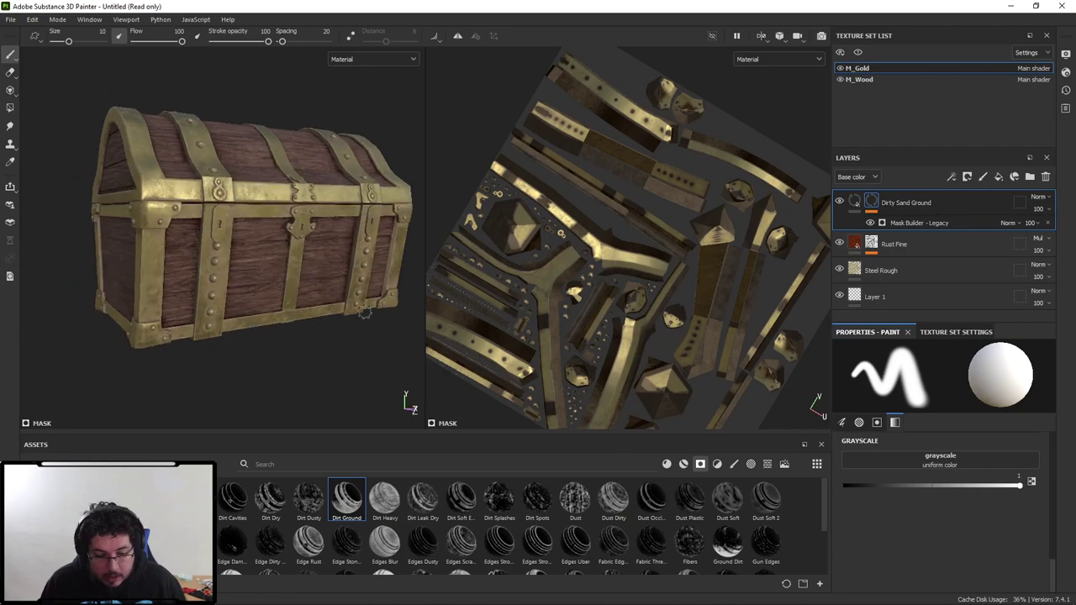
Set the Dirty Sand Ground mask's Mask Builder generator to Level 0.85 and Contrast 0.76.
{"action": "left_click", "coordinate": [903, 223]}
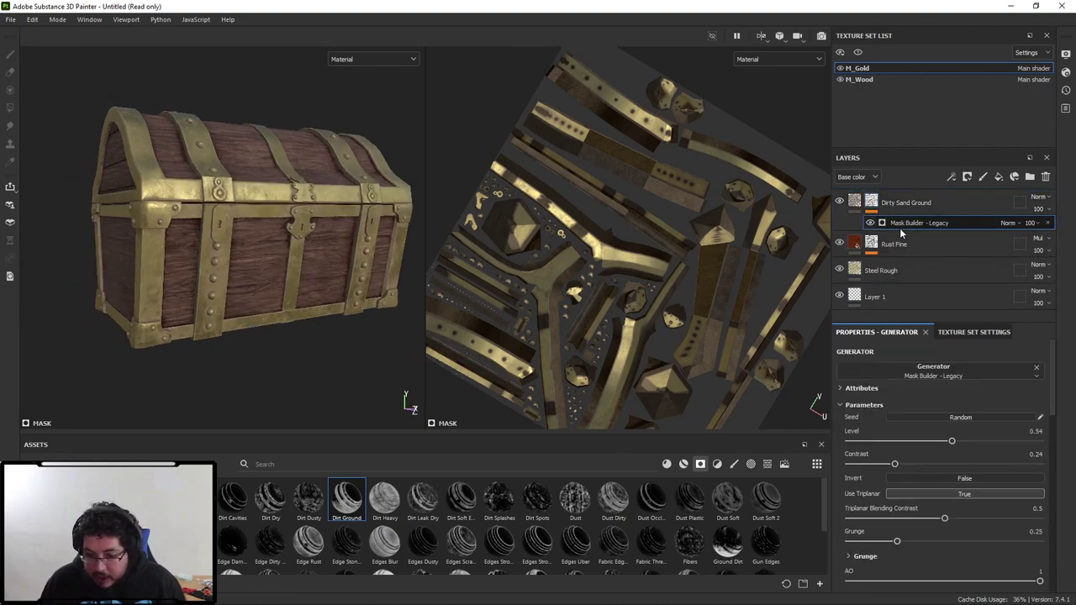
{"action": "left_click_drag", "start_coordinate": [984, 444], "coordinate": [1021, 433]}
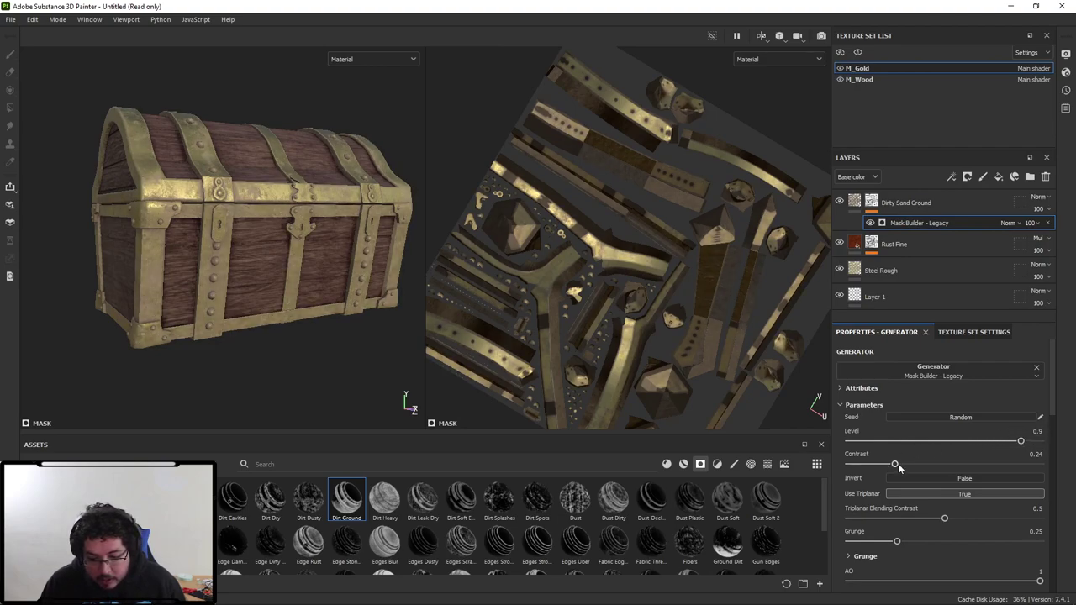
{"action": "left_click_drag", "start_coordinate": [897, 464], "coordinate": [1012, 437]}
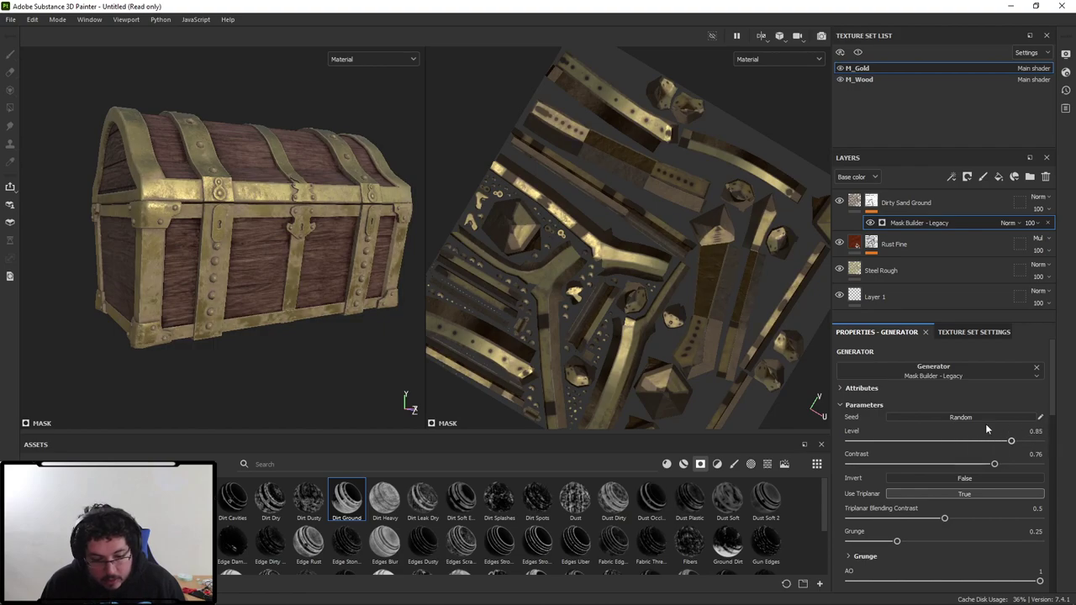
Instantiate the Dirty Sand Ground layer across texture sets into M_Wood.
{"action": "left_click_drag", "start_coordinate": [295, 299], "coordinate": [208, 312], "text": "alt"}
{"action": "right_click_drag", "start_coordinate": [208, 311], "coordinate": [227, 362], "text": "alt"}
{"action": "middle_click_drag", "start_coordinate": [227, 361], "coordinate": [151, 338], "text": "alt"}
{"action": "left_click_drag", "start_coordinate": [150, 339], "coordinate": [336, 295], "text": "alt"}
{"action": "key", "text": "f"}
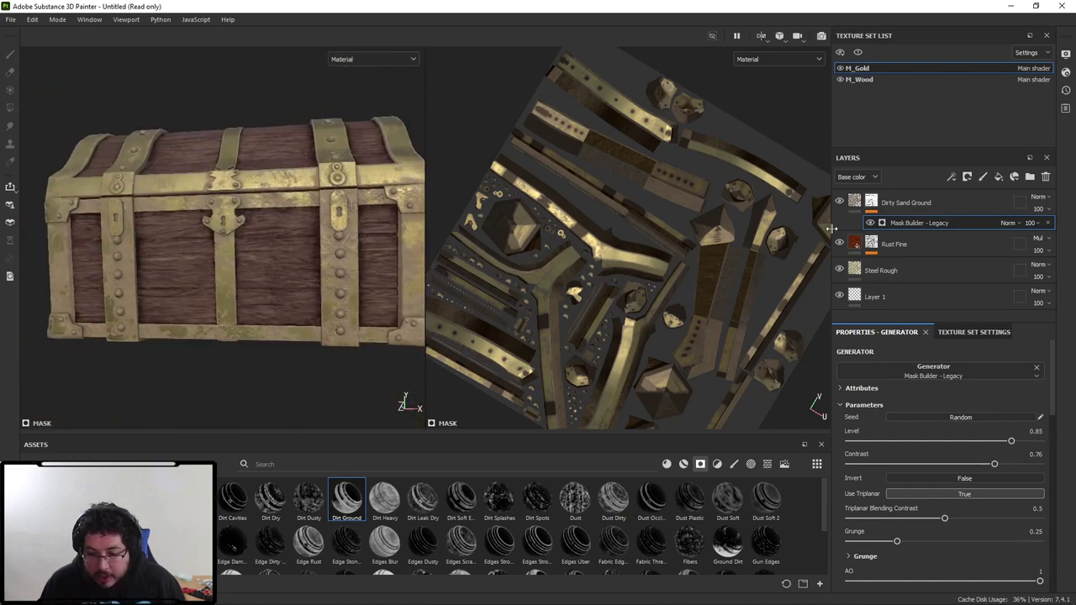
{"action": "right_click", "coordinate": [896, 206]}
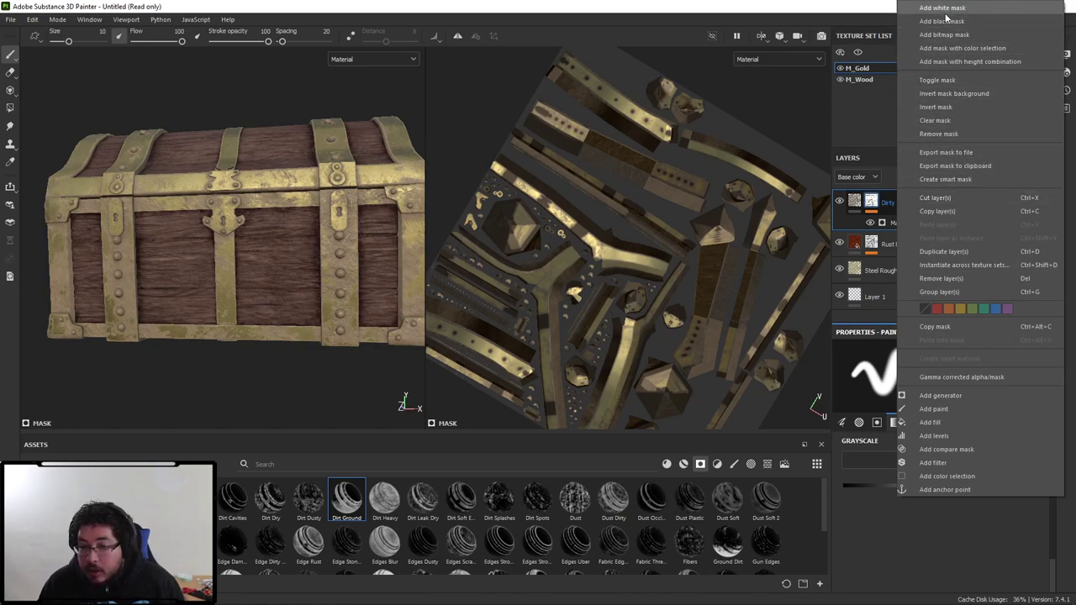
{"action": "left_click", "coordinate": [954, 267]}
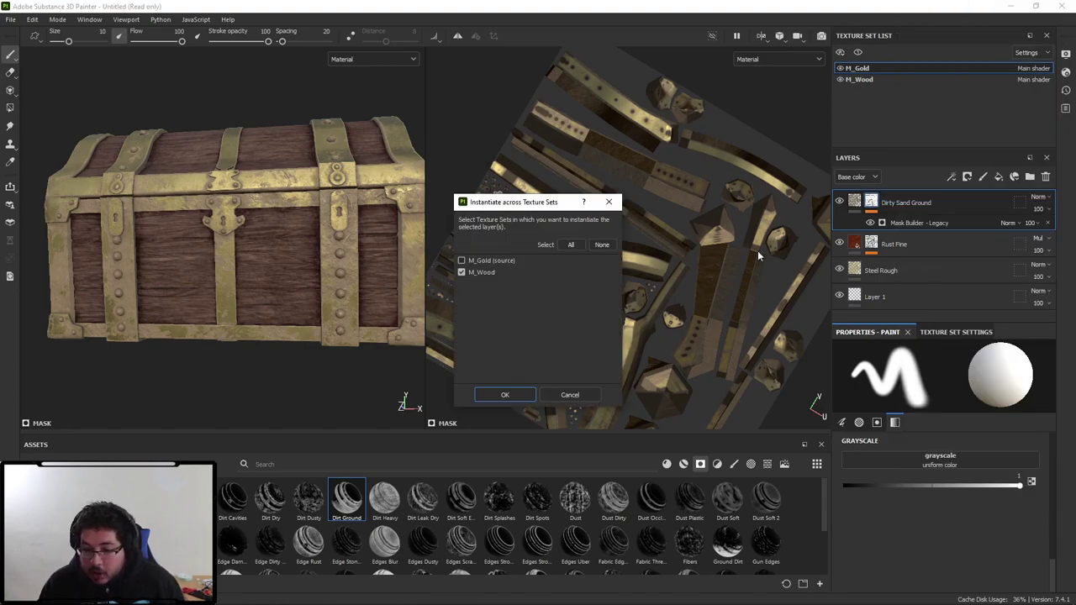
{"action": "left_click", "coordinate": [521, 396]}
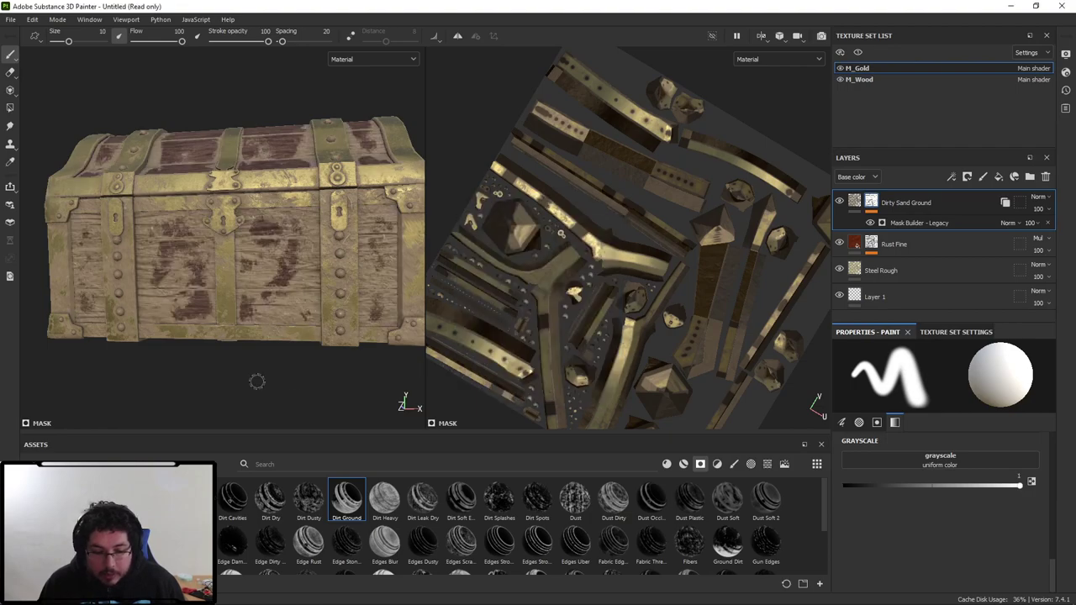
Set the Dirty Sand Ground mask's Mask Builder generator to Level 0.51, Contrast 0.35 and Grunge 0.09.
{"action": "left_click_drag", "start_coordinate": [257, 380], "coordinate": [315, 334], "text": "alt"}
{"action": "left_click_drag", "start_coordinate": [227, 252], "coordinate": [231, 227], "text": "alt"}
{"action": "left_click", "coordinate": [904, 223]}
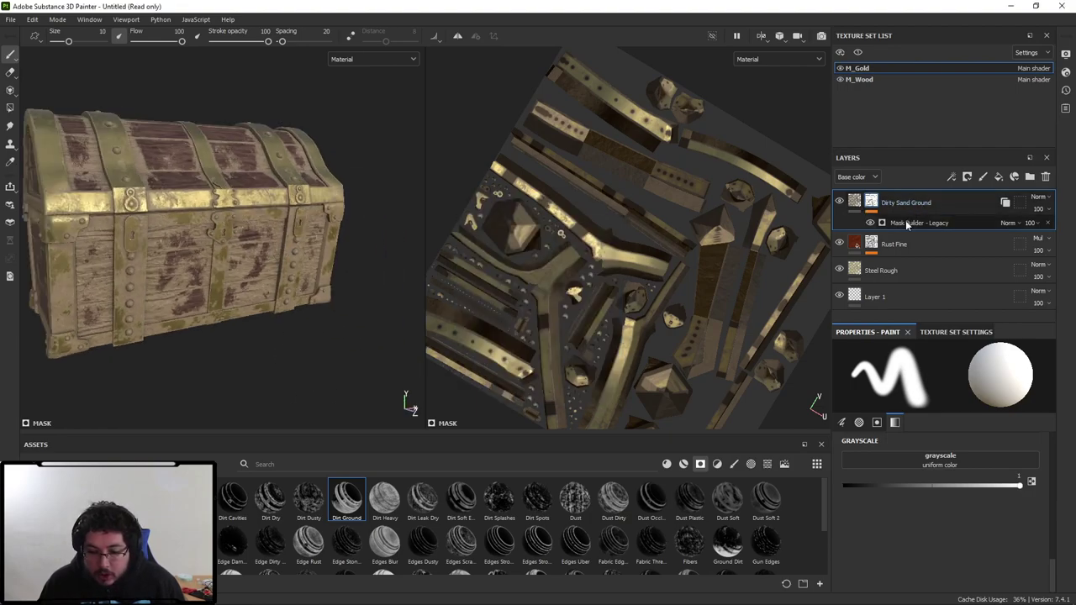
{"action": "mouse_move", "coordinate": [1011, 442]}
{"action": "left_mouse_down"}
{"action": "mouse_move", "coordinate": [908, 441]}
{"action": "mouse_move", "coordinate": [995, 440]}
{"action": "left_mouse_up"}
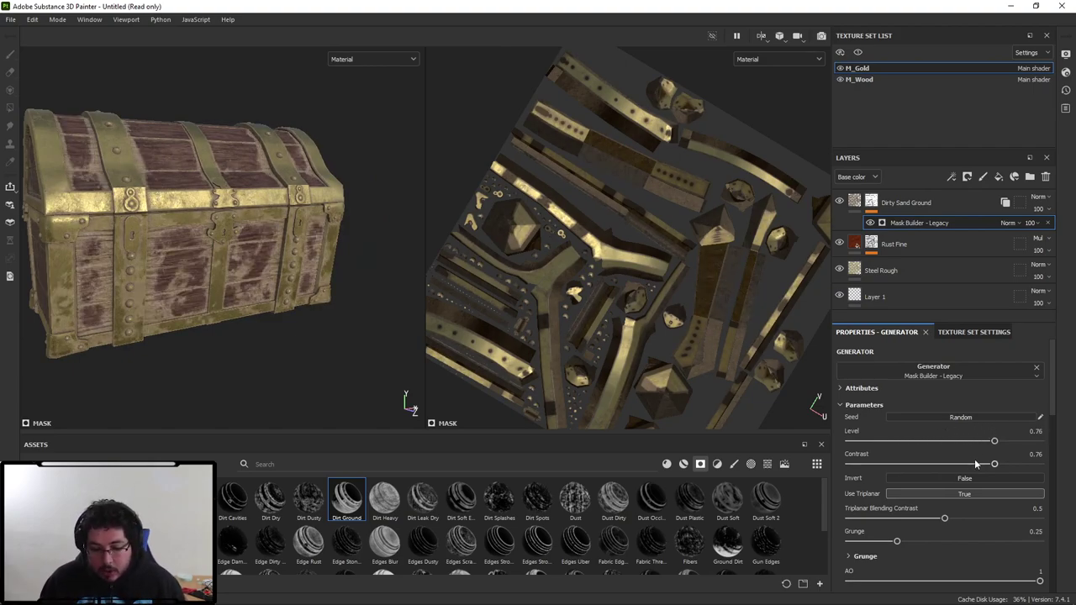
{"action": "left_click_drag", "start_coordinate": [965, 465], "coordinate": [908, 464]}
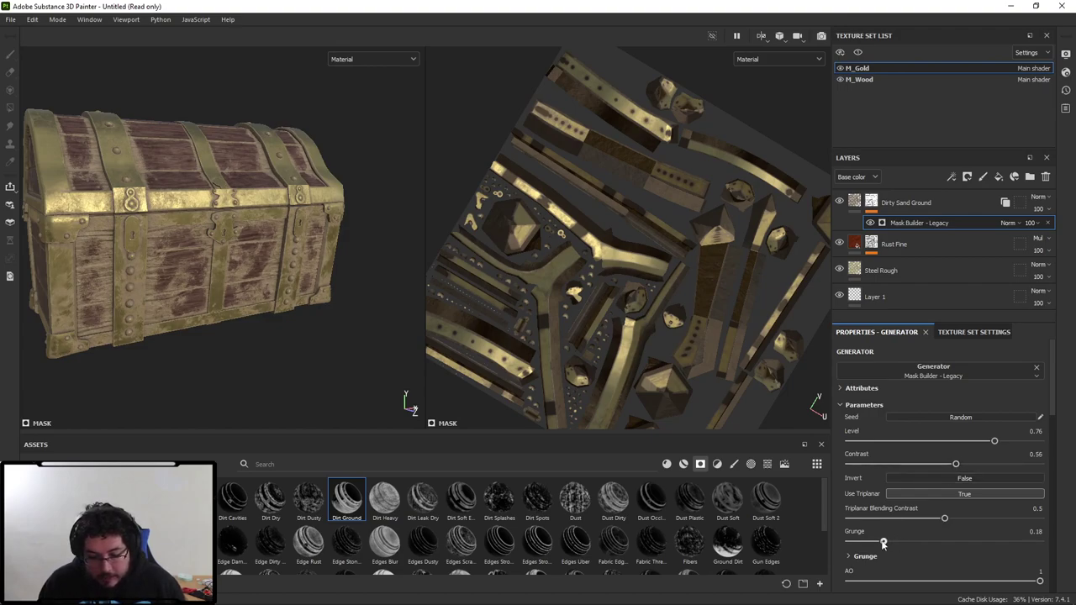
{"action": "mouse_move", "coordinate": [883, 543]}
{"action": "left_mouse_down"}
{"action": "mouse_move", "coordinate": [863, 543]}
{"action": "mouse_move", "coordinate": [890, 538]}
{"action": "mouse_move", "coordinate": [873, 541]}
{"action": "left_mouse_up"}
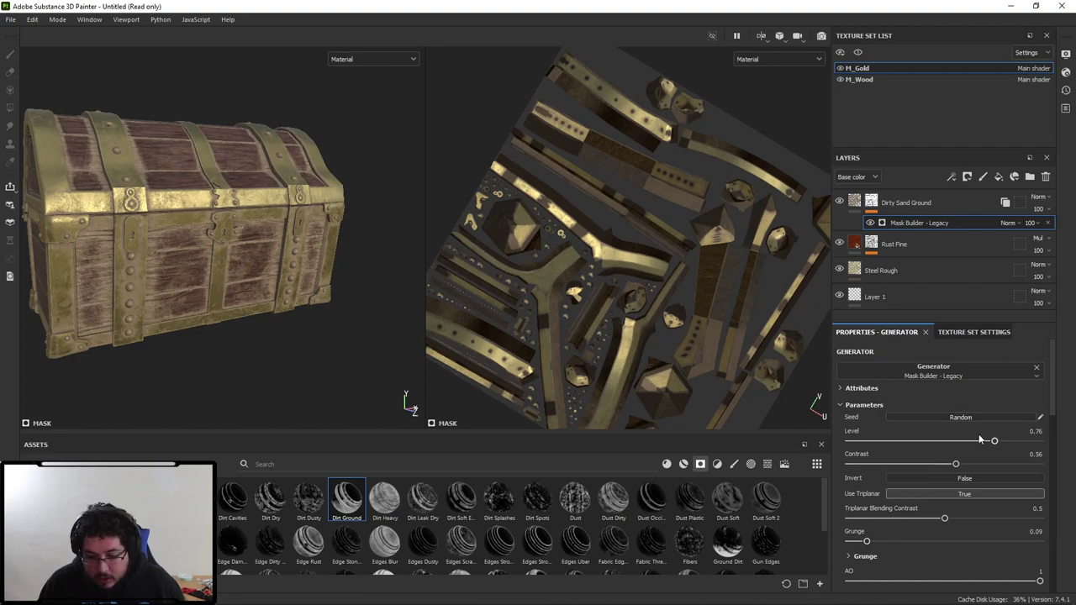
{"action": "mouse_move", "coordinate": [980, 443]}
{"action": "left_mouse_down"}
{"action": "mouse_move", "coordinate": [899, 442]}
{"action": "mouse_move", "coordinate": [966, 440]}
{"action": "left_mouse_up"}
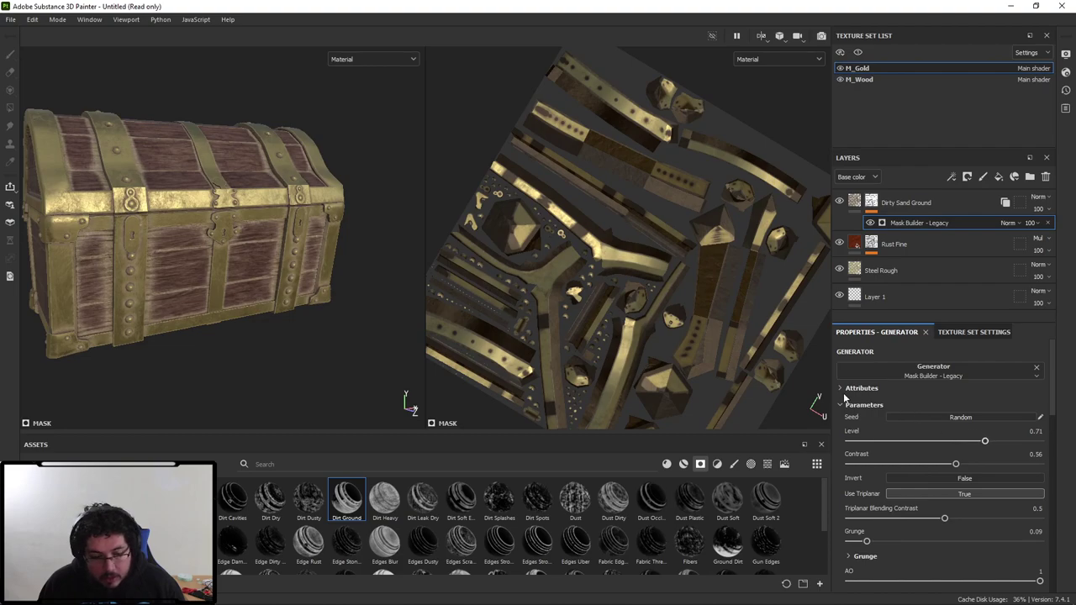
{"action": "left_click_drag", "start_coordinate": [956, 464], "coordinate": [946, 443]}
Set the Dirty Sand Ground mask generator's Top/Down Gradient to -0.69 and its Grunge to 0.52.
{"action": "scroll", "coordinate": [943, 544], "scroll_direction": "down", "scroll_amount": 3}
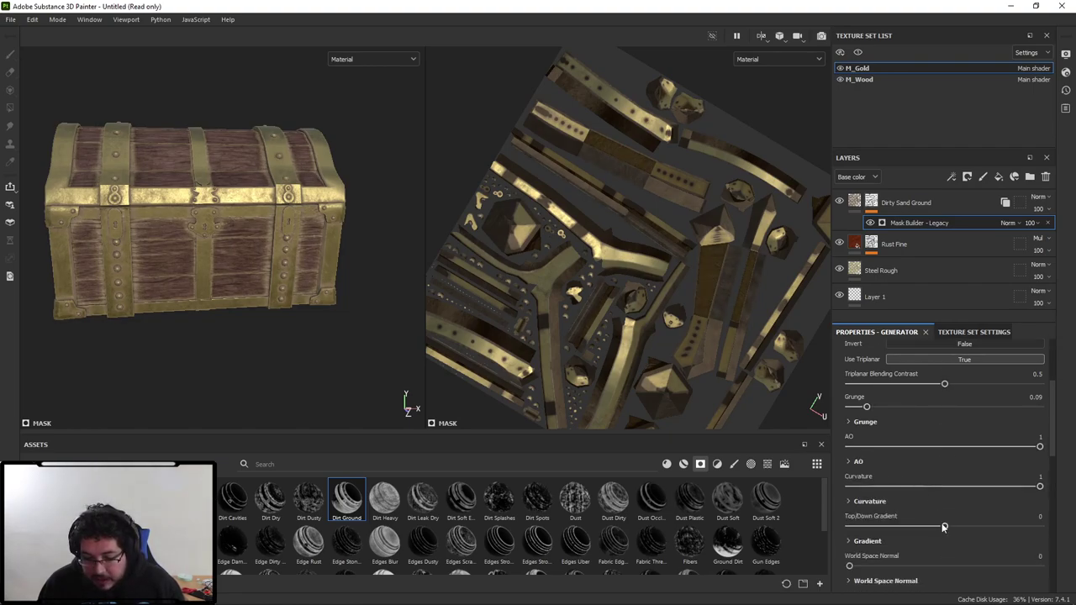
{"action": "left_click_drag", "start_coordinate": [943, 527], "coordinate": [879, 515]}
{"action": "scroll", "coordinate": [878, 500], "scroll_direction": "up", "scroll_amount": 4}
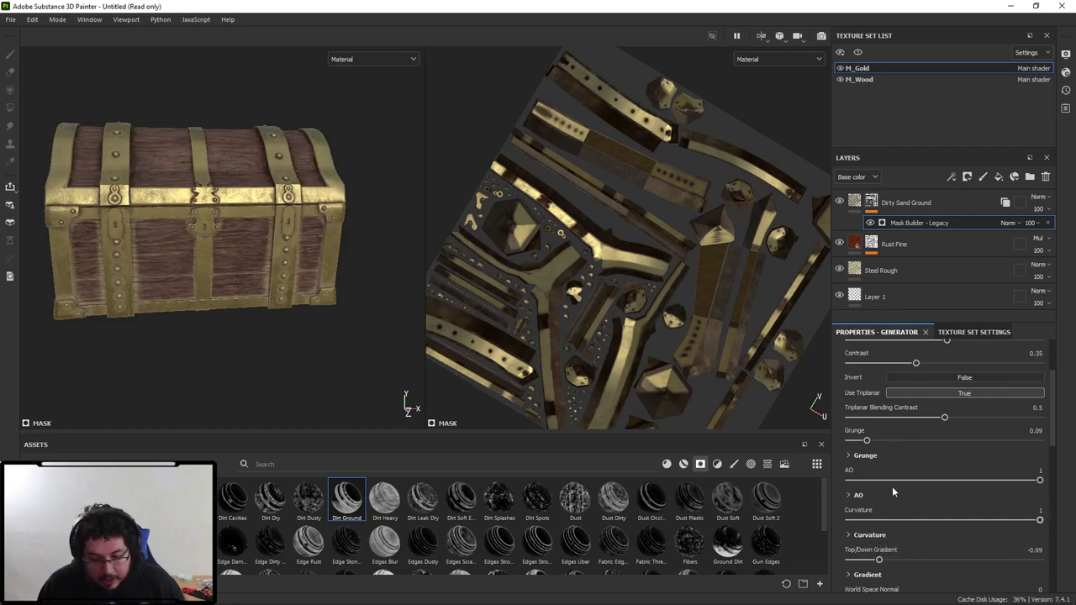
{"action": "left_click_drag", "start_coordinate": [881, 474], "coordinate": [908, 474]}
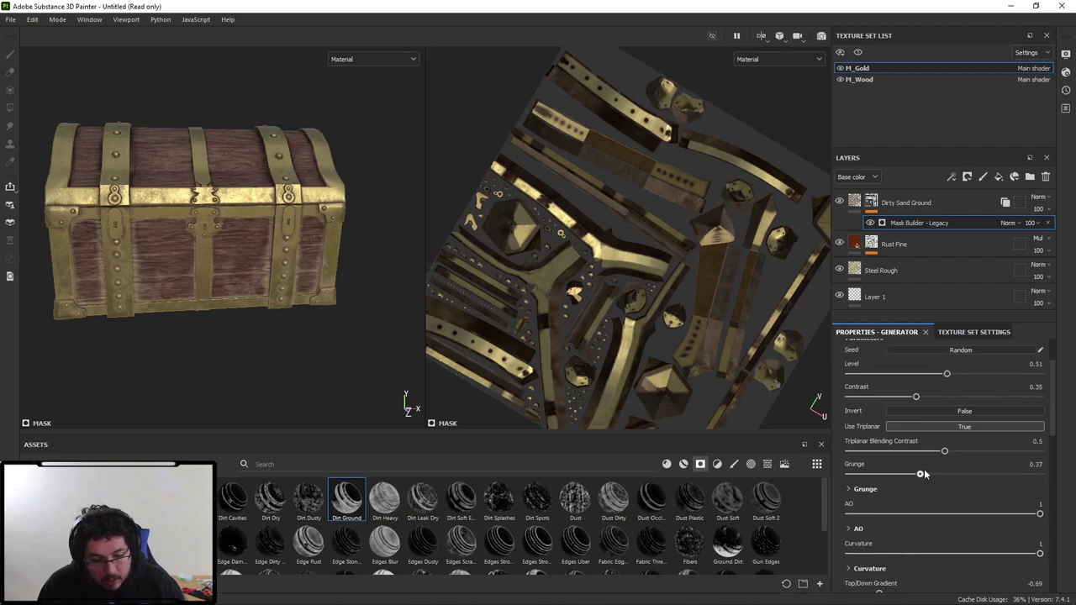
{"action": "left_click_drag", "start_coordinate": [238, 277], "coordinate": [296, 270], "text": "alt"}
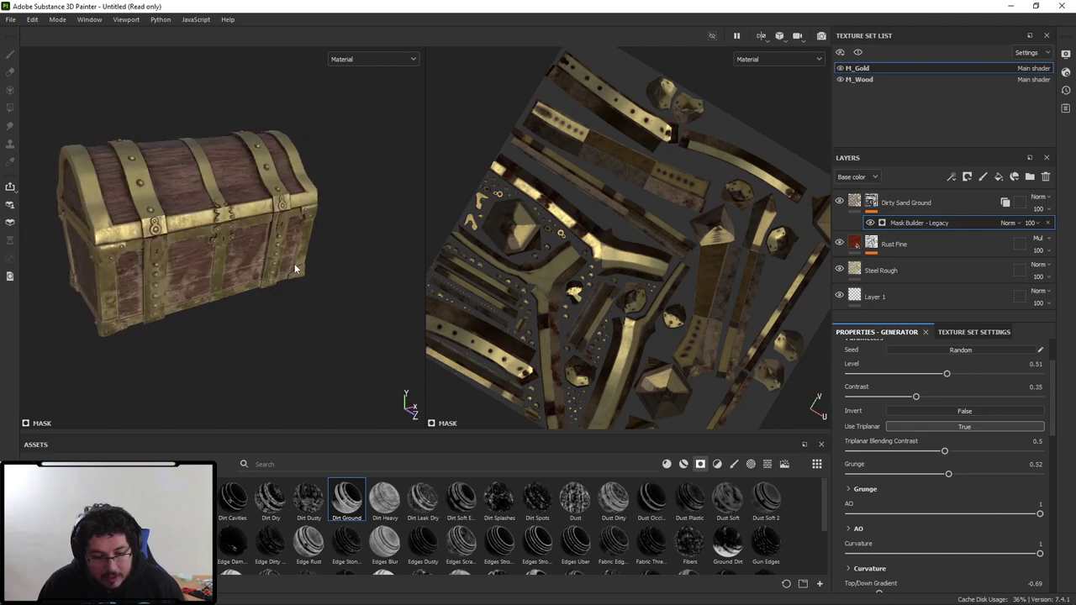
{"action": "scroll", "coordinate": [914, 400], "scroll_direction": "up", "scroll_amount": 4}
Add a fill layer on top of the M_Wood stack with metal and height disabled and roughness set to 0.7031.
{"action": "left_click", "coordinate": [874, 80]}
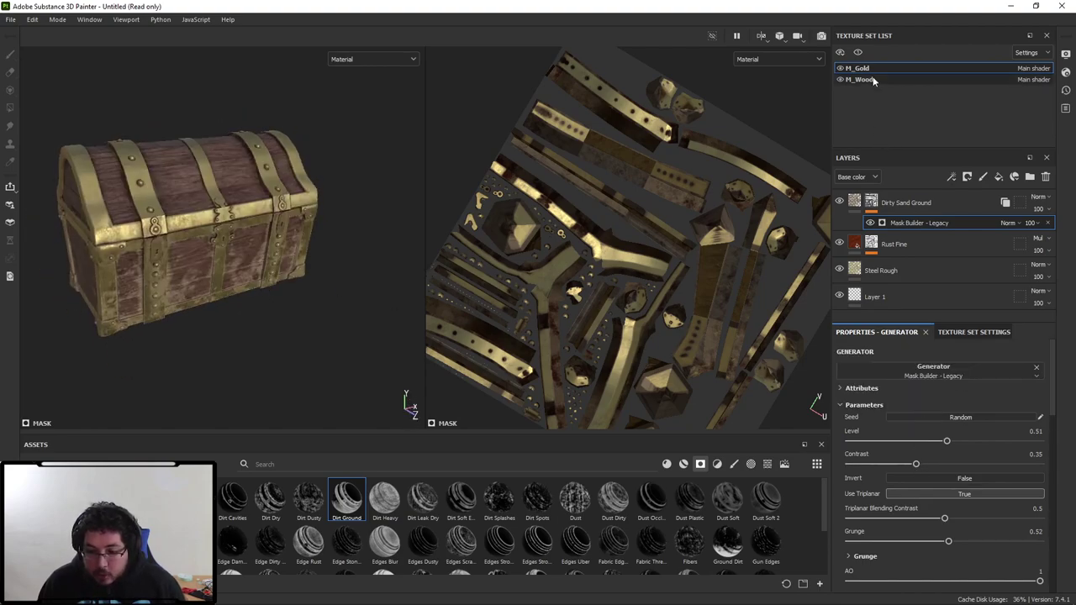
{"action": "left_click_drag", "start_coordinate": [152, 171], "coordinate": [154, 202], "text": "alt"}
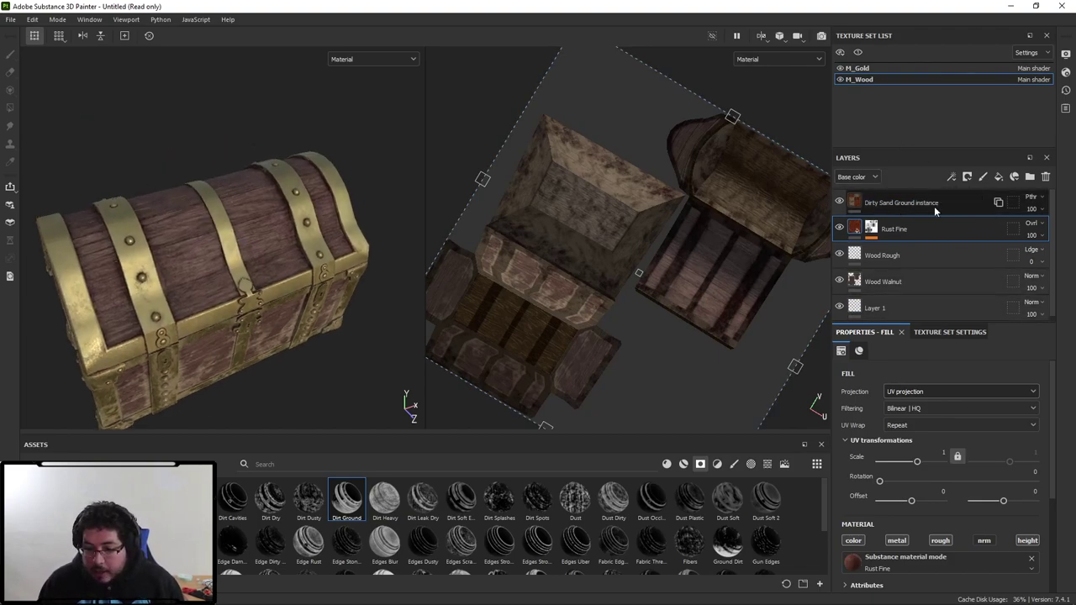
{"action": "left_click", "coordinate": [999, 177]}
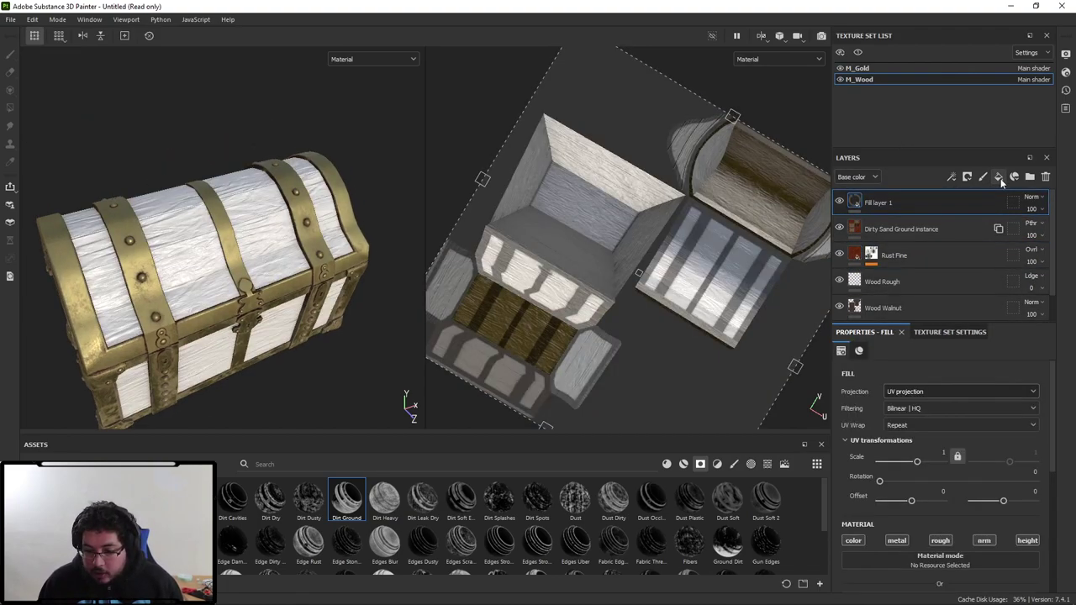
{"action": "left_click", "coordinate": [897, 541]}
{"action": "left_click", "coordinate": [1028, 541]}
{"action": "scroll", "coordinate": [979, 515], "scroll_direction": "down", "scroll_amount": 2}
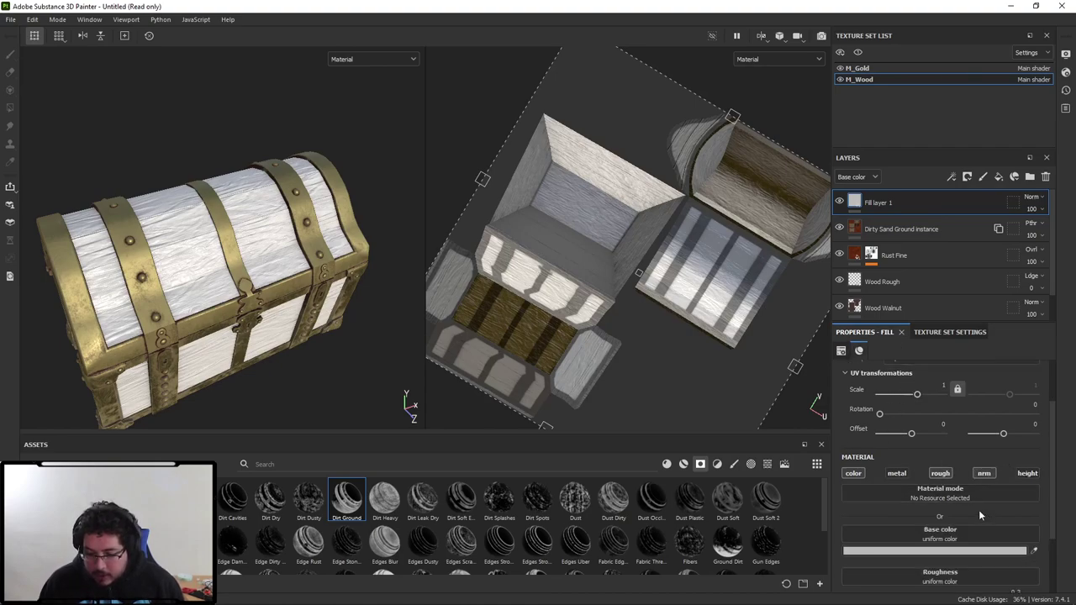
{"action": "scroll", "coordinate": [980, 515], "scroll_direction": "down", "scroll_amount": 2}
{"action": "left_click_drag", "start_coordinate": [906, 533], "coordinate": [967, 533]}
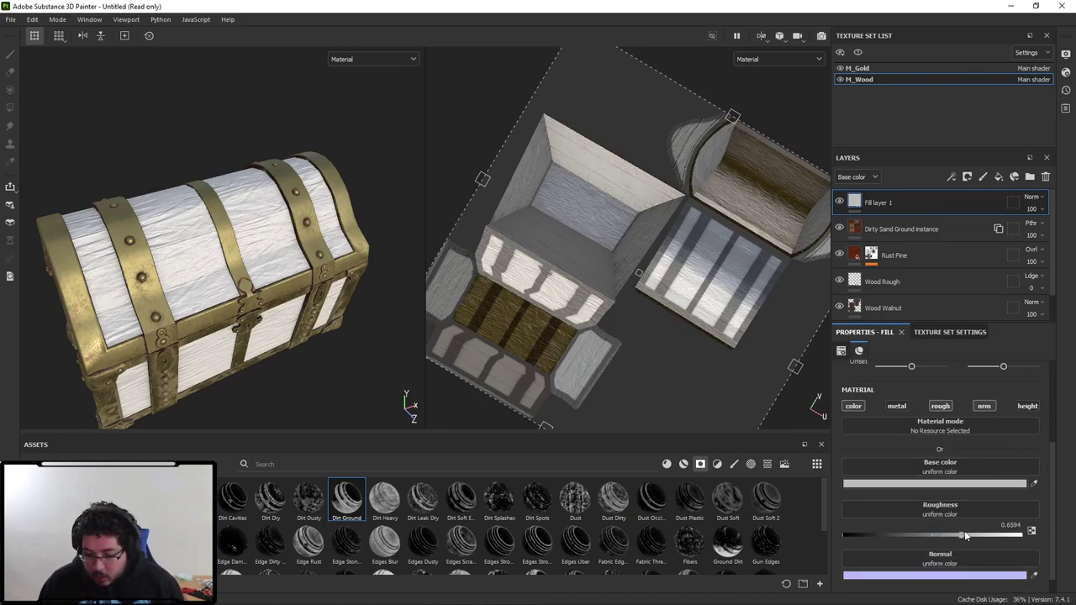
Give the new M_Wood fill layer a dusty beige-brown base color with RGB 0.539, 0.482, 0.396.
{"action": "left_click", "coordinate": [938, 484]}
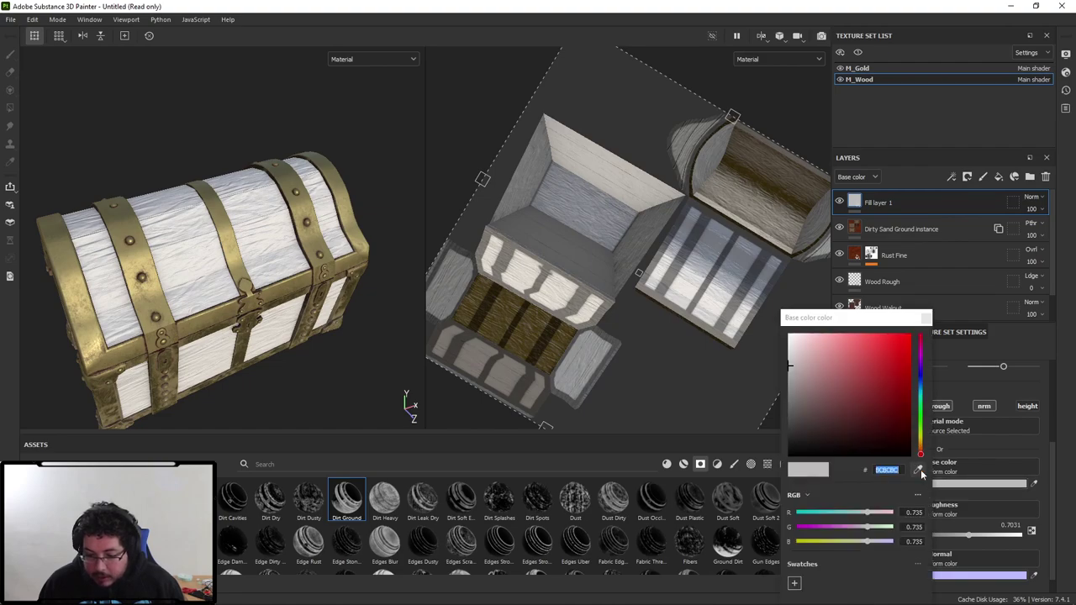
{"action": "left_click_drag", "start_coordinate": [918, 470], "coordinate": [853, 251]}
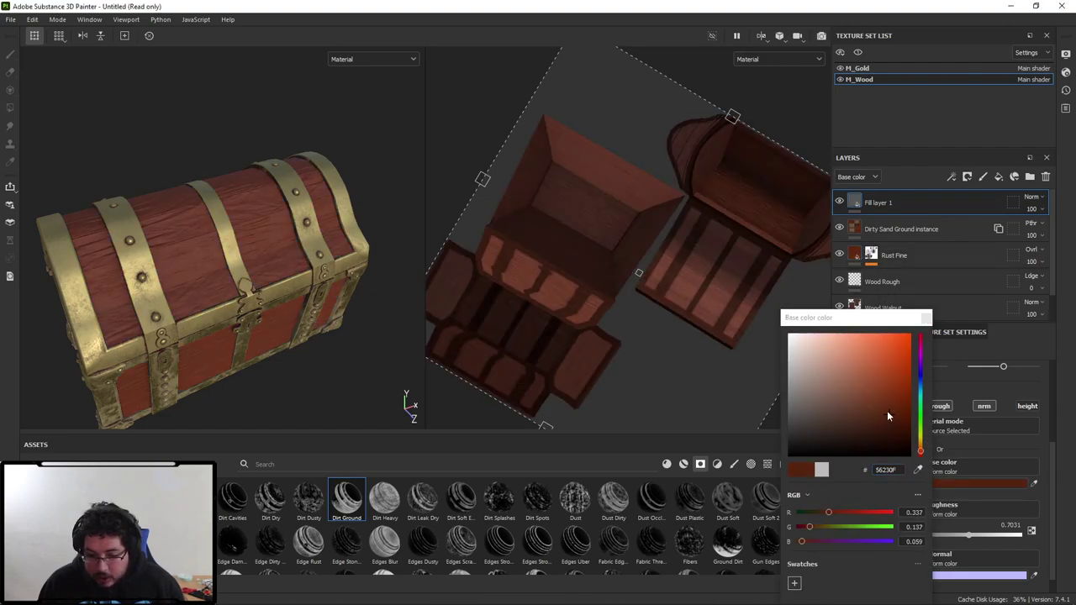
{"action": "mouse_move", "coordinate": [887, 415]}
{"action": "left_mouse_down"}
{"action": "mouse_move", "coordinate": [812, 380]}
{"action": "mouse_move", "coordinate": [822, 390]}
{"action": "left_mouse_up"}
{"action": "left_click", "coordinate": [921, 448]}
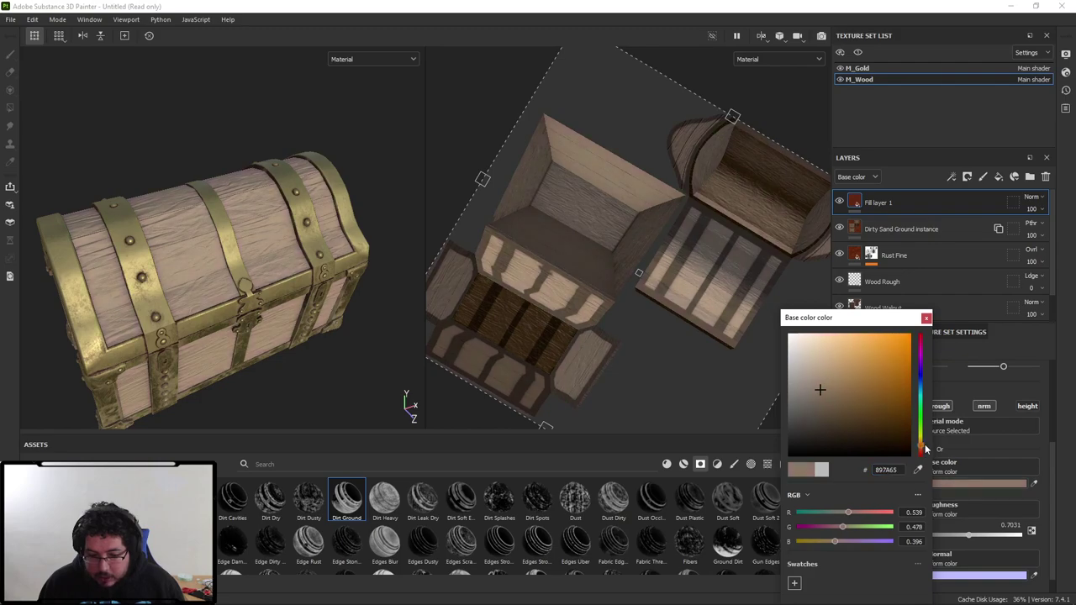
Add a black mask to Fill layer 1 and fill the mask with the Grunge Scratches Rough texture.
{"action": "right_click", "coordinate": [878, 202]}
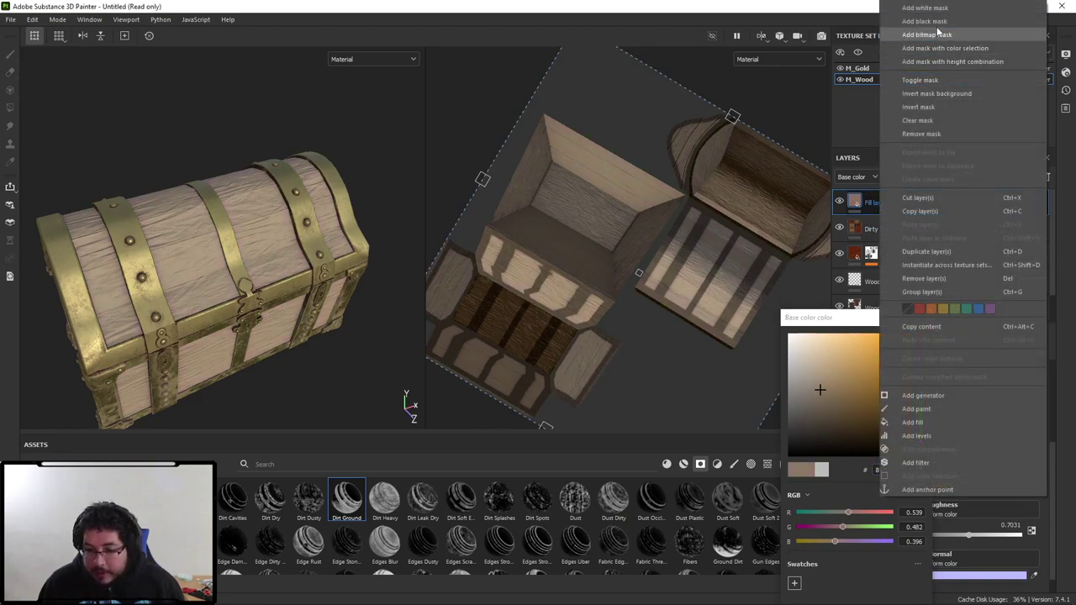
{"action": "left_click", "coordinate": [935, 25]}
{"action": "right_click", "coordinate": [871, 203]}
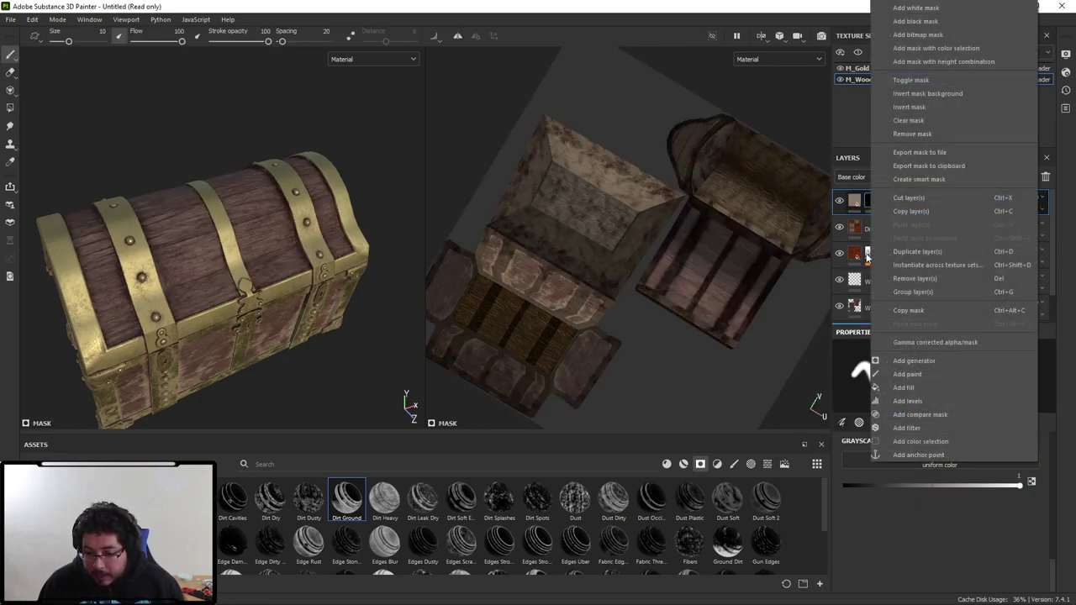
{"action": "left_click", "coordinate": [907, 387]}
{"action": "left_click", "coordinate": [940, 407]}
{"action": "type", "text": "s"}
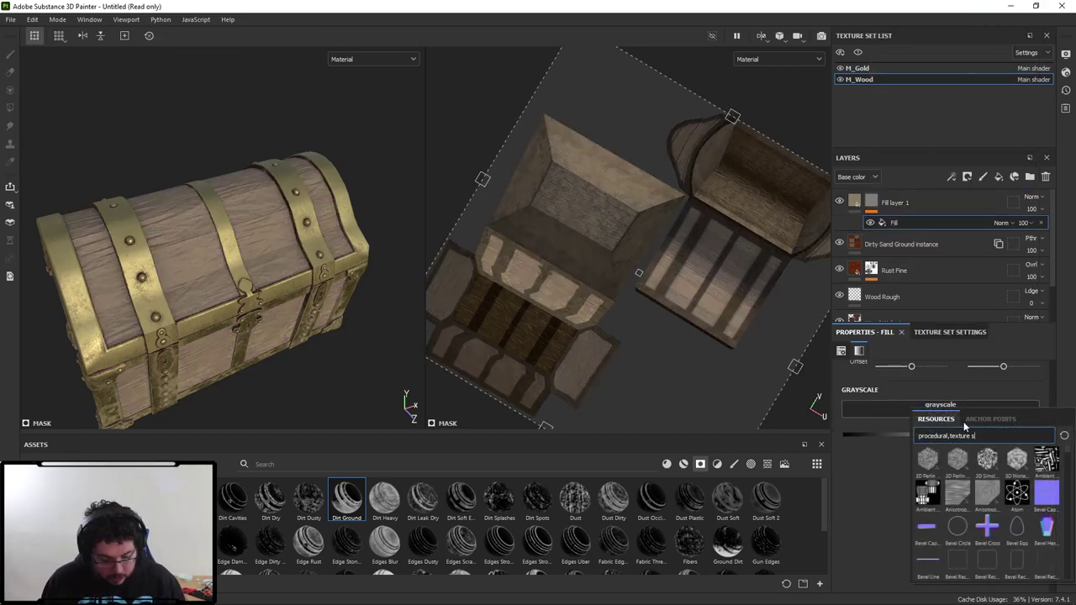
{"action": "type", "text": "cratch"}
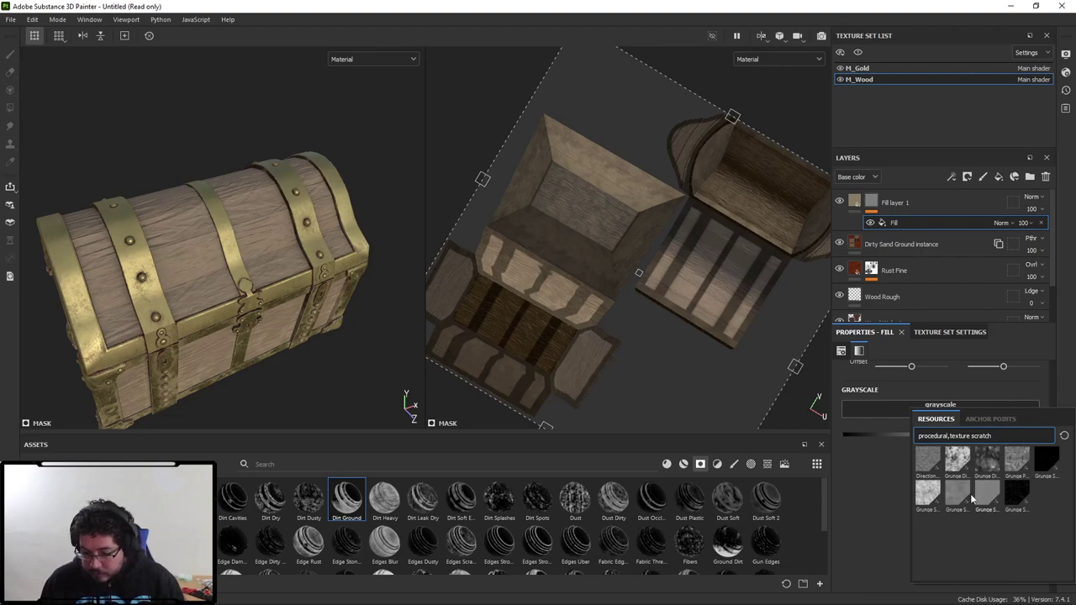
{"action": "left_click", "coordinate": [1013, 496]}
Adjust the Grunge Scratches Rough fill to Balance 0.51, Contrast about 0.1 and UV scale about 2.64, checking the scratches around the chest.
{"action": "left_click_drag", "start_coordinate": [350, 281], "coordinate": [267, 319], "text": "alt"}
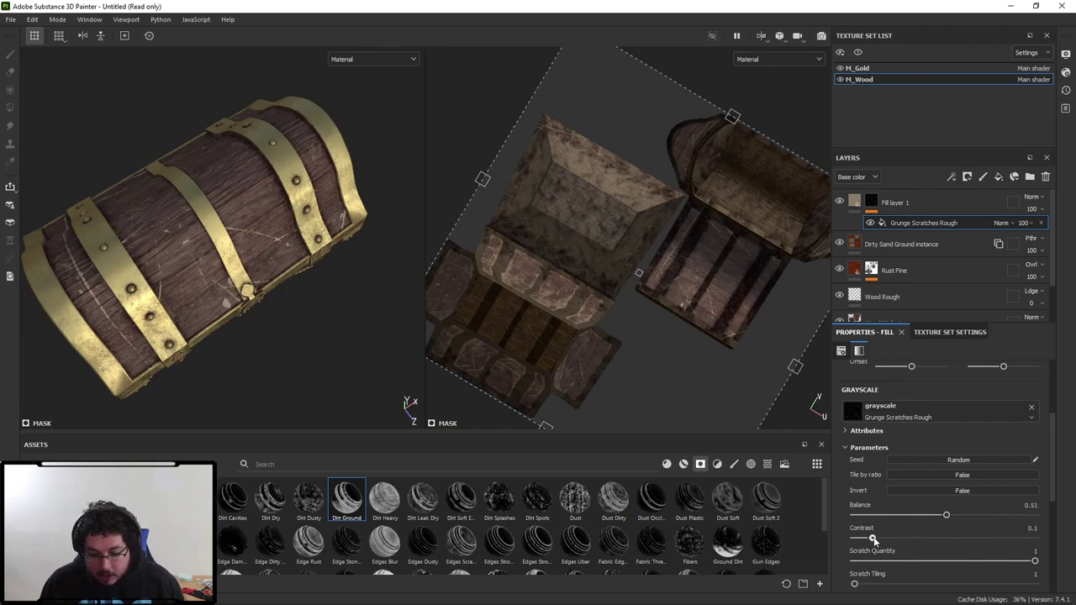
{"action": "scroll", "coordinate": [899, 461], "scroll_direction": "up", "scroll_amount": 3}
{"action": "left_click_drag", "start_coordinate": [918, 461], "coordinate": [916, 468]}
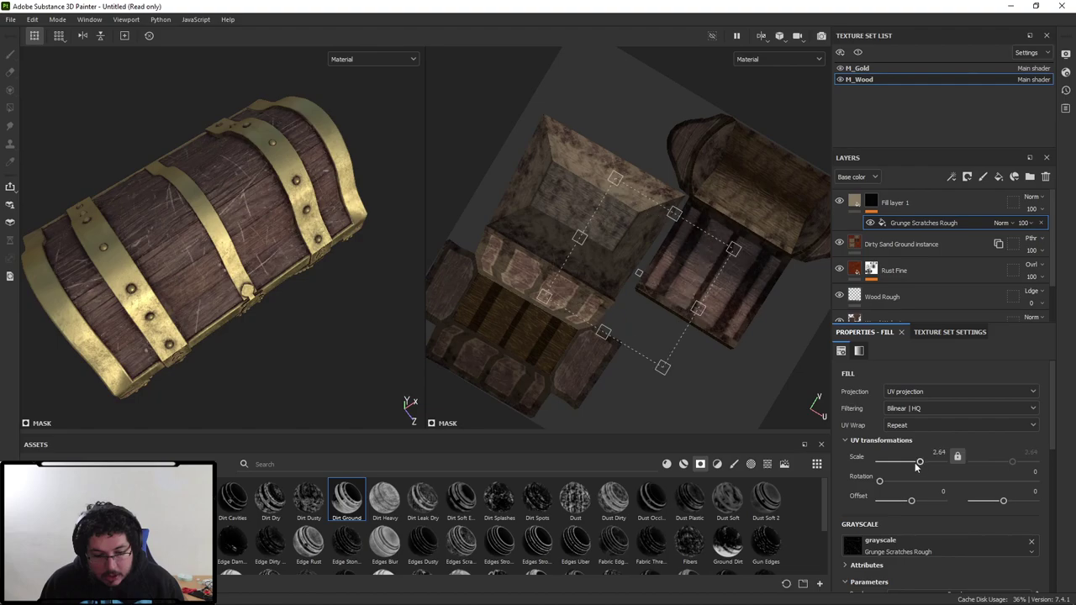
{"action": "left_click_drag", "start_coordinate": [233, 296], "coordinate": [178, 181], "text": "alt"}
{"action": "middle_click_drag", "start_coordinate": [227, 302], "coordinate": [249, 250], "text": "alt"}
{"action": "left_click_drag", "start_coordinate": [249, 250], "coordinate": [284, 242], "text": "alt"}
Add a paint effect to the mask of Fill layer 1 and set up a black brush with size 44.41.
{"action": "right_click", "coordinate": [871, 205]}
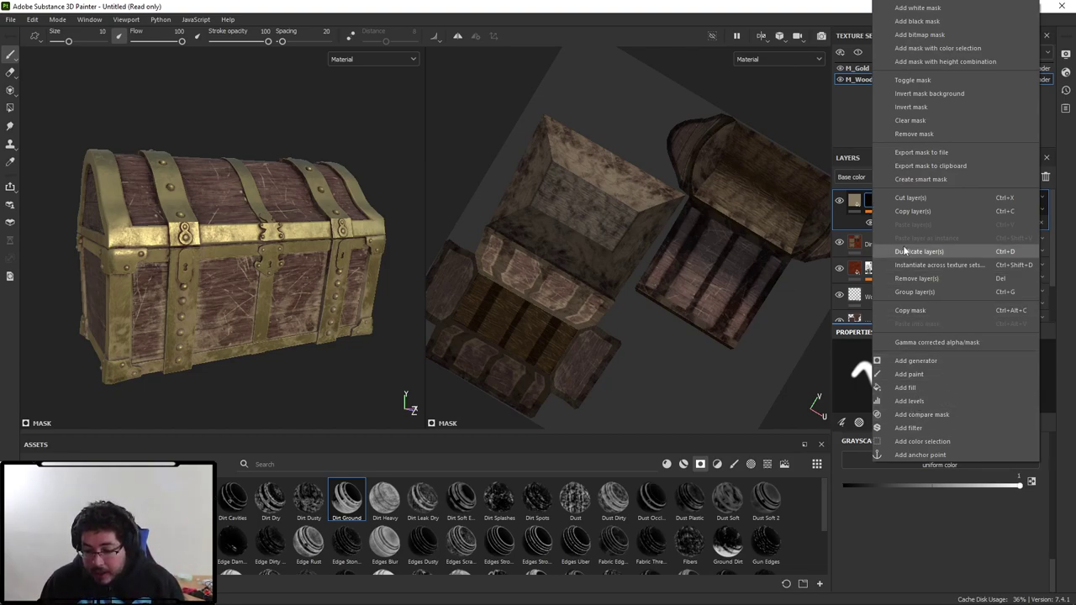
{"action": "left_click", "coordinate": [912, 380]}
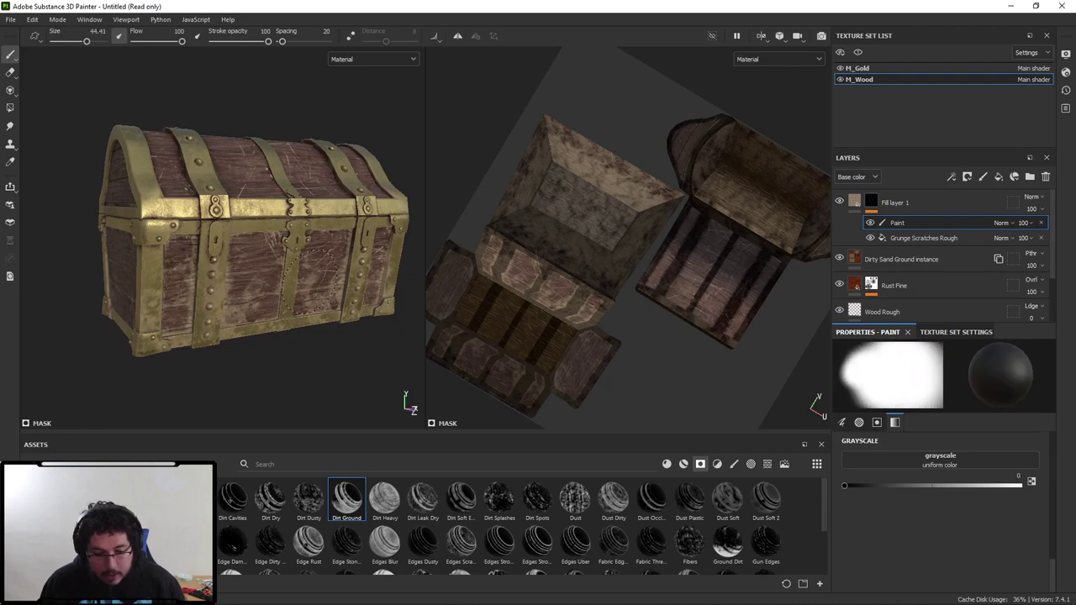
{"action": "left_click_drag", "start_coordinate": [271, 237], "coordinate": [189, 255], "text": "alt"}
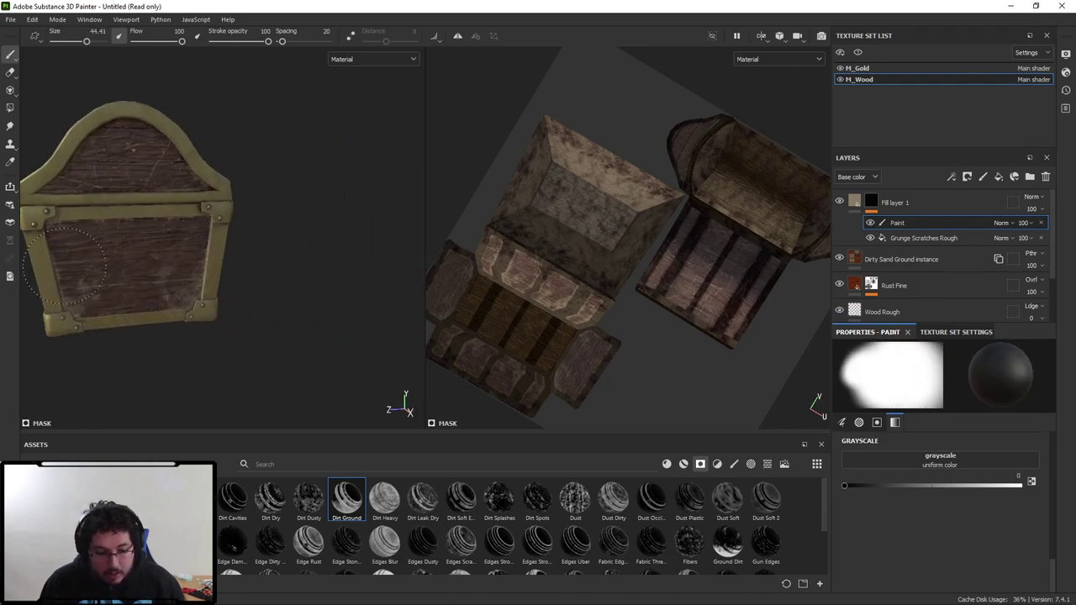
{"action": "left_click_drag", "start_coordinate": [65, 266], "coordinate": [132, 260], "text": "alt"}
{"action": "right_click_drag", "start_coordinate": [132, 260], "coordinate": [197, 264], "text": "alt"}
{"action": "middle_click_drag", "start_coordinate": [134, 271], "coordinate": [194, 243], "text": "alt"}
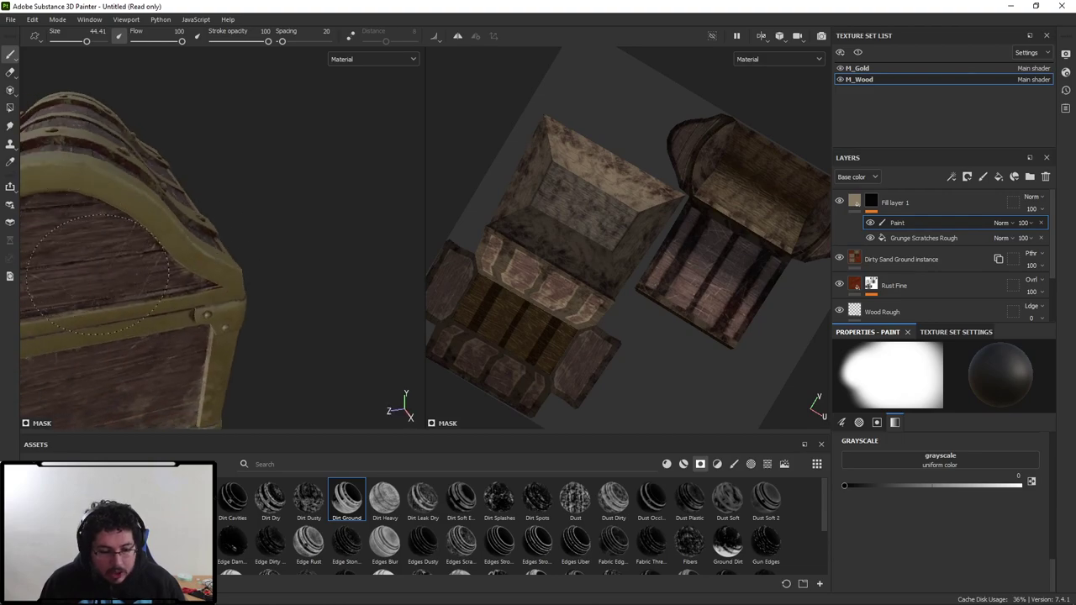
{"action": "left_click_drag", "start_coordinate": [307, 268], "coordinate": [215, 270], "text": "alt"}
Touch up the scratch mask on the chest's end panel, switching the brush between white and black and checking the front and lid.
{"action": "key", "text": "x"}
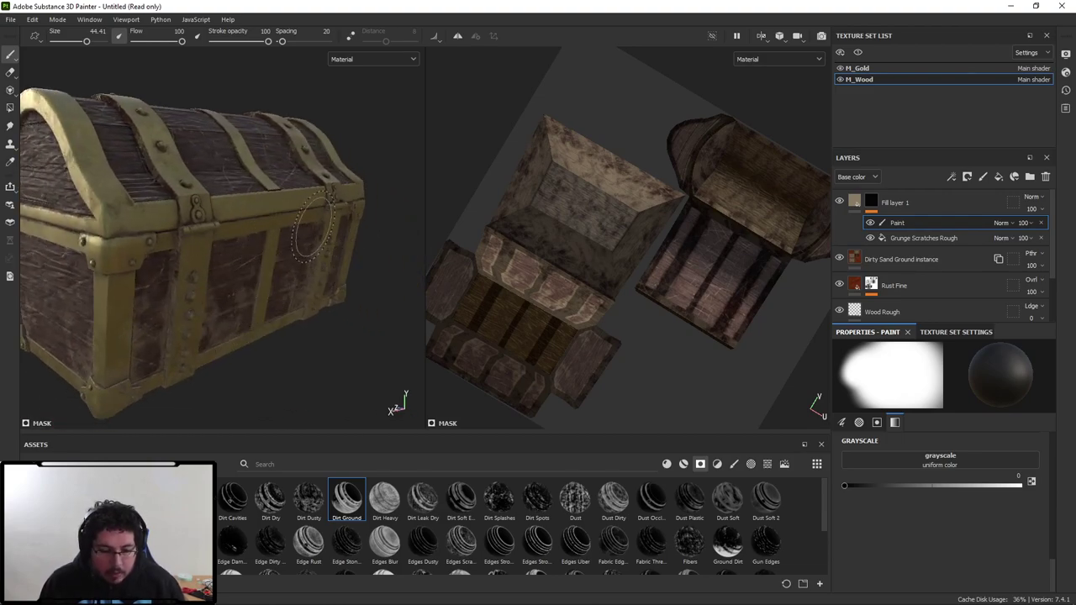
{"action": "left_click_drag", "start_coordinate": [126, 267], "coordinate": [201, 268], "text": "alt"}
{"action": "middle_click_drag", "start_coordinate": [151, 267], "coordinate": [261, 261], "text": "alt"}
{"action": "left_click_drag", "start_coordinate": [225, 262], "coordinate": [216, 297]}
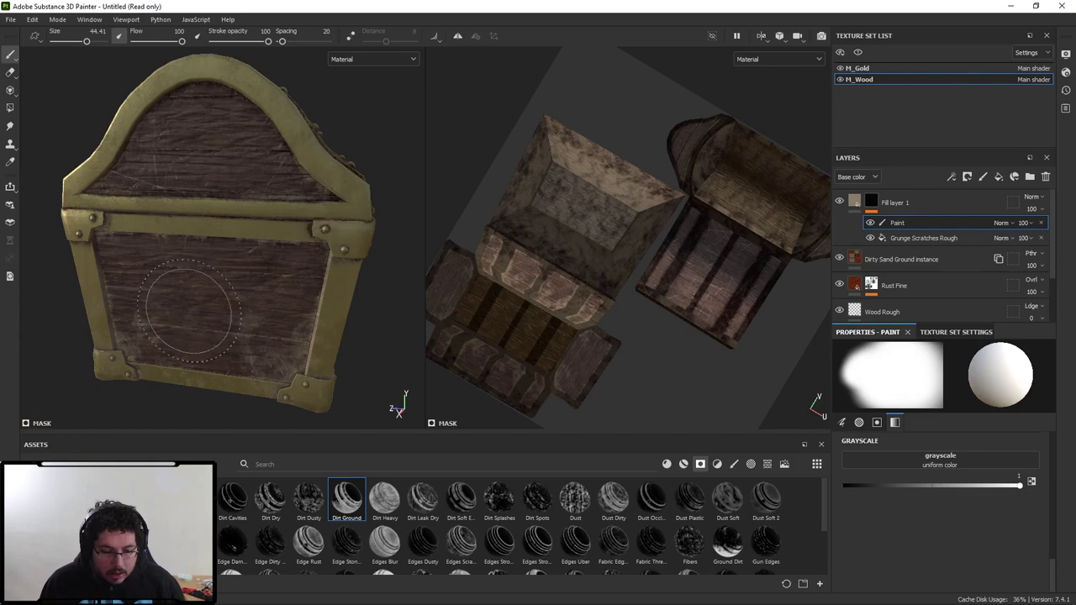
{"action": "left_click_drag", "start_coordinate": [144, 284], "coordinate": [252, 324], "text": "alt"}
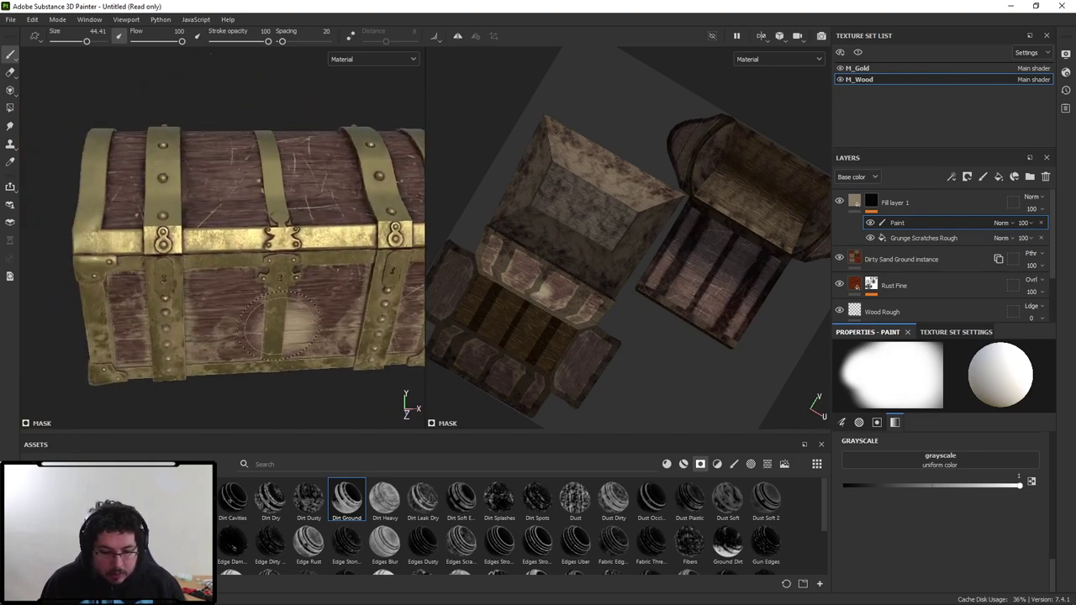
{"action": "key", "text": "x"}
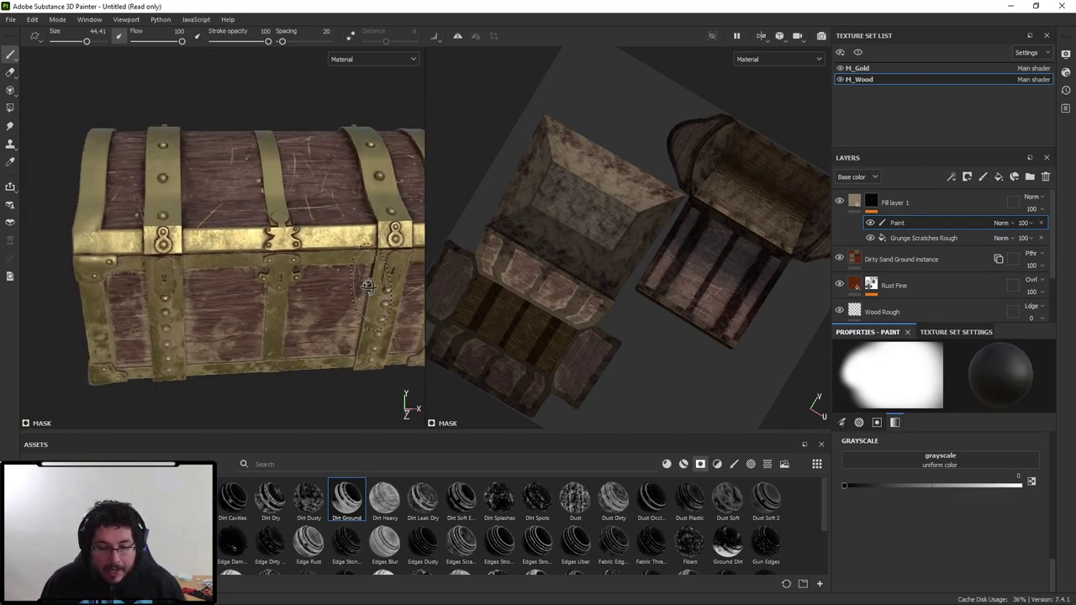
{"action": "left_click_drag", "start_coordinate": [286, 295], "coordinate": [237, 306], "text": "alt"}
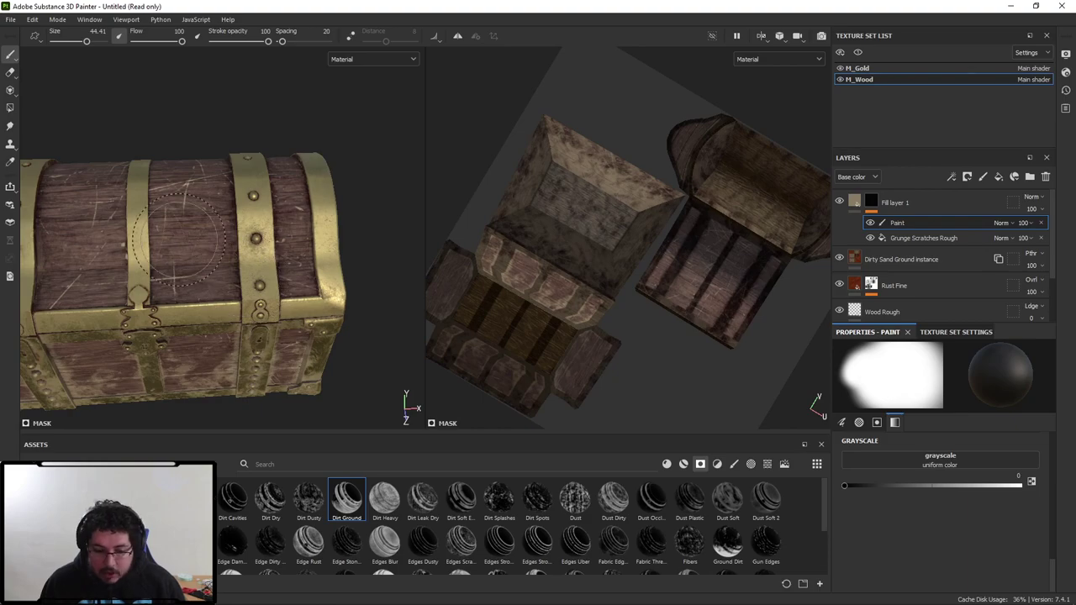
{"action": "mouse_move", "coordinate": [252, 239]}
{"action": "left_mouse_down", "text": "alt"}
{"action": "mouse_move", "coordinate": [213, 357]}
{"action": "mouse_move", "coordinate": [240, 312]}
{"action": "mouse_move", "coordinate": [227, 254]}
{"action": "mouse_move", "coordinate": [174, 300]}
{"action": "mouse_move", "coordinate": [290, 296]}
{"action": "left_mouse_up", "text": "alt"}
{"action": "scroll", "coordinate": [290, 296], "scroll_direction": "down", "scroll_amount": 3}
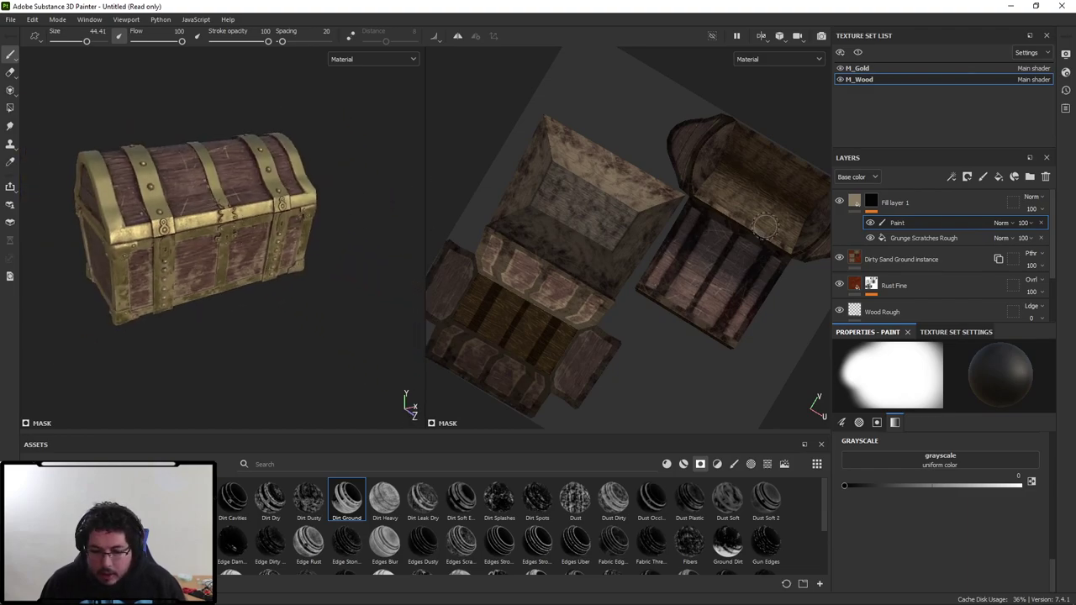
Lower the opacity of the Dirty Sand Ground layer in the M_Gold texture set to 43.
{"action": "left_click", "coordinate": [857, 68]}
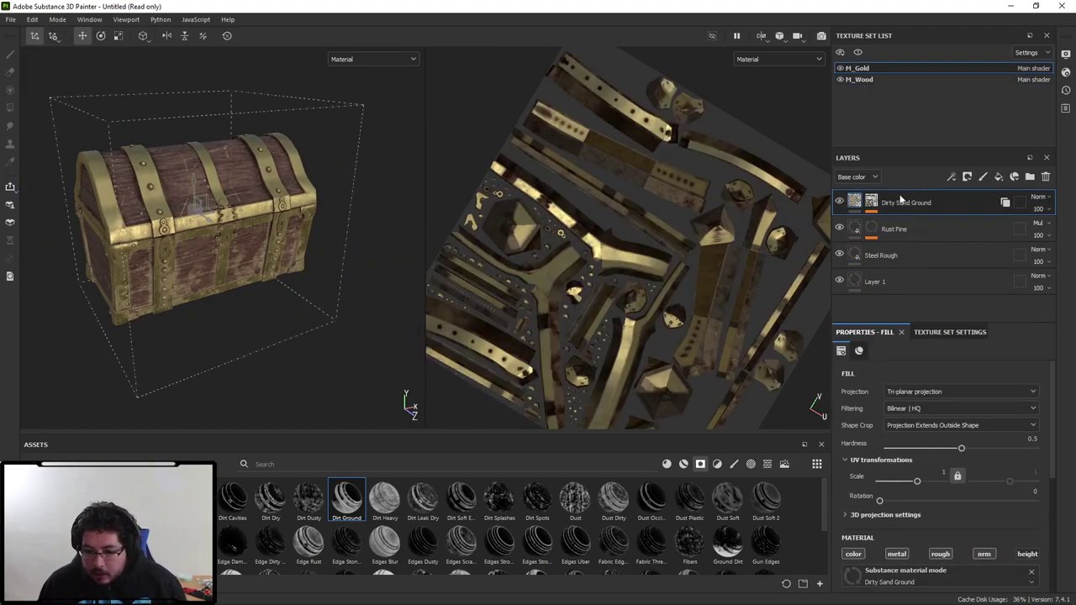
{"action": "left_click", "coordinate": [1039, 208]}
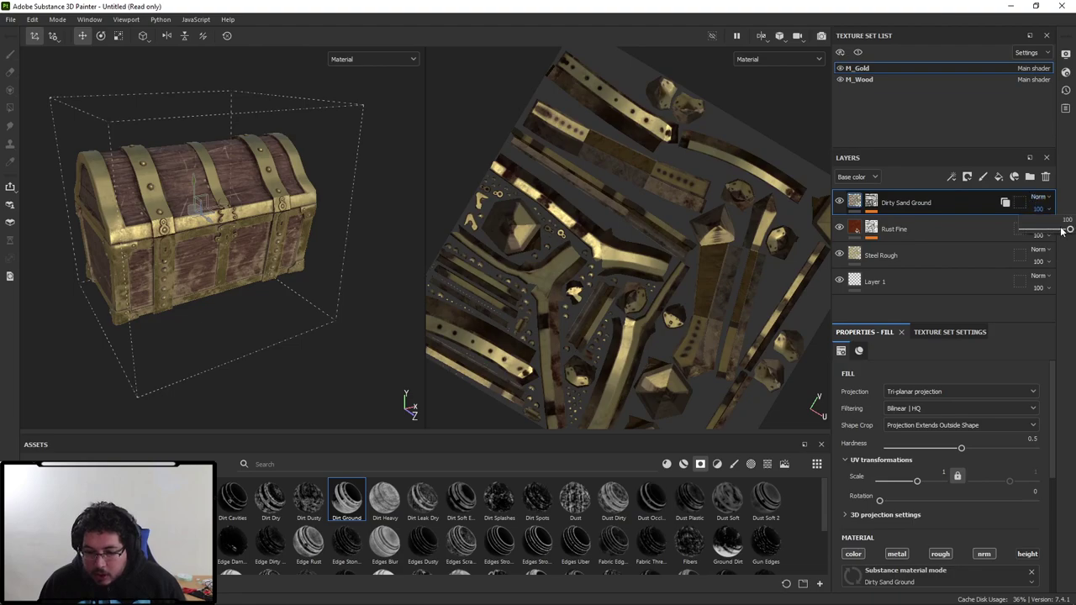
{"action": "left_click_drag", "start_coordinate": [1064, 231], "coordinate": [1041, 230]}
{"action": "left_click_drag", "start_coordinate": [373, 284], "coordinate": [290, 267], "text": "alt"}
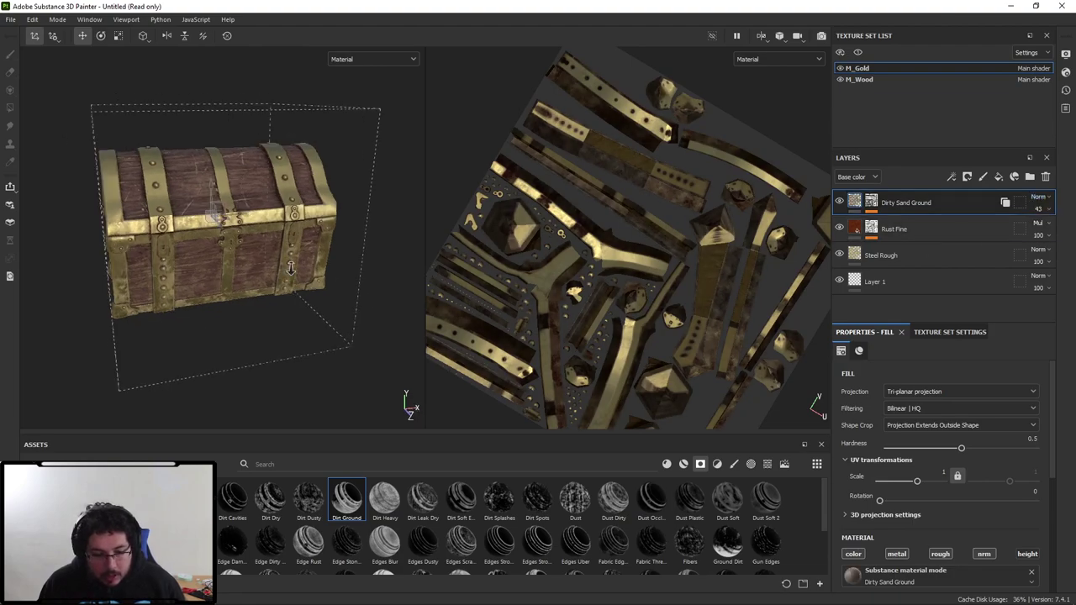
{"action": "right_click_drag", "start_coordinate": [290, 268], "coordinate": [325, 280], "text": "alt"}
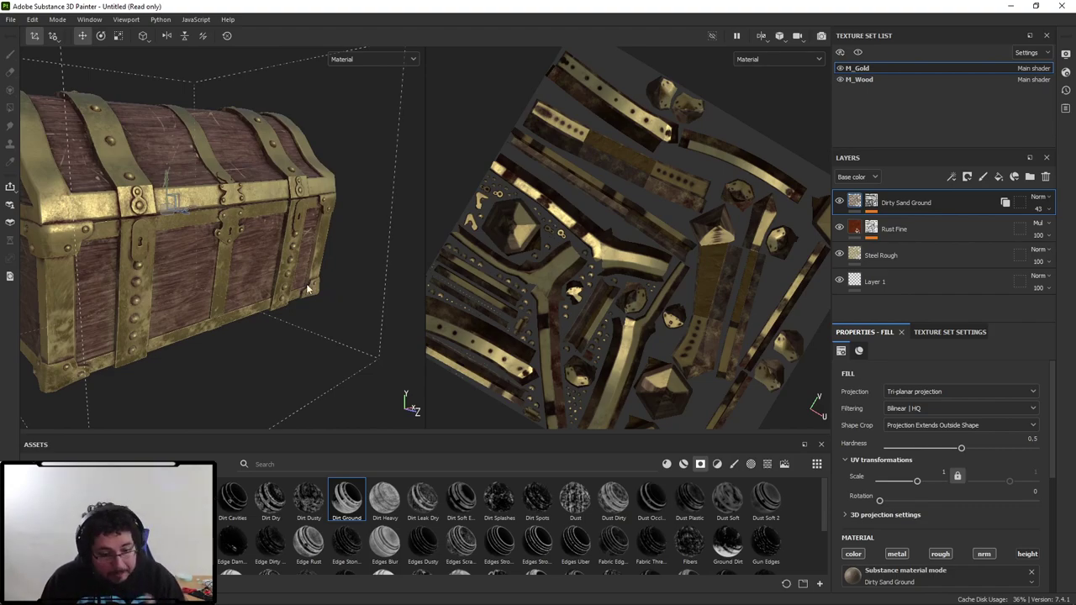
{"action": "left_click_drag", "start_coordinate": [226, 326], "coordinate": [312, 382], "text": "alt"}
{"action": "right_click_drag", "start_coordinate": [312, 382], "coordinate": [242, 353], "text": "alt"}
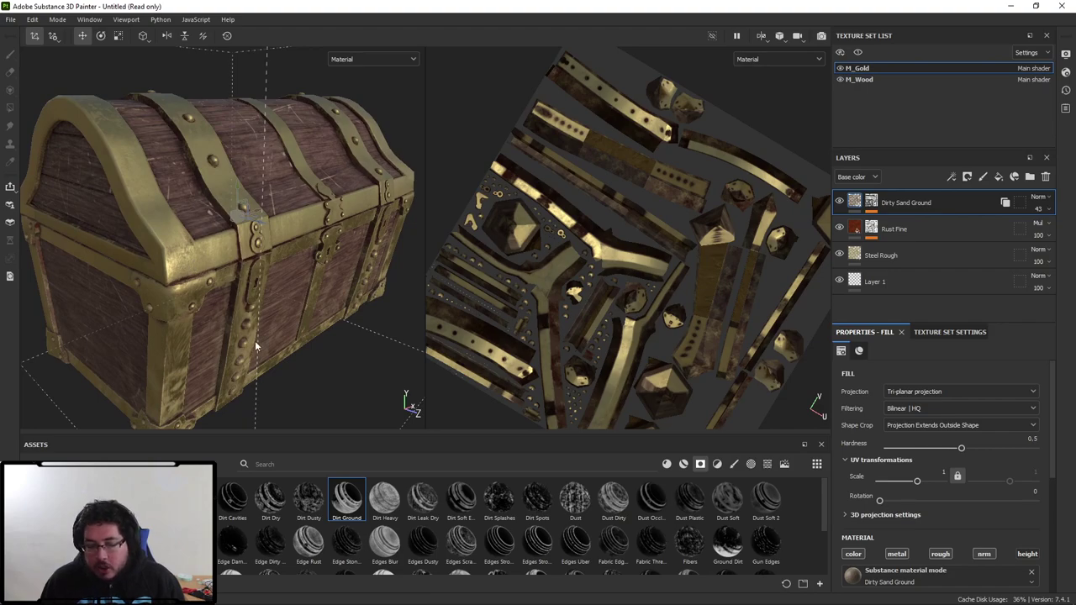
Add the Old Book material on top of the M_Gold stack and set its projection to Tri-planar.
{"action": "left_click", "coordinate": [312, 464]}
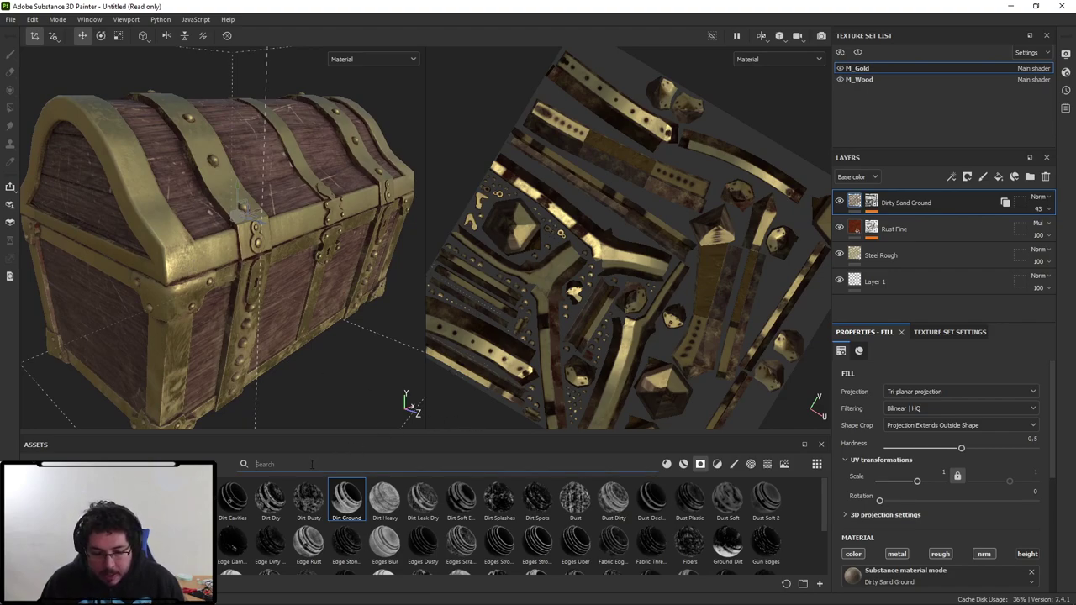
{"action": "left_click", "coordinate": [666, 464]}
{"action": "scroll", "coordinate": [468, 526], "scroll_direction": "down", "scroll_amount": 3}
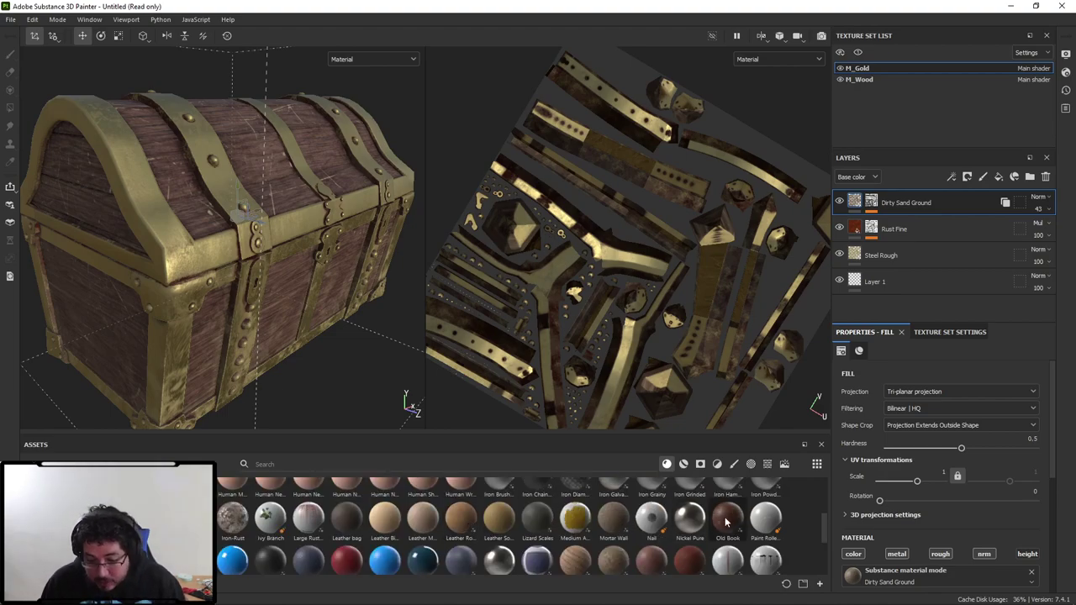
{"action": "mouse_move", "coordinate": [736, 515]}
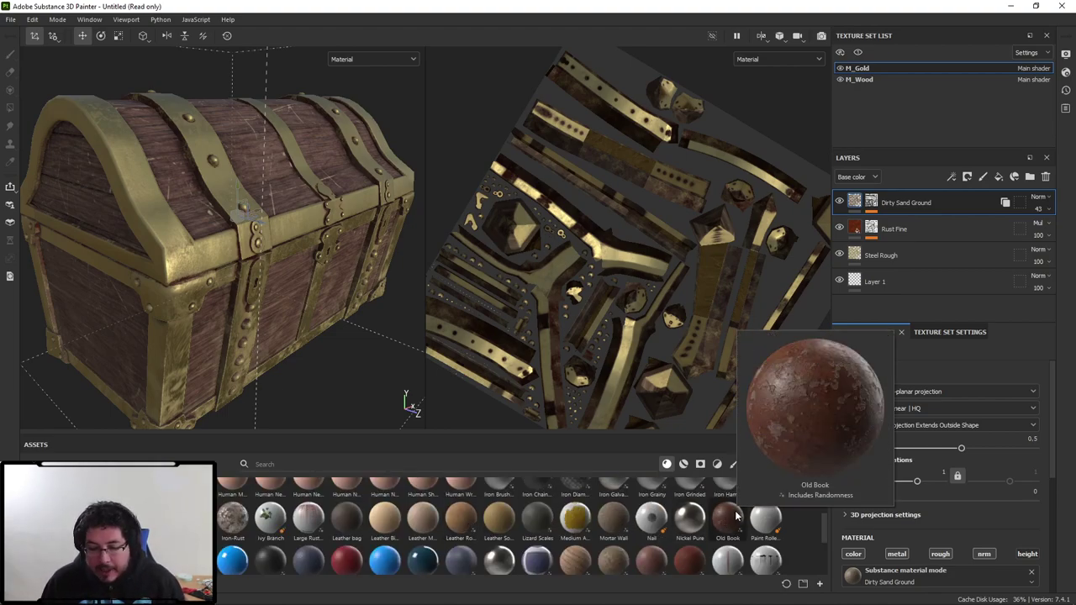
{"action": "left_click_drag", "start_coordinate": [736, 514], "coordinate": [922, 193]}
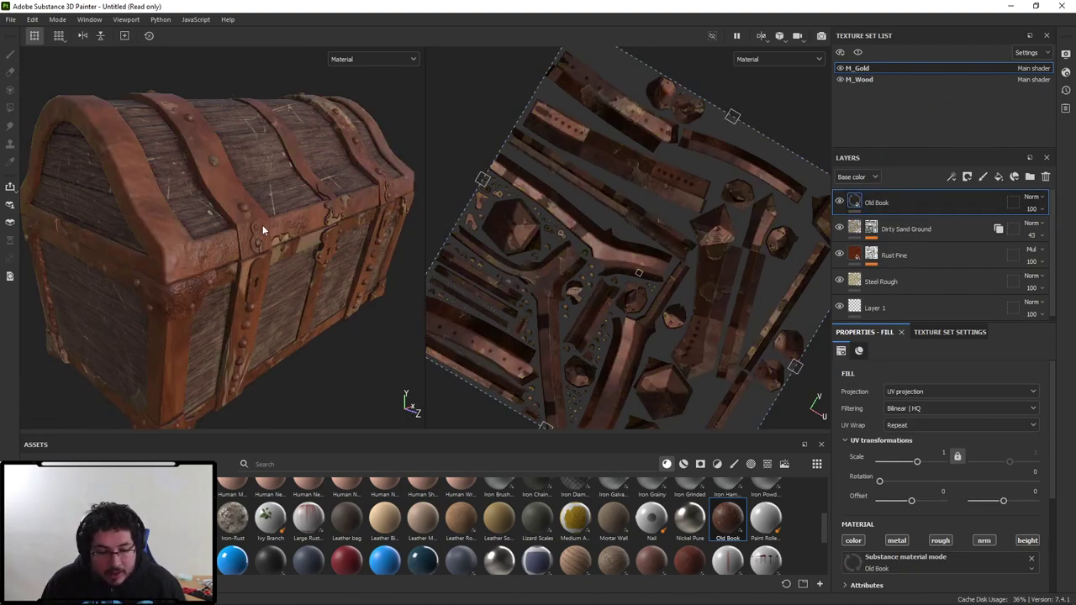
{"action": "left_click", "coordinate": [920, 391]}
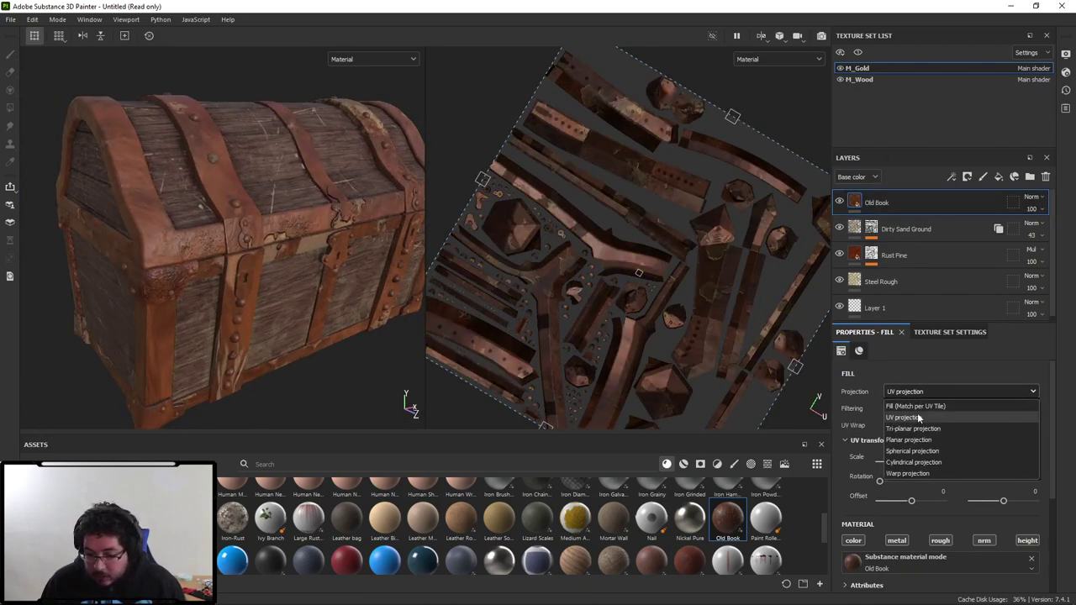
{"action": "left_click", "coordinate": [908, 422]}
{"action": "left_click_drag", "start_coordinate": [351, 255], "coordinate": [201, 228], "text": "alt"}
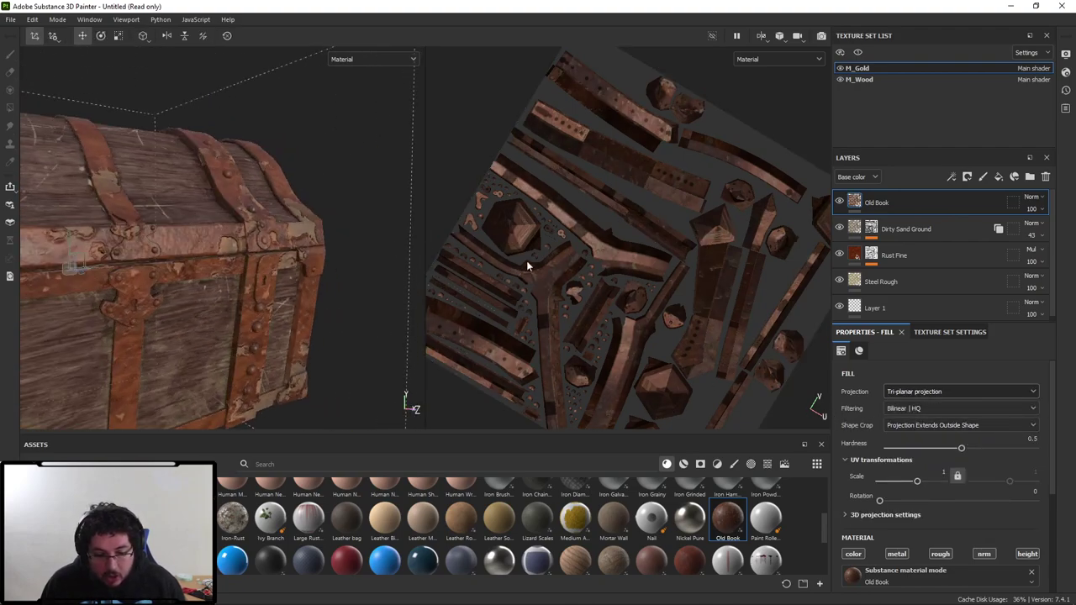
Set the base color blend mode of the Old Book layer to Overlay.
{"action": "left_click", "coordinate": [1032, 196]}
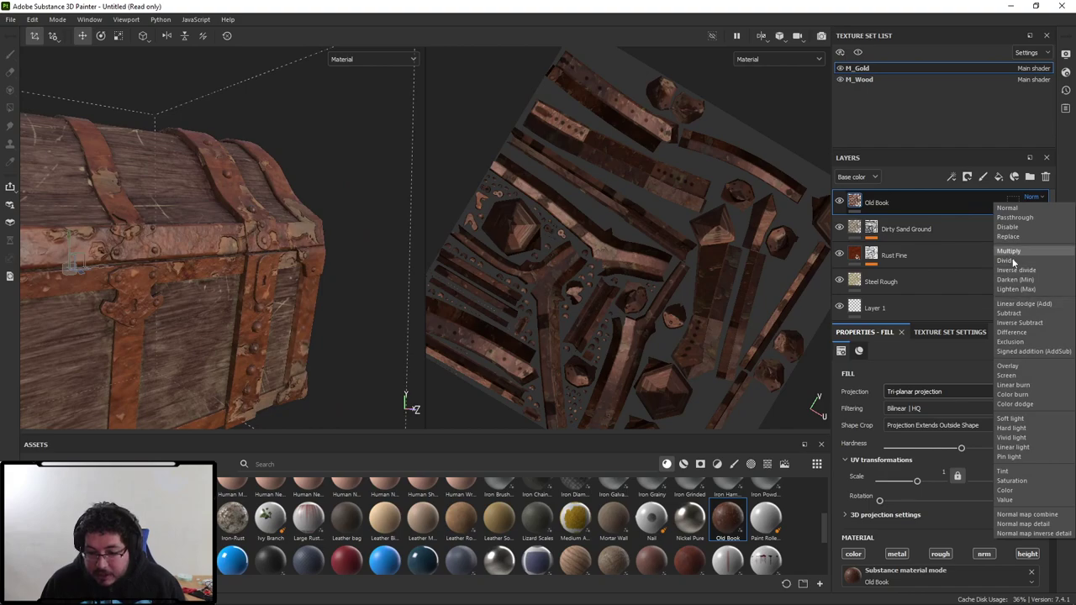
{"action": "left_click", "coordinate": [1008, 366]}
{"action": "left_click_drag", "start_coordinate": [369, 307], "coordinate": [120, 168], "text": "alt"}
Disable the color and metal channels of the Old Book layer, keeping rough, nrm and height, and inspect the gold trim.
{"action": "left_click", "coordinate": [853, 554]}
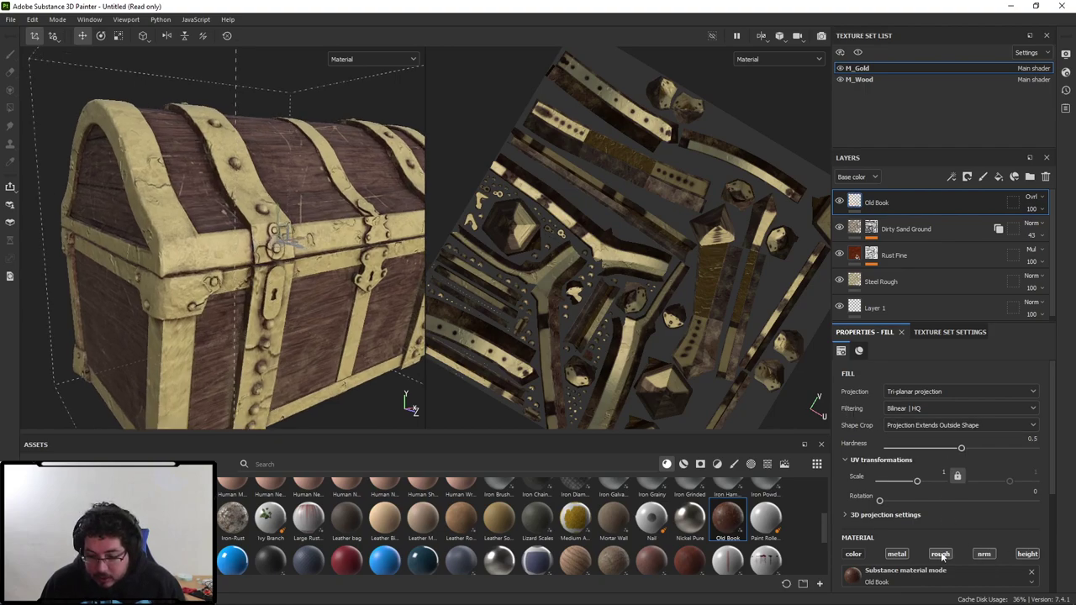
{"action": "left_click", "coordinate": [853, 554]}
{"action": "left_click_drag", "start_coordinate": [413, 336], "coordinate": [267, 244], "text": "alt"}
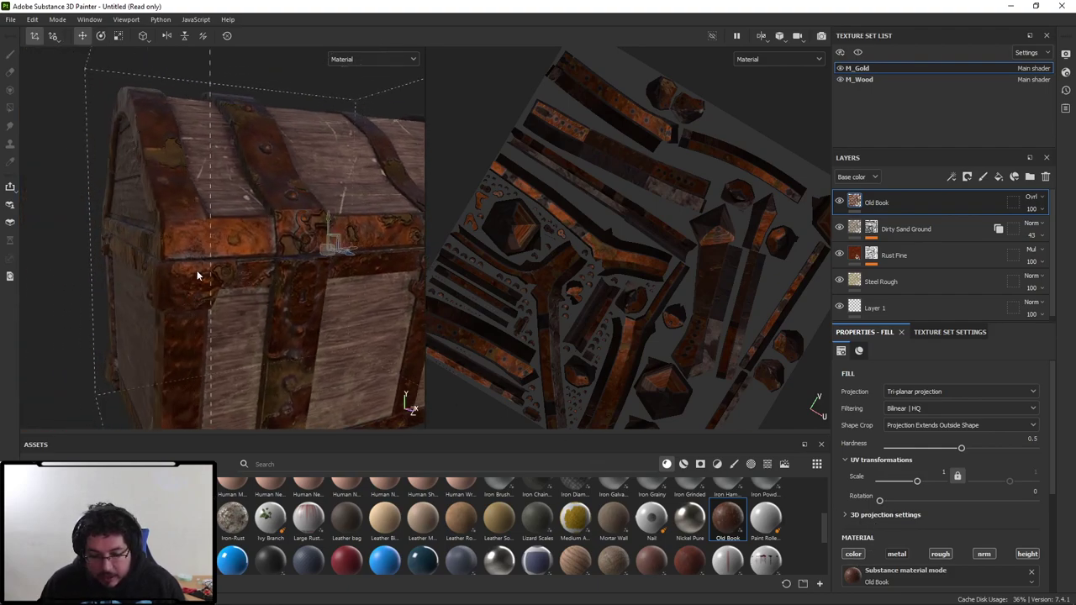
{"action": "left_click_drag", "start_coordinate": [198, 275], "coordinate": [148, 259], "text": "alt"}
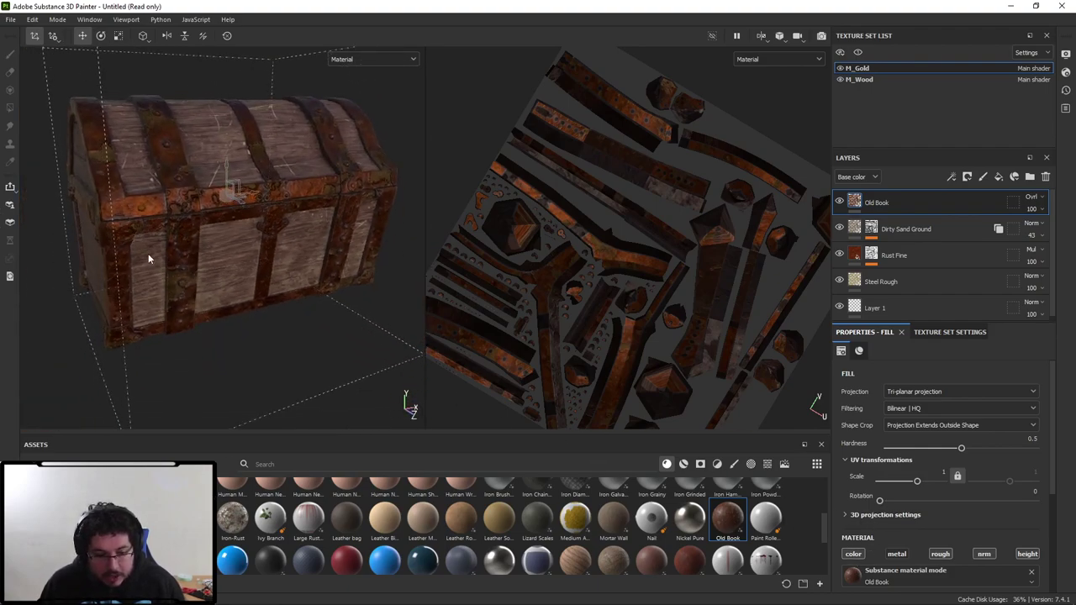
{"action": "left_click", "coordinate": [857, 558]}
{"action": "scroll", "coordinate": [300, 305], "scroll_direction": "up", "scroll_amount": 3}
{"action": "left_click_drag", "start_coordinate": [300, 305], "coordinate": [293, 272], "text": "alt"}
{"action": "scroll", "coordinate": [351, 310], "scroll_direction": "up", "scroll_amount": 3}
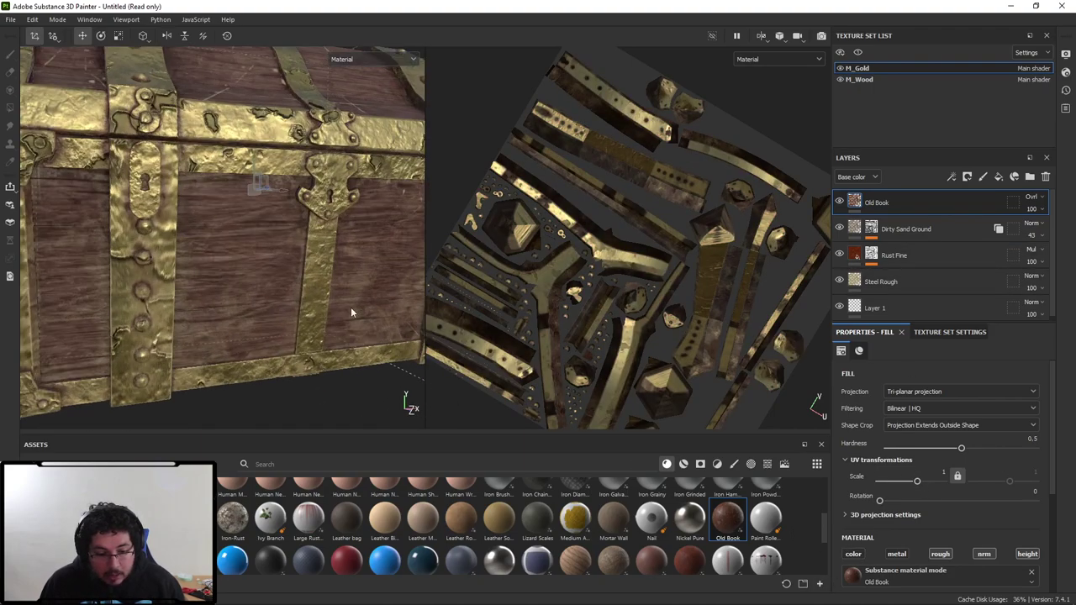
Set the UV scale of the Old Book layer to 3.8 and check the surface wear on the trim.
{"action": "left_click_drag", "start_coordinate": [351, 309], "coordinate": [212, 294], "text": "alt"}
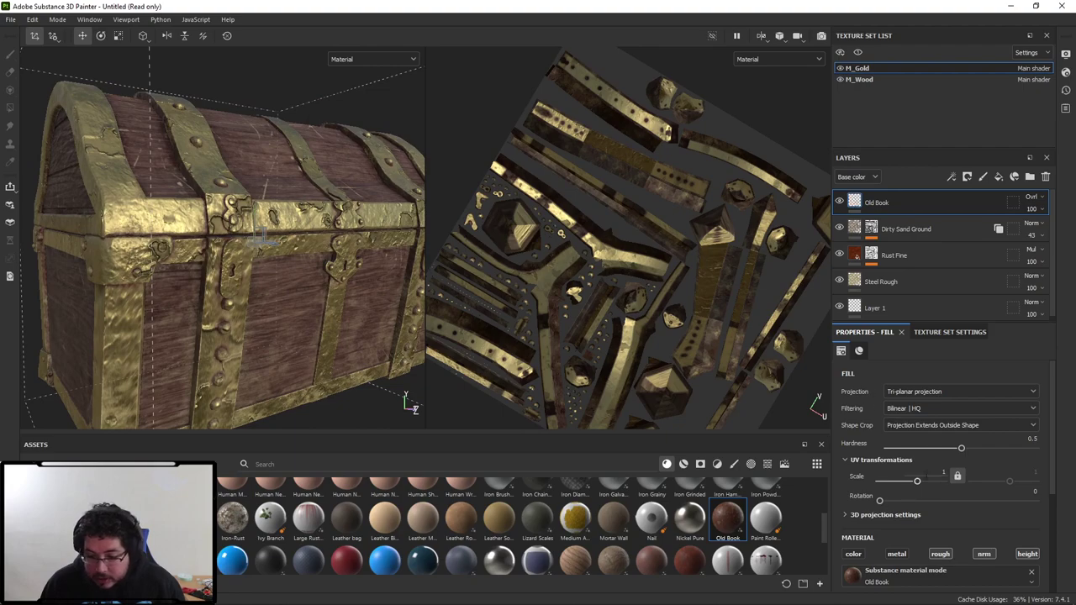
{"action": "left_click_drag", "start_coordinate": [917, 483], "coordinate": [921, 482]}
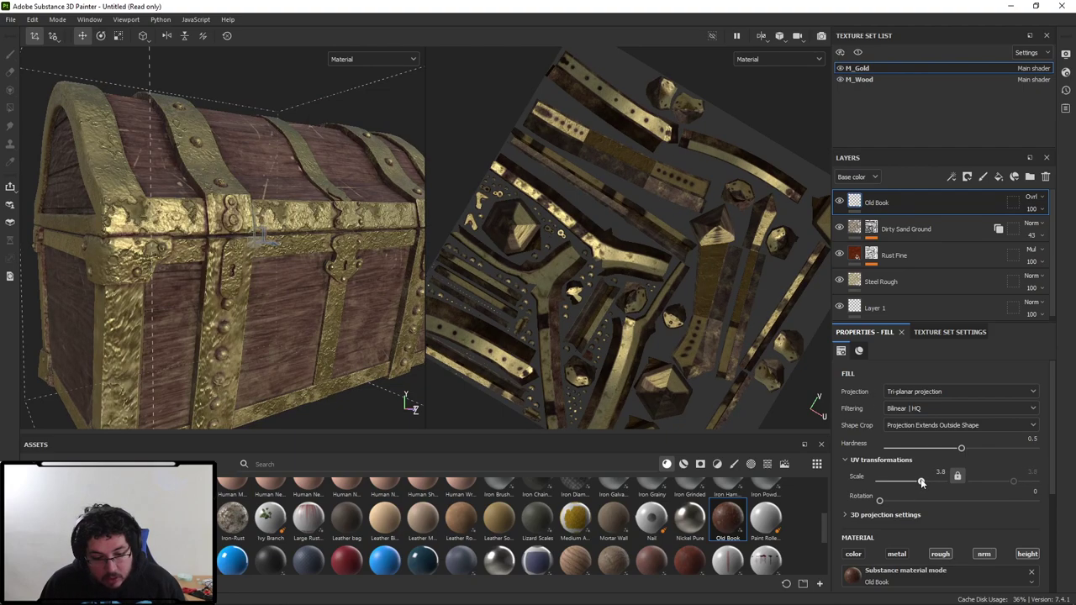
{"action": "left_click_drag", "start_coordinate": [280, 288], "coordinate": [341, 360], "text": "alt"}
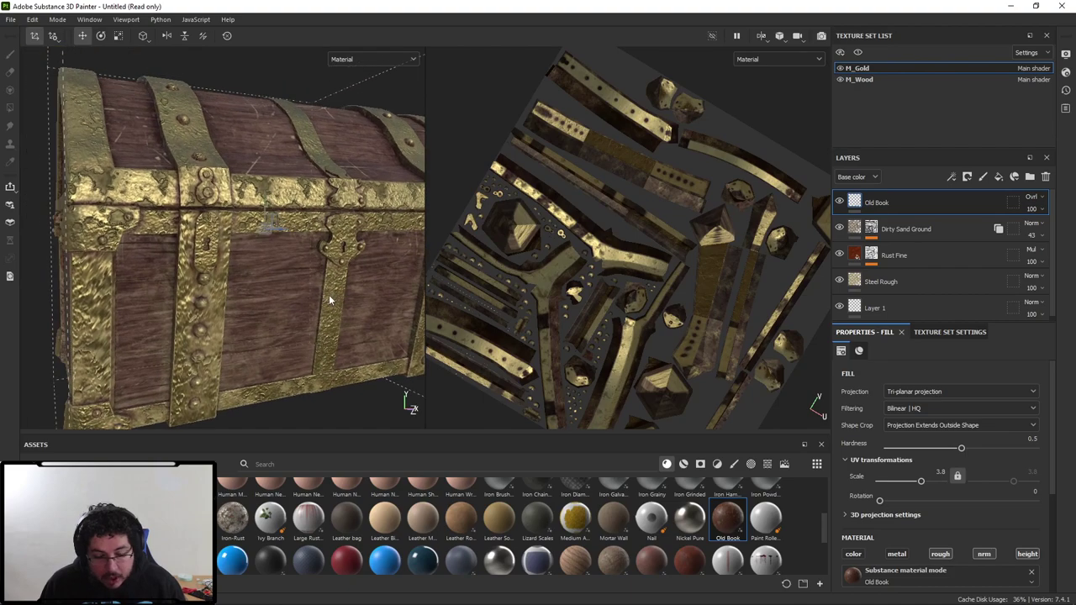
Try lowering the Old Book layer's opacity in the Normal channel.
{"action": "left_click", "coordinate": [874, 177]}
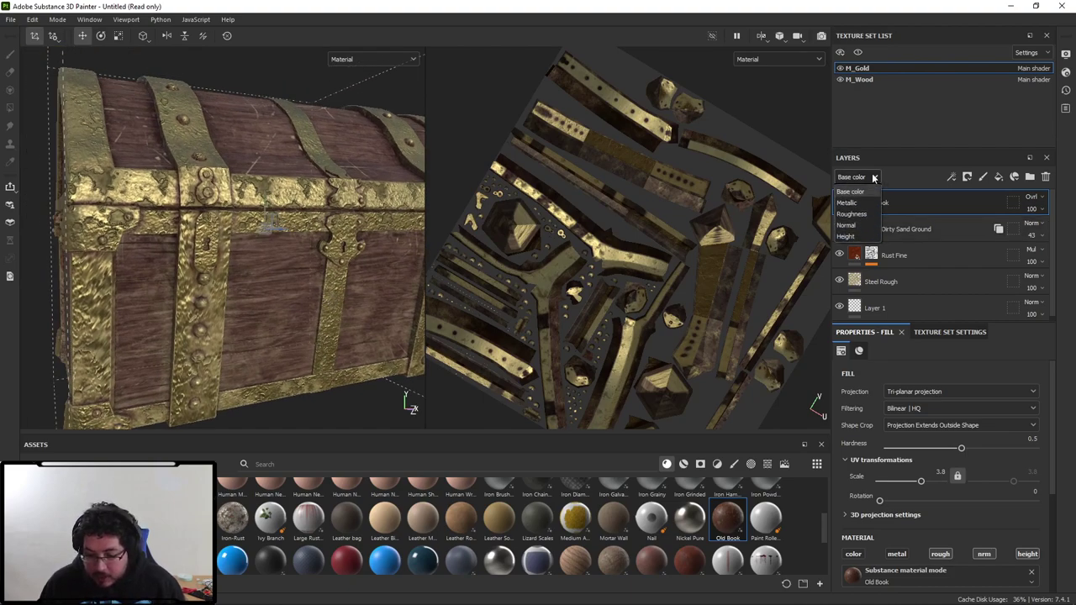
{"action": "left_click", "coordinate": [846, 225]}
{"action": "left_click", "coordinate": [1032, 210]}
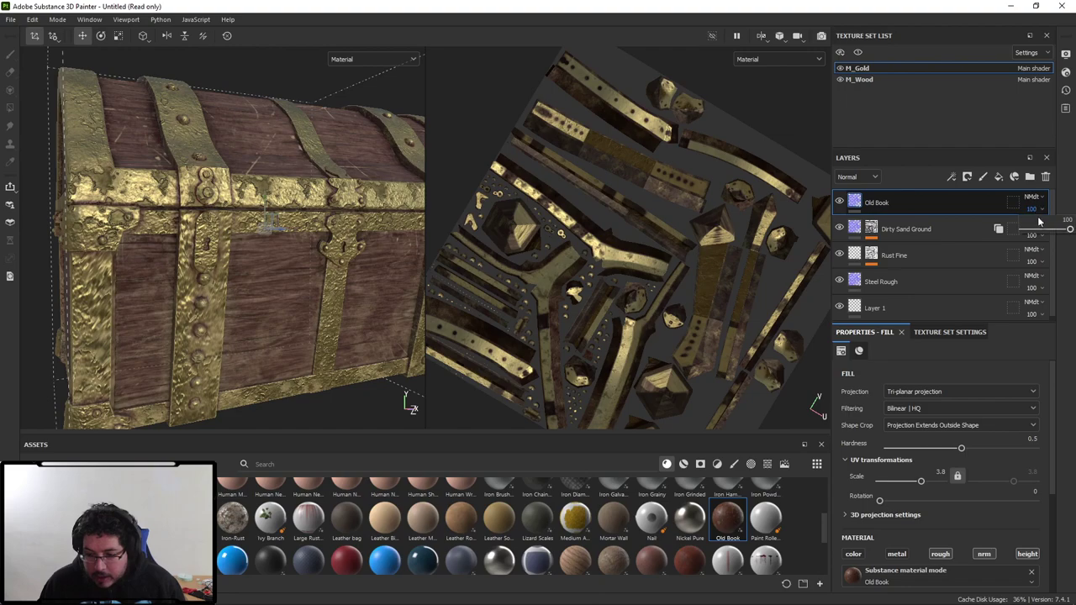
{"action": "left_click_drag", "start_coordinate": [1069, 229], "coordinate": [1058, 230]}
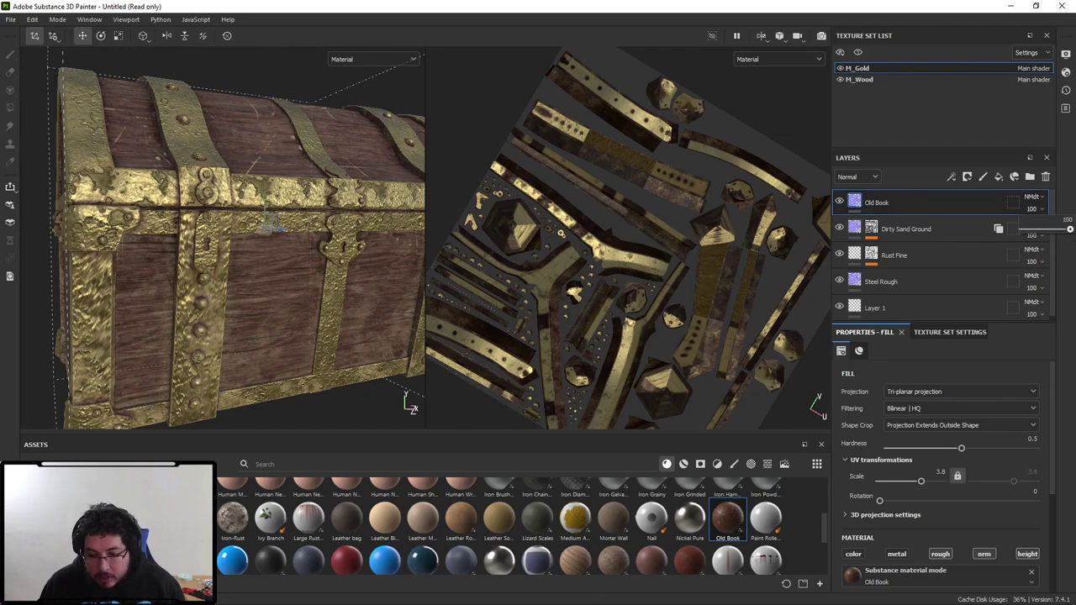
Lower the Old Book layer's opacity in the Height channel to 35 and inspect the trim up close.
{"action": "left_click", "coordinate": [874, 178]}
{"action": "left_click", "coordinate": [849, 238]}
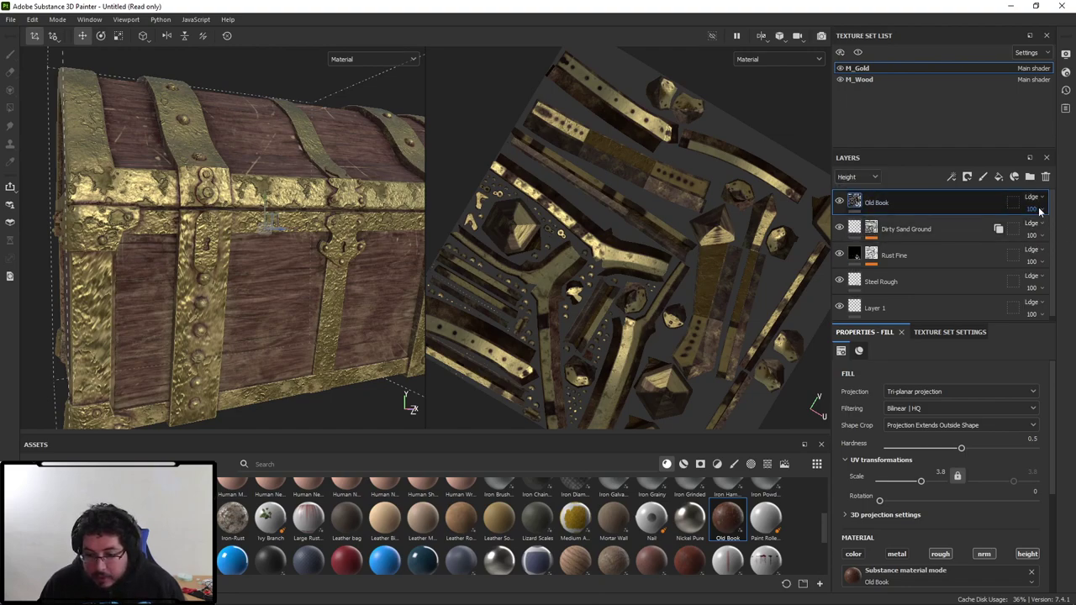
{"action": "mouse_move", "coordinate": [1068, 230]}
{"action": "left_mouse_down"}
{"action": "mouse_move", "coordinate": [1028, 234]}
{"action": "mouse_move", "coordinate": [1051, 234]}
{"action": "mouse_move", "coordinate": [1030, 240]}
{"action": "mouse_move", "coordinate": [1040, 234]}
{"action": "left_mouse_up"}
{"action": "left_click_drag", "start_coordinate": [294, 293], "coordinate": [326, 322], "text": "alt"}
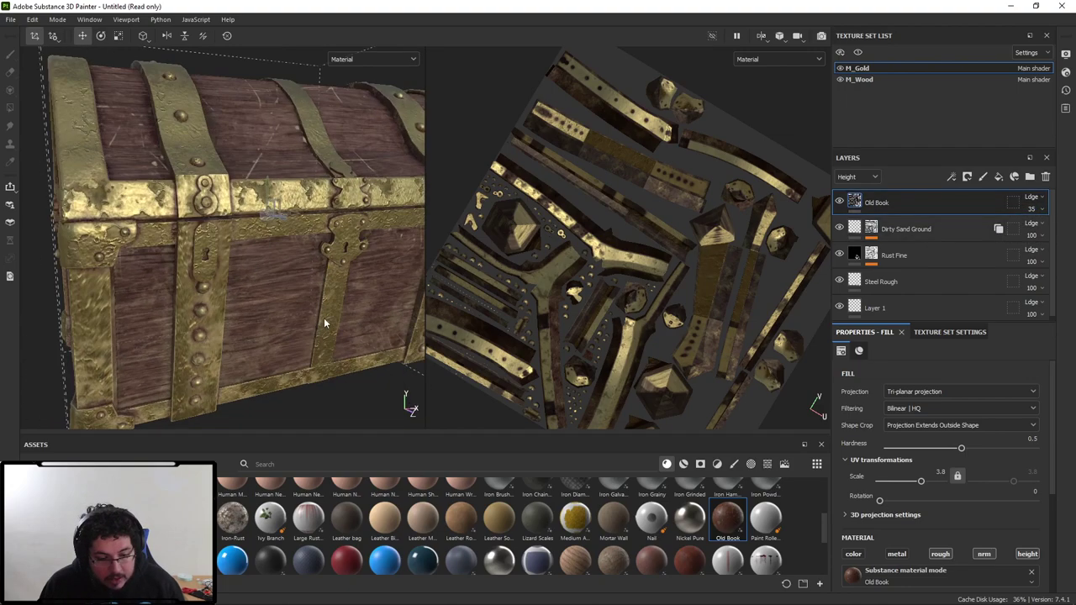
{"action": "right_click_drag", "start_coordinate": [326, 322], "coordinate": [345, 401], "text": "alt"}
{"action": "middle_click_drag", "start_coordinate": [345, 401], "coordinate": [271, 269], "text": "alt"}
{"action": "left_click_drag", "start_coordinate": [270, 268], "coordinate": [211, 228], "text": "alt"}
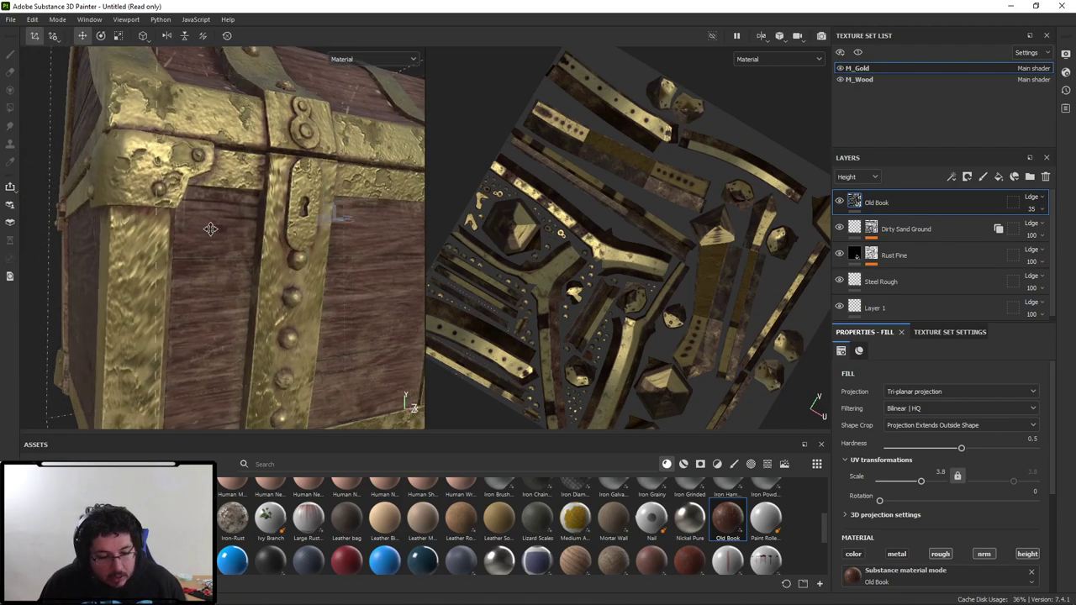
Set the UV scale of the Old Book layer to 1.75 and check the chest's gold trim.
{"action": "right_click_drag", "start_coordinate": [211, 227], "coordinate": [172, 192], "text": "alt"}
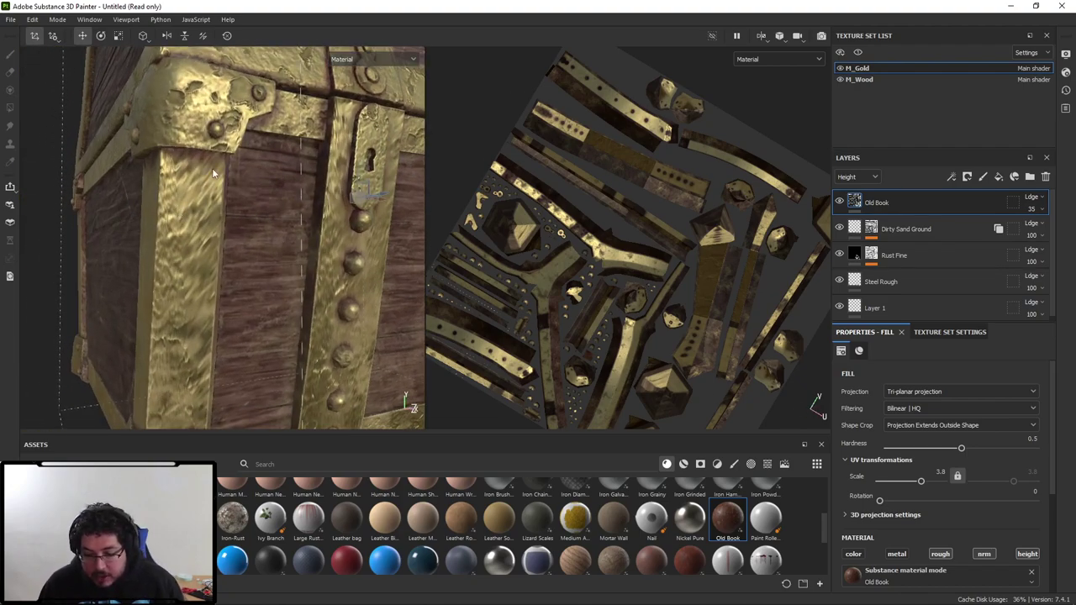
{"action": "left_click_drag", "start_coordinate": [215, 192], "coordinate": [277, 171], "text": "alt"}
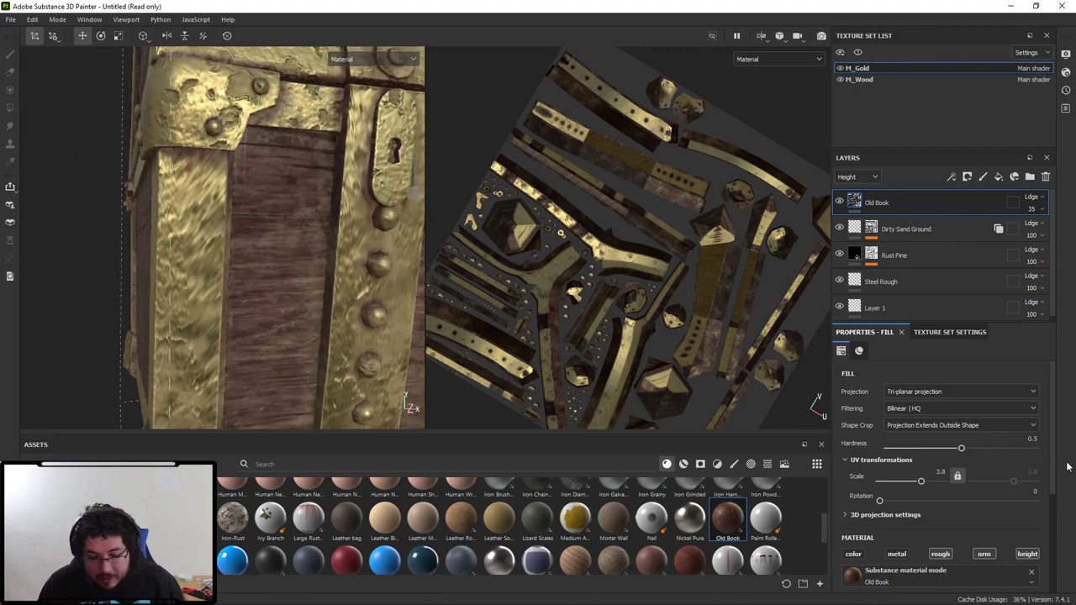
{"action": "left_click_drag", "start_coordinate": [921, 481], "coordinate": [918, 481]}
{"action": "right_click_drag", "start_coordinate": [321, 313], "coordinate": [195, 221], "text": "alt"}
{"action": "left_click_drag", "start_coordinate": [194, 221], "coordinate": [337, 243], "text": "alt"}
{"action": "right_click_drag", "start_coordinate": [168, 240], "coordinate": [12, 196], "text": "alt"}
{"action": "left_click_drag", "start_coordinate": [92, 227], "coordinate": [165, 263], "text": "alt"}
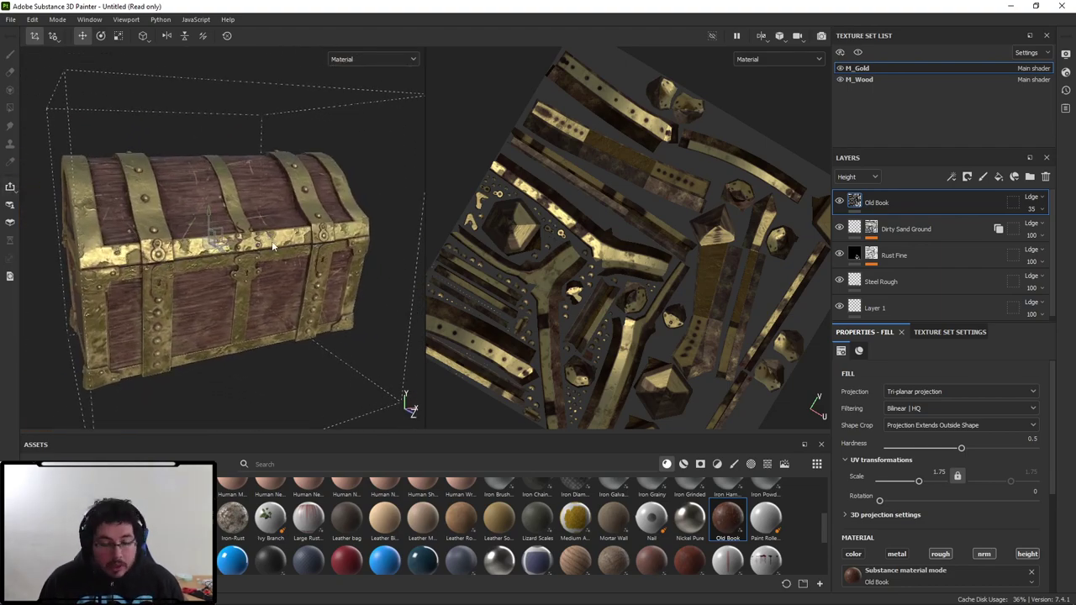
Examine the chest's lid, front and gold bands from several angles and distances.
{"action": "left_click_drag", "start_coordinate": [308, 259], "coordinate": [249, 252], "text": "alt"}
{"action": "right_click_drag", "start_coordinate": [249, 246], "coordinate": [296, 259], "text": "alt"}
{"action": "left_click_drag", "start_coordinate": [295, 259], "coordinate": [320, 338], "text": "alt"}
{"action": "right_click_drag", "start_coordinate": [320, 338], "coordinate": [160, 217], "text": "alt"}
{"action": "left_click_drag", "start_coordinate": [159, 217], "coordinate": [207, 282], "text": "alt"}
{"action": "right_click_drag", "start_coordinate": [207, 282], "coordinate": [271, 345], "text": "alt"}
{"action": "left_click_drag", "start_coordinate": [271, 345], "coordinate": [223, 336], "text": "alt"}
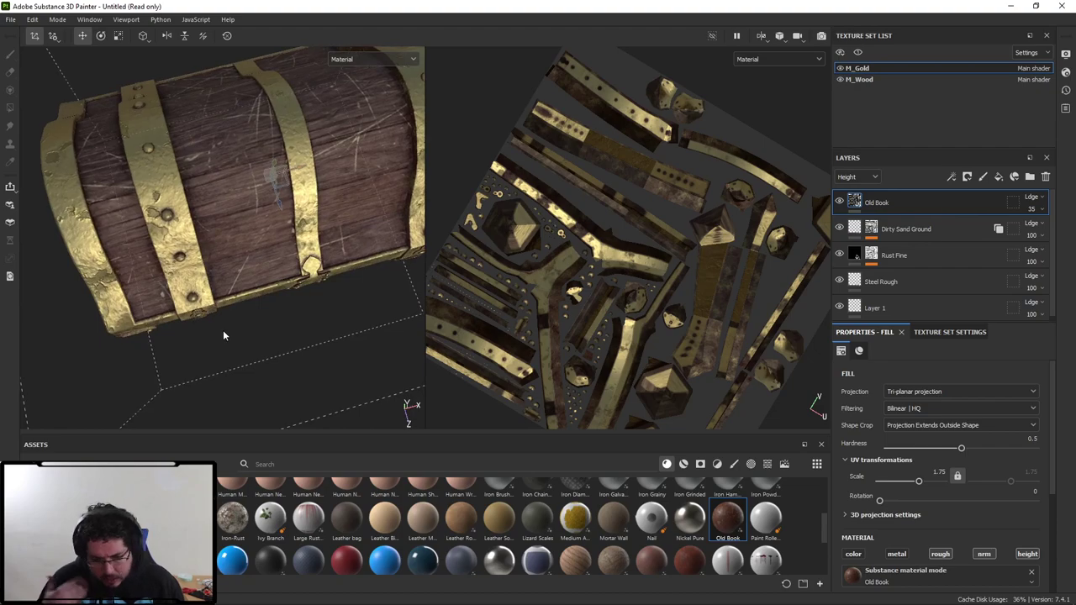
{"action": "left_click_drag", "start_coordinate": [279, 280], "coordinate": [303, 182], "text": "alt"}
{"action": "left_click_drag", "start_coordinate": [165, 358], "coordinate": [209, 250], "text": "alt"}
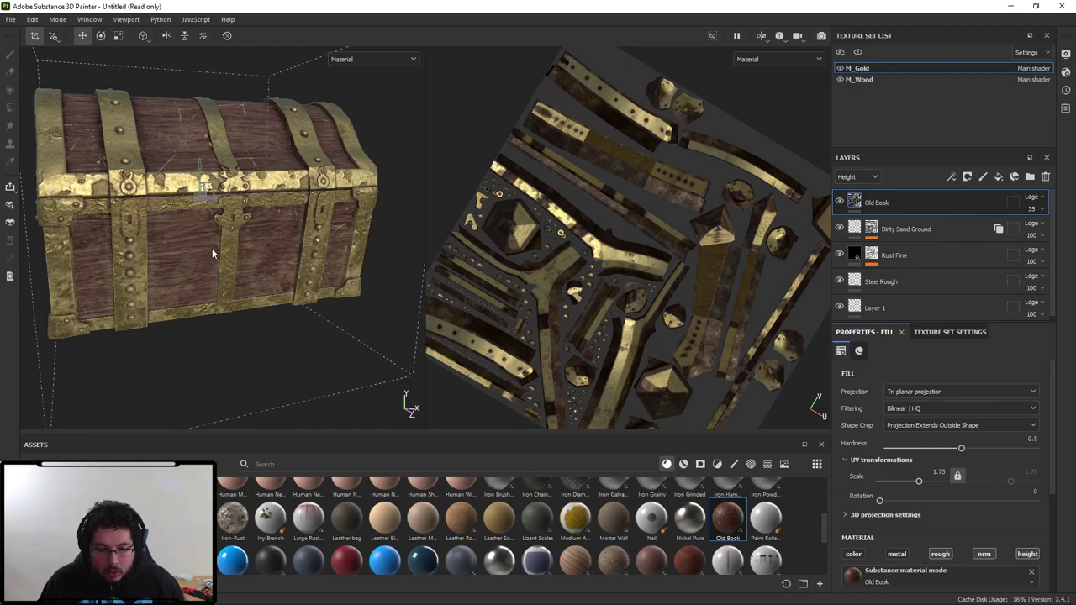
Add a fill layer to the M_Wood texture set with only the color channel enabled and a black base color.
{"action": "left_click", "coordinate": [866, 80]}
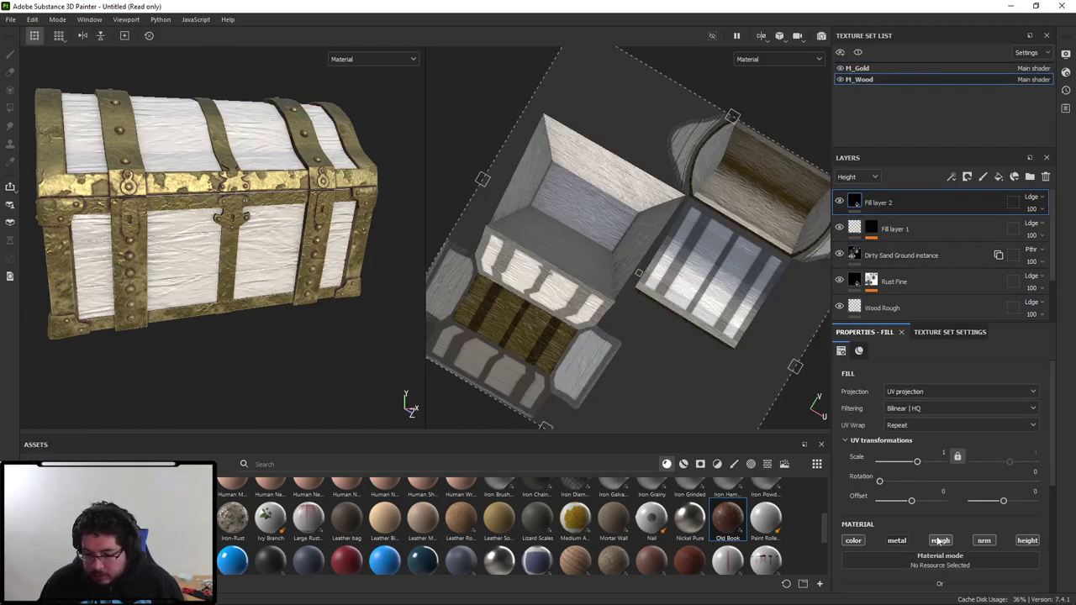
{"action": "scroll", "coordinate": [934, 505], "scroll_direction": "down", "scroll_amount": 3}
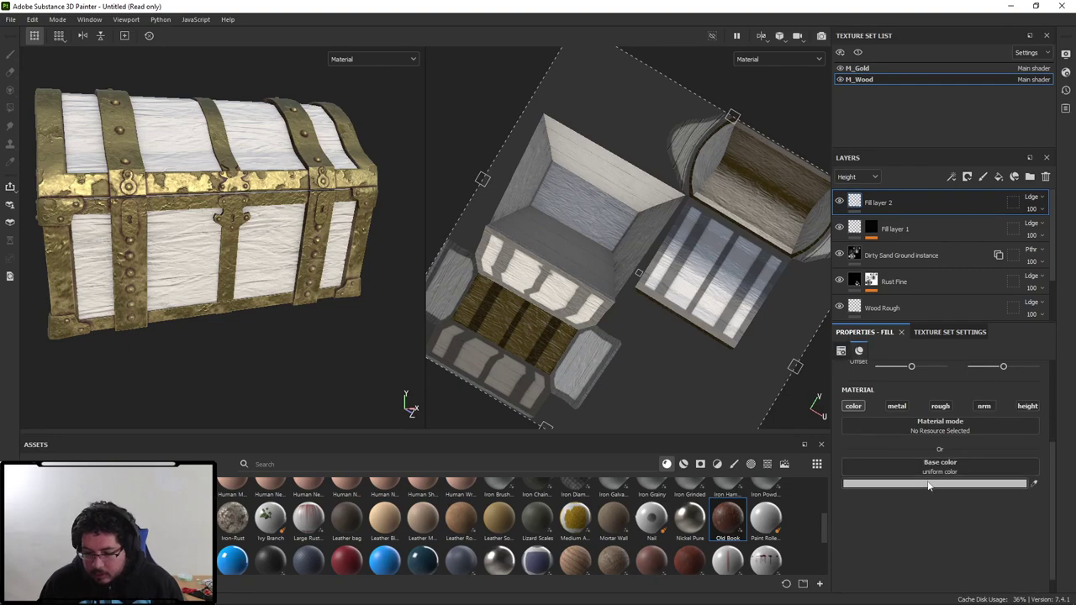
{"action": "left_click", "coordinate": [928, 485]}
{"action": "left_click_drag", "start_coordinate": [849, 424], "coordinate": [759, 437]}
Add a black mask to the new black fill layer and put a fill effect in the mask.
{"action": "left_click", "coordinate": [871, 204]}
{"action": "right_click", "coordinate": [874, 203]}
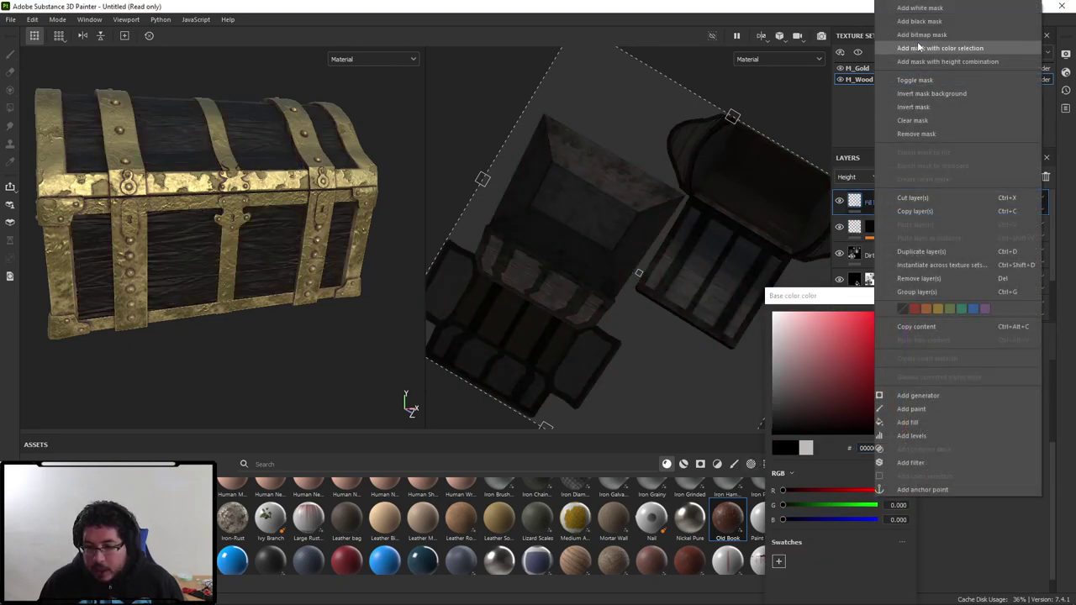
{"action": "left_click", "coordinate": [925, 21]}
{"action": "right_click", "coordinate": [889, 205]}
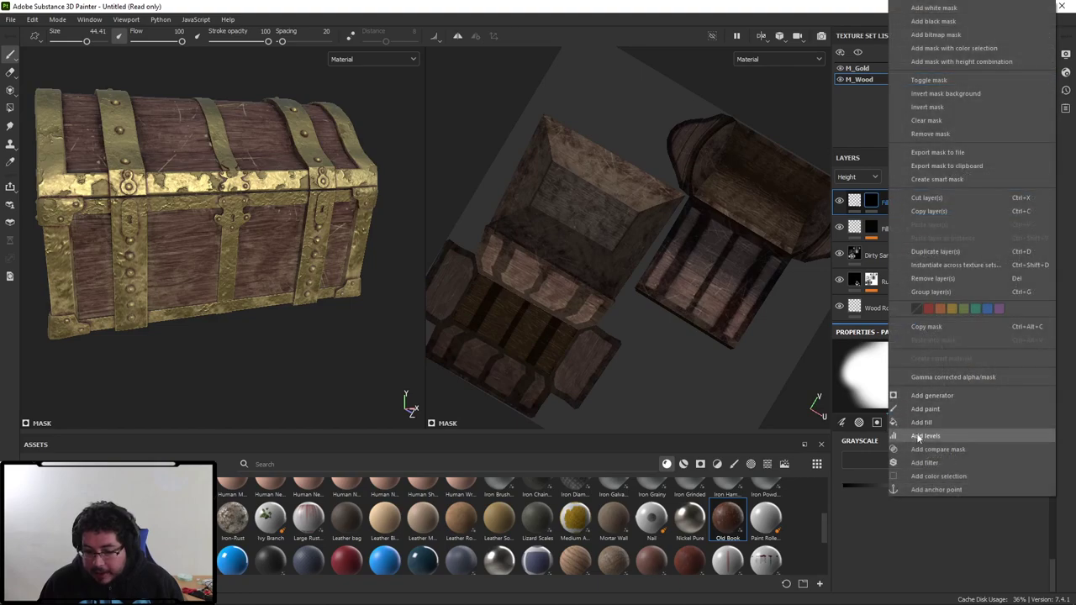
{"action": "left_click", "coordinate": [925, 440]}
Search the grayscale resources for "ambio" and assign the M_Wood mesh's ambient occlusion map to the mask fill.
{"action": "left_click", "coordinate": [956, 410]}
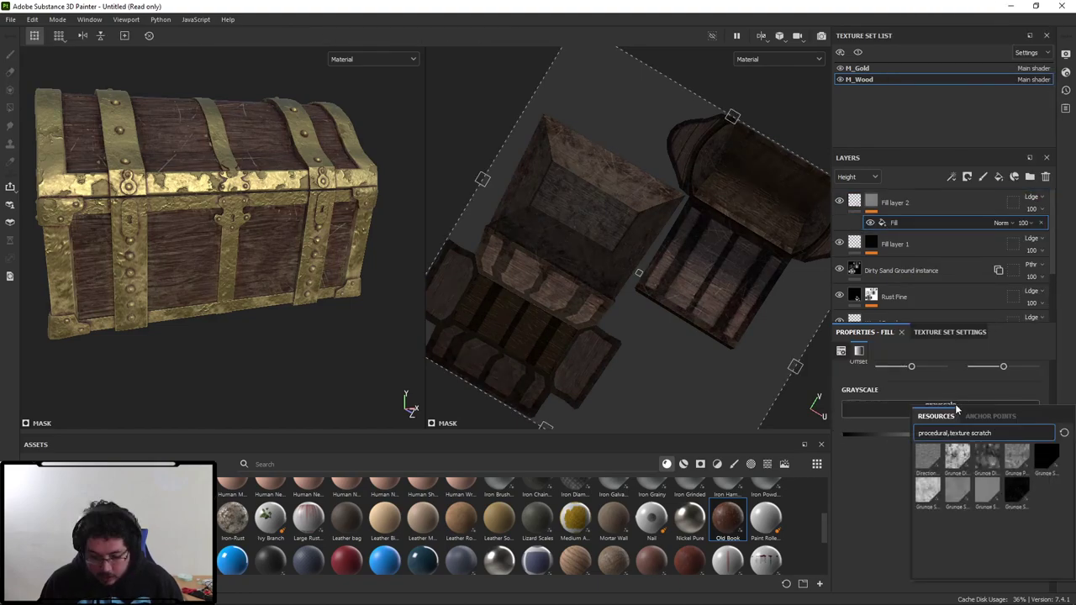
{"action": "key", "text": "BackSpace"}
{"action": "key", "text": "BackSpace"}
{"action": "key", "text": "BackSpace"}
{"action": "key", "text": "BackSpace"}
{"action": "key", "text": "BackSpace"}
{"action": "key", "text": "BackSpace"}
{"action": "key", "text": "BackSpace"}
{"action": "key", "text": "BackSpace"}
{"action": "key", "text": "BackSpace"}
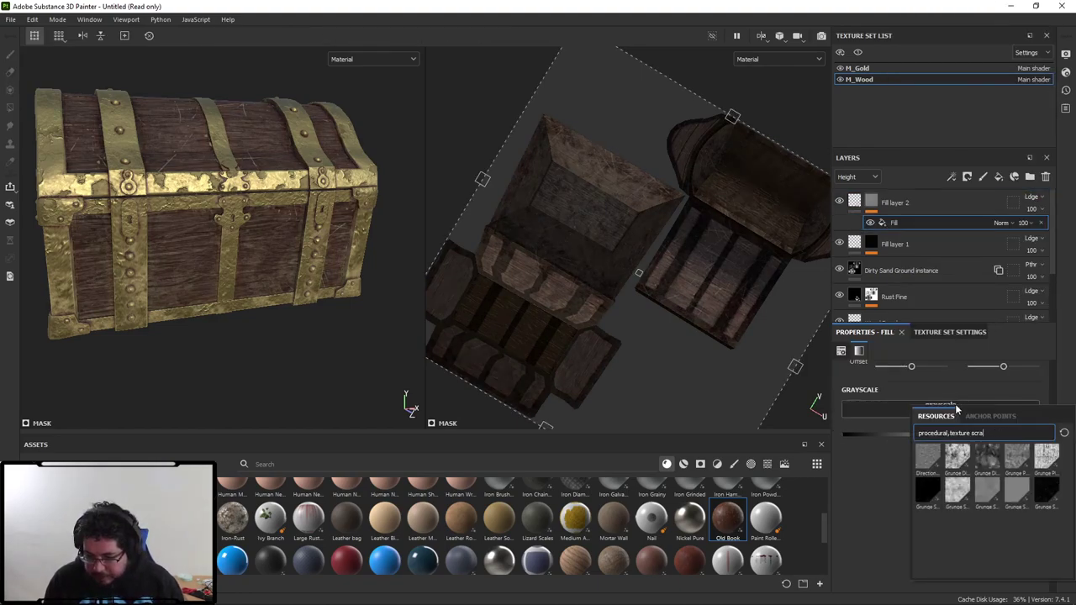
{"action": "key", "text": "BackSpace"}
{"action": "type", "text": "ambio"}
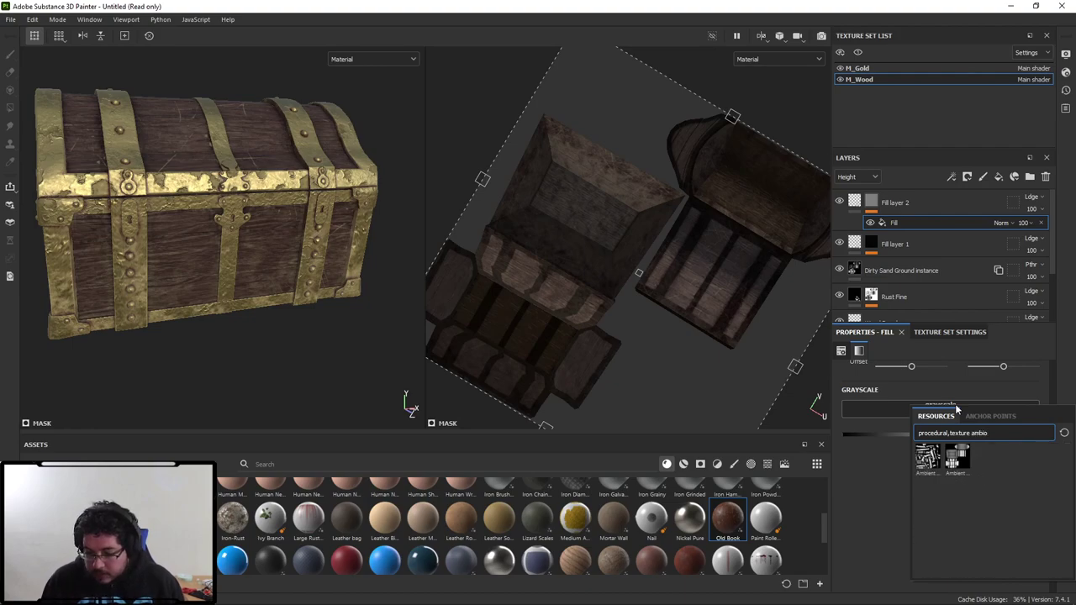
{"action": "left_click", "coordinate": [952, 467]}
{"action": "scroll", "coordinate": [253, 233], "scroll_direction": "up", "scroll_amount": 5}
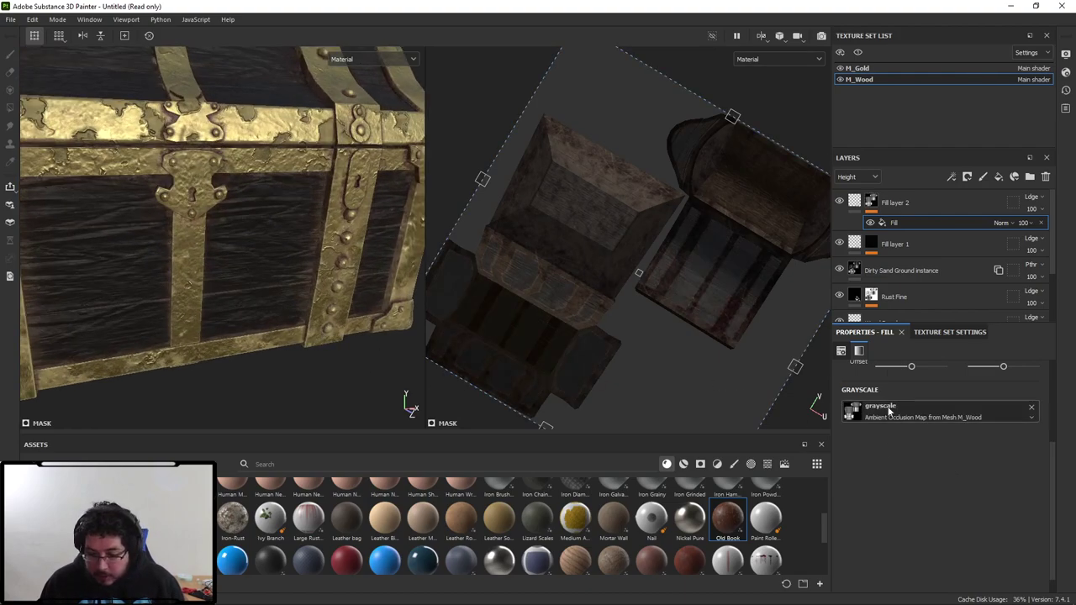
Add an inverted Levels effect to the mask, with the input black point at 0.373 and the midtone at 11.467.
{"action": "right_click", "coordinate": [888, 222]}
{"action": "left_click", "coordinate": [928, 402]}
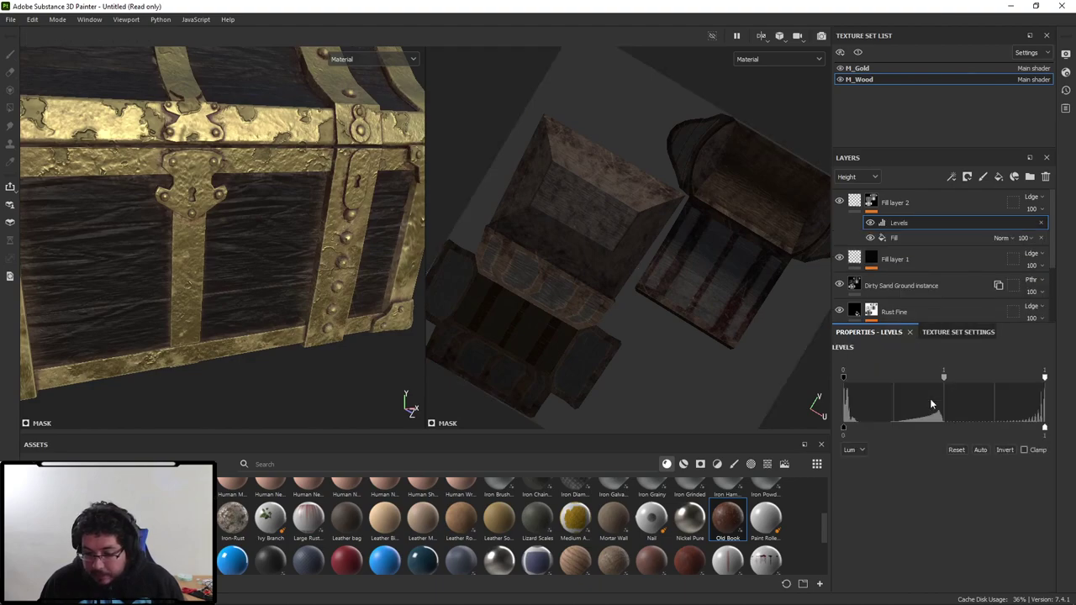
{"action": "left_click", "coordinate": [1003, 451]}
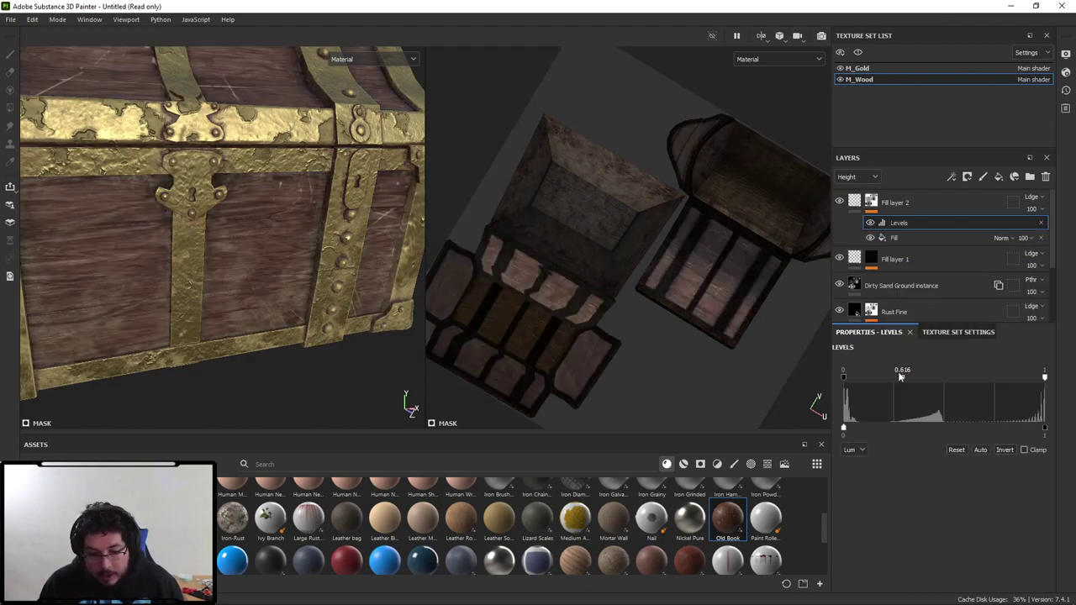
{"action": "left_click_drag", "start_coordinate": [900, 377], "coordinate": [987, 380]}
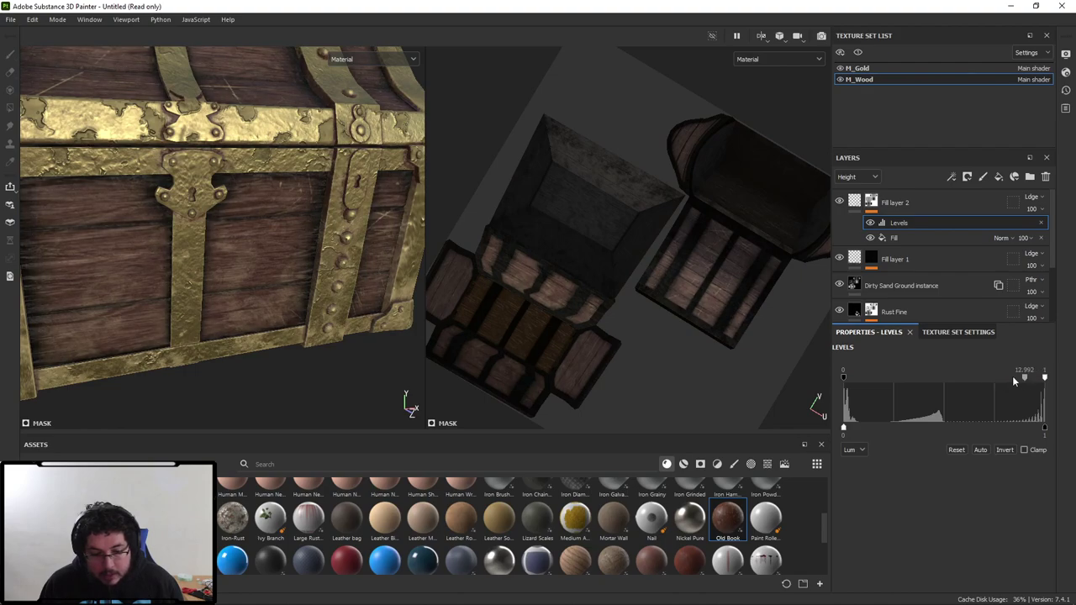
{"action": "left_click_drag", "start_coordinate": [844, 377], "coordinate": [909, 386]}
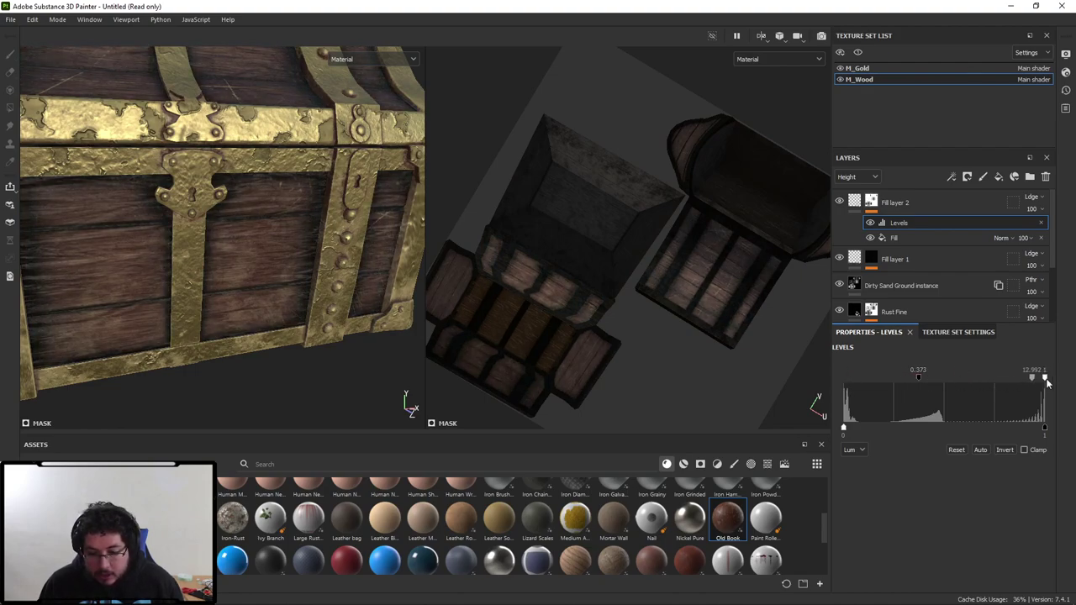
{"action": "mouse_move", "coordinate": [1047, 383]}
{"action": "left_mouse_down"}
{"action": "mouse_move", "coordinate": [997, 374]}
{"action": "mouse_move", "coordinate": [1046, 380]}
{"action": "left_mouse_up"}
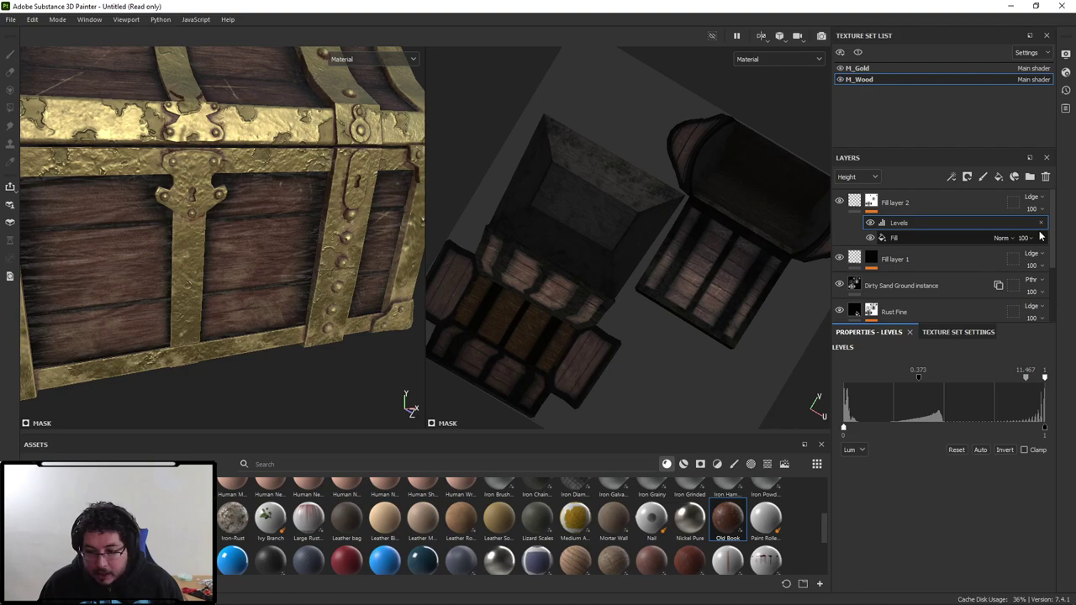
Set the black fill layer to Overlay at 79 opacity in the Base color channel and check the wood shading around the chest.
{"action": "left_click", "coordinate": [1031, 196]}
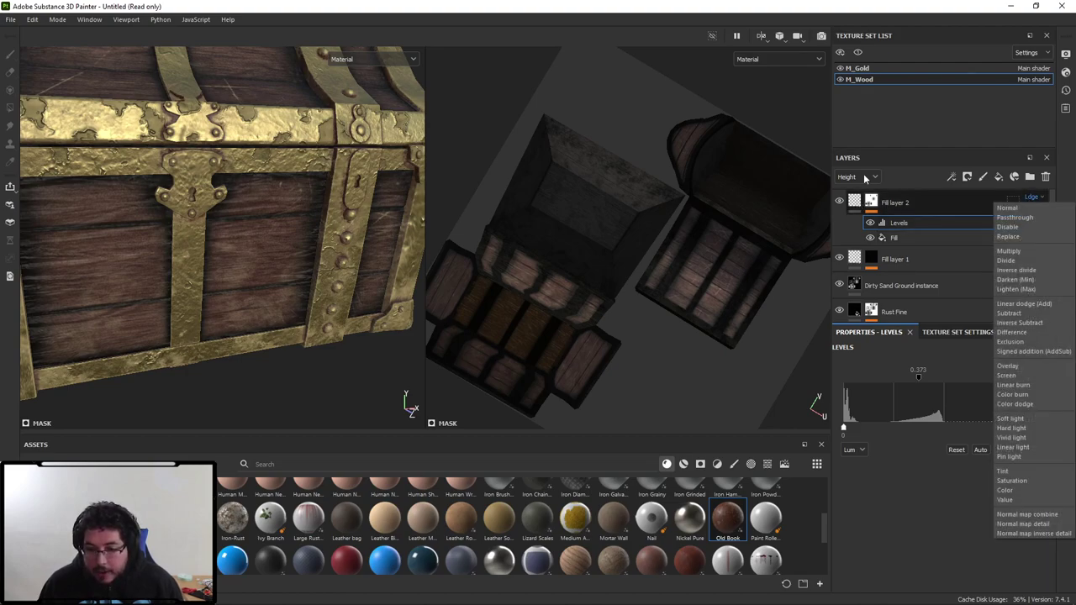
{"action": "left_click", "coordinate": [866, 178]}
{"action": "left_click", "coordinate": [858, 177]}
{"action": "left_click", "coordinate": [853, 189]}
{"action": "left_click", "coordinate": [1032, 197]}
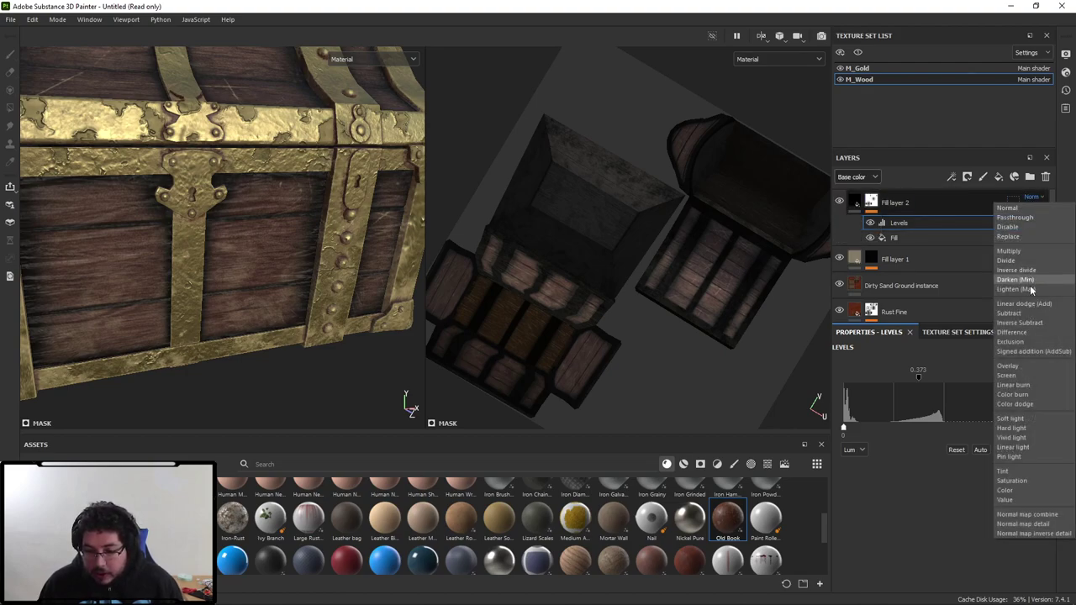
{"action": "left_click", "coordinate": [1021, 366]}
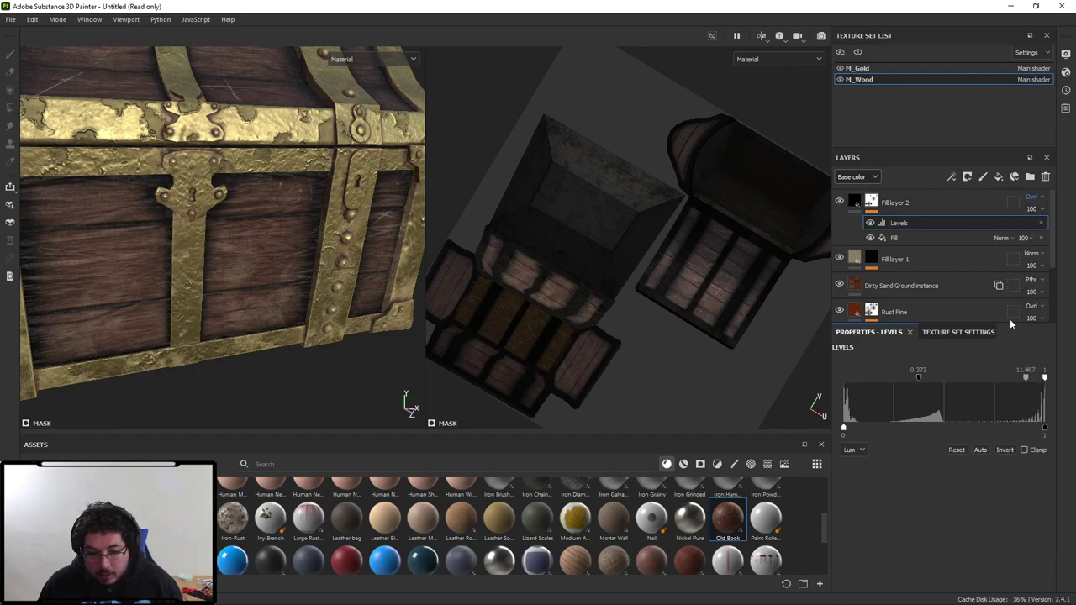
{"action": "left_click_drag", "start_coordinate": [1060, 234], "coordinate": [1055, 230]}
{"action": "right_click_drag", "start_coordinate": [382, 308], "coordinate": [34, 224], "text": "alt"}
{"action": "left_click_drag", "start_coordinate": [252, 262], "coordinate": [265, 288], "text": "alt"}
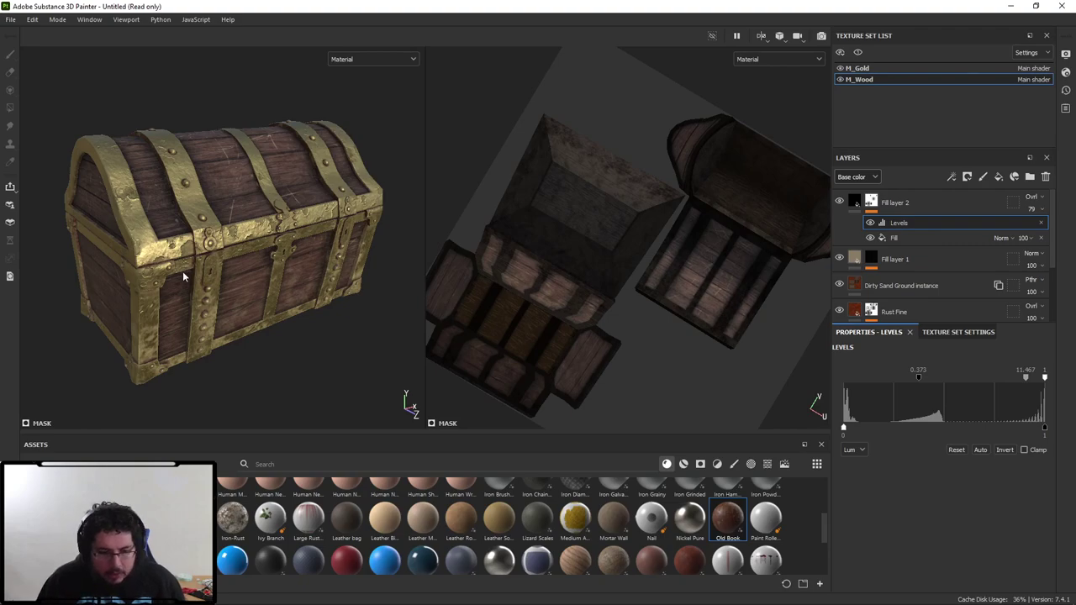
{"action": "right_click_drag", "start_coordinate": [183, 271], "coordinate": [242, 286], "text": "alt"}
{"action": "left_click_drag", "start_coordinate": [242, 286], "coordinate": [222, 267], "text": "alt"}
{"action": "left_click_drag", "start_coordinate": [323, 194], "coordinate": [249, 257], "text": "alt"}
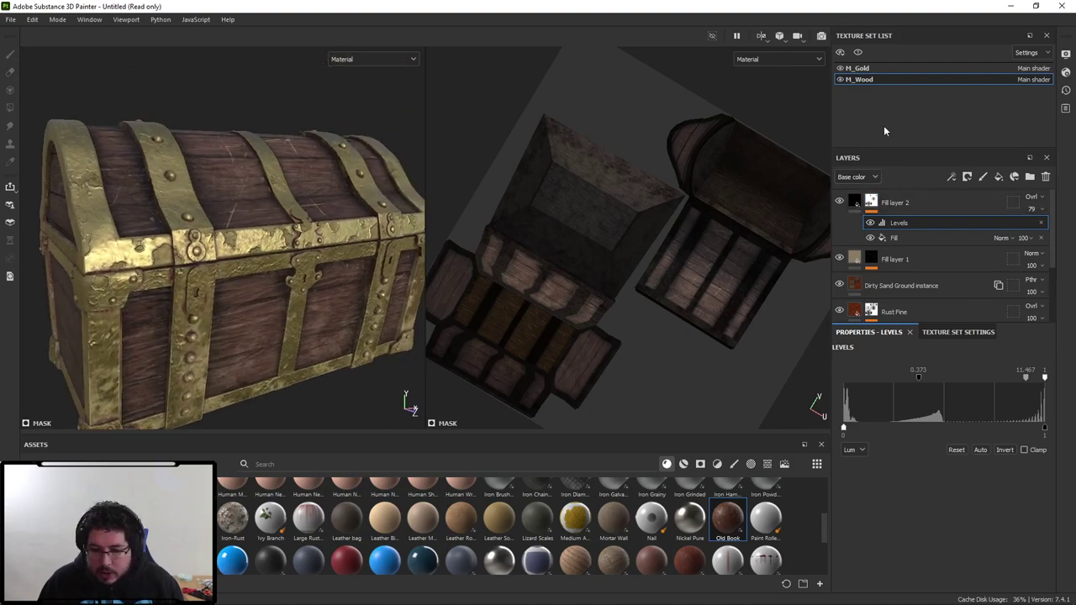
Add the Iron-Rust material as the top layer of the M_Gold texture set and delete the Old Book layer.
{"action": "left_click", "coordinate": [869, 68]}
{"action": "scroll", "coordinate": [400, 488], "scroll_direction": "up", "scroll_amount": 2}
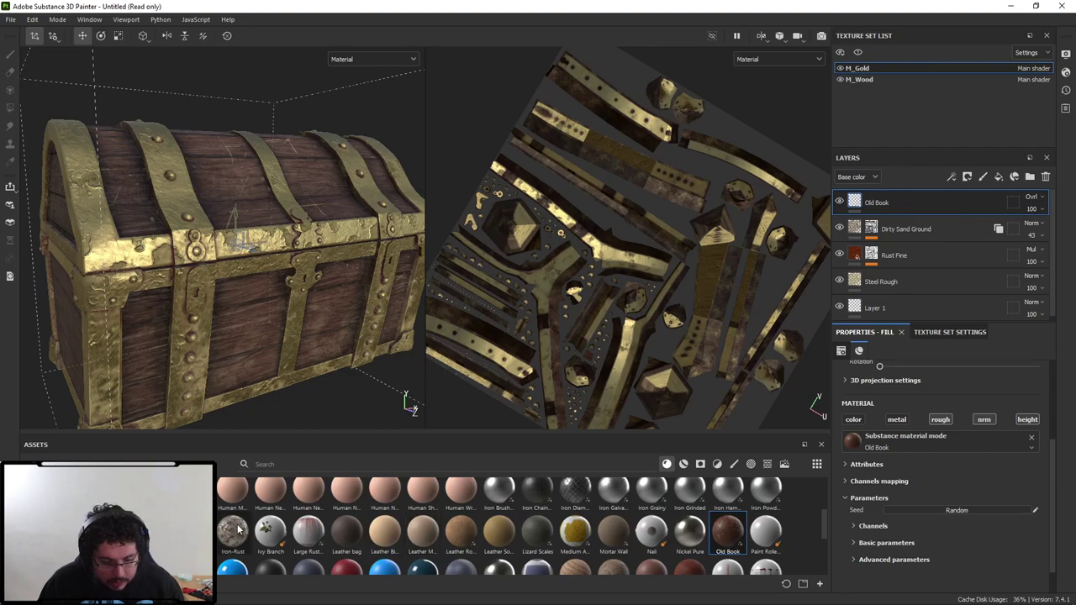
{"action": "mouse_move", "coordinate": [243, 538]}
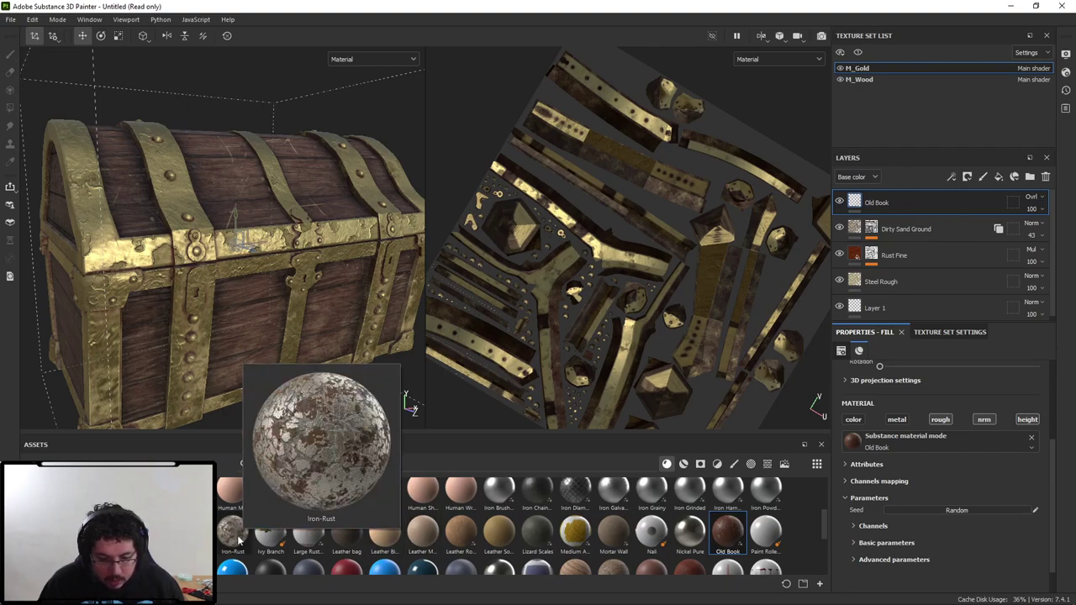
{"action": "left_click_drag", "start_coordinate": [239, 541], "coordinate": [866, 201]}
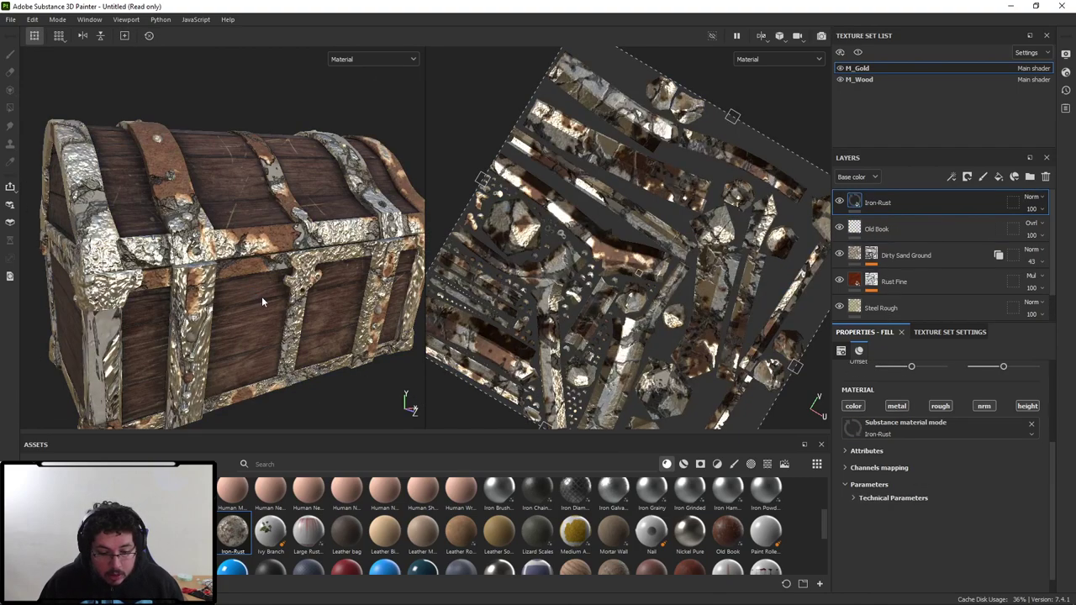
{"action": "left_click_drag", "start_coordinate": [262, 296], "coordinate": [237, 319], "text": "alt"}
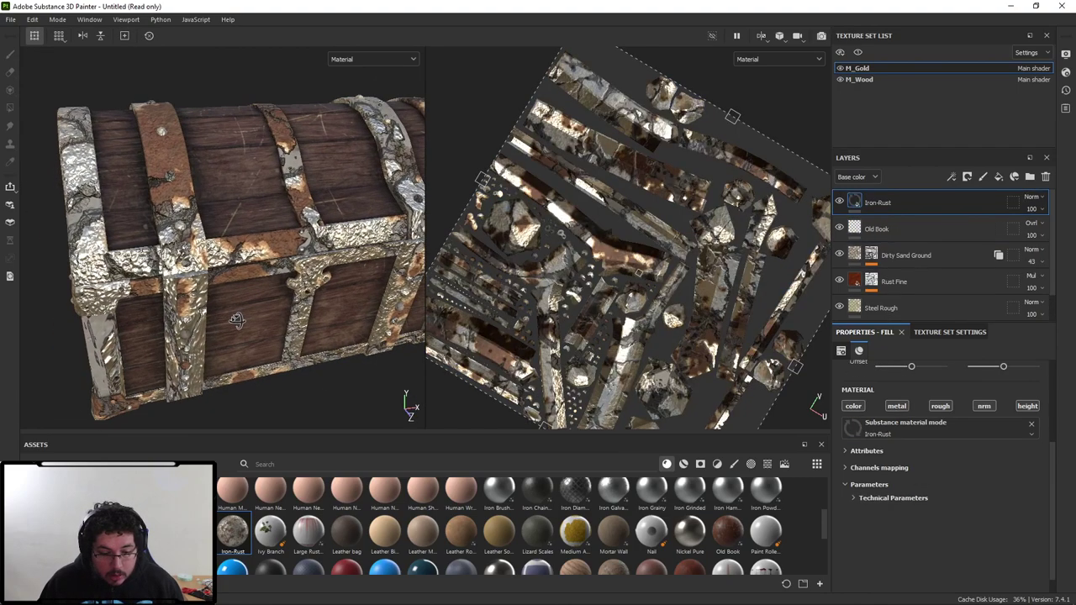
{"action": "left_click", "coordinate": [893, 228]}
{"action": "key", "text": "Delete"}
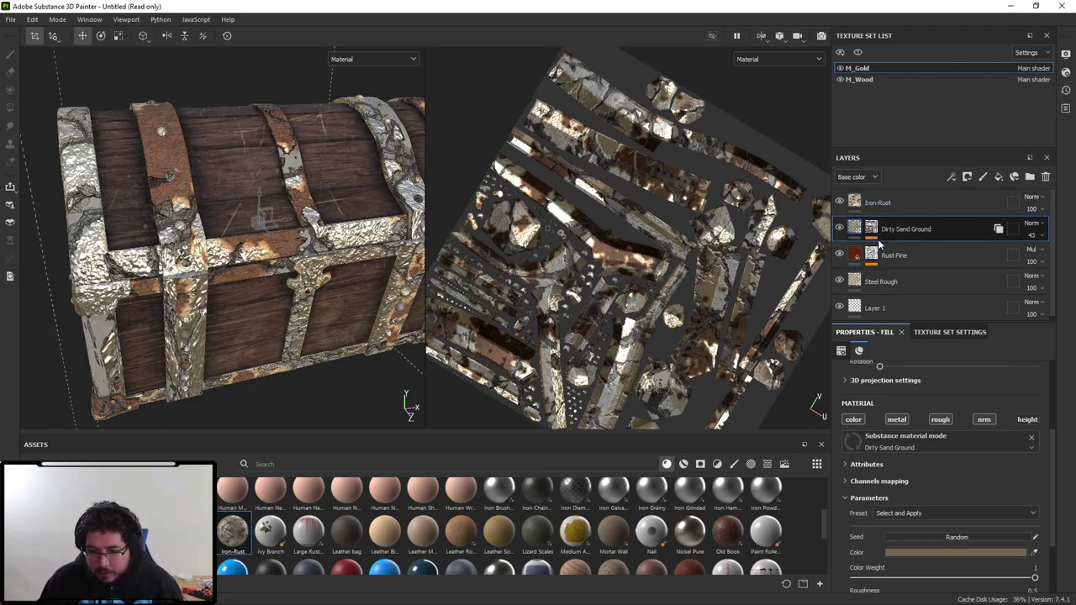
Set the Iron-Rust layer to Tri-planar projection with a UV scale of 3.19.
{"action": "left_click", "coordinate": [896, 212]}
{"action": "left_click", "coordinate": [895, 212]}
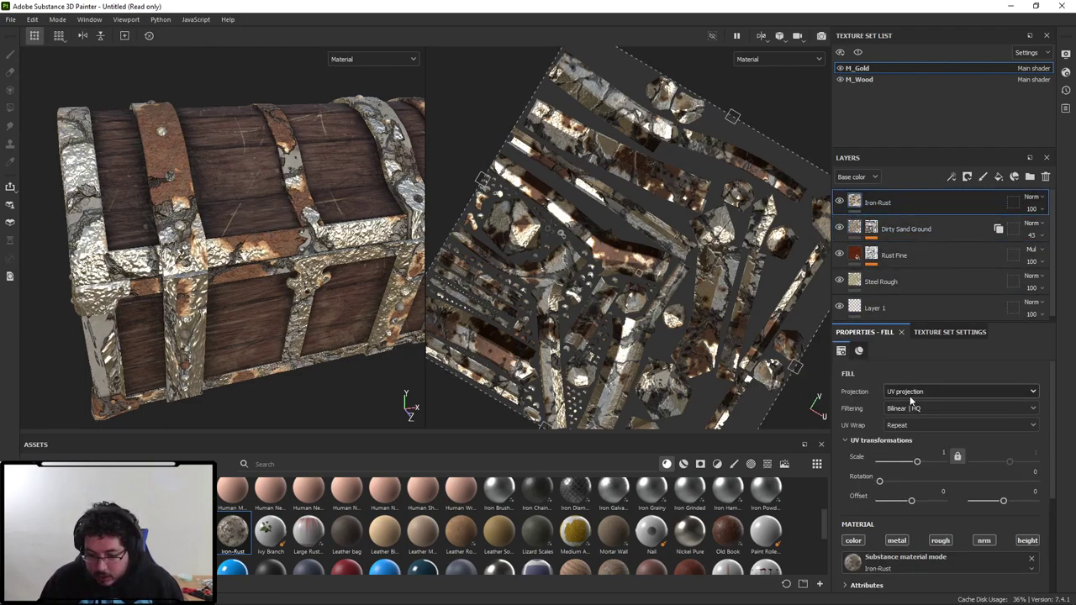
{"action": "left_click", "coordinate": [916, 391]}
{"action": "left_click", "coordinate": [911, 431]}
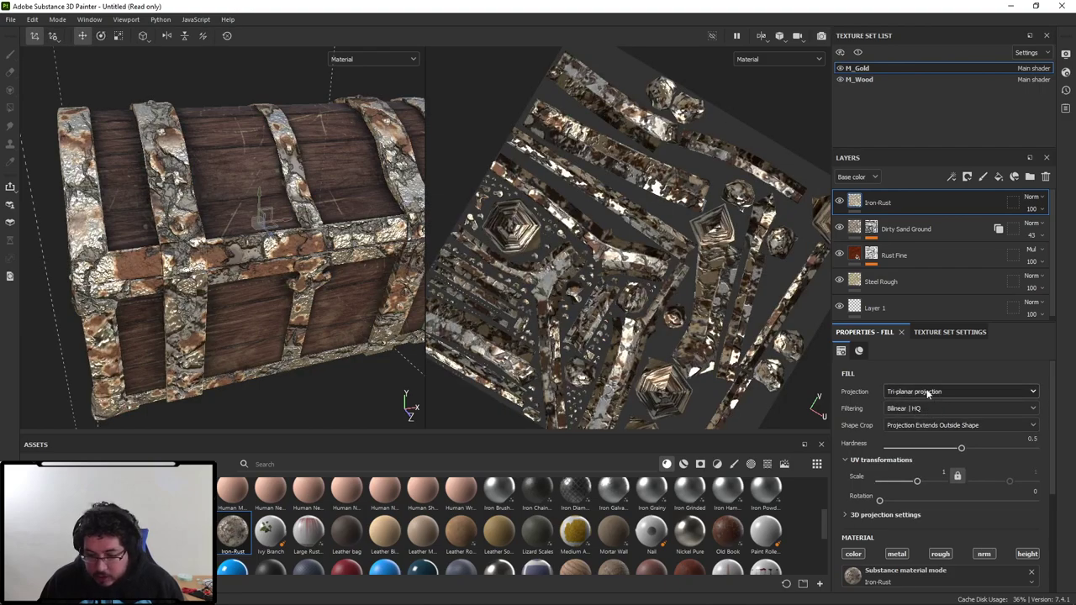
{"action": "left_click_drag", "start_coordinate": [916, 483], "coordinate": [921, 481]}
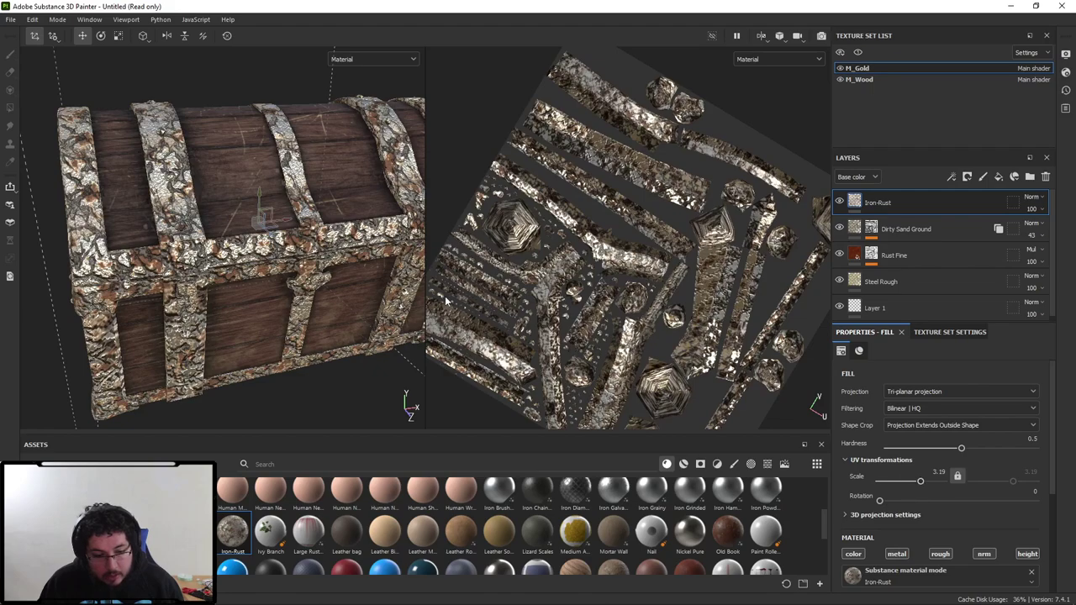
Try Linear dodge (Add) for the Iron-Rust layer's Base color blending, change it to Multiply, and inspect the trim.
{"action": "scroll", "coordinate": [875, 520], "scroll_direction": "down", "scroll_amount": 2}
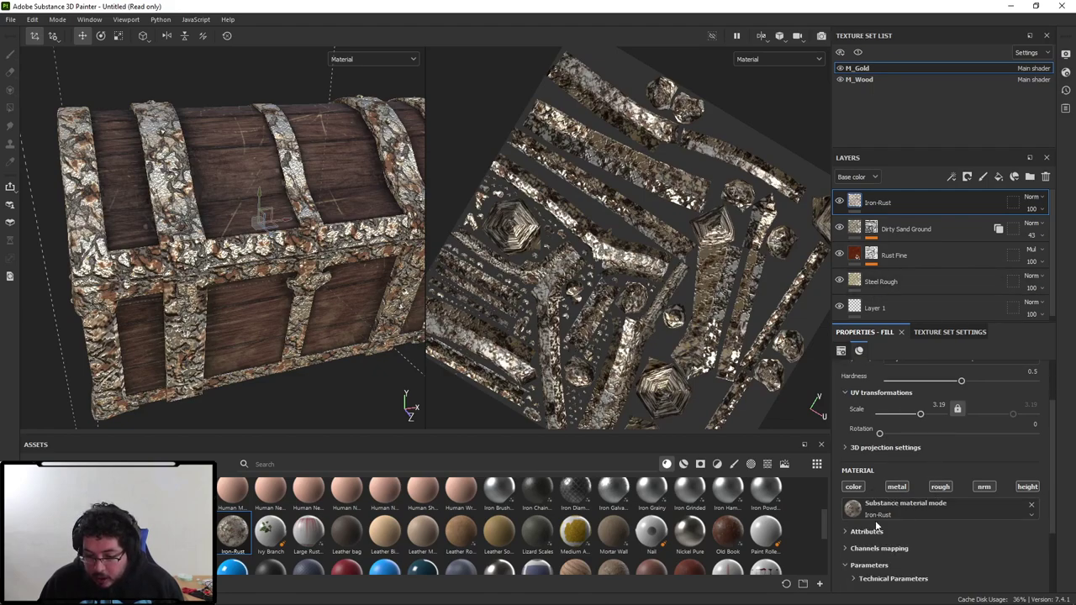
{"action": "left_click", "coordinate": [1032, 196]}
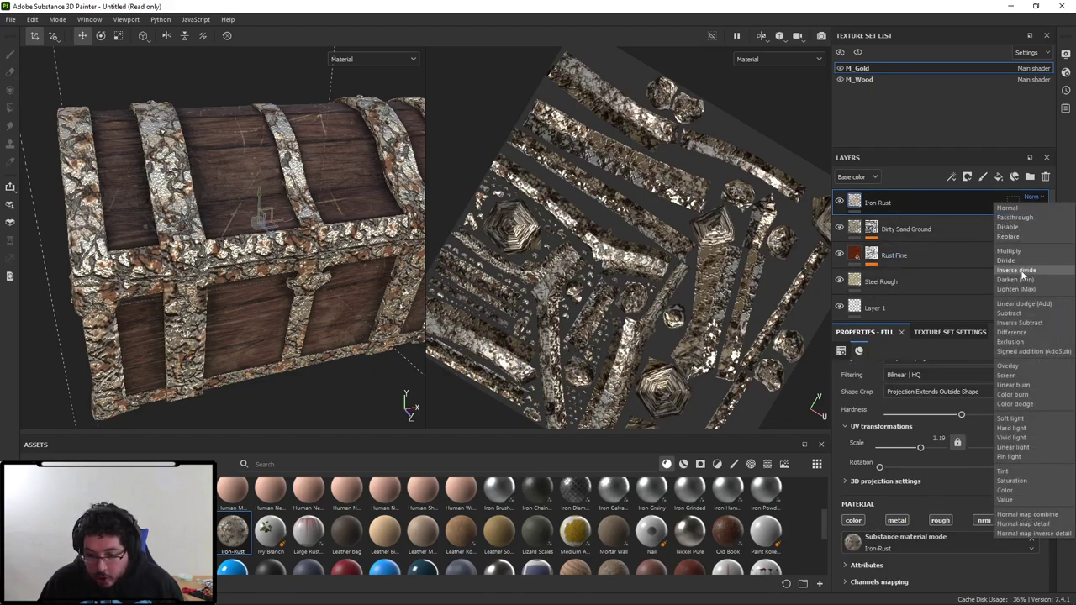
{"action": "left_click", "coordinate": [1024, 304]}
{"action": "left_click", "coordinate": [1033, 200]}
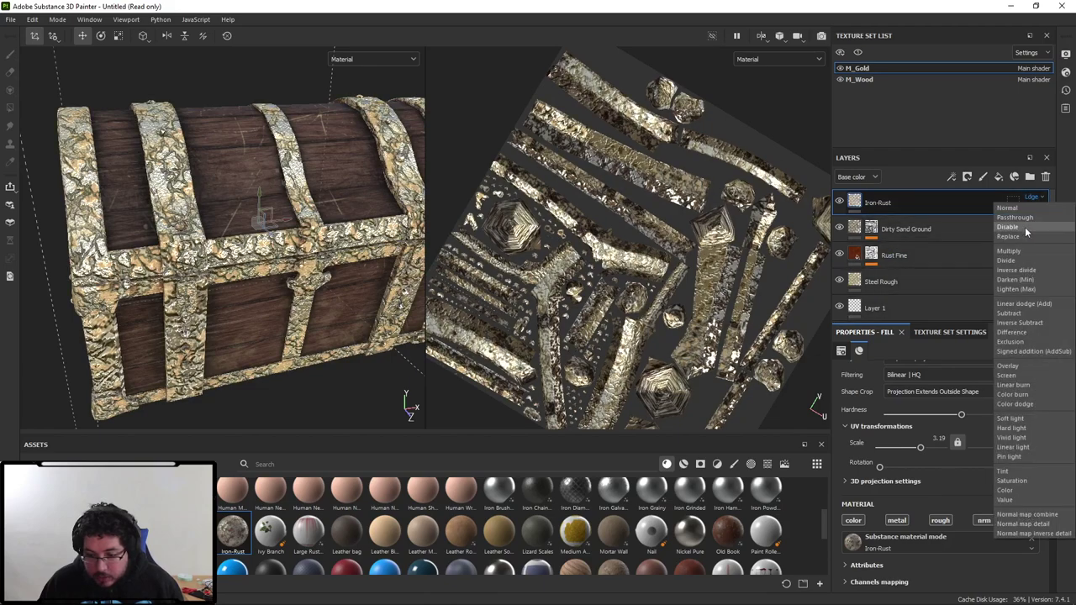
{"action": "left_click", "coordinate": [1032, 253]}
{"action": "left_click_drag", "start_coordinate": [396, 187], "coordinate": [321, 243], "text": "alt"}
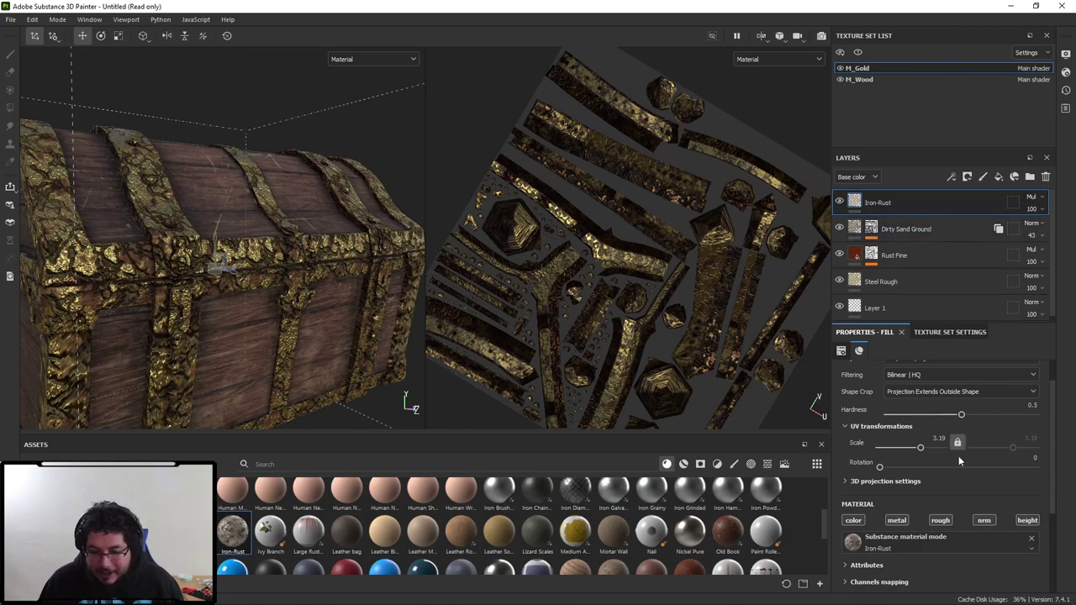
Toggle the Iron-Rust layer's height channel to compare the gold trim with and without its relief.
{"action": "left_click", "coordinate": [1020, 521]}
{"action": "left_click", "coordinate": [1024, 522]}
{"action": "left_click", "coordinate": [1023, 522]}
{"action": "left_click_drag", "start_coordinate": [370, 290], "coordinate": [239, 286], "text": "alt"}
{"action": "right_click_drag", "start_coordinate": [239, 286], "coordinate": [530, 404], "text": "alt"}
{"action": "left_click_drag", "start_coordinate": [218, 255], "coordinate": [310, 273], "text": "alt"}
{"action": "right_click_drag", "start_coordinate": [310, 274], "coordinate": [236, 239], "text": "alt"}
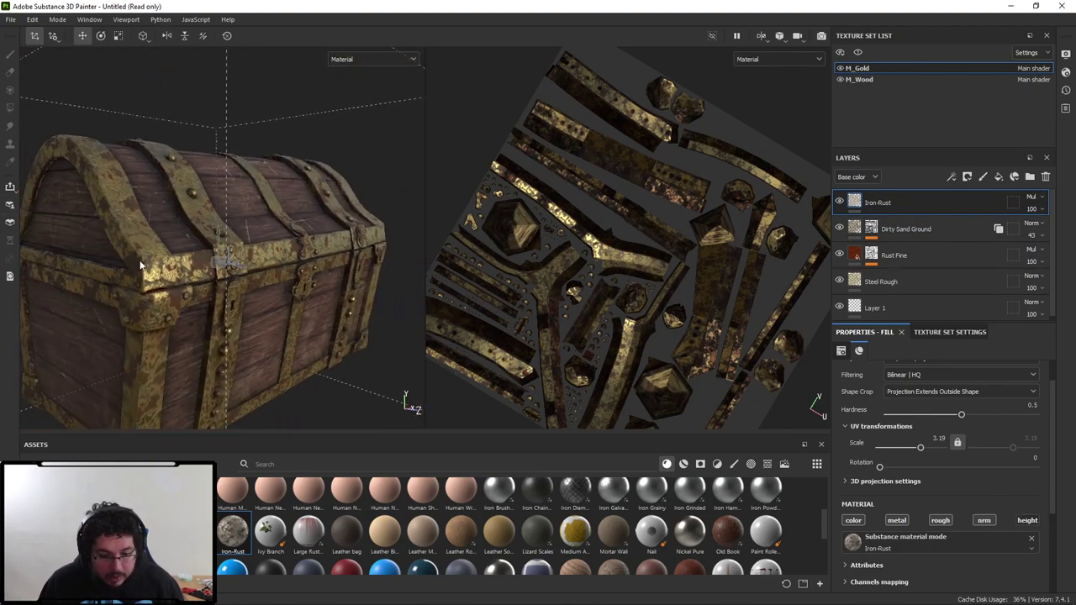
{"action": "left_click_drag", "start_coordinate": [235, 239], "coordinate": [188, 245], "text": "alt"}
{"action": "middle_click_drag", "start_coordinate": [188, 245], "coordinate": [111, 210], "text": "alt"}
{"action": "right_click_drag", "start_coordinate": [110, 211], "coordinate": [4, 162], "text": "alt"}
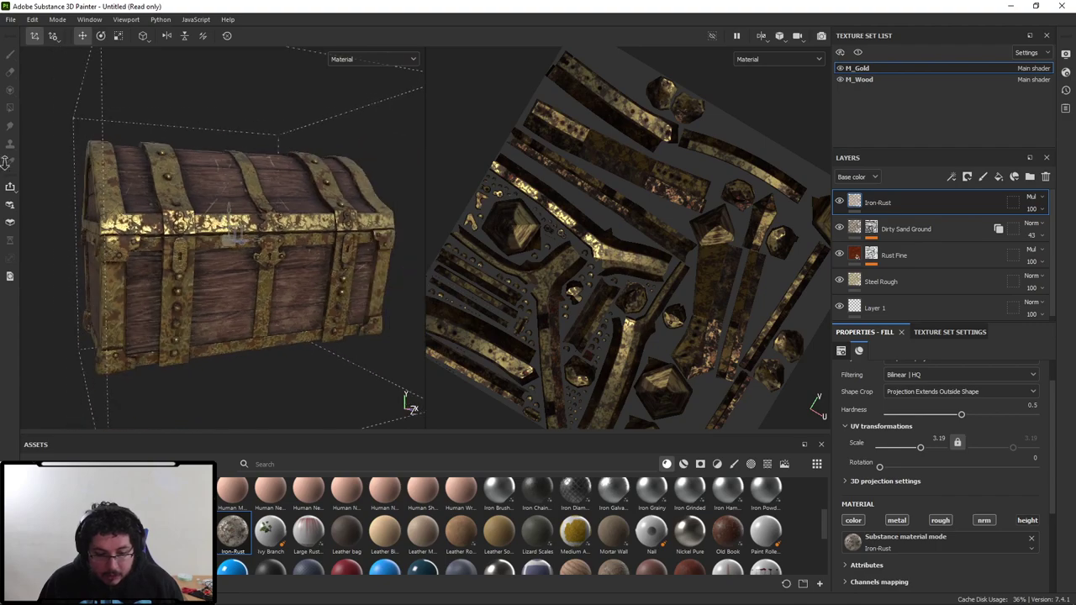
{"action": "left_click", "coordinate": [1026, 520]}
Reduce the Iron-Rust layer's opacity in the Height channel, trying 2 and settling on 5.
{"action": "left_click", "coordinate": [857, 176]}
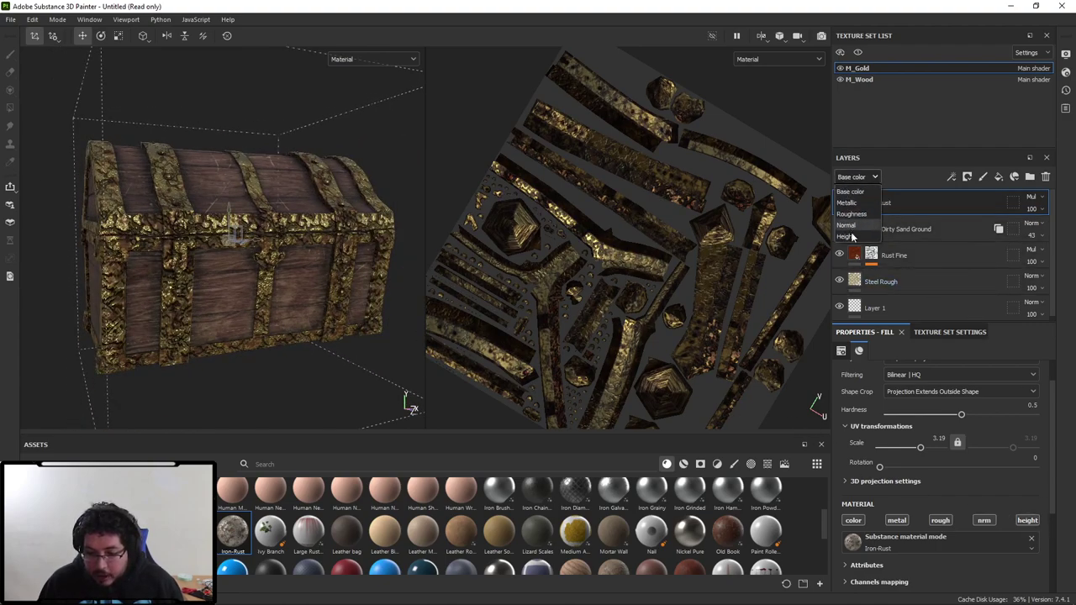
{"action": "left_click", "coordinate": [851, 236]}
{"action": "left_click_drag", "start_coordinate": [1061, 232], "coordinate": [1024, 229]}
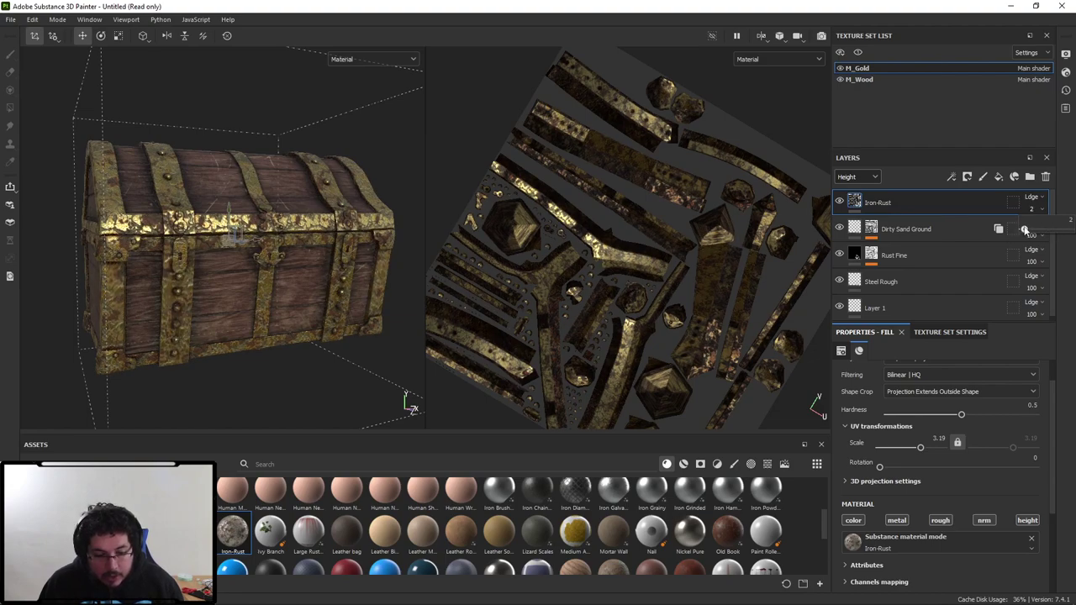
{"action": "scroll", "coordinate": [168, 148], "scroll_direction": "up", "scroll_amount": 5}
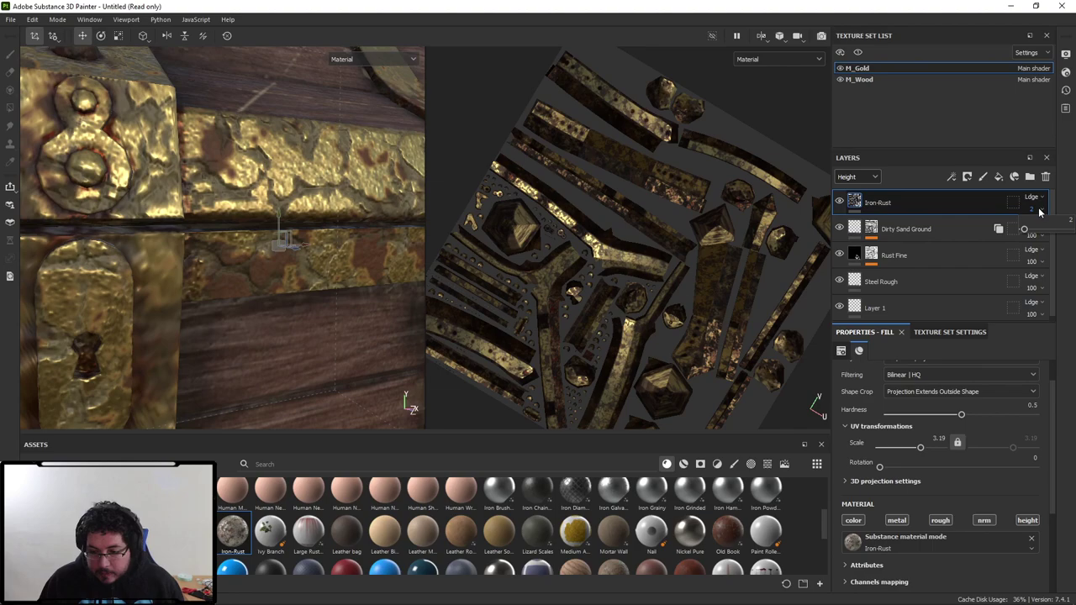
{"action": "left_click", "coordinate": [1070, 220]}
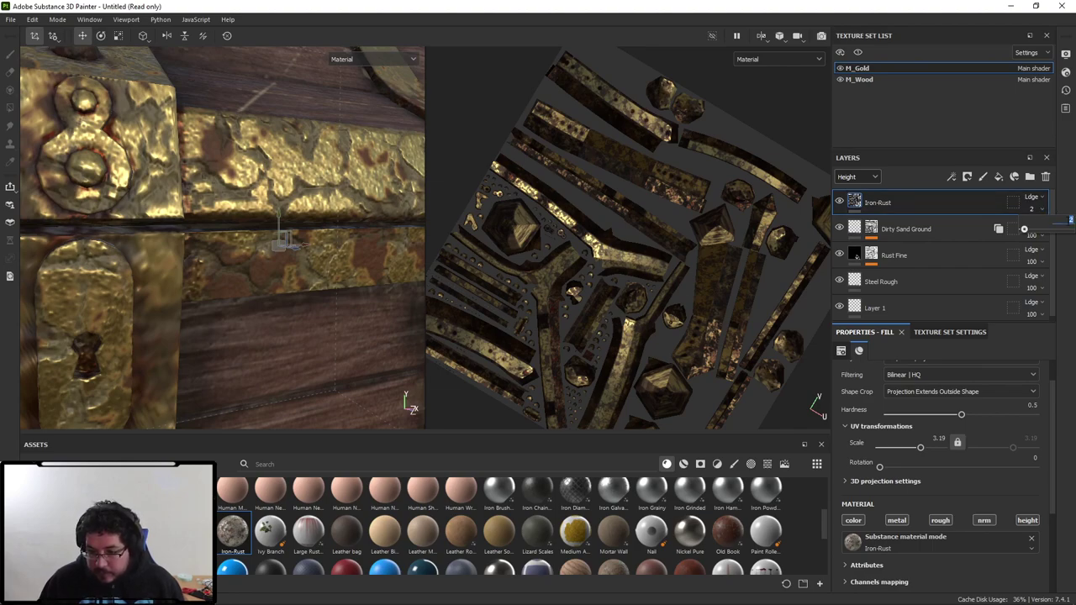
{"action": "key", "text": "Return"}
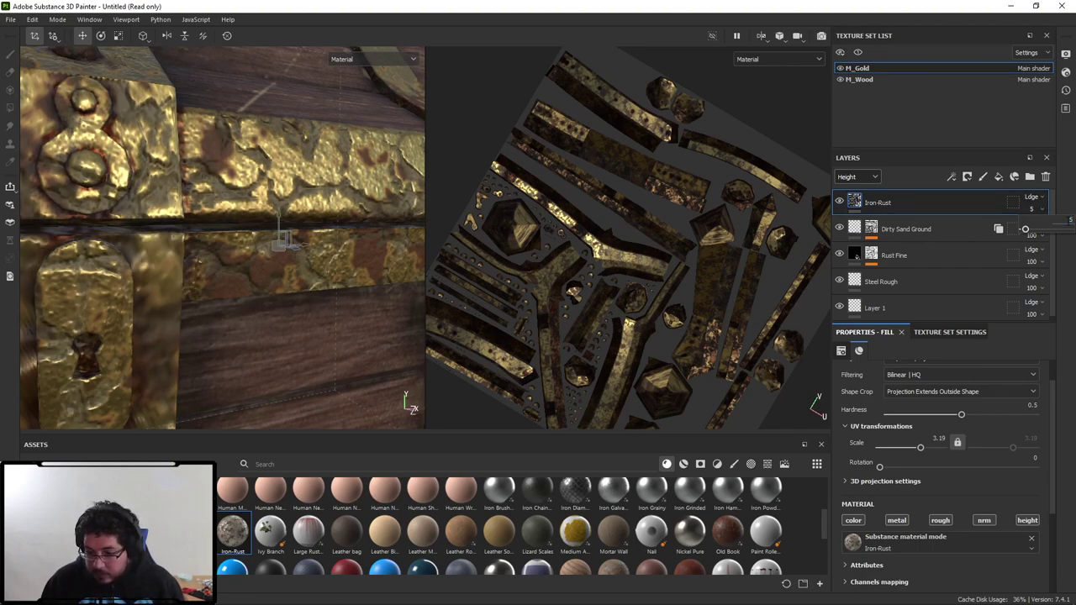
{"action": "left_click", "coordinate": [1058, 293]}
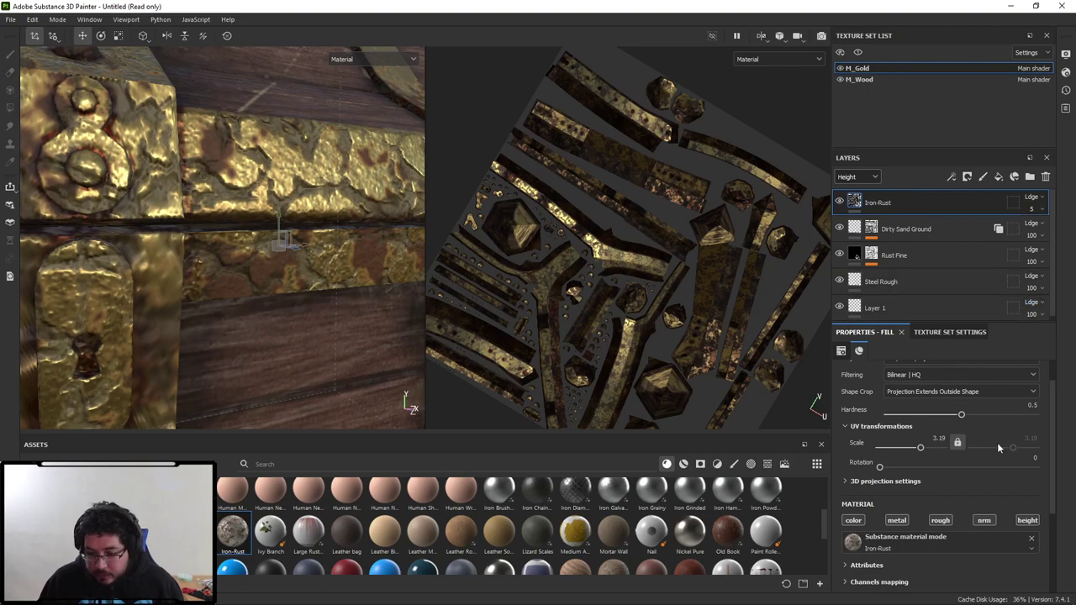
Disable the Iron-Rust layer's height channel and toggle its normal channel to compare the surface detail.
{"action": "left_click", "coordinate": [1028, 521]}
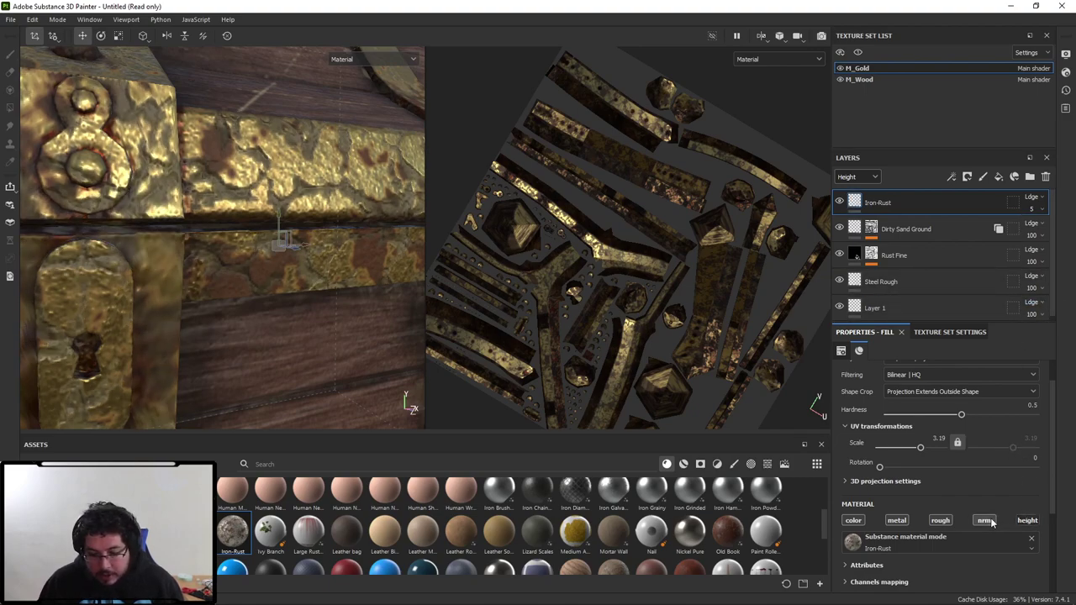
{"action": "left_click", "coordinate": [987, 521]}
{"action": "left_click", "coordinate": [987, 522]}
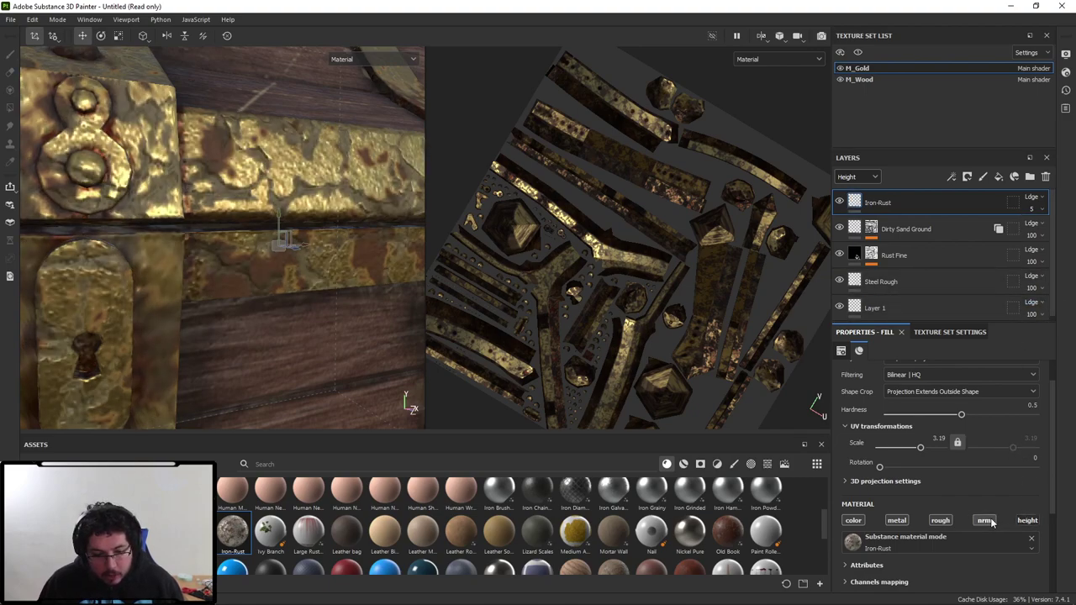
Set the Iron-Rust layer's opacity to 50 in the Normal channel.
{"action": "left_click", "coordinate": [856, 177]}
{"action": "left_click", "coordinate": [855, 232]}
{"action": "left_click", "coordinate": [1033, 209]}
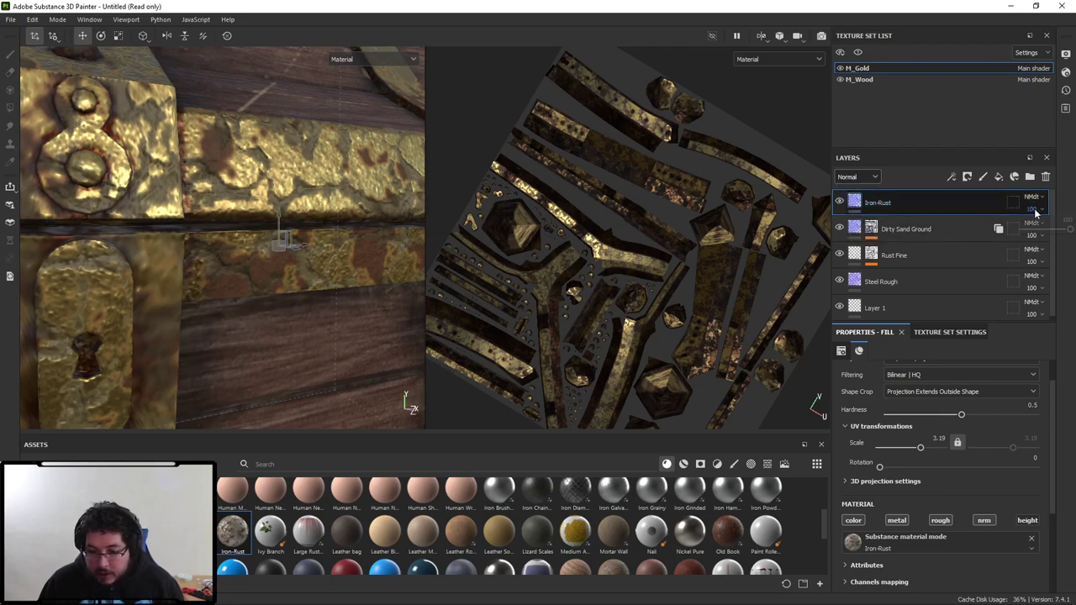
{"action": "type", "text": "50"}
{"action": "key", "text": "Return"}
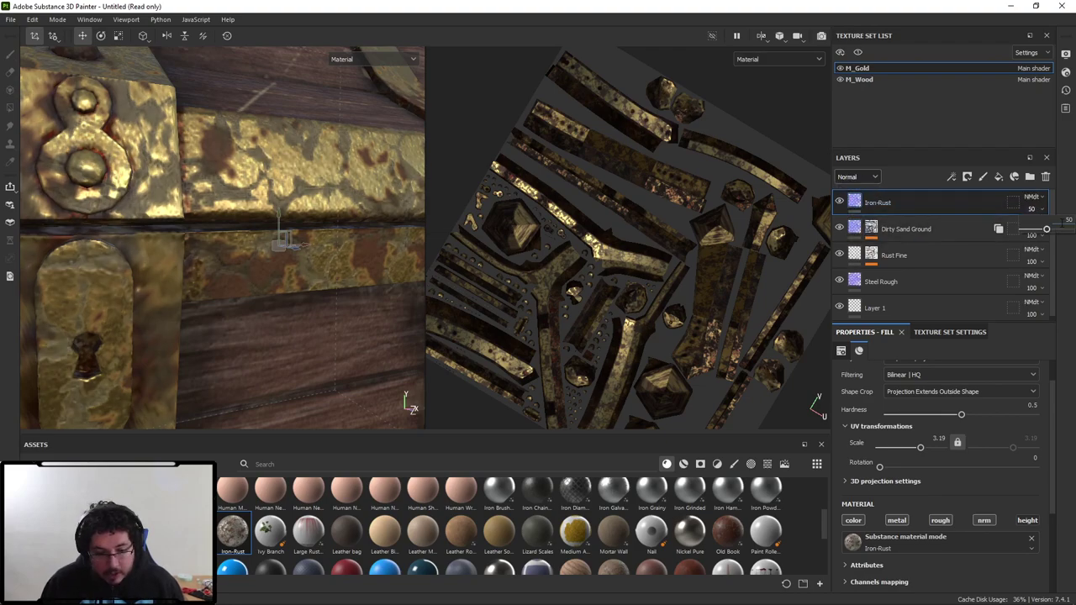
Examine the rusted gold trim and the wood from several sides and distances around the chest.
{"action": "scroll", "coordinate": [232, 293], "scroll_direction": "down", "scroll_amount": 6}
{"action": "scroll", "coordinate": [230, 292], "scroll_direction": "down", "scroll_amount": 5}
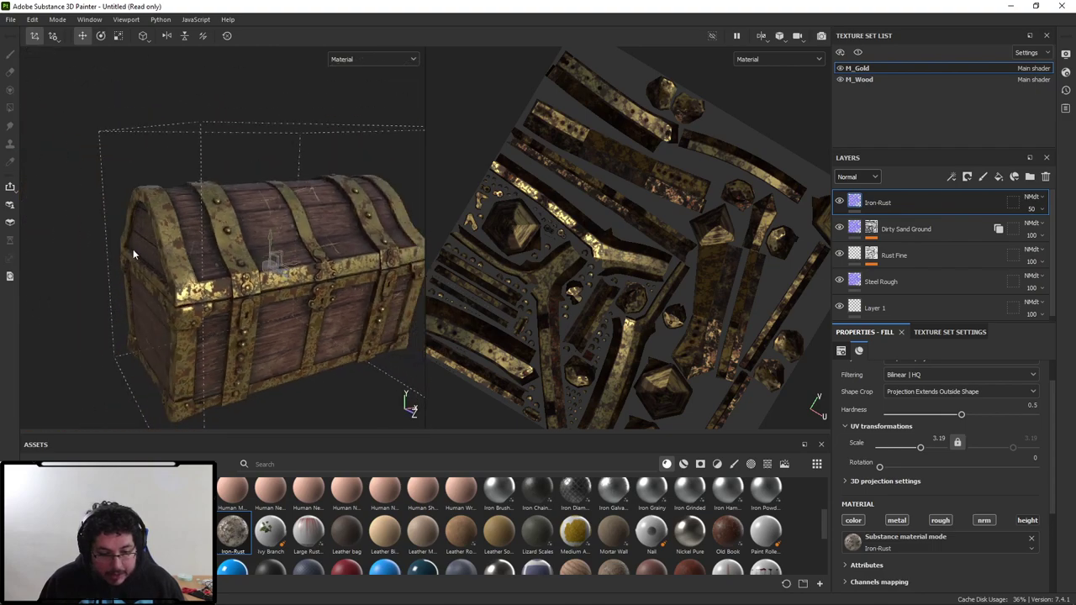
{"action": "left_click_drag", "start_coordinate": [230, 292], "coordinate": [244, 330], "text": "alt"}
{"action": "scroll", "coordinate": [207, 305], "scroll_direction": "up", "scroll_amount": 2}
{"action": "scroll", "coordinate": [246, 332], "scroll_direction": "up", "scroll_amount": 3}
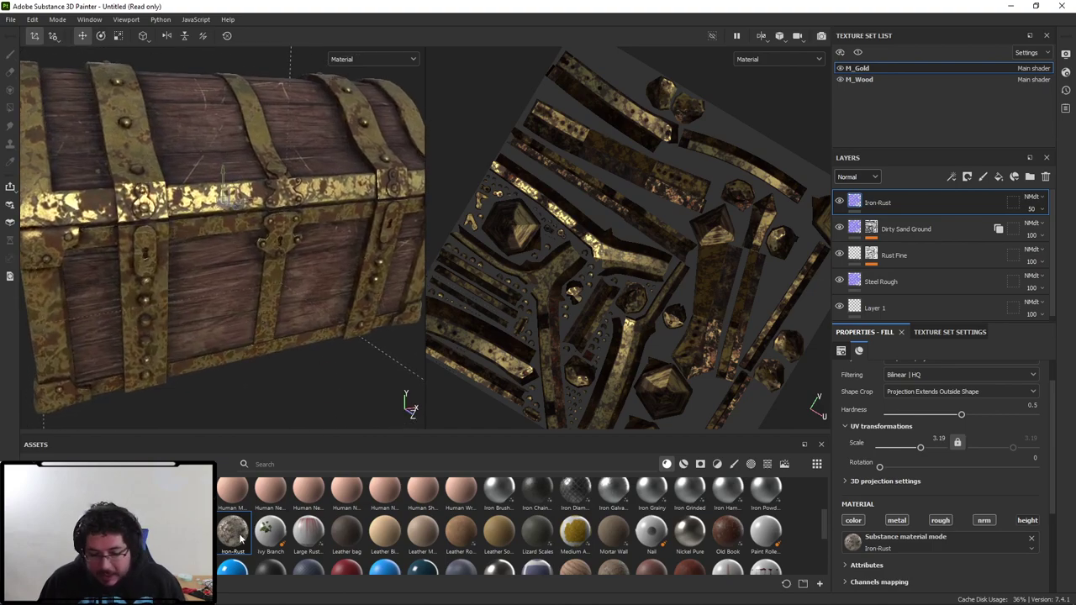
{"action": "mouse_move", "coordinate": [241, 538]}
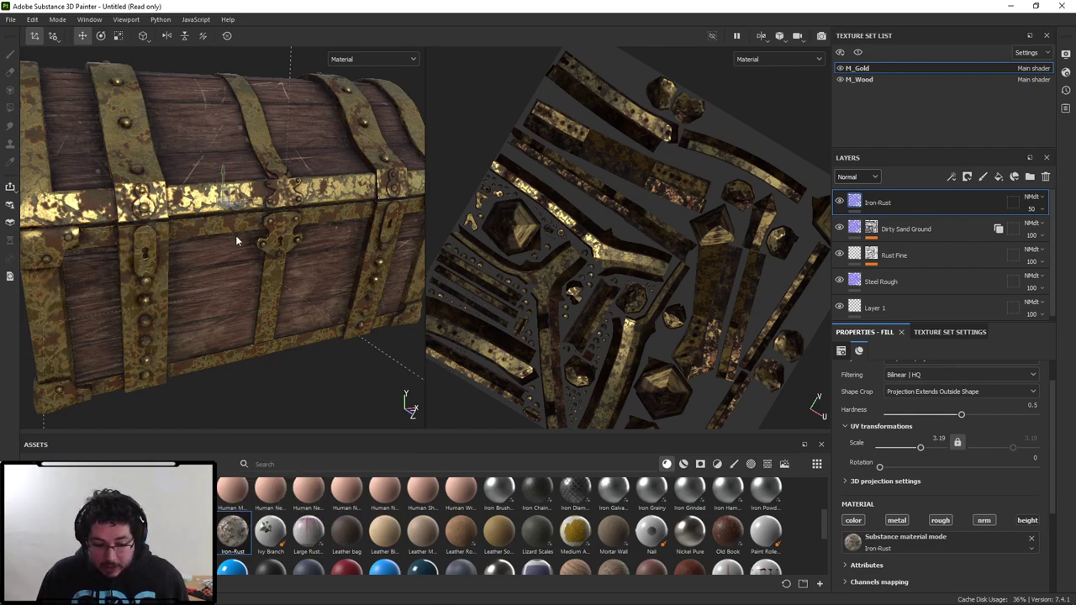
{"action": "left_click_drag", "start_coordinate": [235, 236], "coordinate": [274, 258], "text": "alt"}
{"action": "right_click_drag", "start_coordinate": [274, 257], "coordinate": [213, 252], "text": "alt"}
{"action": "left_click_drag", "start_coordinate": [213, 252], "coordinate": [250, 268], "text": "alt"}
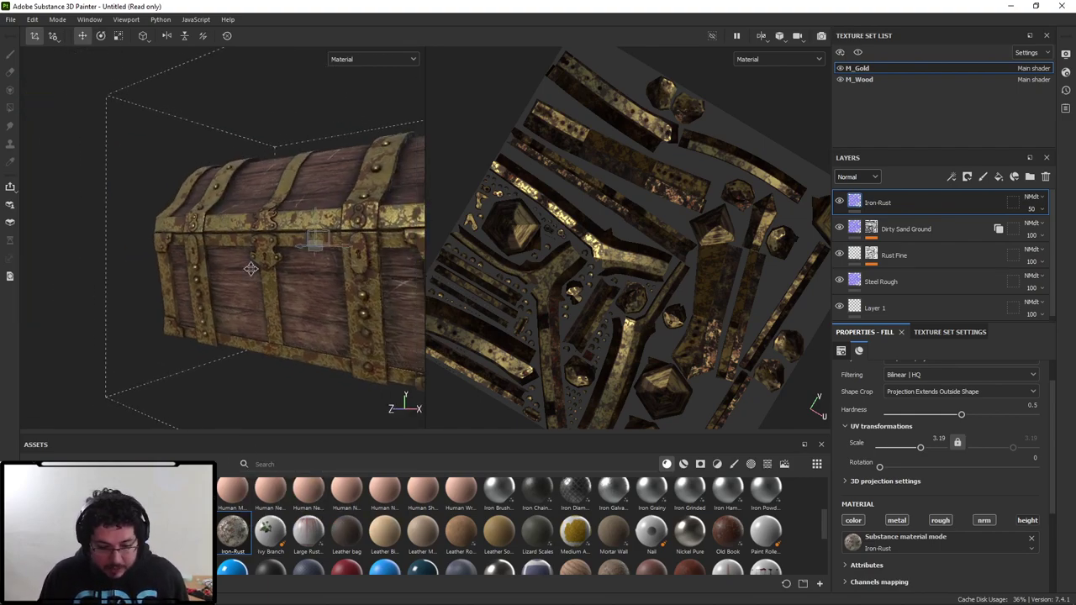
{"action": "right_click_drag", "start_coordinate": [251, 267], "coordinate": [239, 253], "text": "alt"}
{"action": "left_click_drag", "start_coordinate": [239, 252], "coordinate": [220, 248], "text": "alt"}
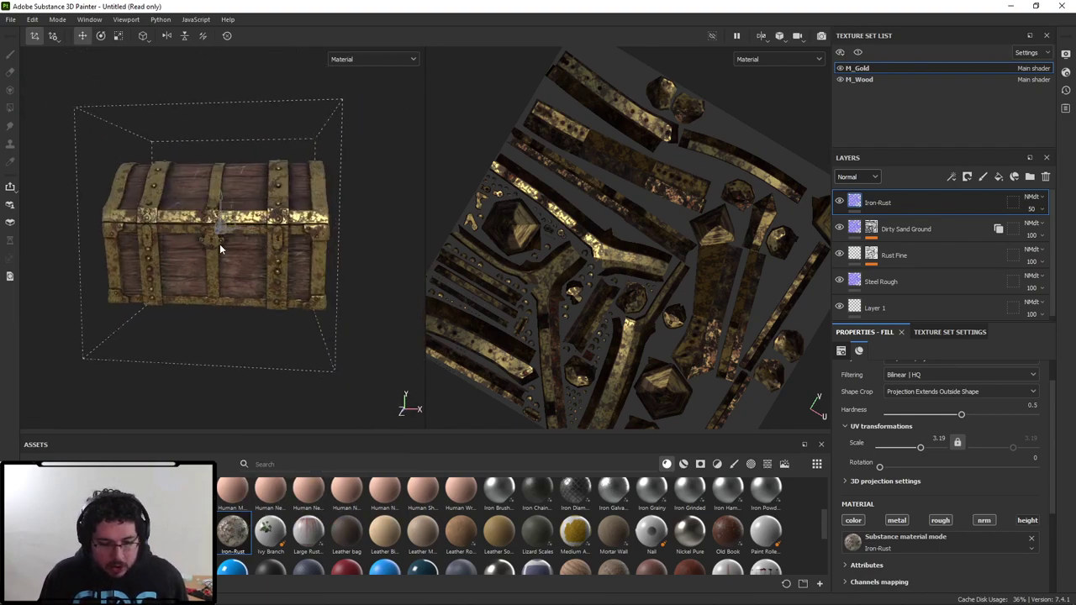
Switch to rendering mode and change the environment map to Corsica Beach.
{"action": "left_click", "coordinate": [821, 35]}
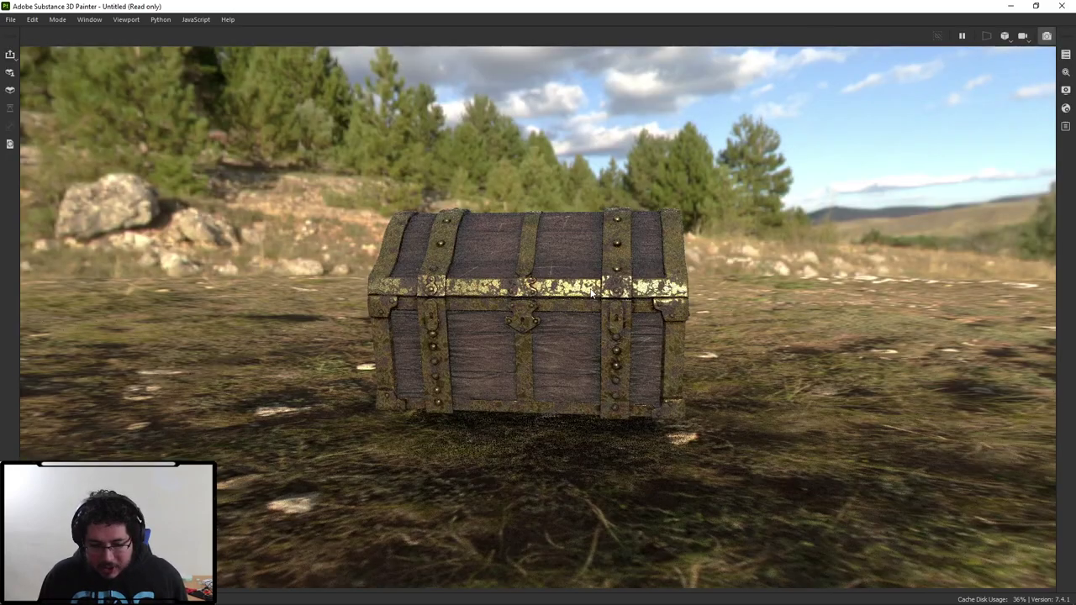
{"action": "left_click_drag", "start_coordinate": [644, 343], "coordinate": [622, 389], "text": "alt"}
{"action": "left_click", "coordinate": [1065, 90]}
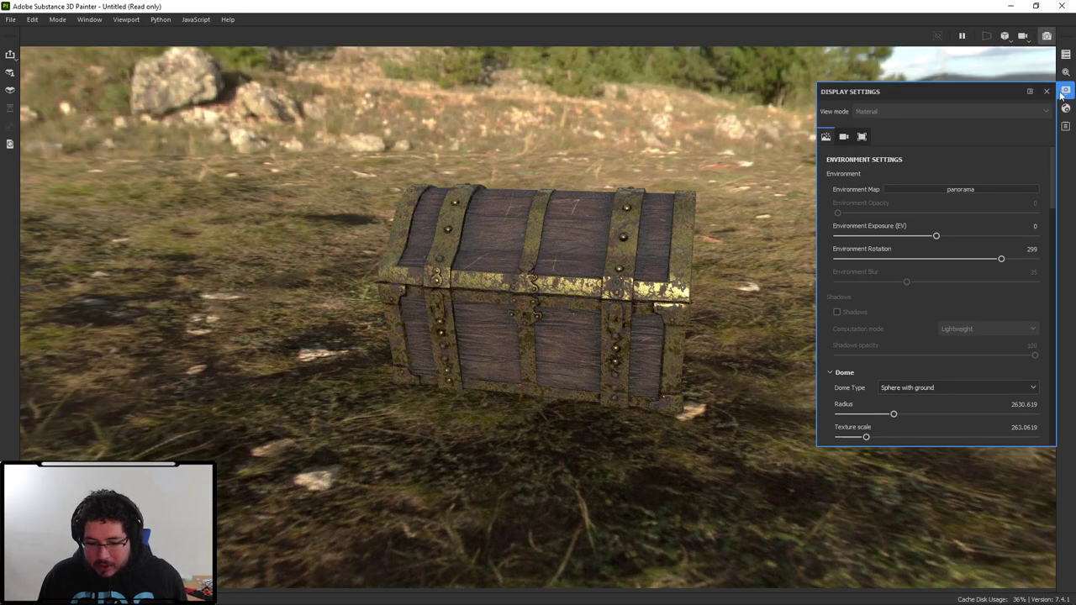
{"action": "left_click", "coordinate": [927, 189]}
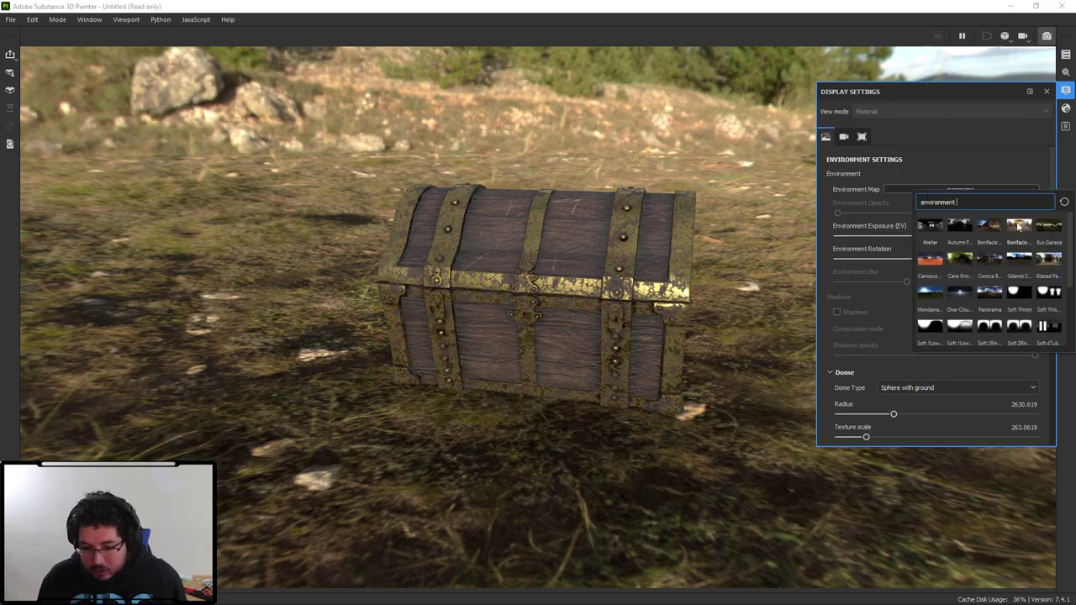
{"action": "left_click", "coordinate": [990, 262]}
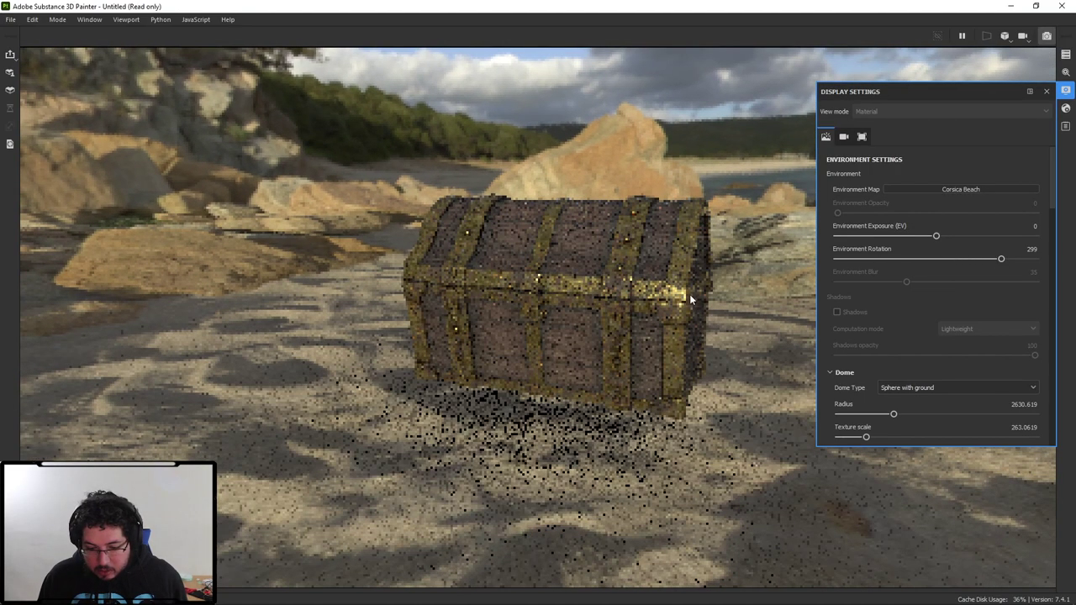
Frame the chest in the render and set the environment rotation to 218.
{"action": "middle_click_drag", "start_coordinate": [723, 278], "coordinate": [643, 296], "text": "alt"}
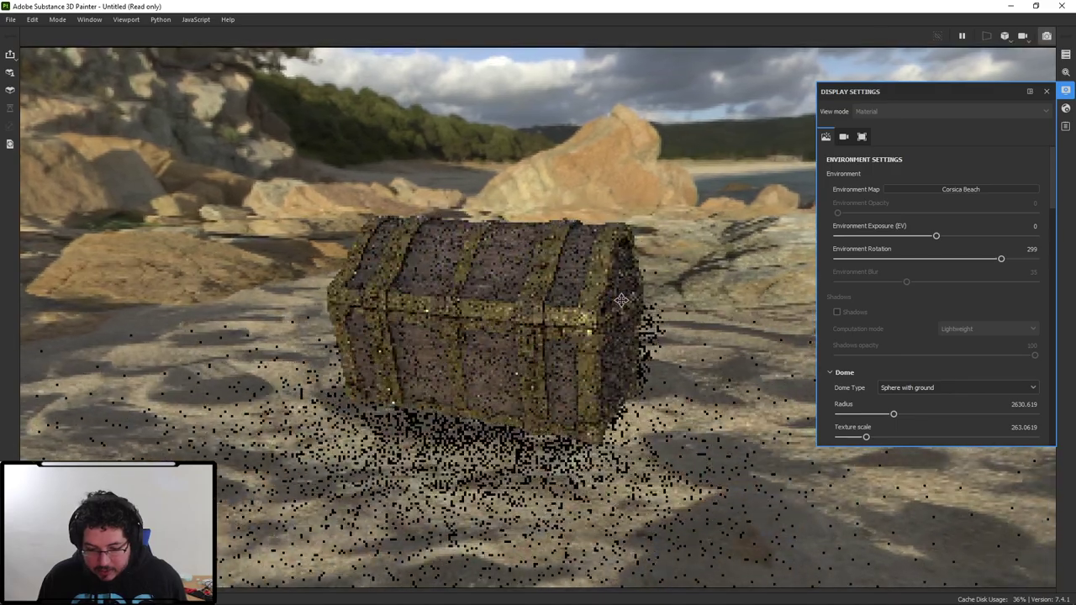
{"action": "right_click_drag", "start_coordinate": [643, 296], "coordinate": [678, 284], "text": "alt"}
{"action": "left_click_drag", "start_coordinate": [678, 284], "coordinate": [698, 270], "text": "alt"}
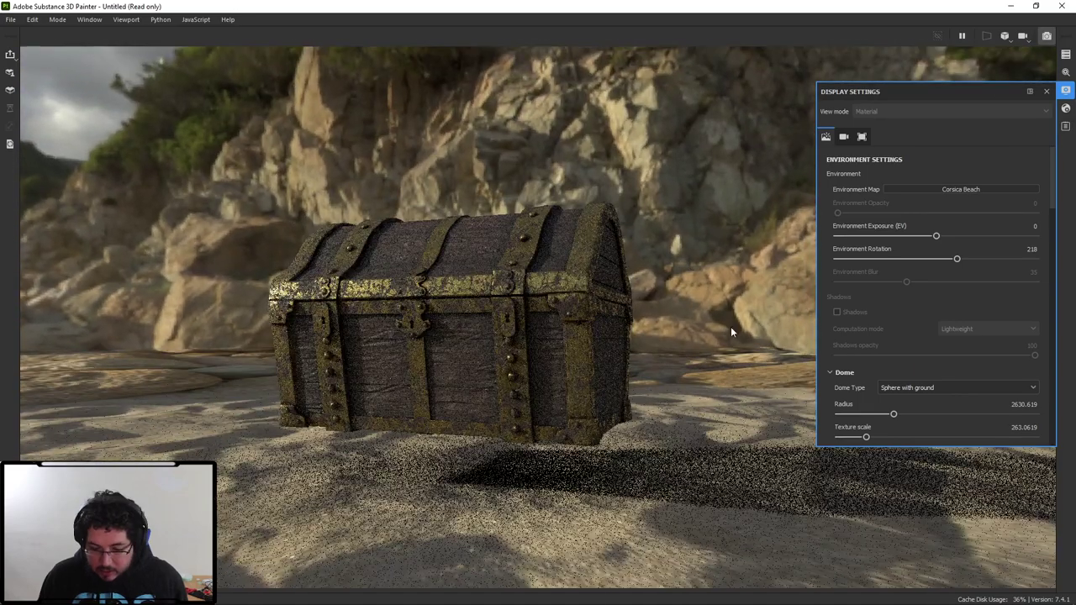
Raise the dome's ground Y position to -33.6719 so the chest rests on the sand, and close the display settings.
{"action": "scroll", "coordinate": [862, 401], "scroll_direction": "down", "scroll_amount": 5}
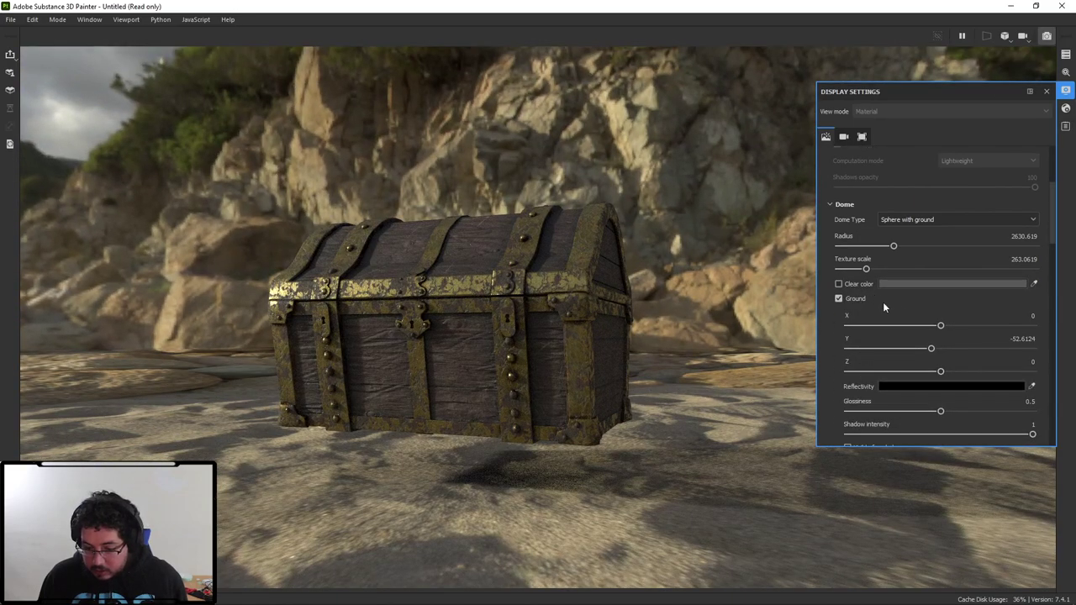
{"action": "left_click_drag", "start_coordinate": [931, 348], "coordinate": [935, 349]}
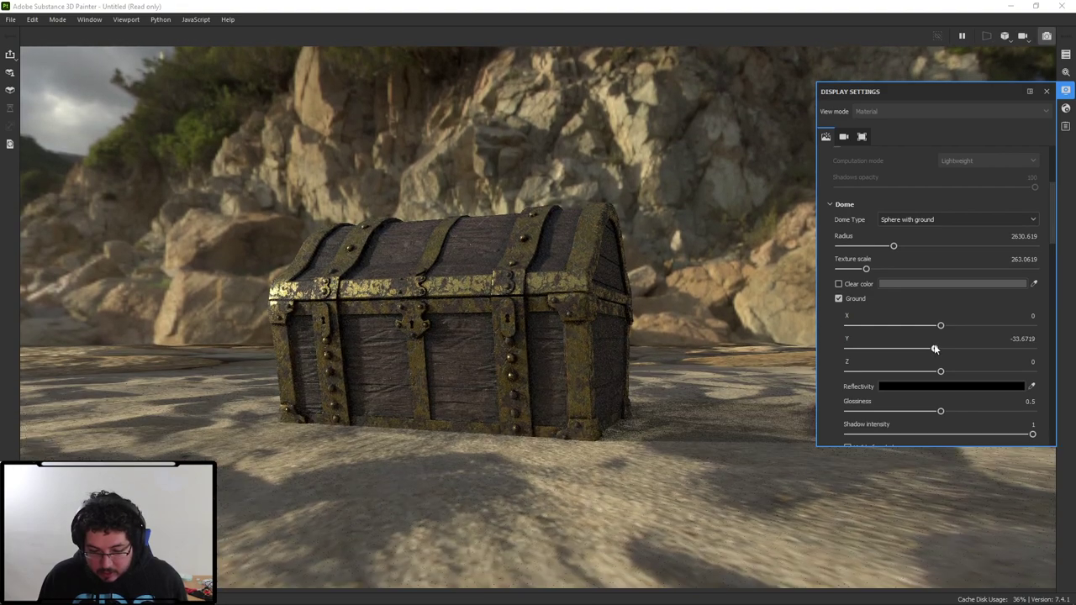
{"action": "middle_click_drag", "start_coordinate": [536, 368], "coordinate": [584, 395], "text": "alt"}
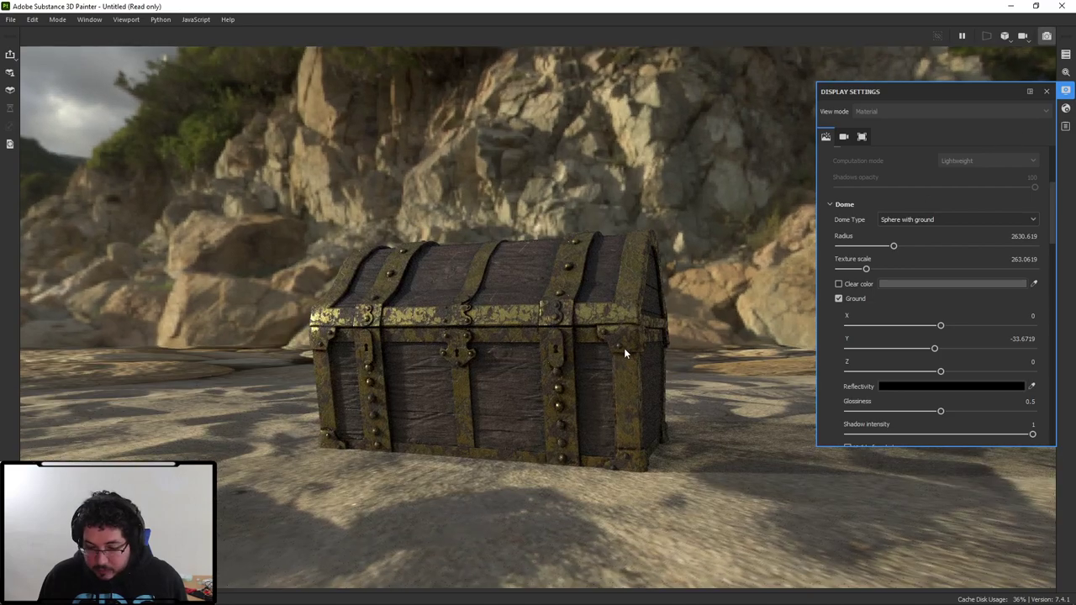
{"action": "left_click_drag", "start_coordinate": [624, 349], "coordinate": [626, 367], "text": "alt"}
{"action": "middle_click_drag", "start_coordinate": [625, 367], "coordinate": [642, 387], "text": "alt"}
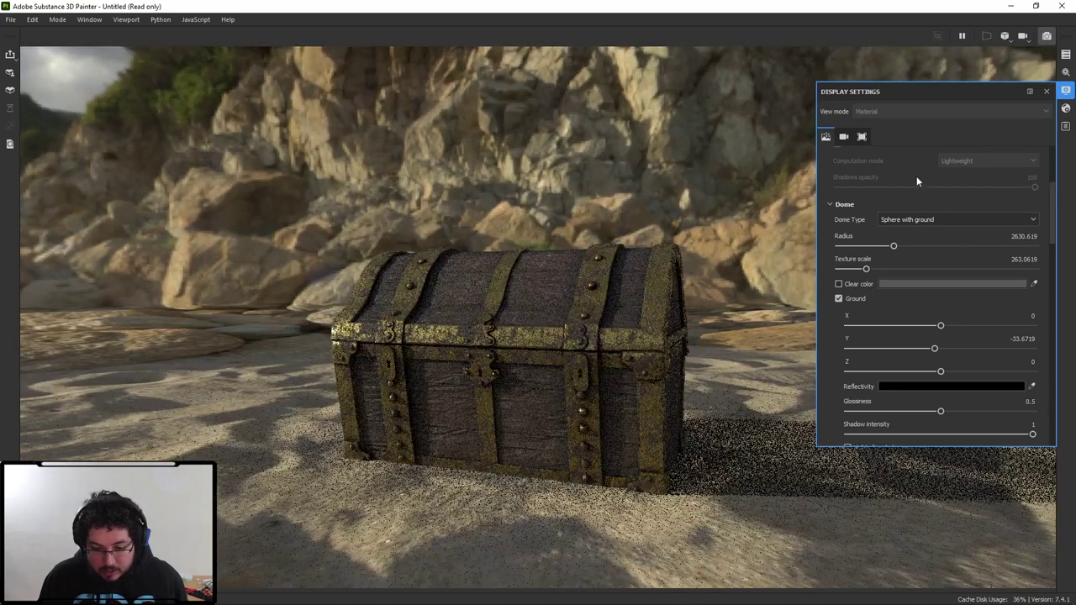
{"action": "left_click", "coordinate": [1046, 92]}
{"action": "scroll", "coordinate": [751, 385], "scroll_direction": "up", "scroll_amount": 2}
{"action": "middle_click_drag", "start_coordinate": [753, 387], "coordinate": [800, 379], "text": "alt"}
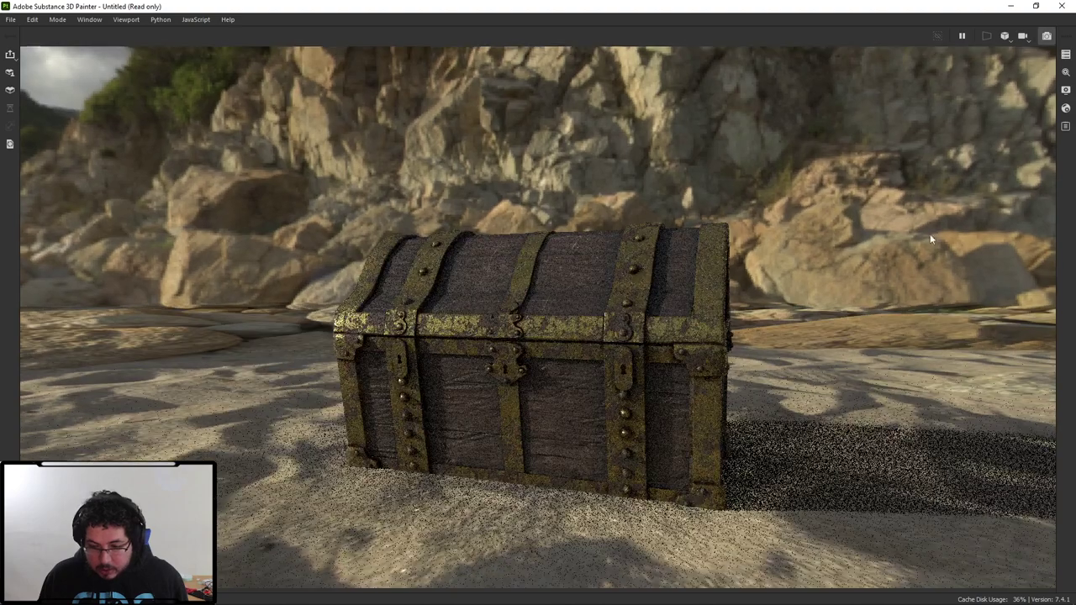
{"action": "left_click", "coordinate": [1066, 107]}
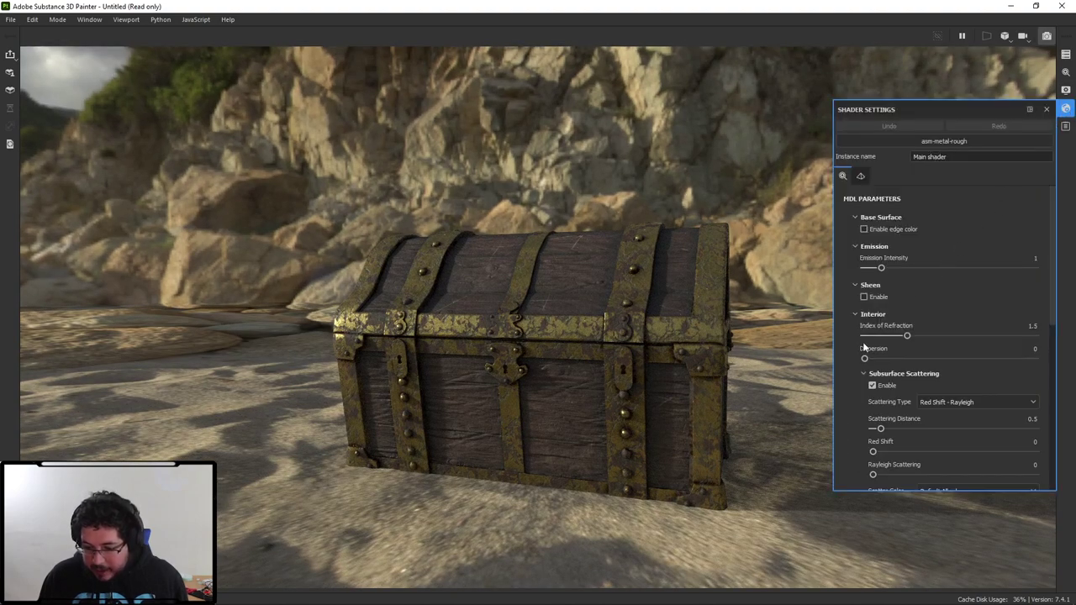
{"action": "scroll", "coordinate": [864, 345], "scroll_direction": "down", "scroll_amount": 5}
{"action": "scroll", "coordinate": [865, 342], "scroll_direction": "up", "scroll_amount": 3}
Activate post effects for the render camera and enable Color Correction.
{"action": "left_click", "coordinate": [1066, 90]}
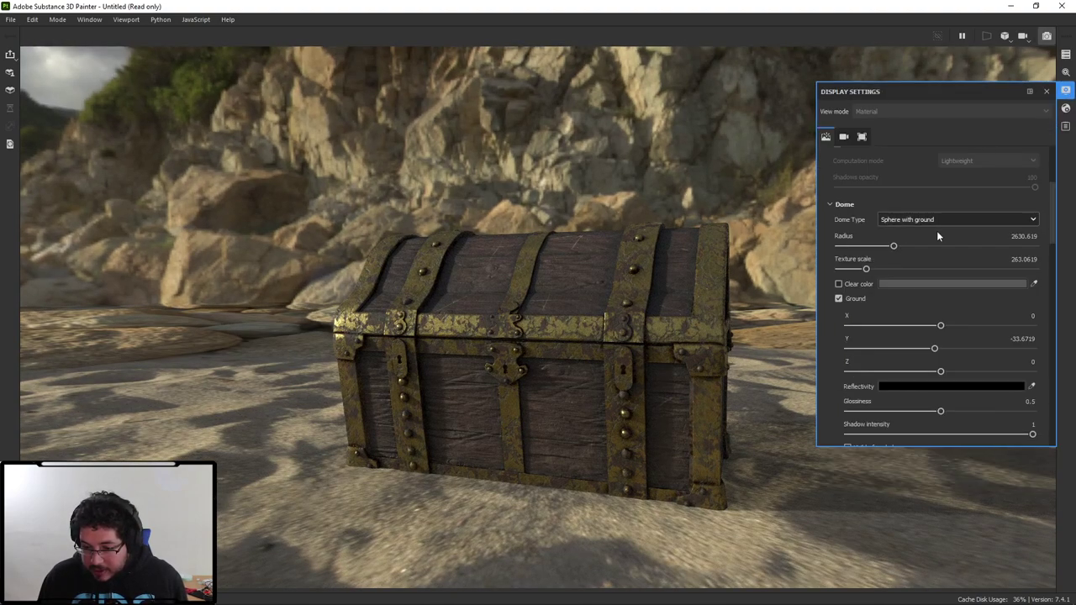
{"action": "scroll", "coordinate": [897, 321], "scroll_direction": "down", "scroll_amount": 10}
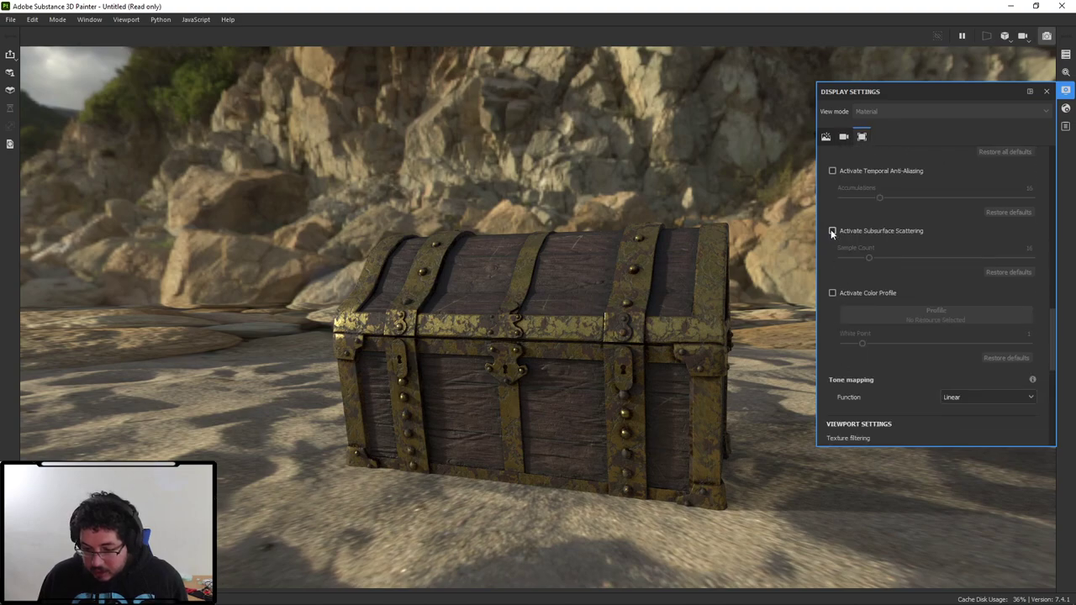
{"action": "scroll", "coordinate": [829, 244], "scroll_direction": "down", "scroll_amount": 8}
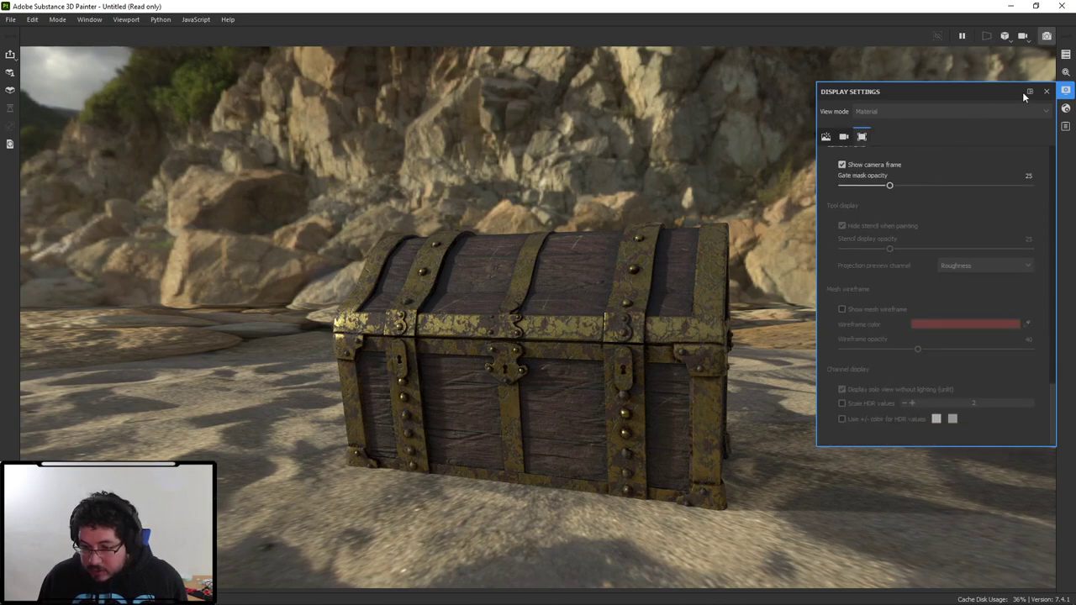
{"action": "scroll", "coordinate": [920, 213], "scroll_direction": "up", "scroll_amount": 10}
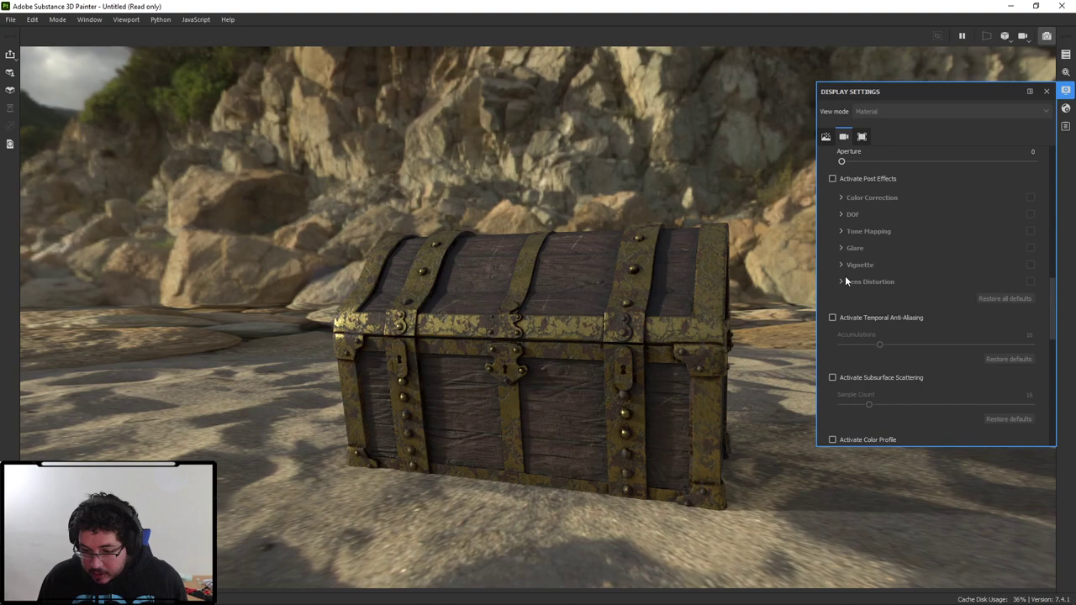
{"action": "left_click", "coordinate": [832, 178]}
{"action": "left_click", "coordinate": [861, 198]}
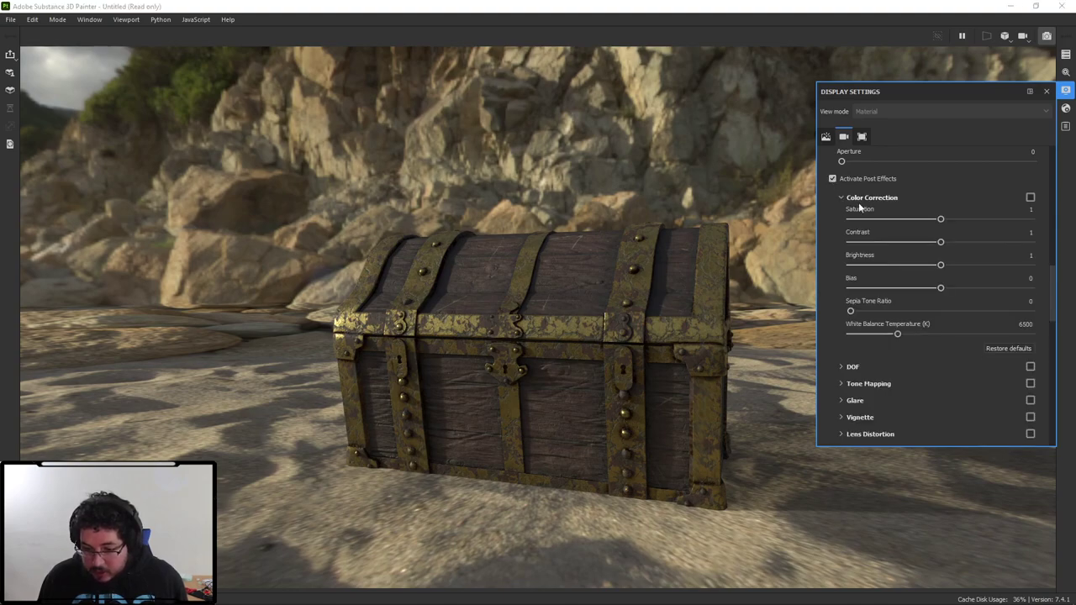
{"action": "left_click", "coordinate": [1031, 196]}
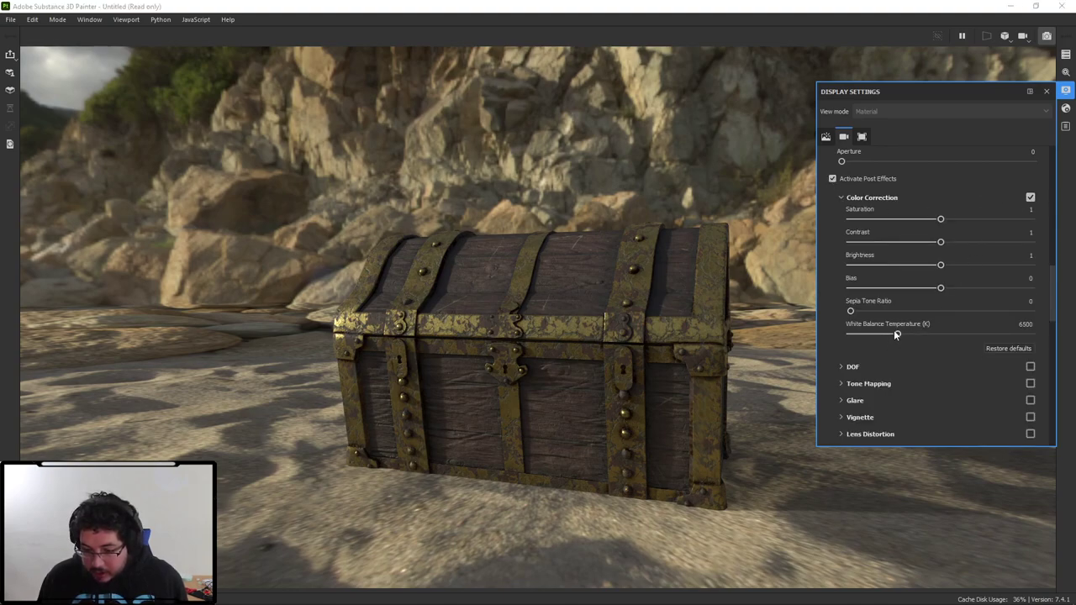
Set the Color Correction white balance temperature to 8956 K, contrast to 1.02, saturation to 0.77 and brightness to 1.17.
{"action": "left_click_drag", "start_coordinate": [896, 334], "coordinate": [914, 333]}
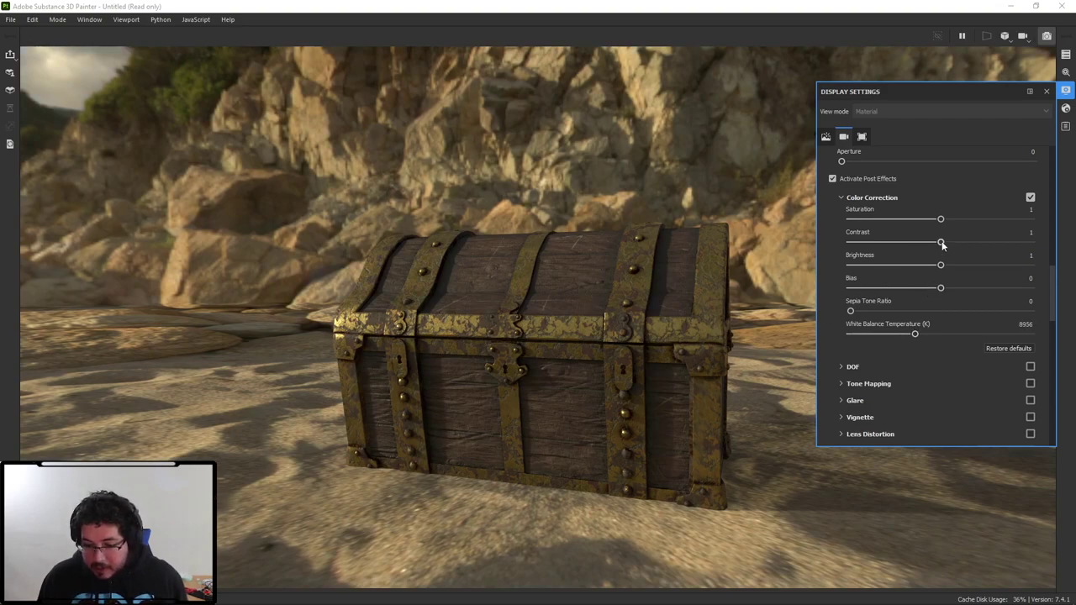
{"action": "left_click_drag", "start_coordinate": [942, 243], "coordinate": [943, 244]}
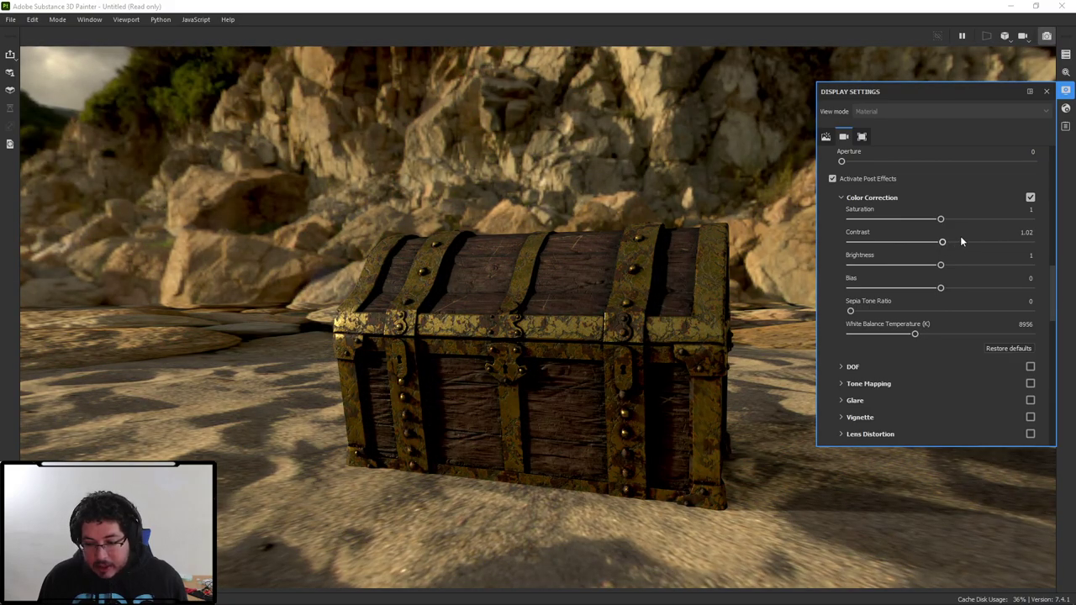
{"action": "left_click_drag", "start_coordinate": [941, 219], "coordinate": [920, 221]}
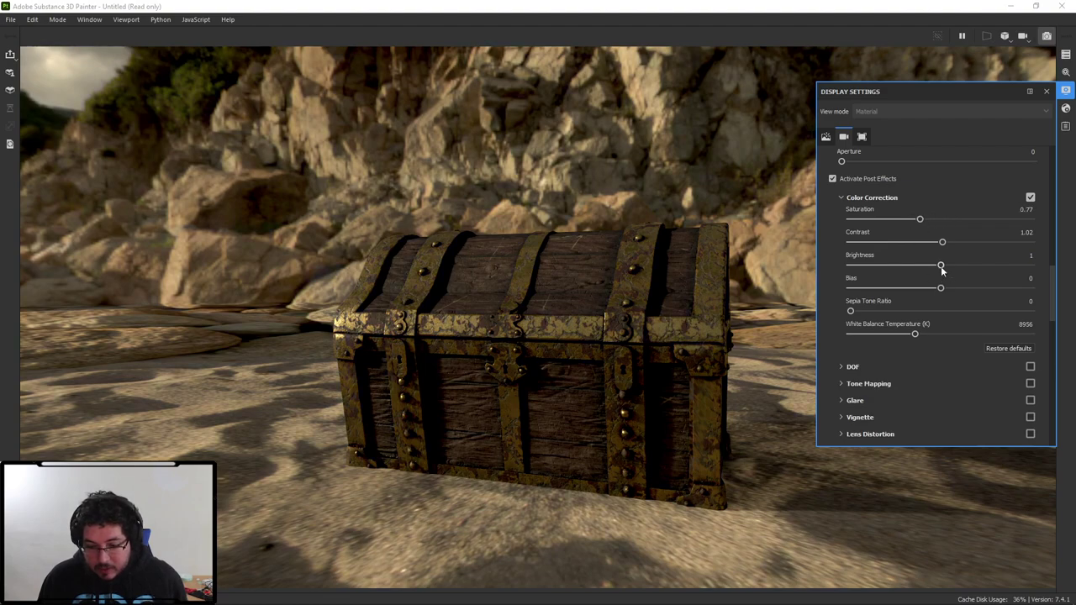
{"action": "mouse_move", "coordinate": [941, 264]}
{"action": "left_mouse_down"}
{"action": "mouse_move", "coordinate": [975, 261]}
{"action": "mouse_move", "coordinate": [947, 265]}
{"action": "mouse_move", "coordinate": [957, 263]}
{"action": "left_mouse_up"}
Try Color Correction contrast values of 1 and 1.1, and settle on 1.01.
{"action": "left_click", "coordinate": [1025, 232]}
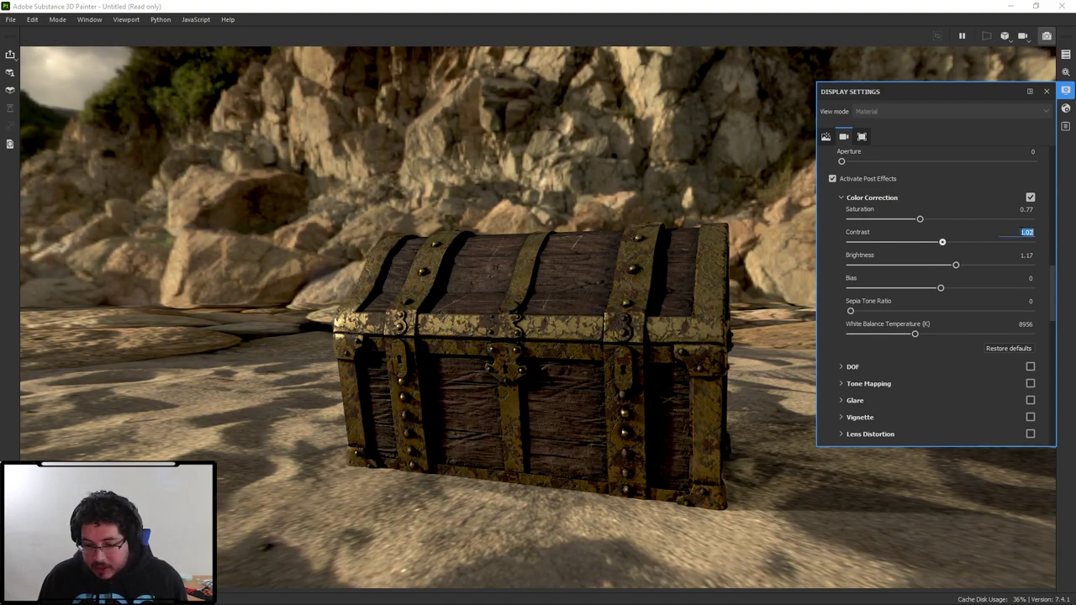
{"action": "type", "text": "1"}
{"action": "key", "text": "Return"}
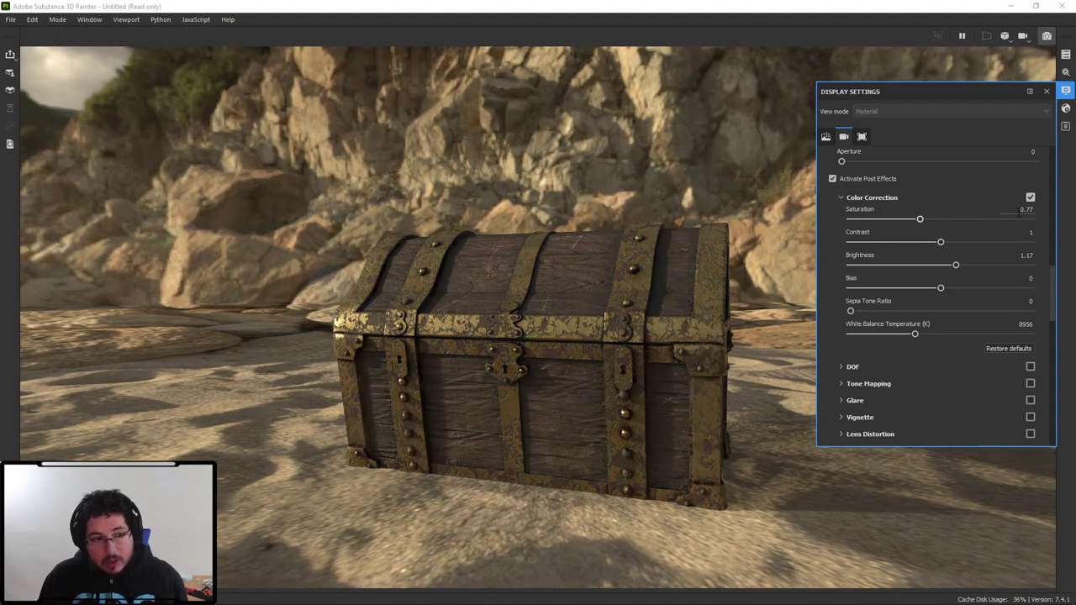
{"action": "type", "text": "1.1"}
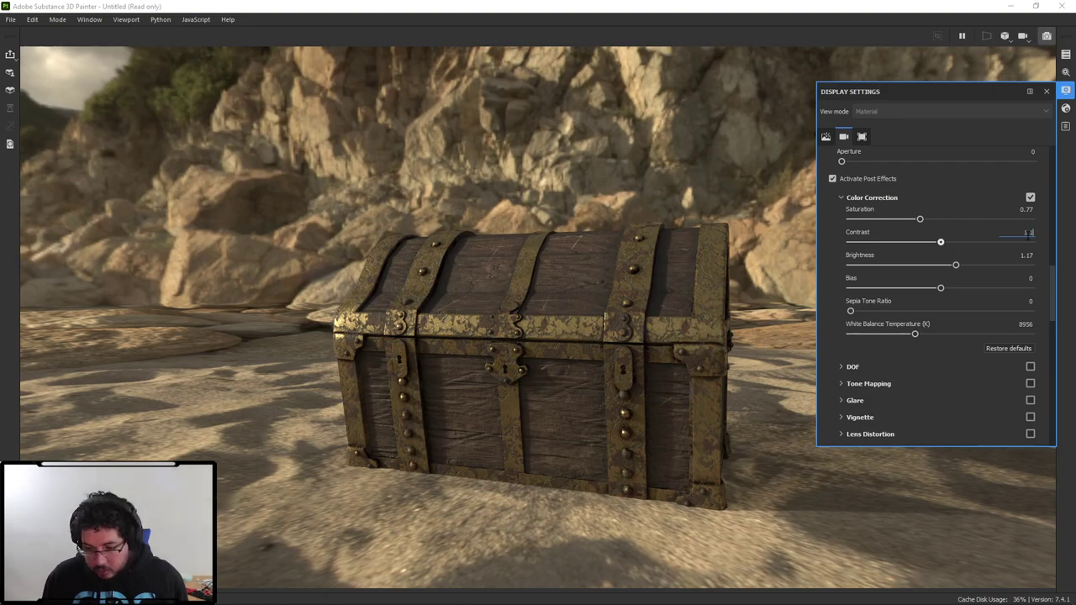
{"action": "key", "text": "Return"}
{"action": "left_click", "coordinate": [1028, 236]}
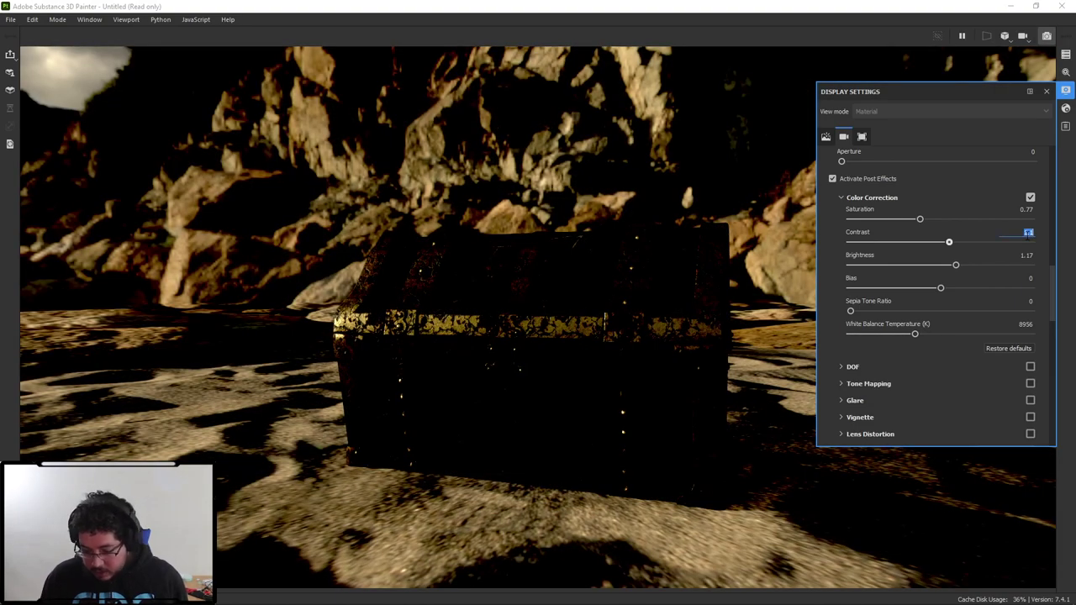
{"action": "type", "text": "1.01"}
{"action": "key", "text": "Return"}
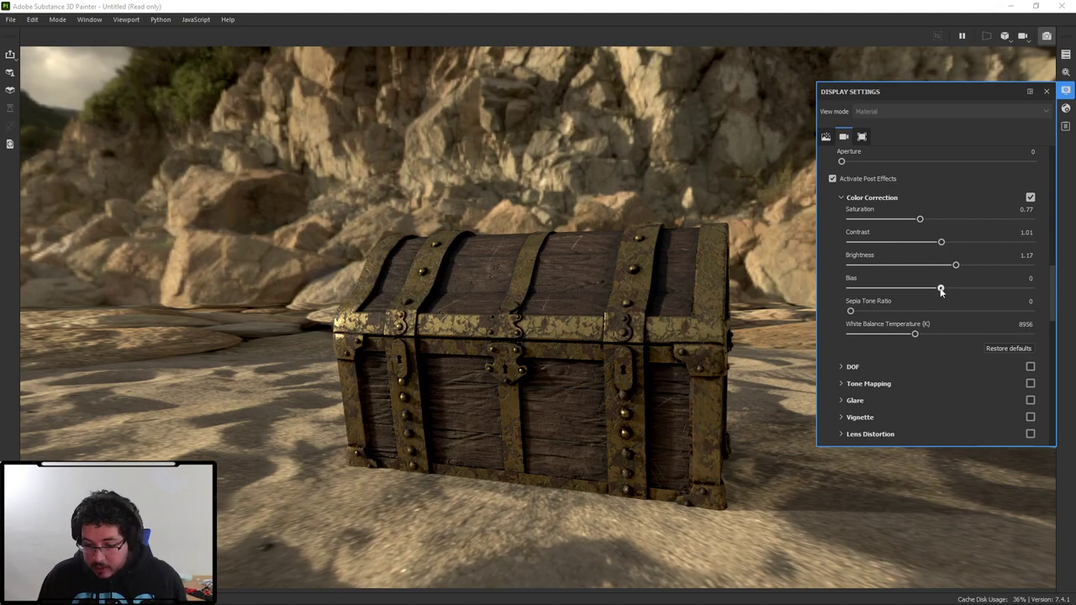
Raise the Color Correction saturation to 0.9, lower the brightness slightly, and close the display settings.
{"action": "left_click_drag", "start_coordinate": [940, 288], "coordinate": [940, 288]}
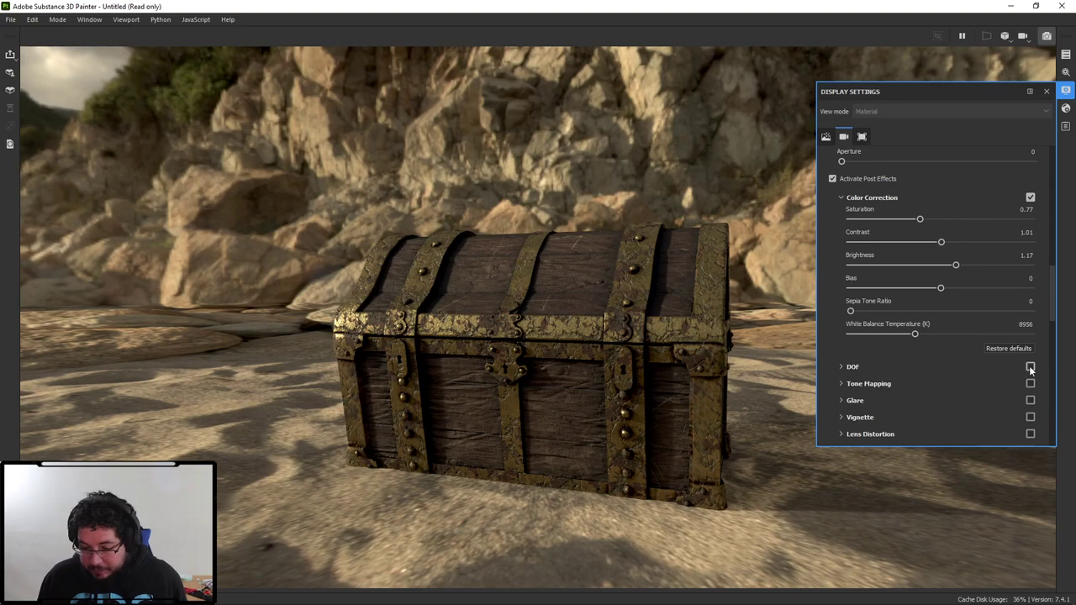
{"action": "left_click_drag", "start_coordinate": [920, 218], "coordinate": [931, 219]}
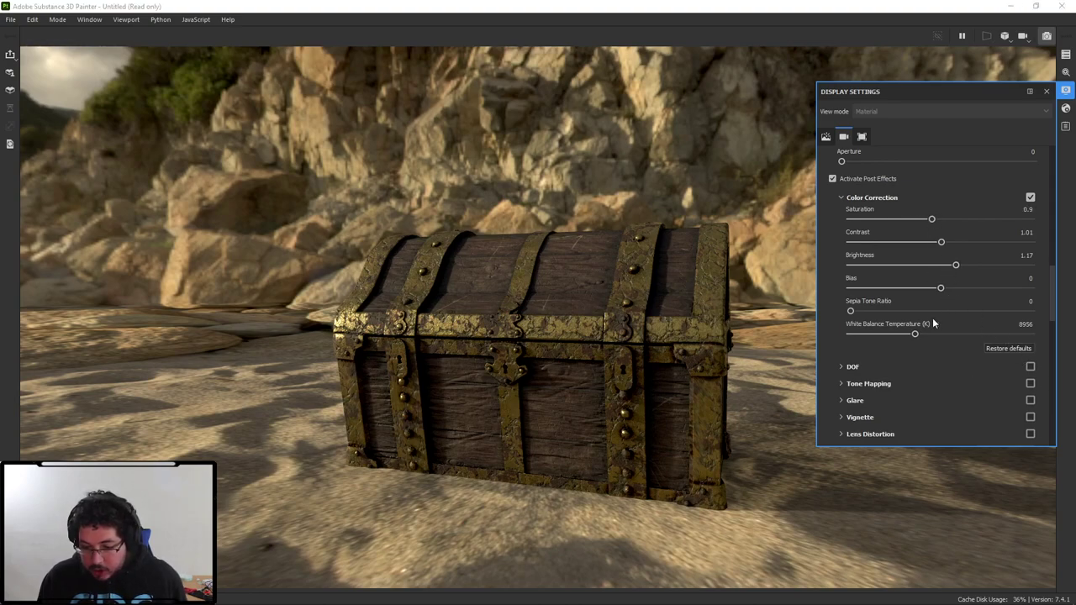
{"action": "left_click_drag", "start_coordinate": [956, 265], "coordinate": [951, 265]}
{"action": "left_click", "coordinate": [1045, 91]}
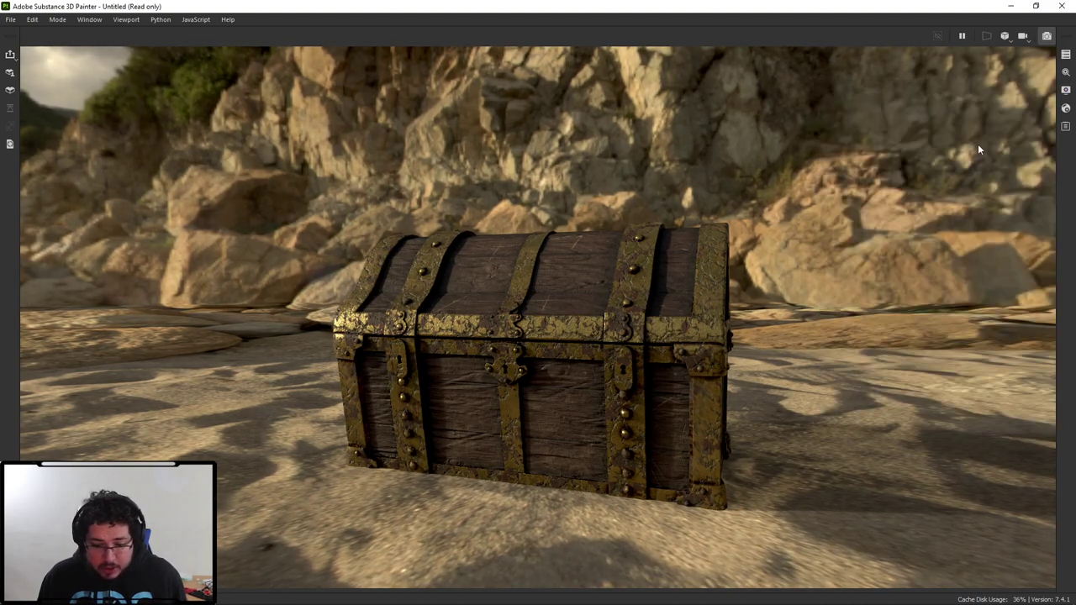